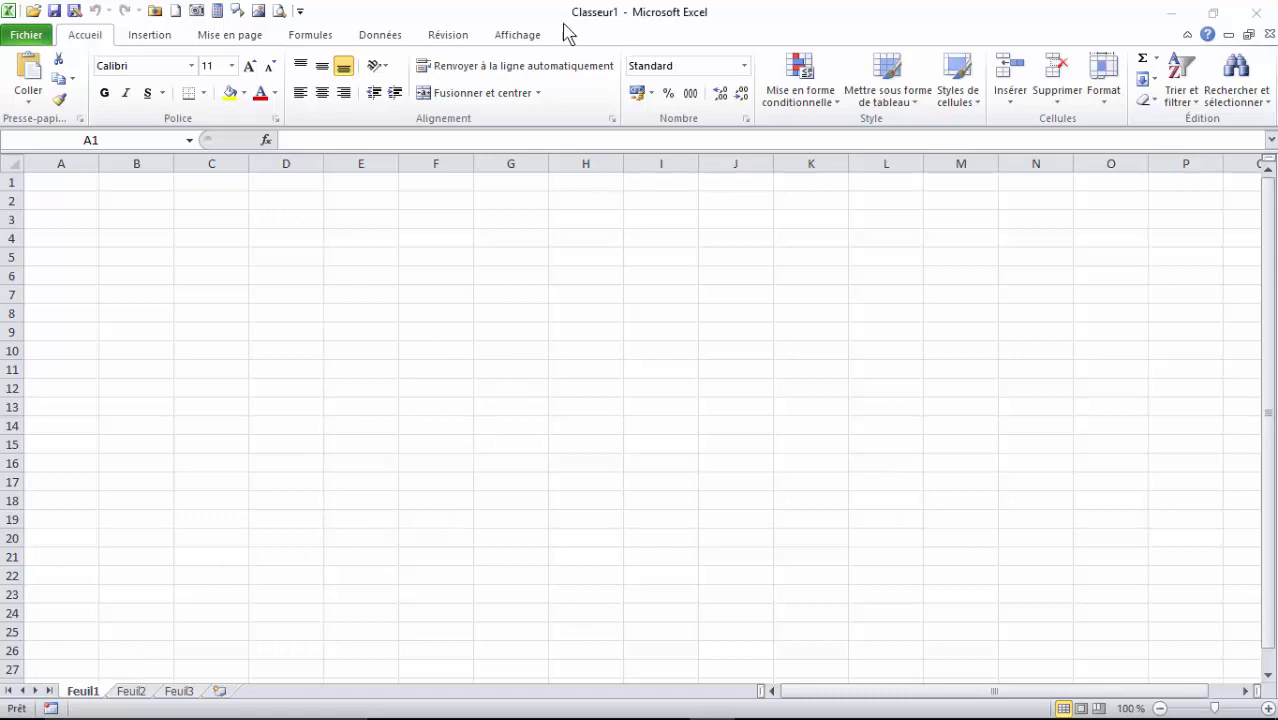
Rename the first three sheet tabs to Sommaire, User 1 and User 3
double_click(81, 694)
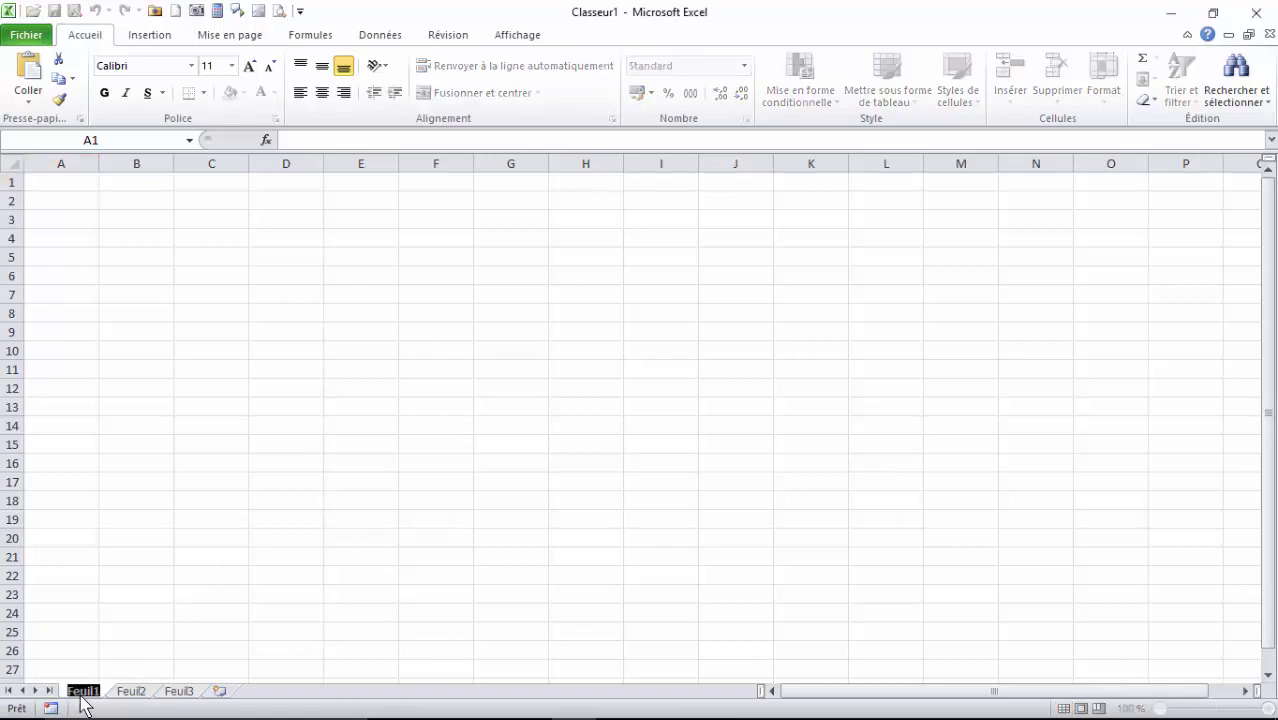
type("So")
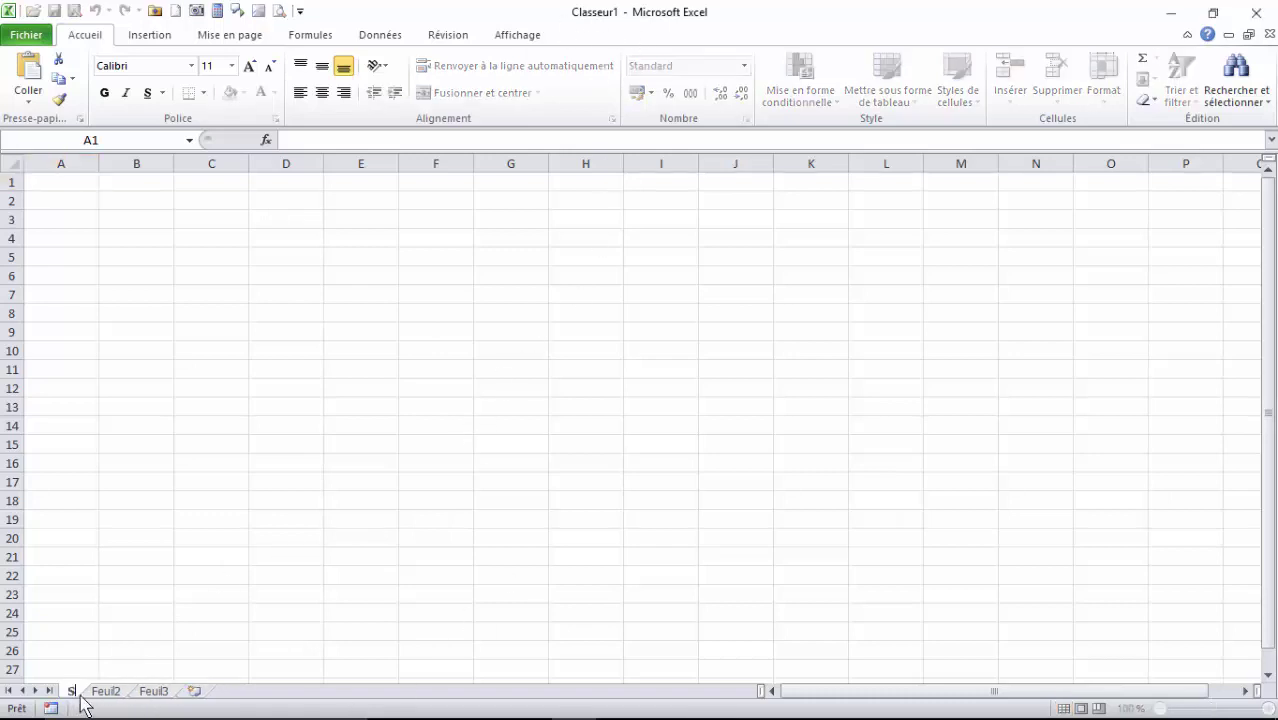
type("ma")
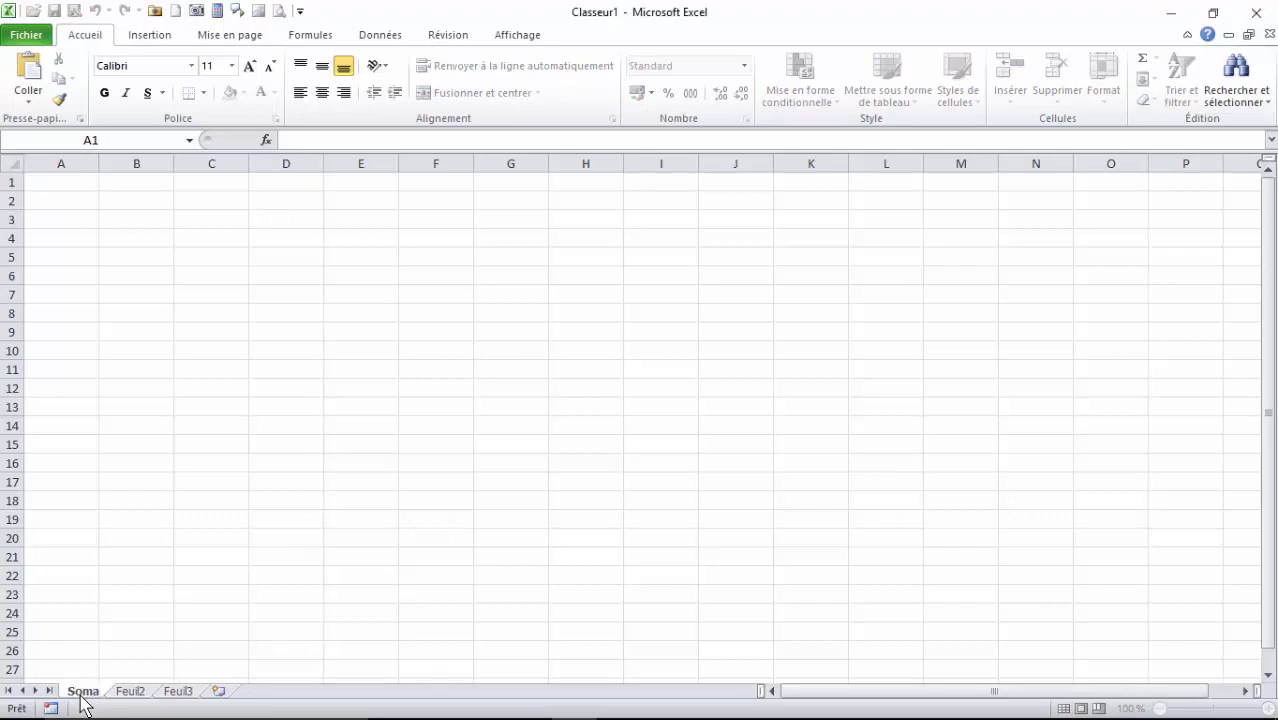
key("BackSpace")
type("maire")
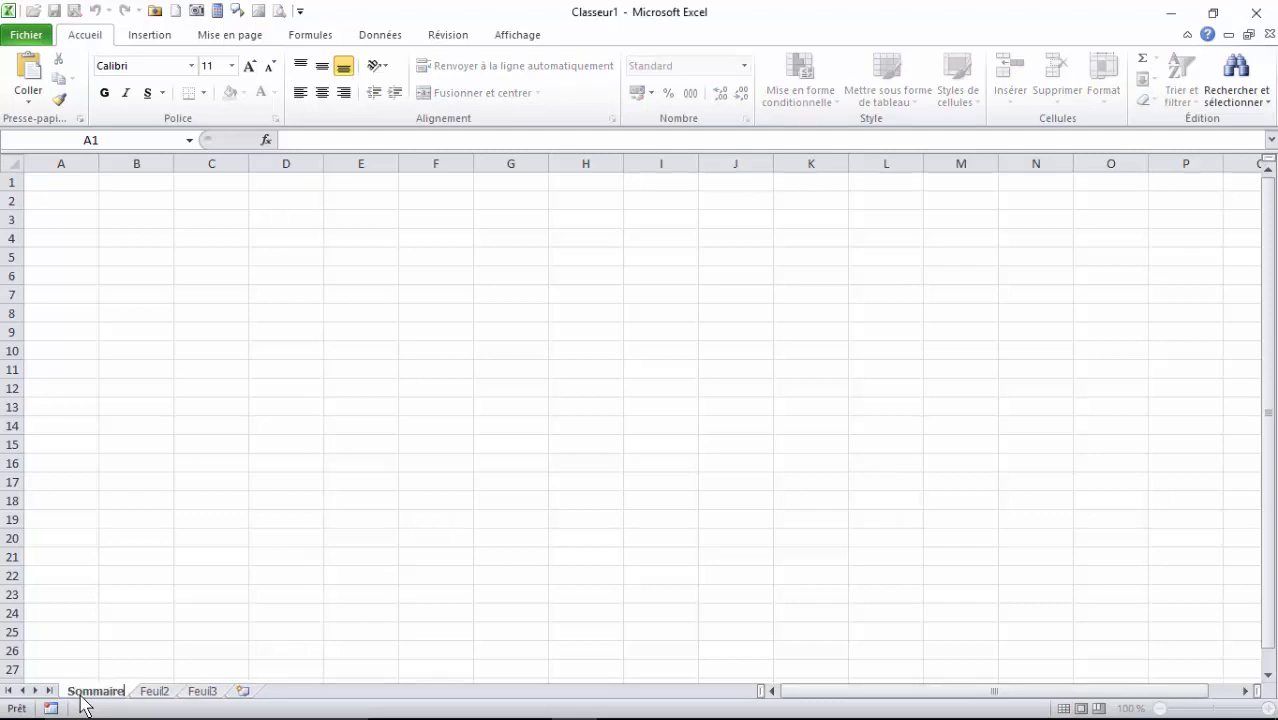
double_click(160, 691)
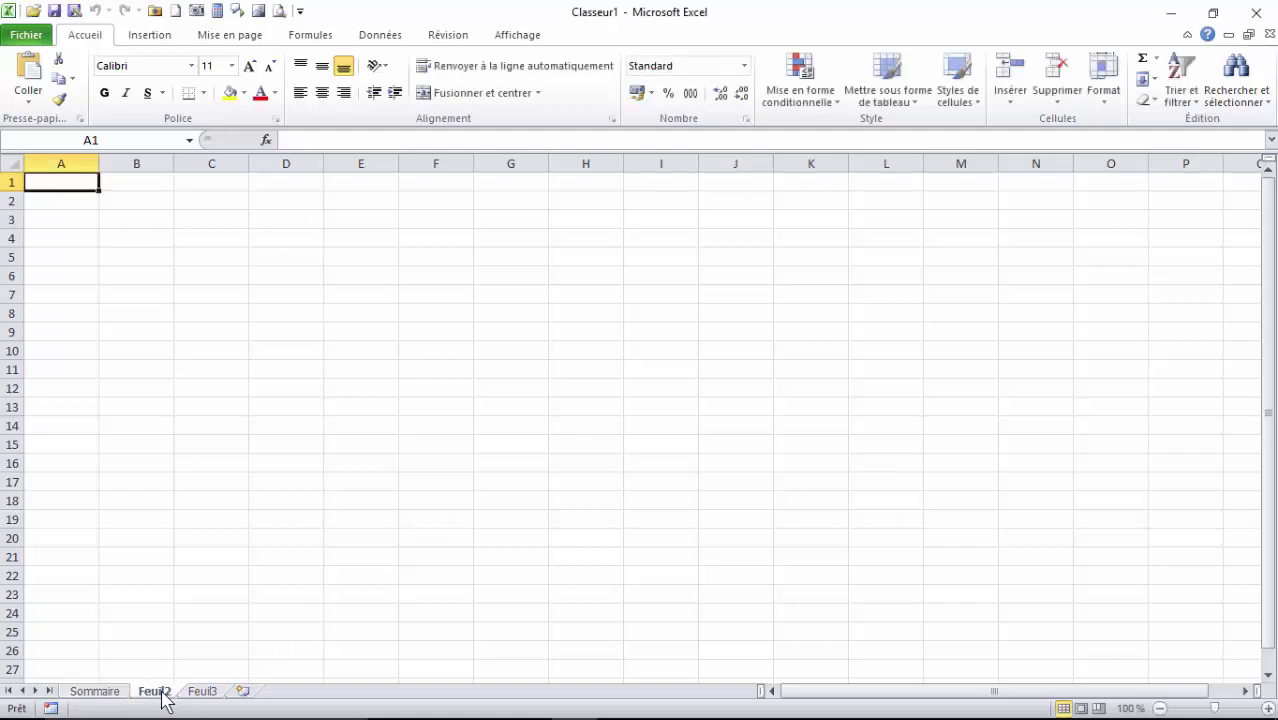
type("Use")
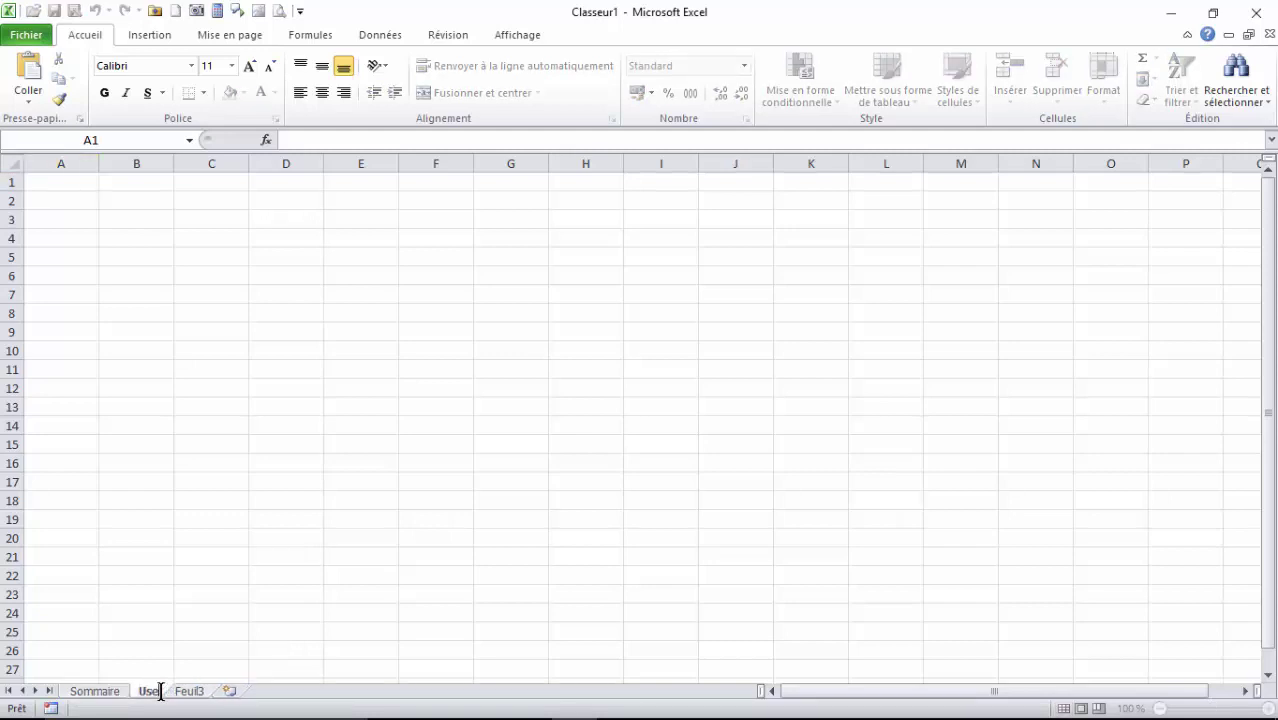
type("r 1")
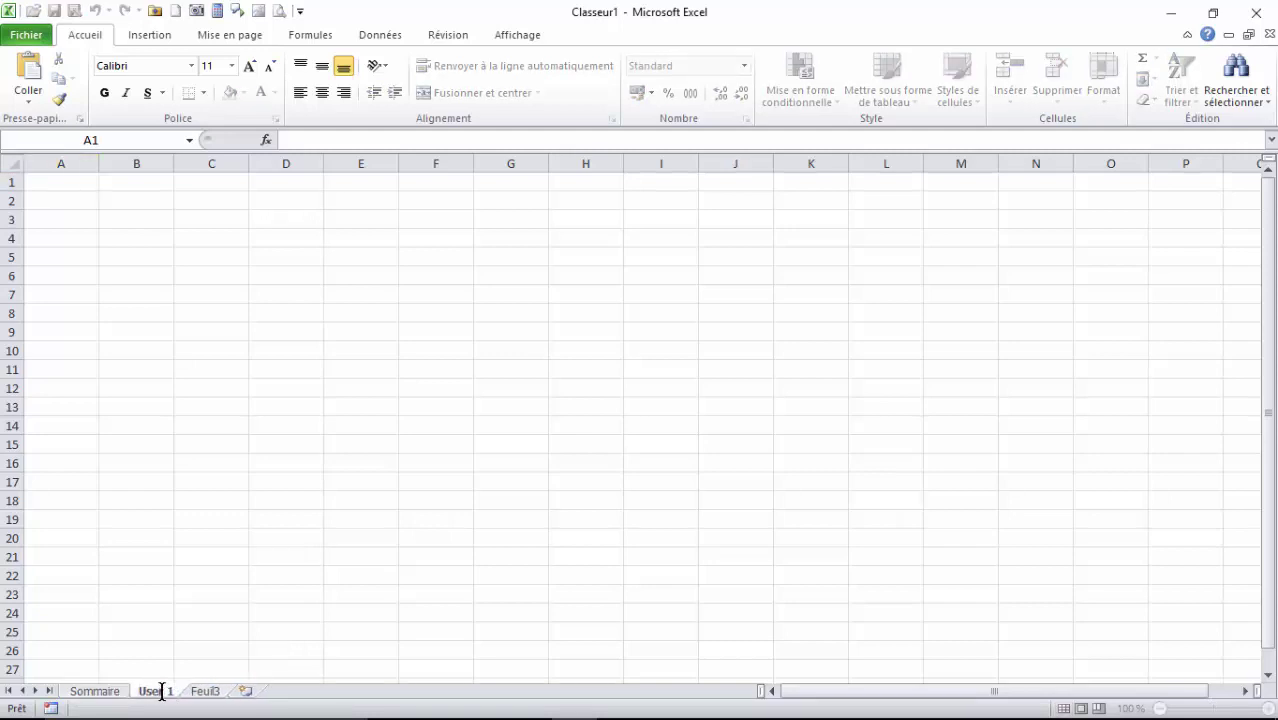
double_click(210, 691)
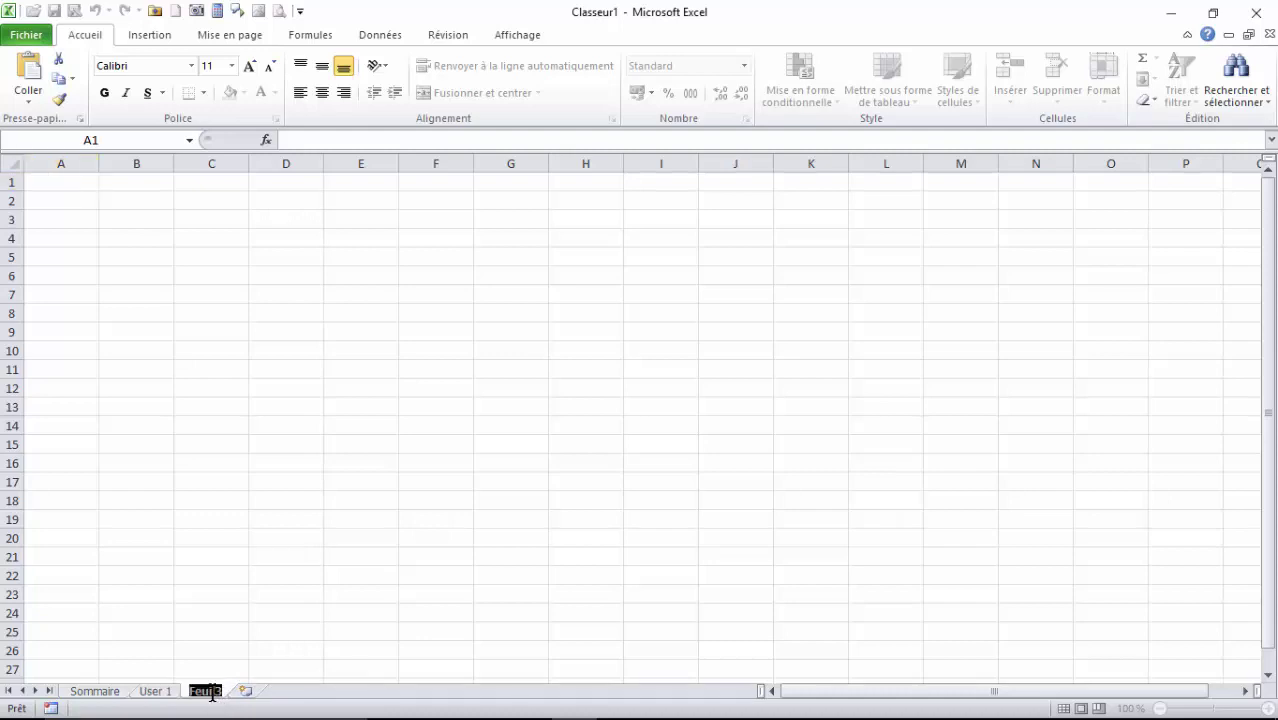
type("User 3")
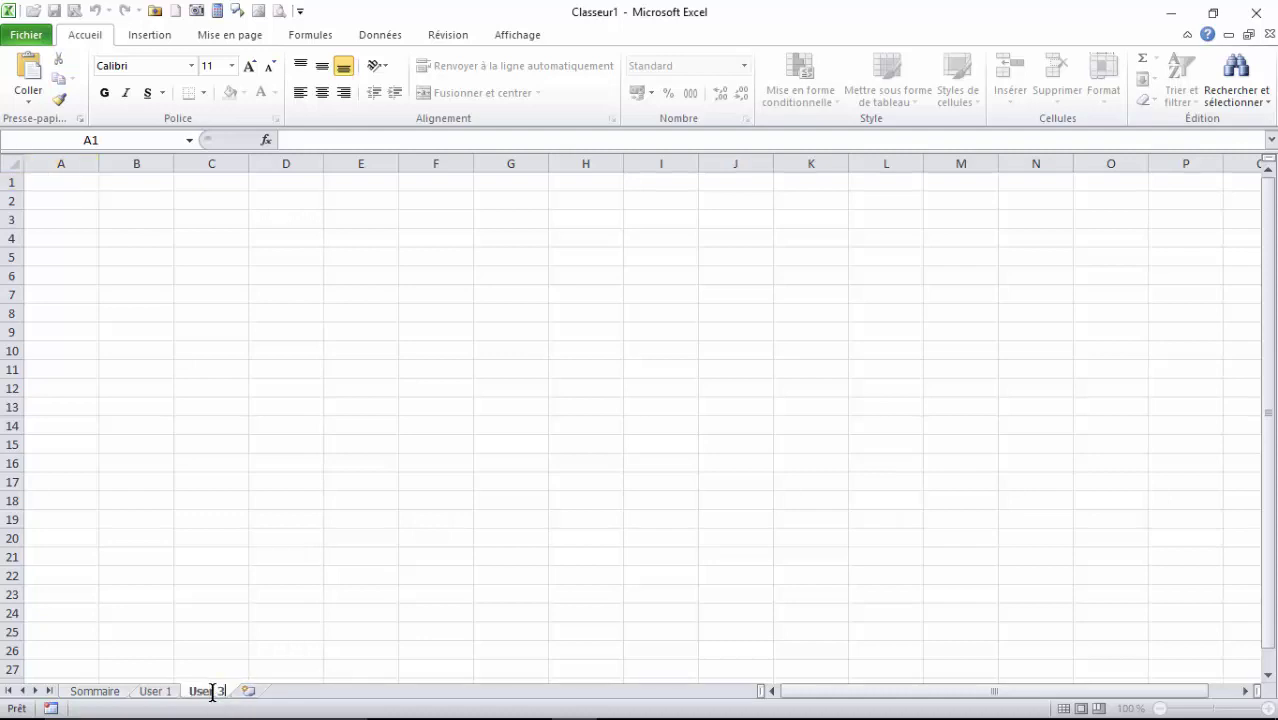
Add a new sheet named User 2 and move it between User 1 and User 3
left_click(248, 691)
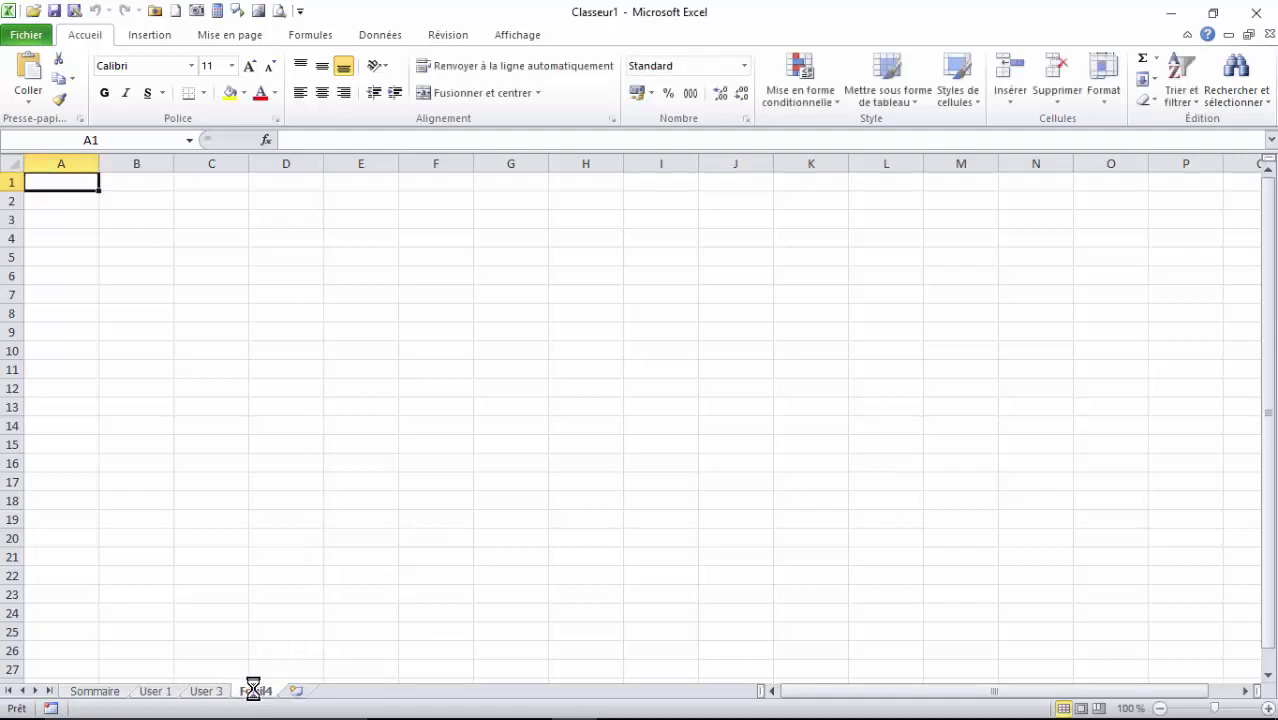
type("Us")
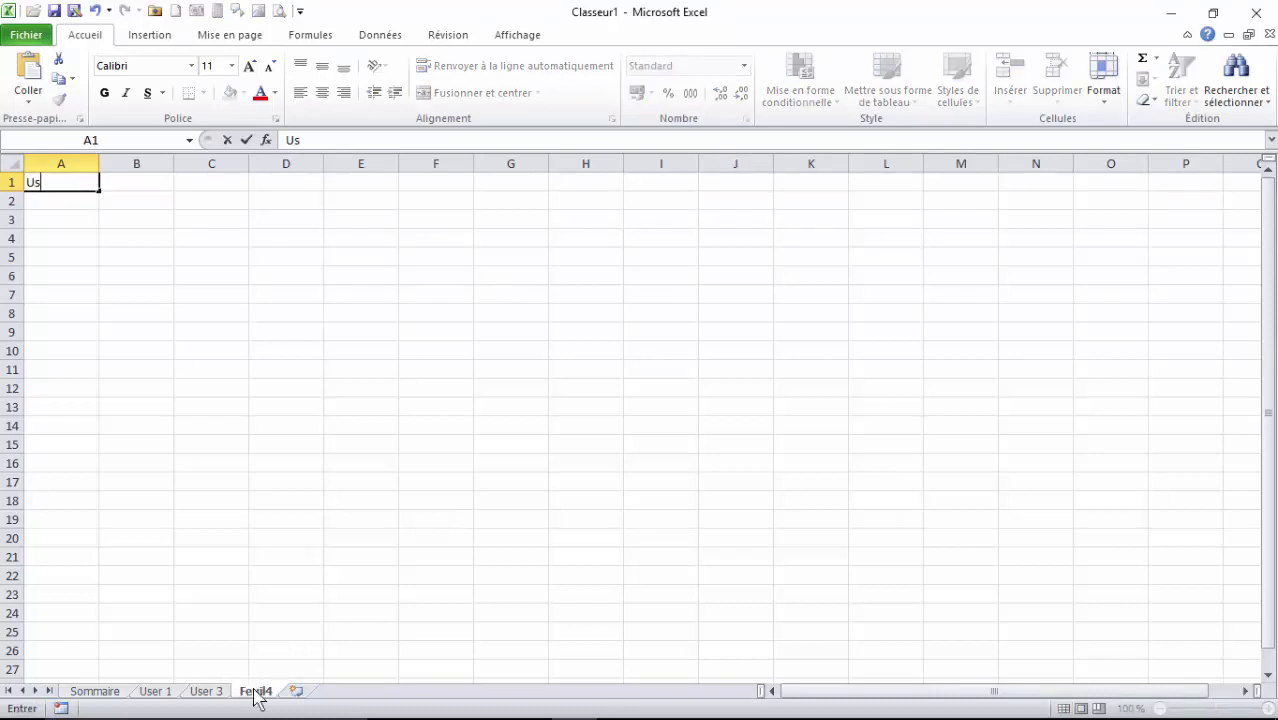
left_click(255, 691)
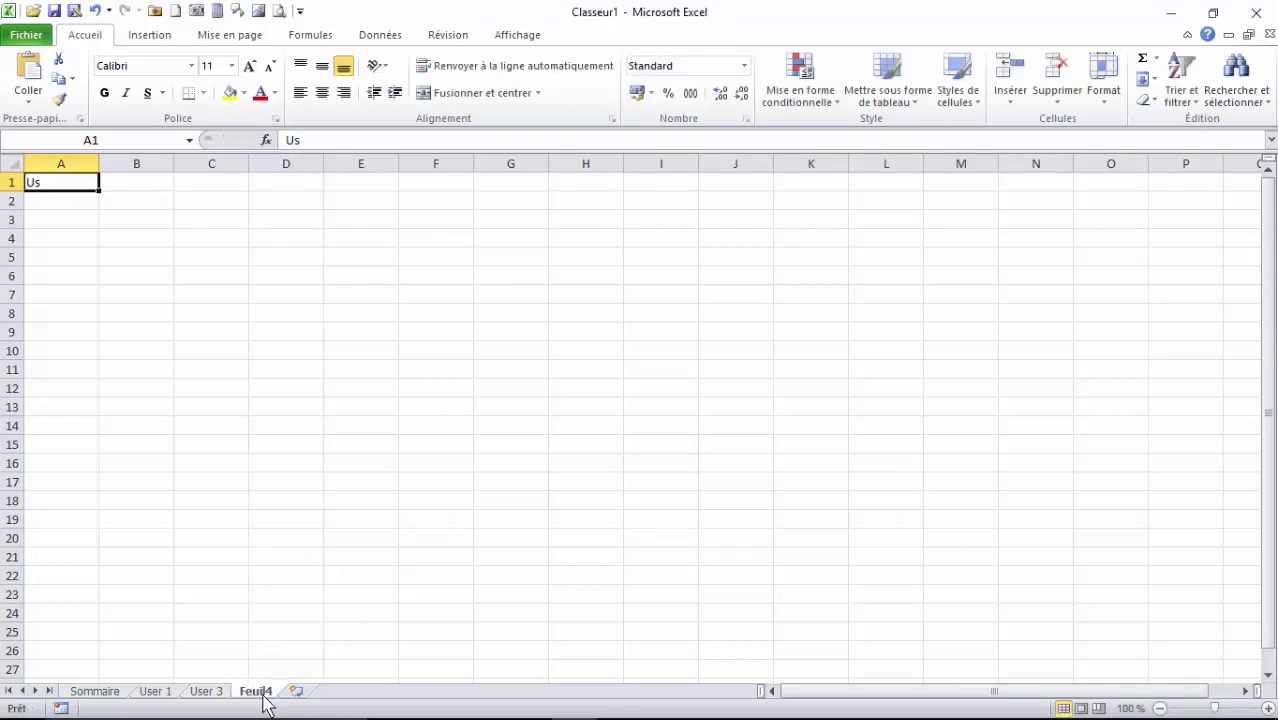
double_click(262, 692)
type("User")
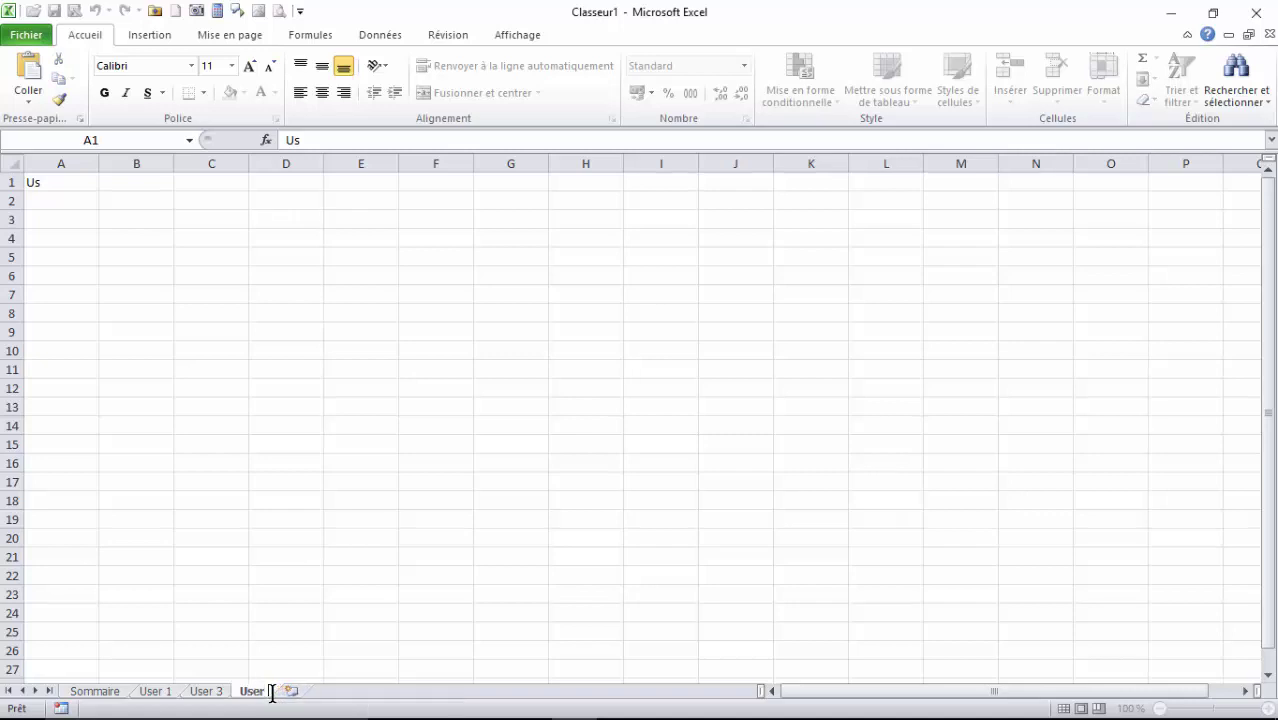
type(" 2")
left_click(299, 648)
left_click_drag(265, 703, 228, 695)
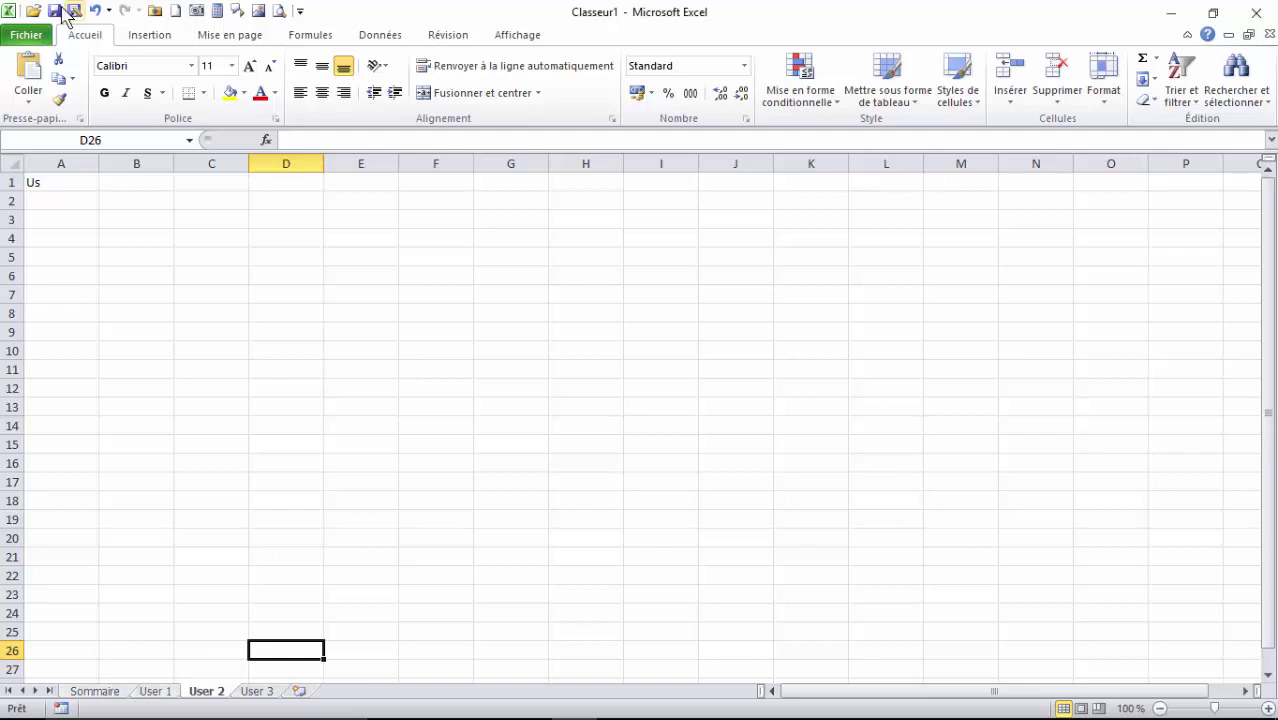
Check the User 2 and User 3 sheets, then return to cell E3 on Sommaire
left_click(37, 182)
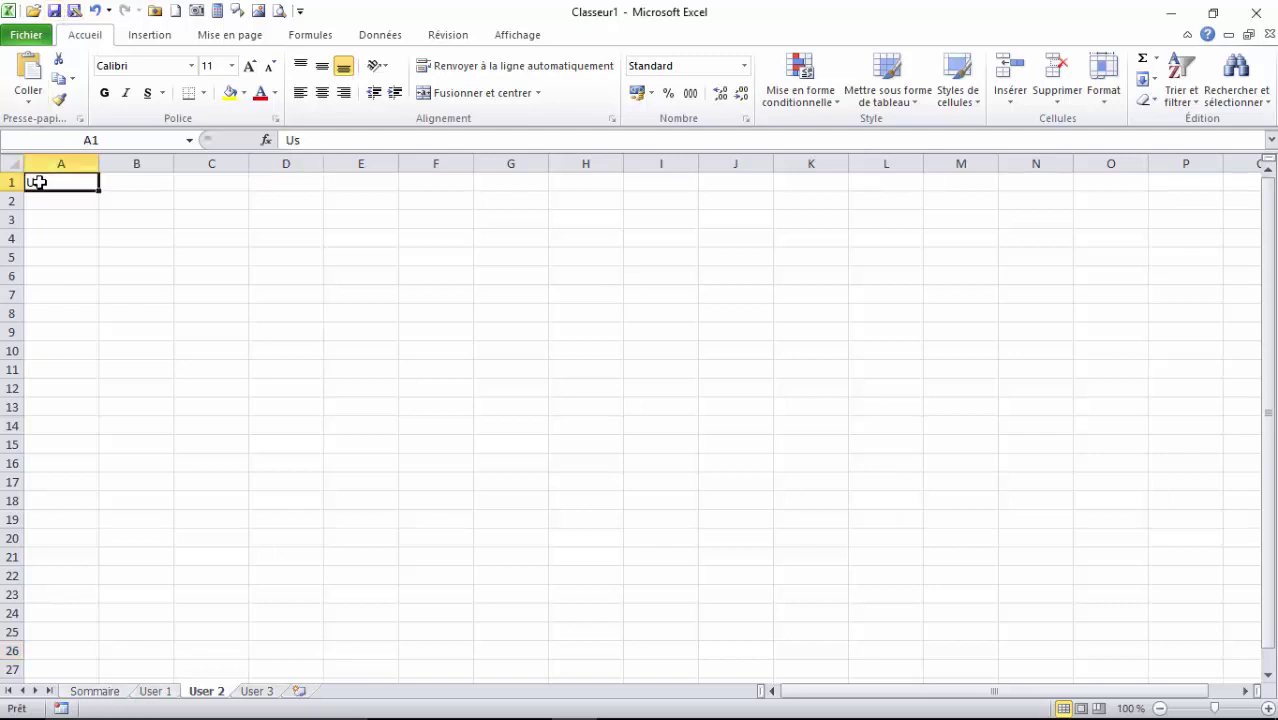
left_click(257, 690)
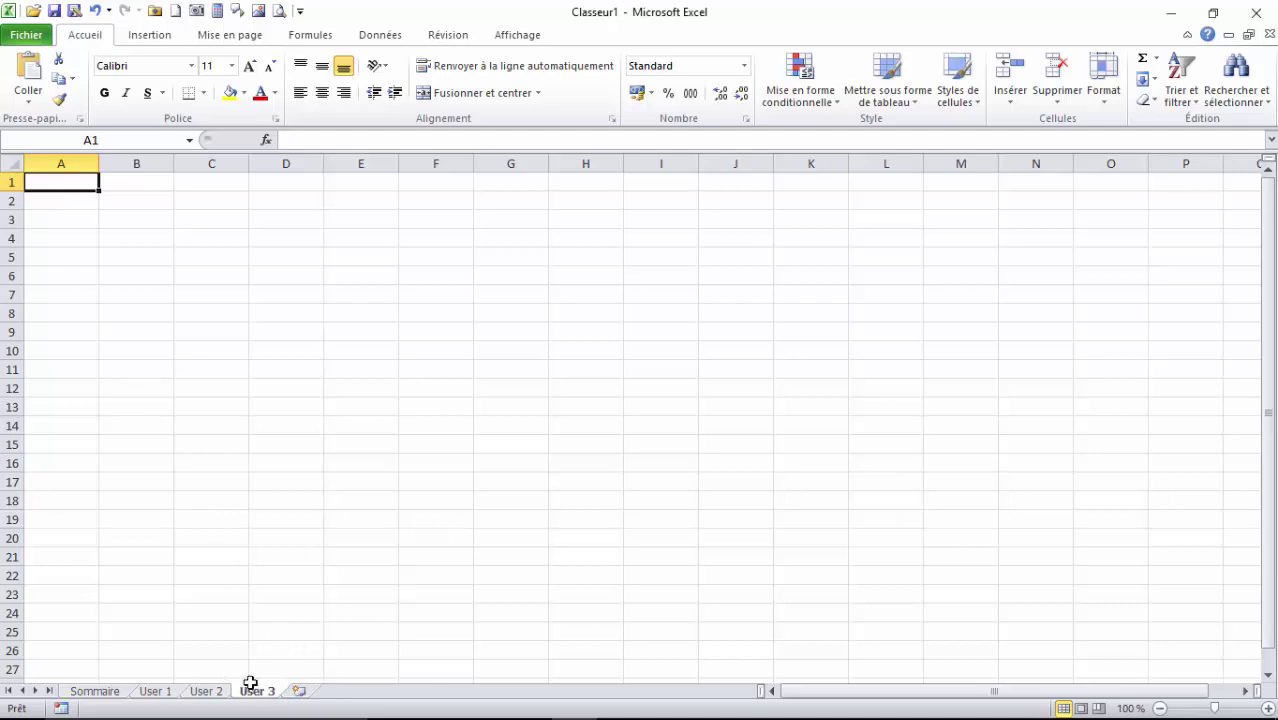
left_click(117, 691)
left_click(340, 218)
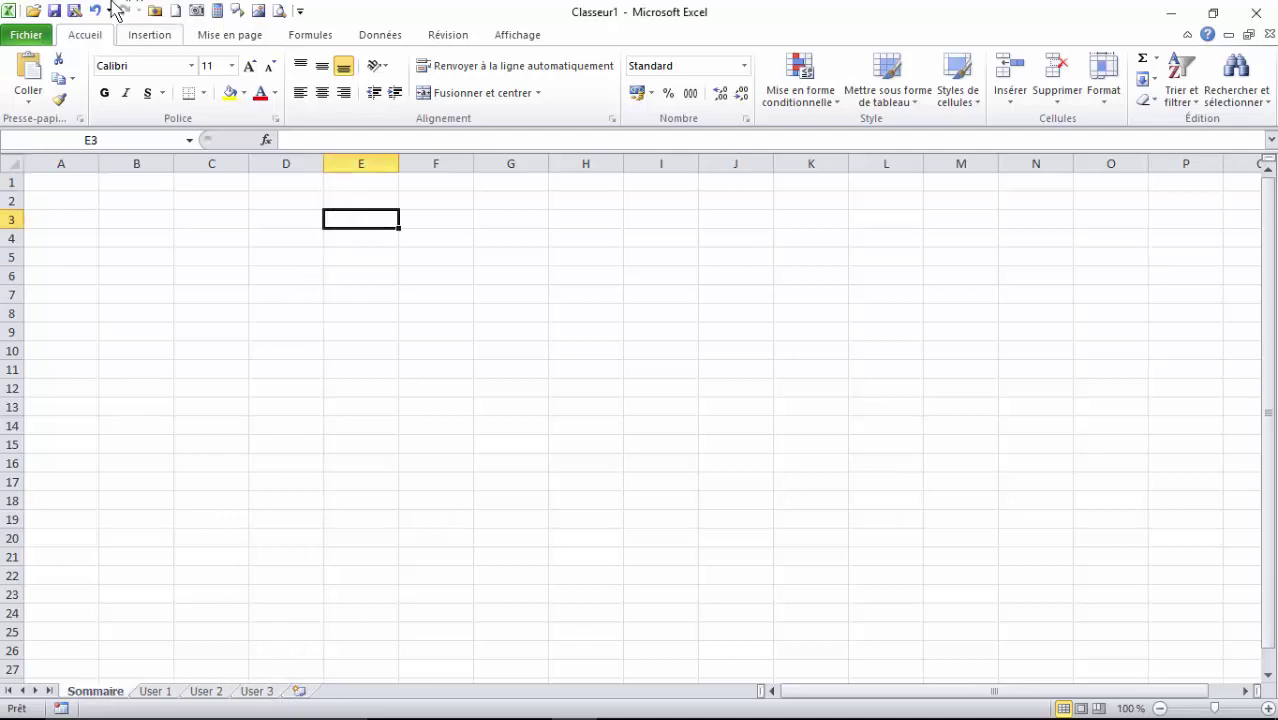
Draw a text box across roughly C1 to L8 with bold, horizontally and vertically centred text
left_click(155, 36)
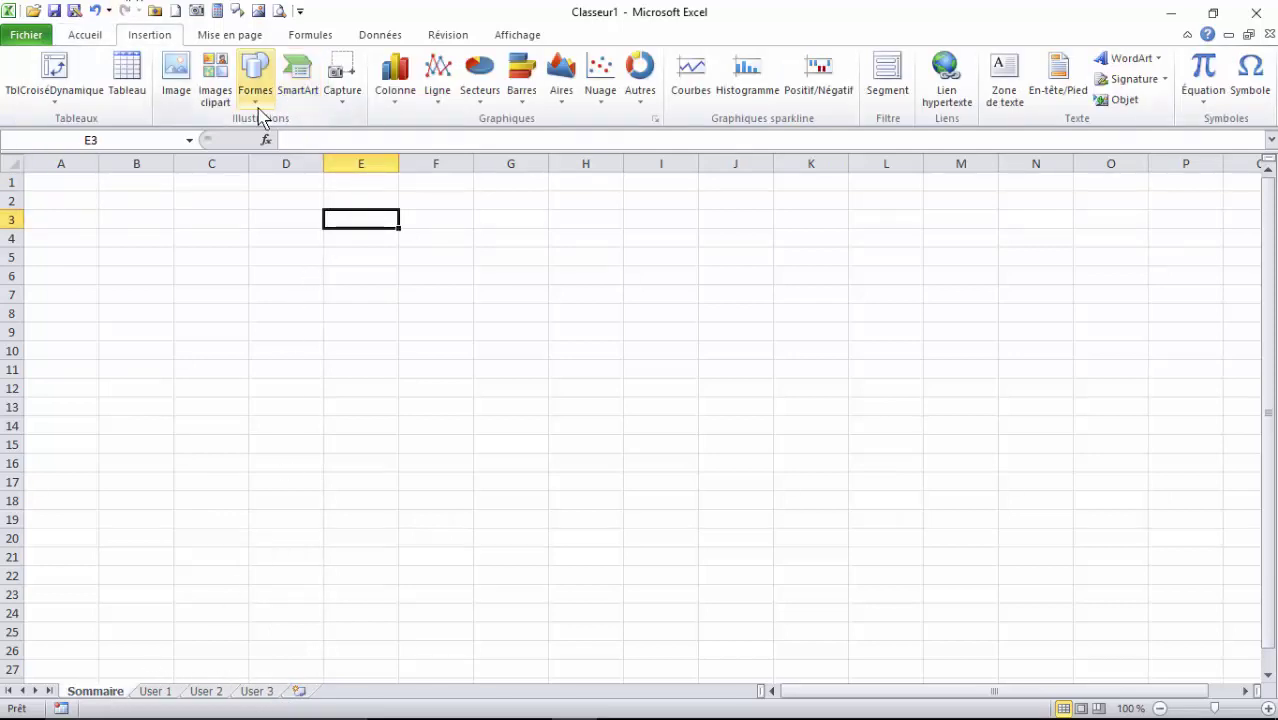
left_click(258, 112)
left_click(250, 139)
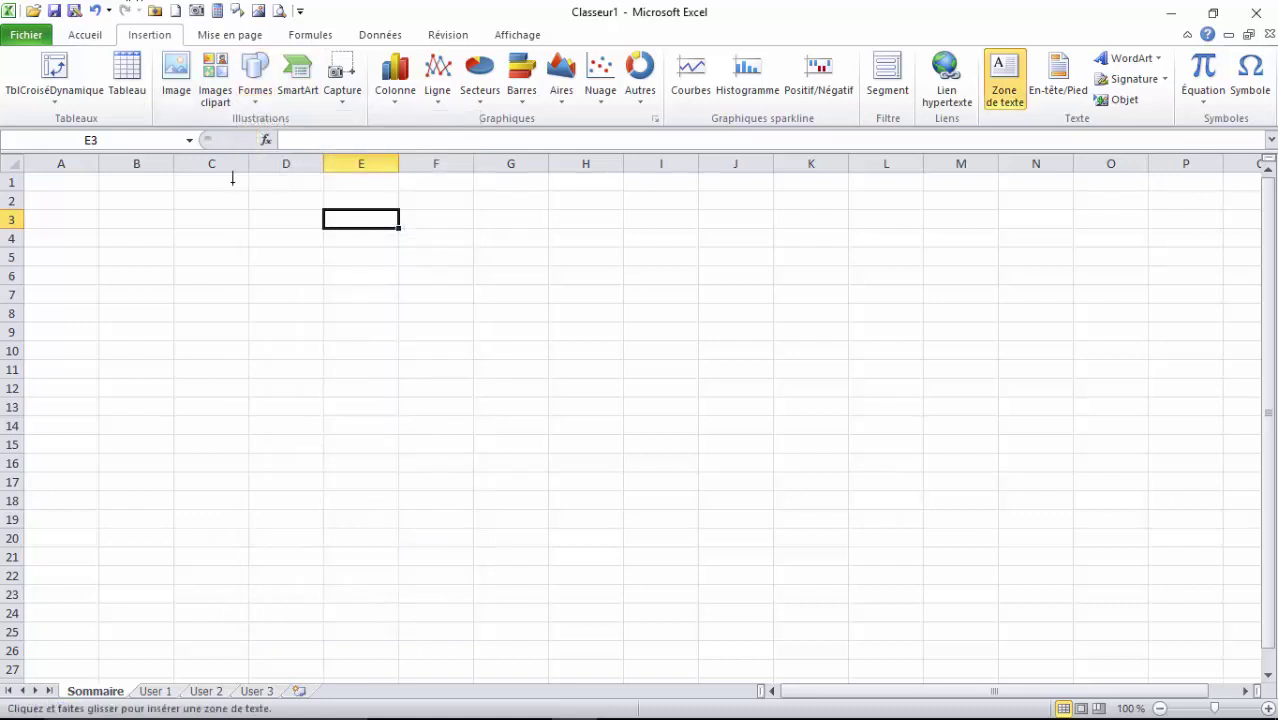
left_click_drag(227, 185, 922, 316)
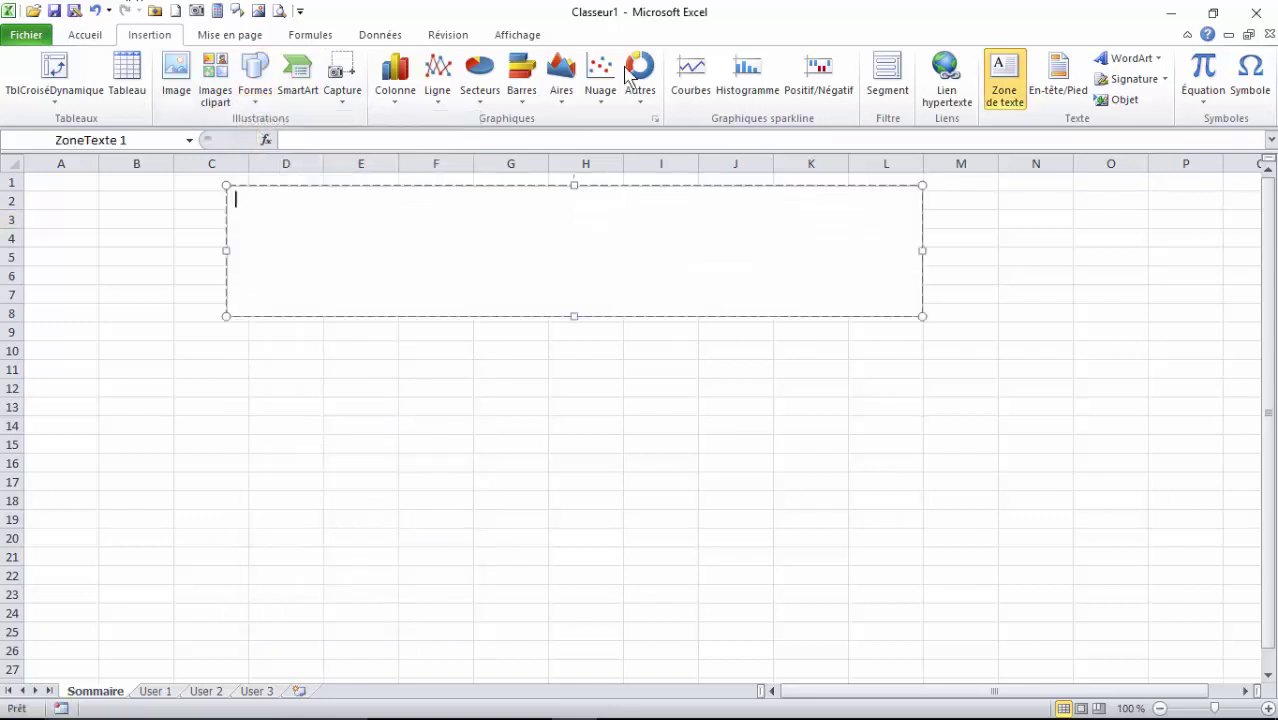
left_click(324, 92)
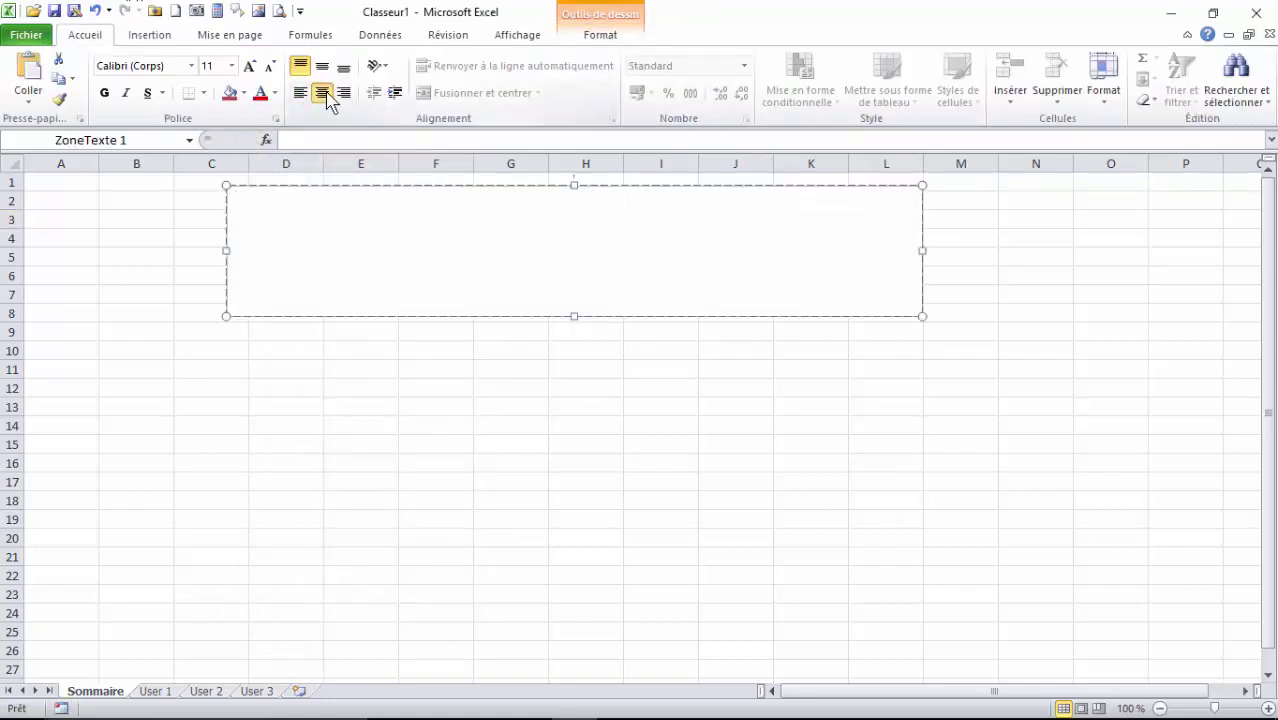
left_click(322, 65)
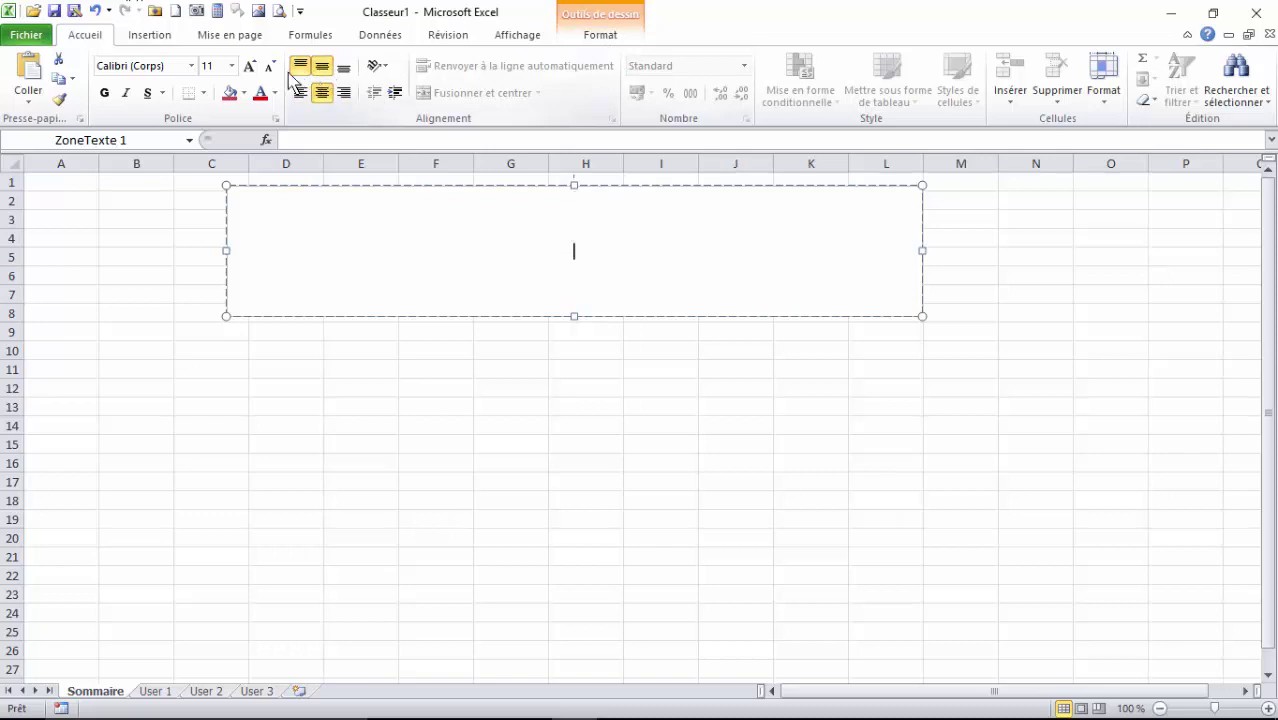
left_click(104, 93)
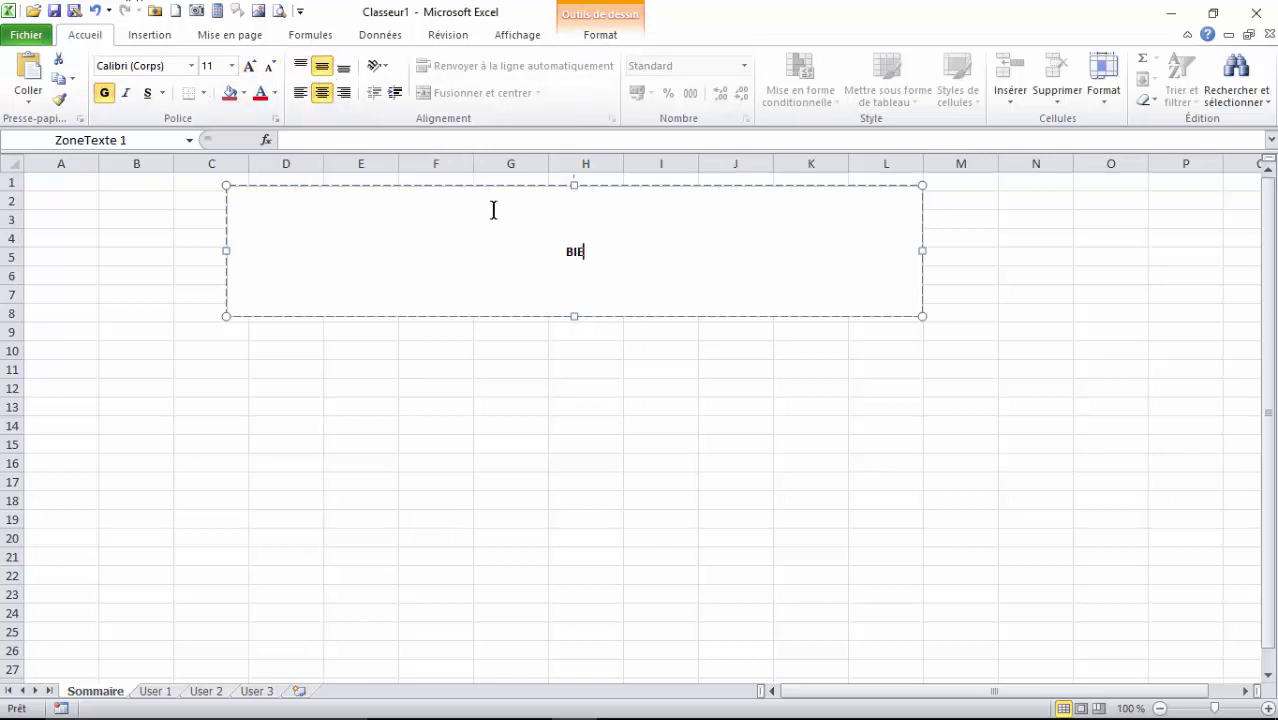
Type 'BIENVENUE SUR CE CLASSEUR' with 'Veuillez vous identifier pour accéder à votre feuille personnelle' below
type("NVENUE")
type(" SUR CE CLAS")
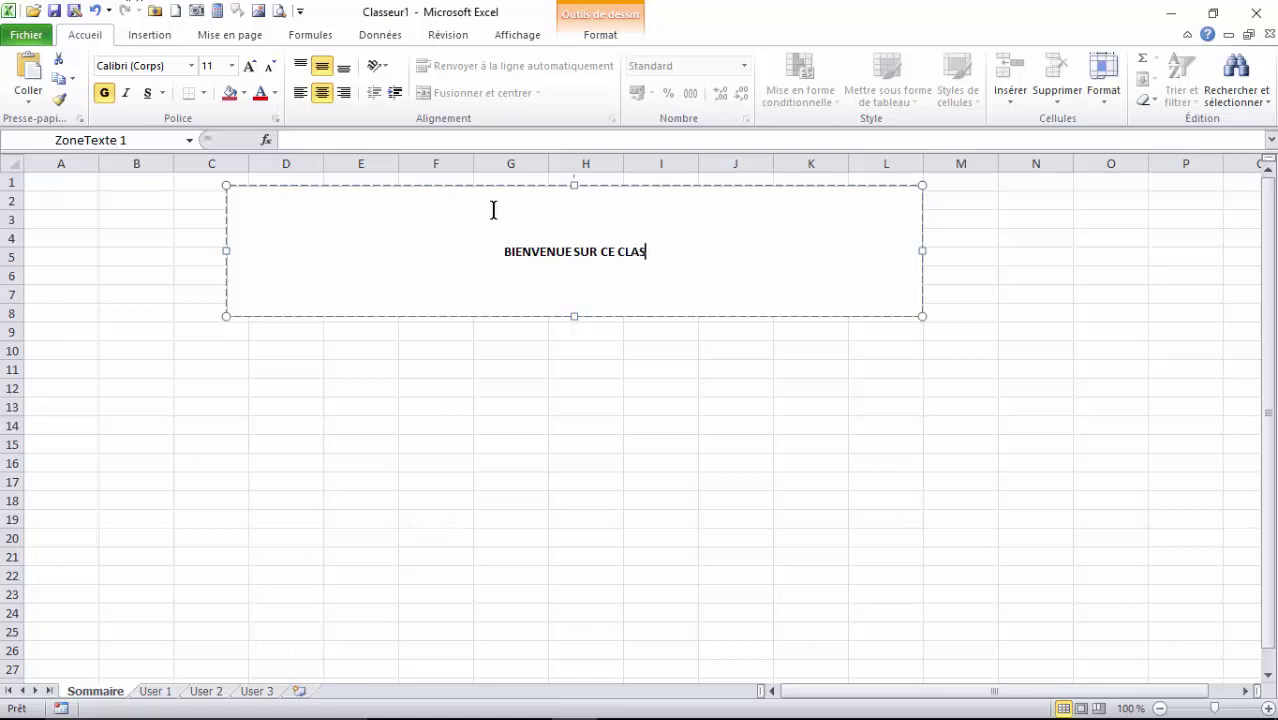
type("SEUR")
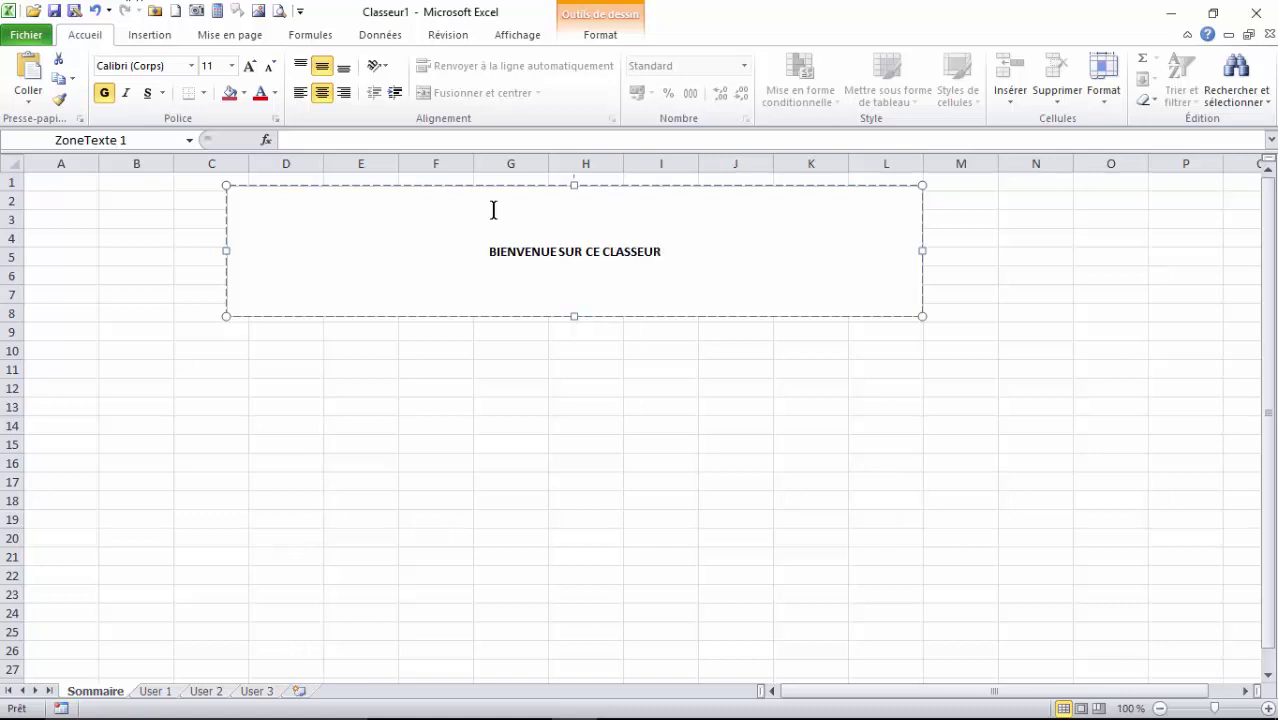
key("Return")
key("Return")
type("Veuillez v")
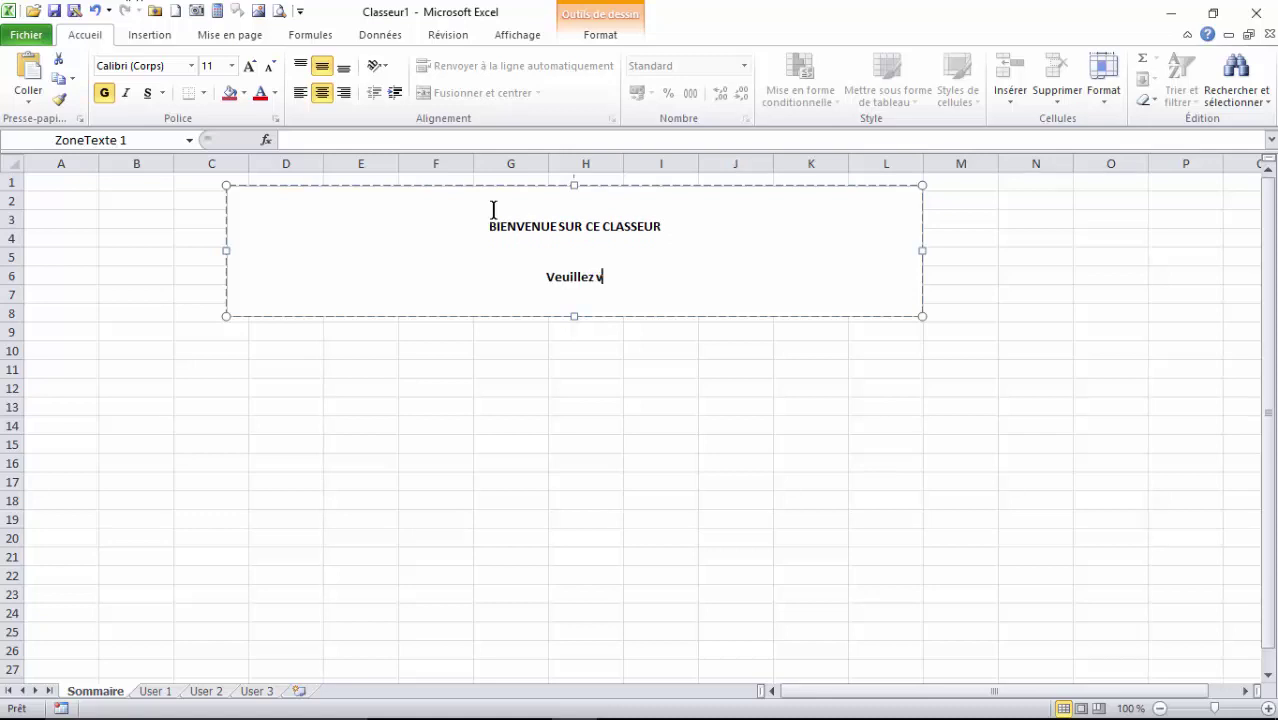
type("ous ")
type("identifier p")
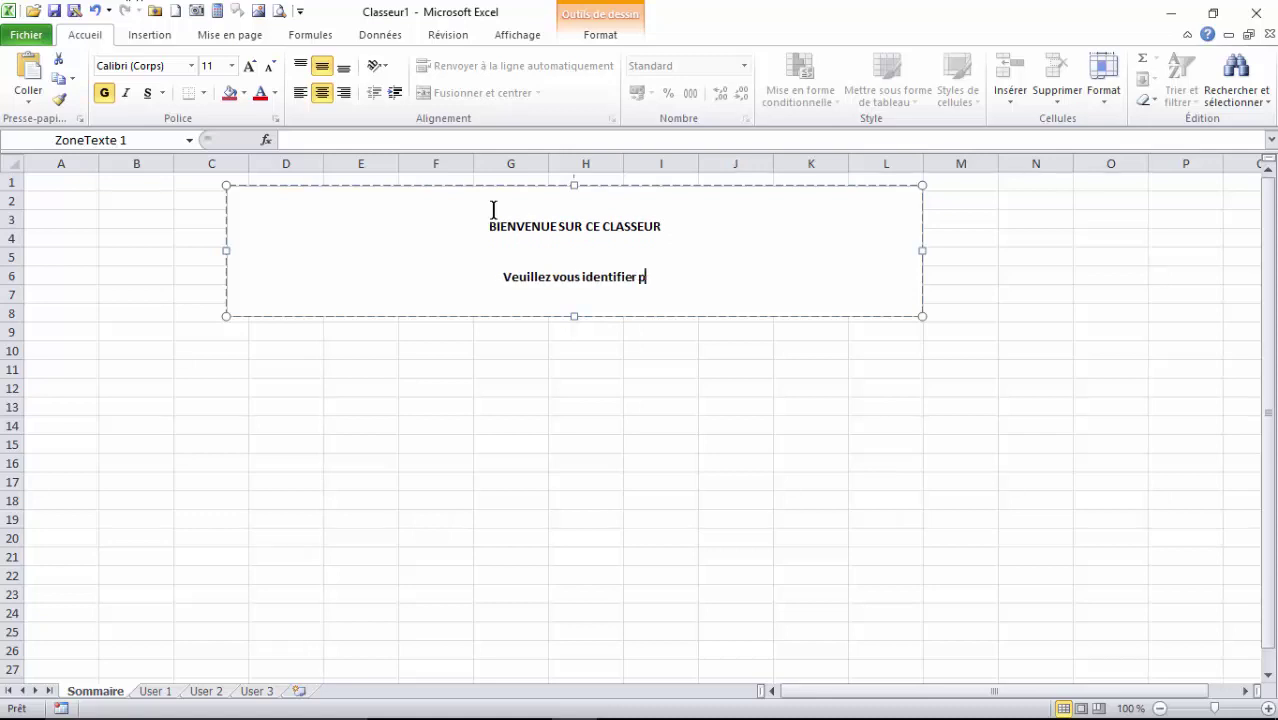
type("our accéd")
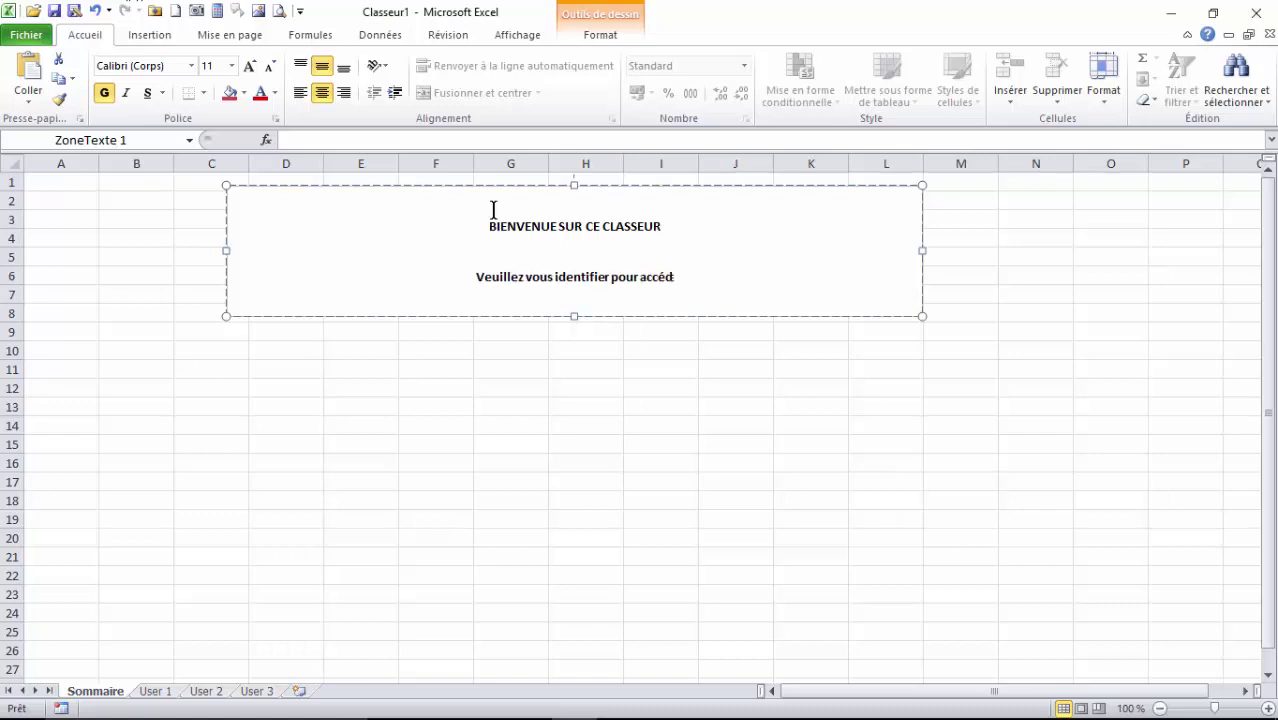
type("er à v")
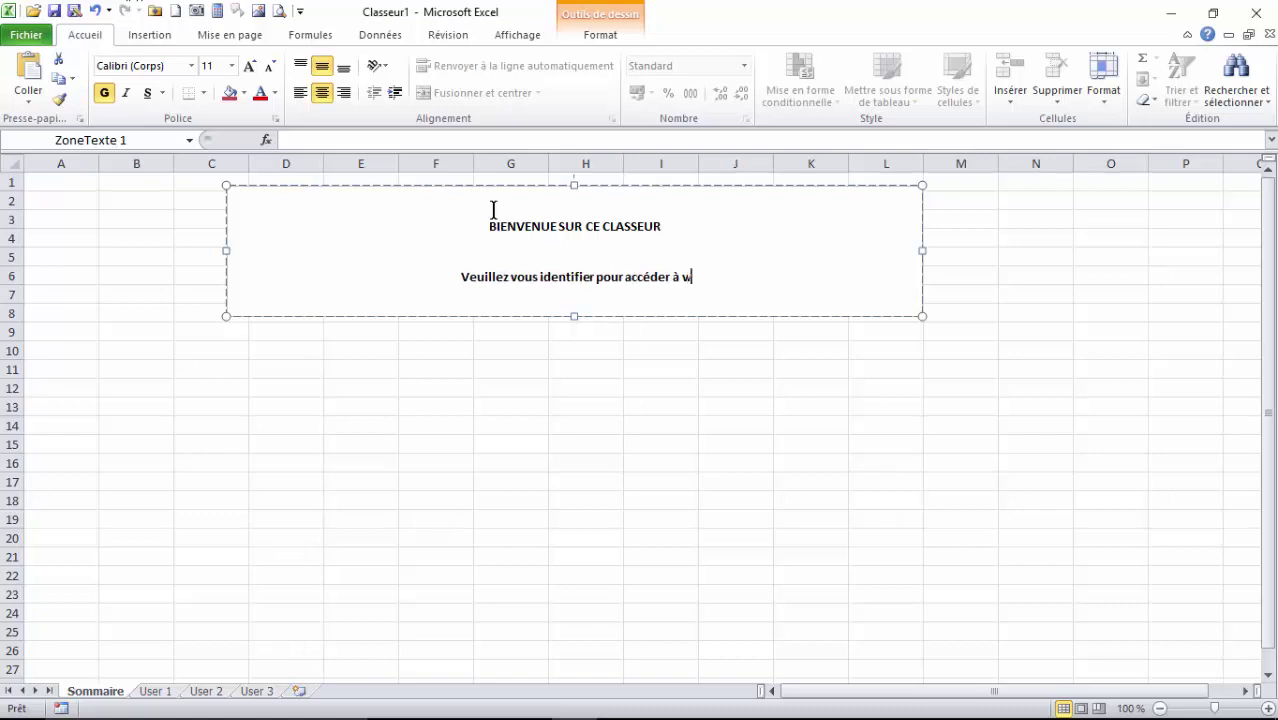
type(".")
key("BackSpace")
type("otre ")
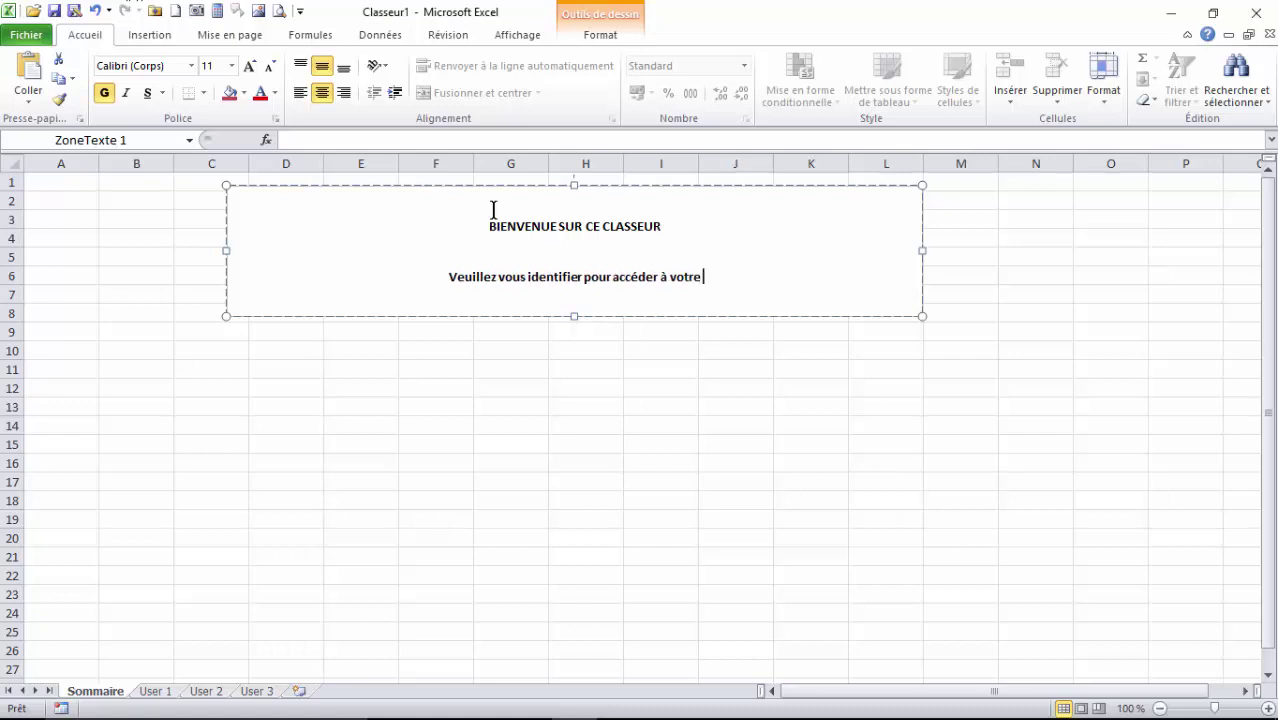
type("feuille perso")
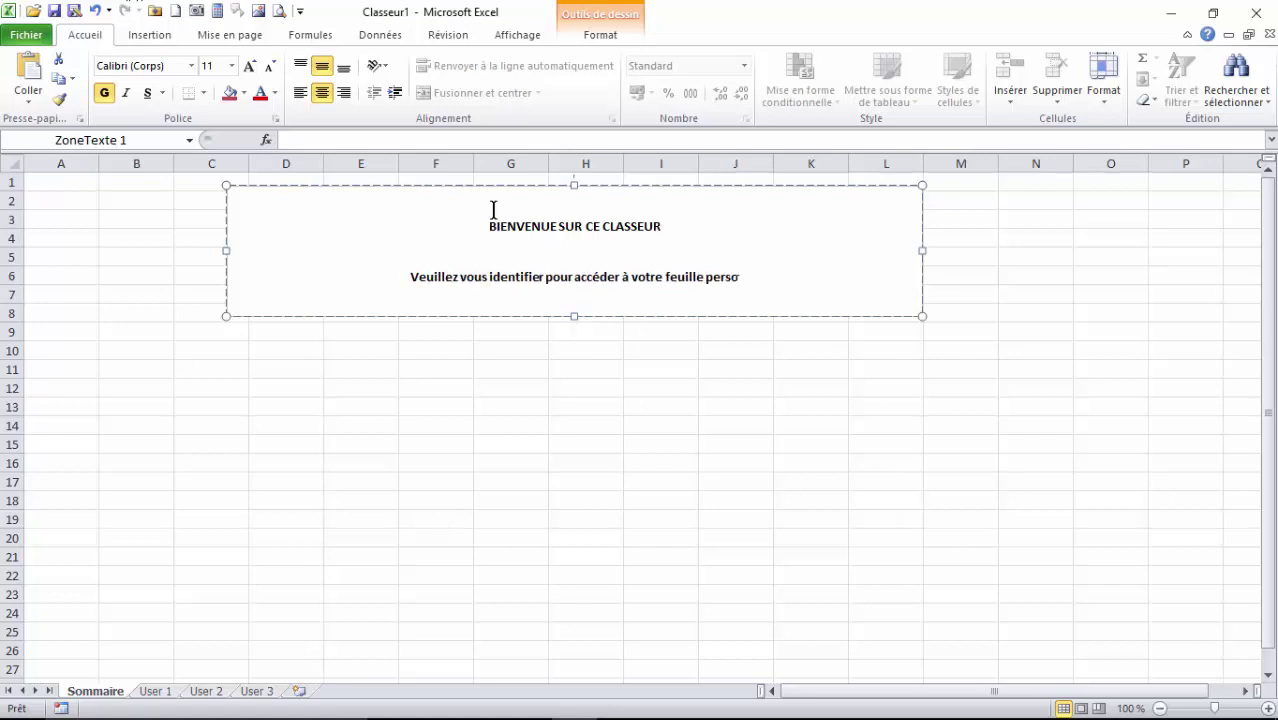
type("nnelle")
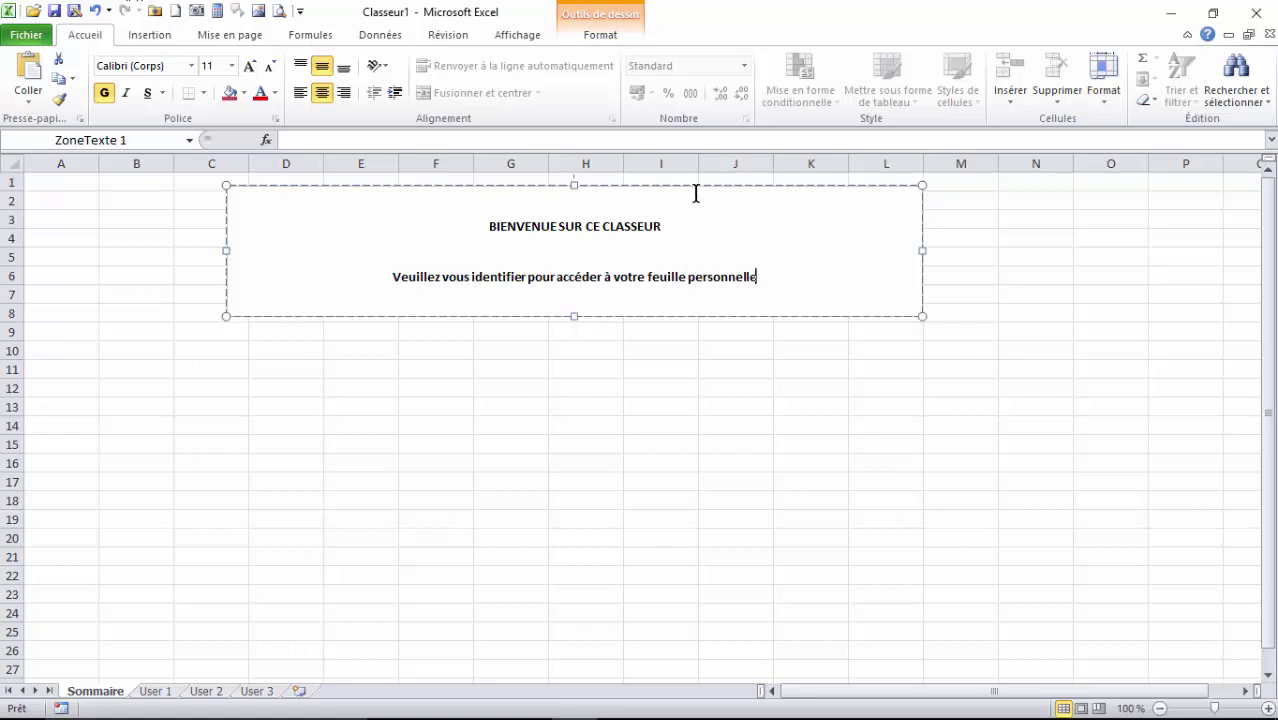
Apply an orange shape style to the welcome text box
left_click(608, 40)
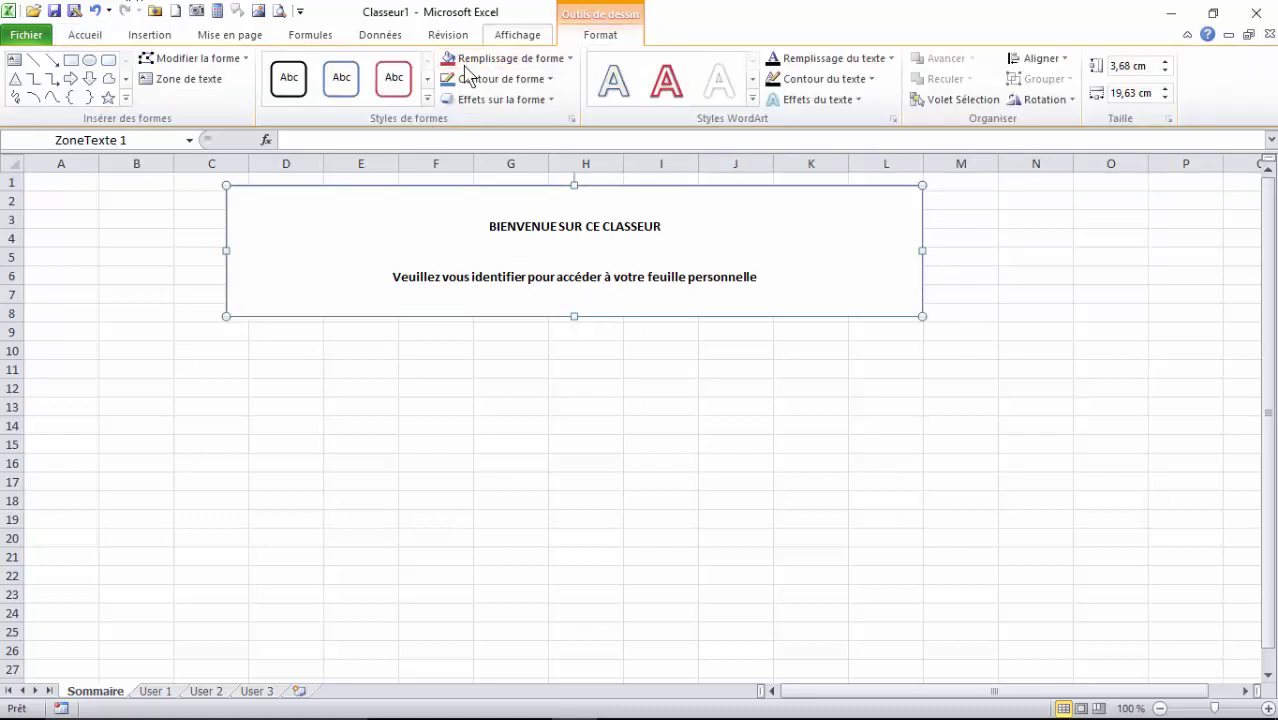
left_click(540, 100)
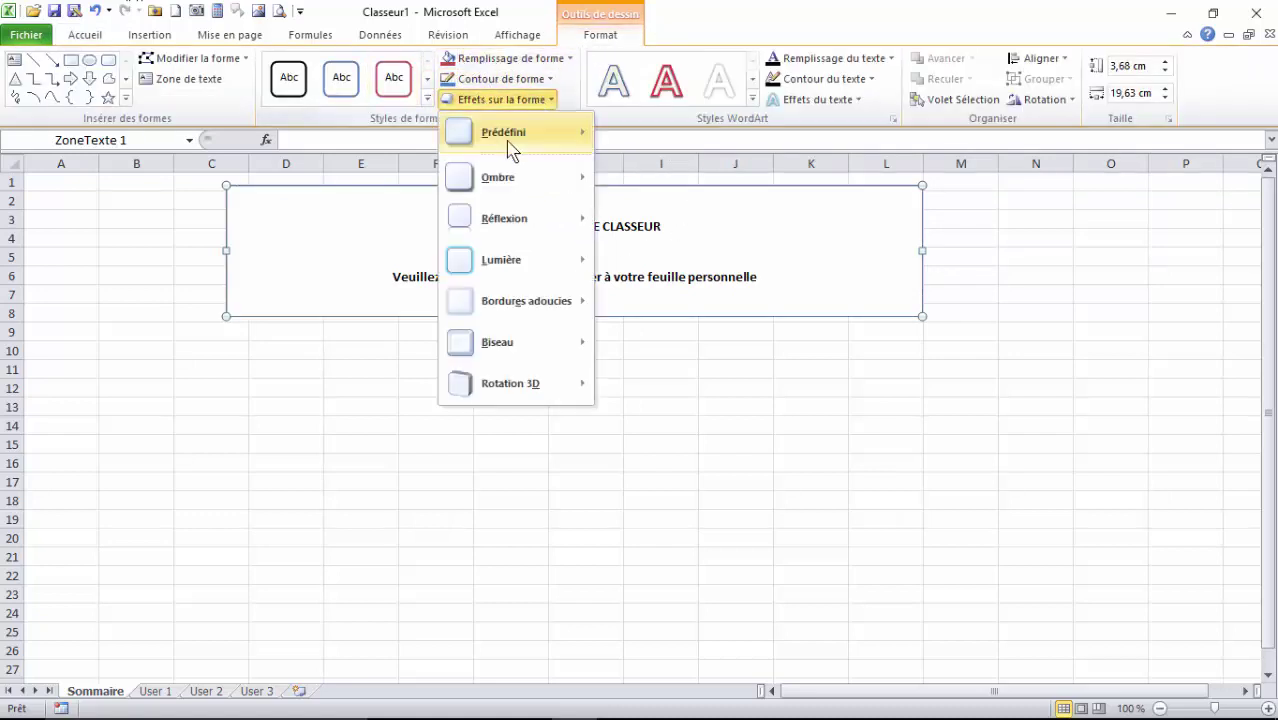
left_click(428, 99)
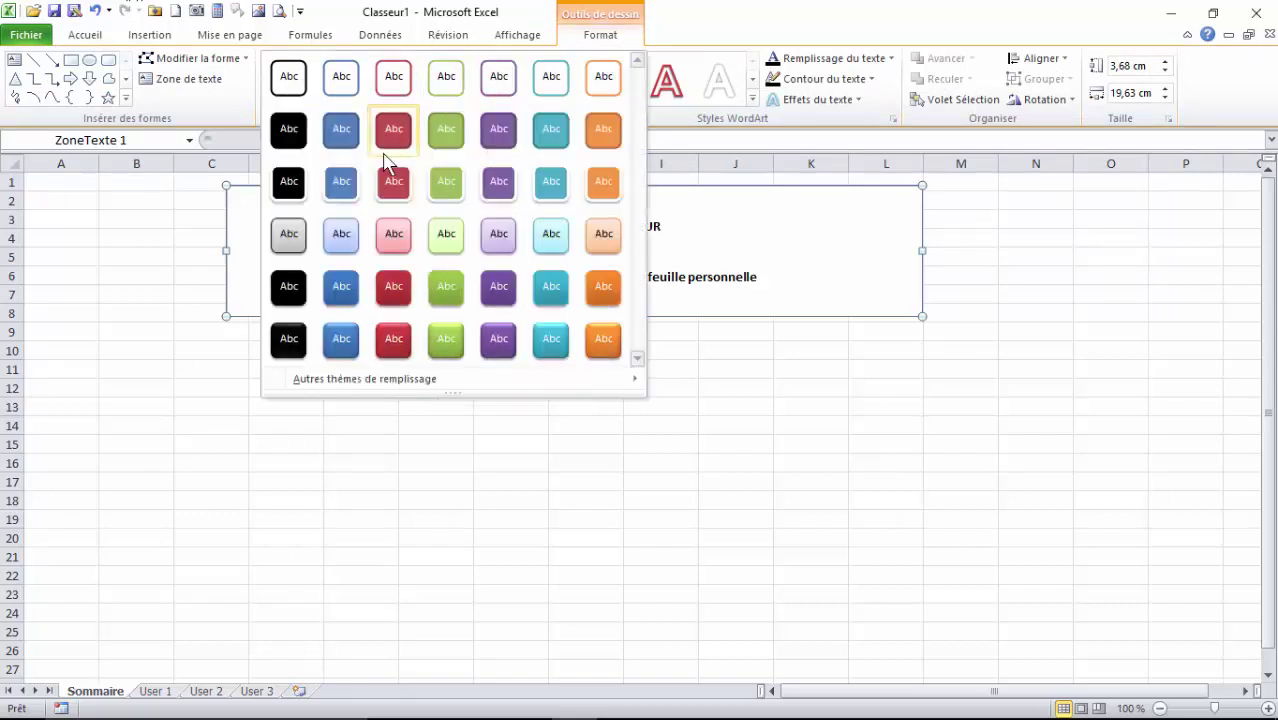
left_click(604, 287)
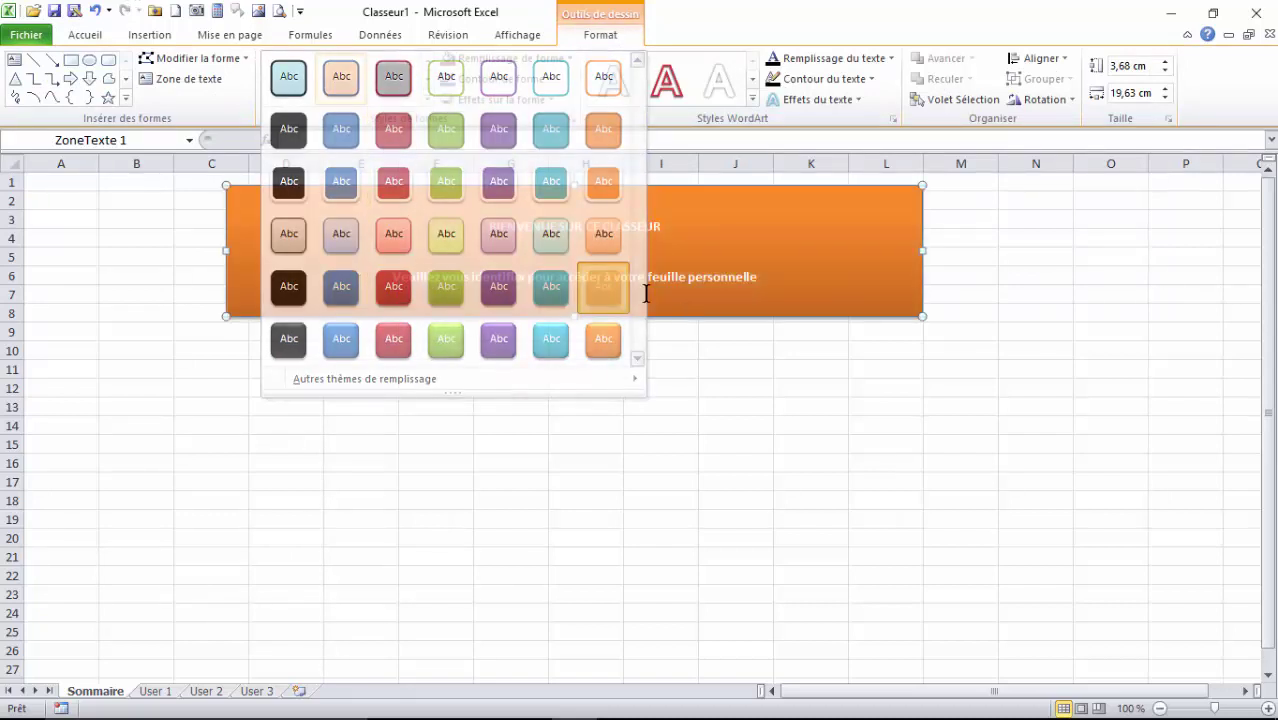
Make the title 'BIENVENUE SUR CE CLASSEUR' size 32 in black
left_click_drag(665, 226, 488, 226)
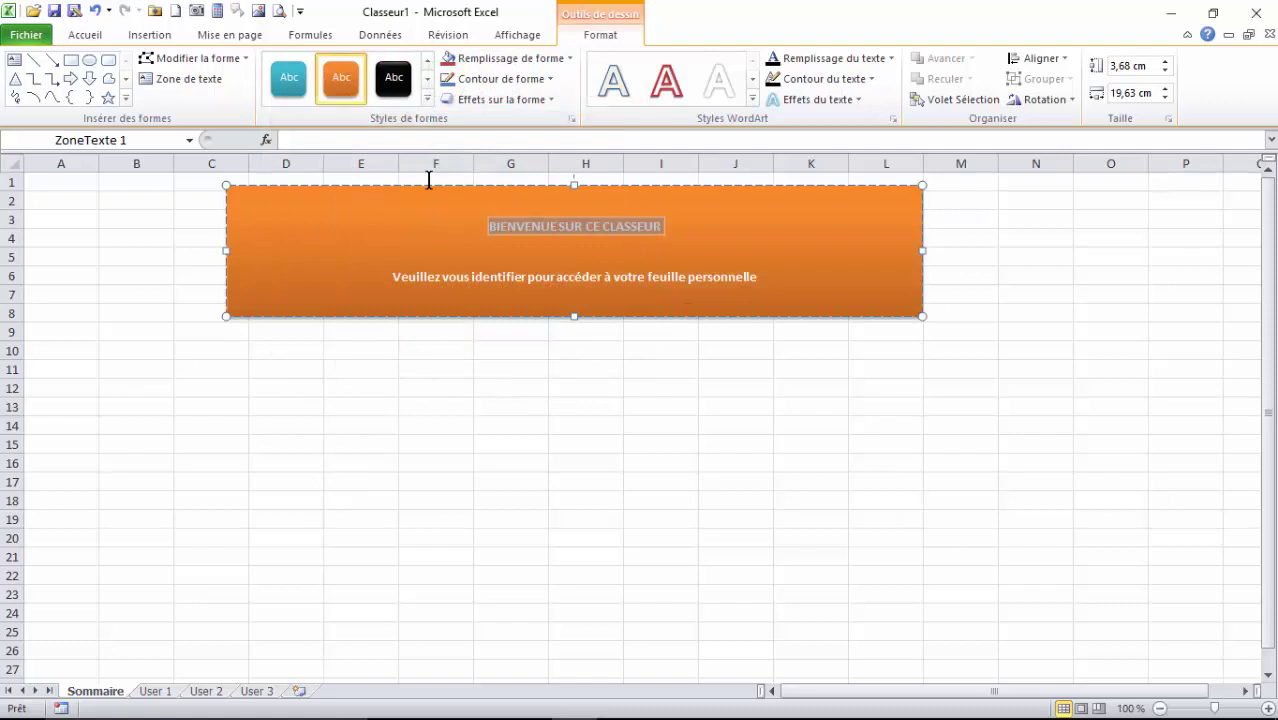
left_click(85, 34)
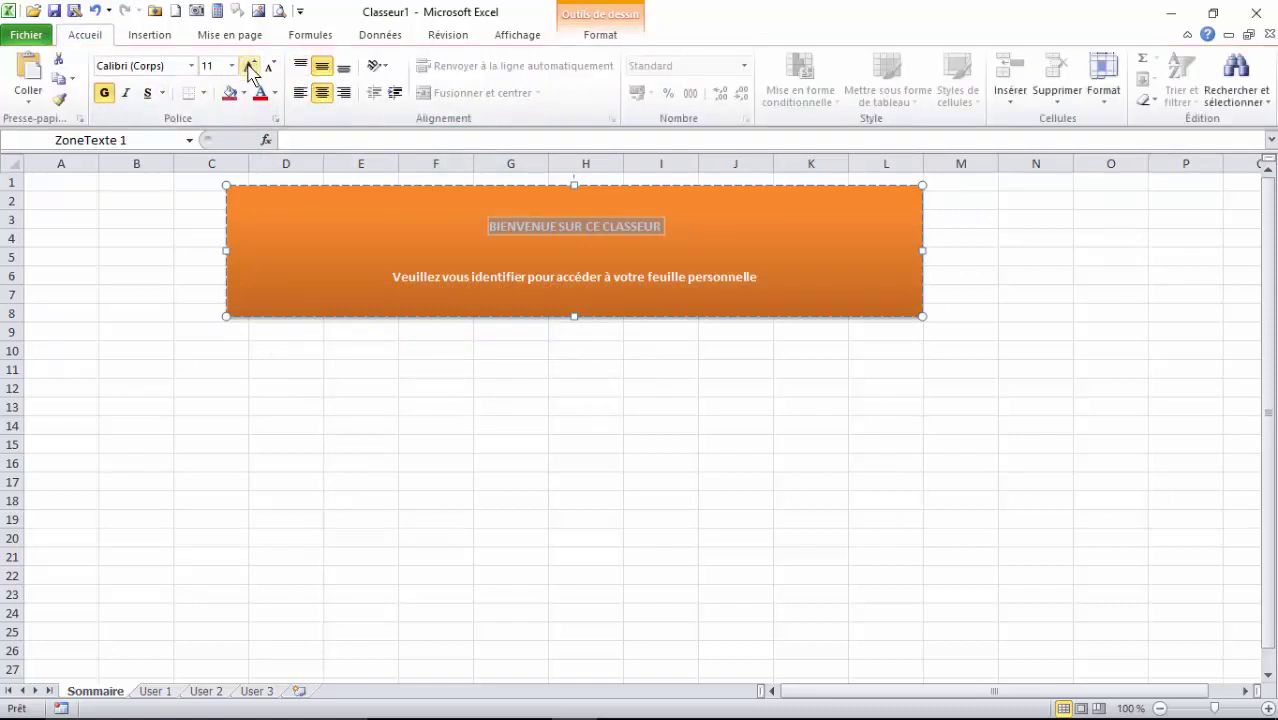
left_click(249, 67)
left_click(249, 67)
left_click(249, 67)
left_click(249, 67)
left_click(249, 67)
left_click(249, 66)
left_click(249, 66)
left_click(249, 66)
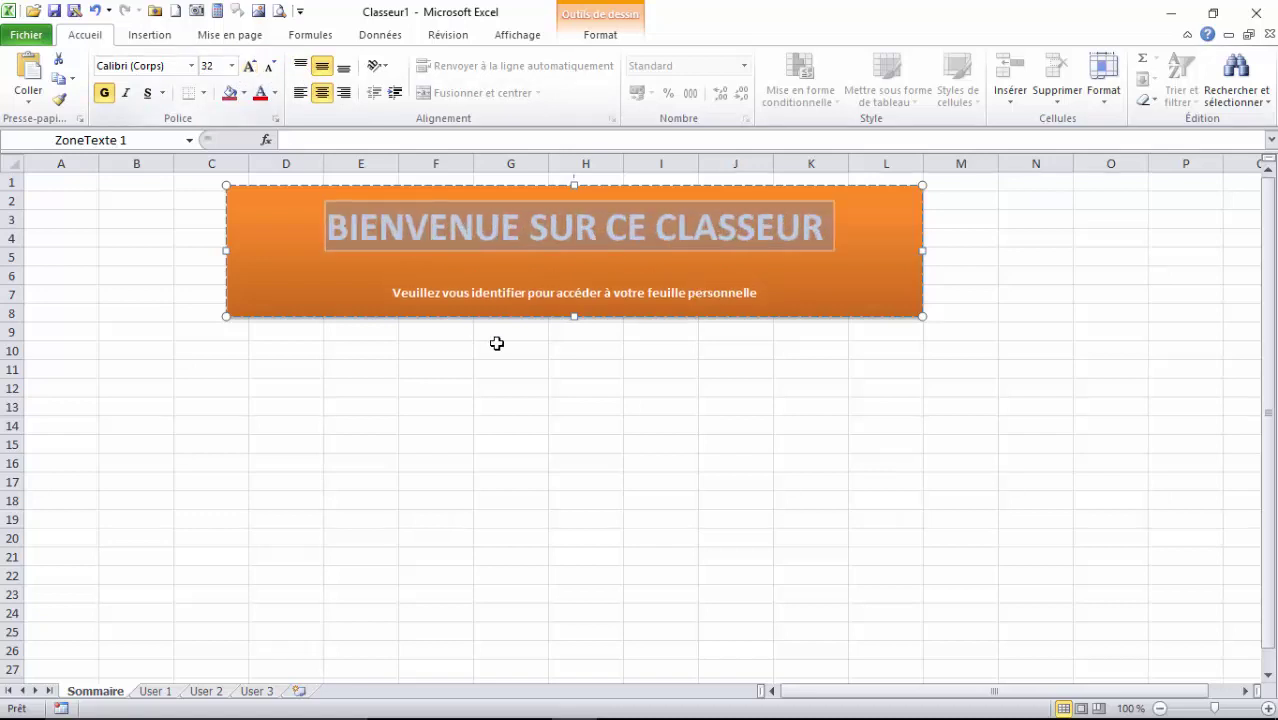
left_click(497, 345)
left_click(517, 260)
left_click_drag(828, 226, 325, 226)
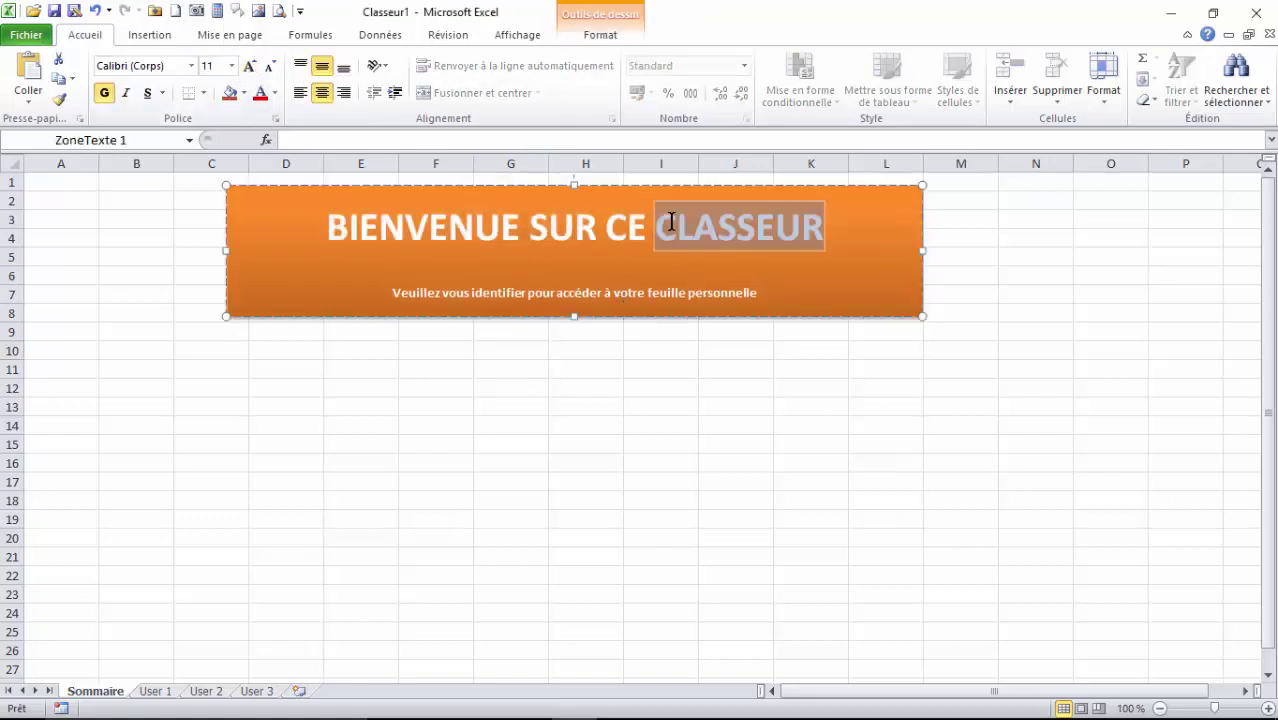
left_click(275, 93)
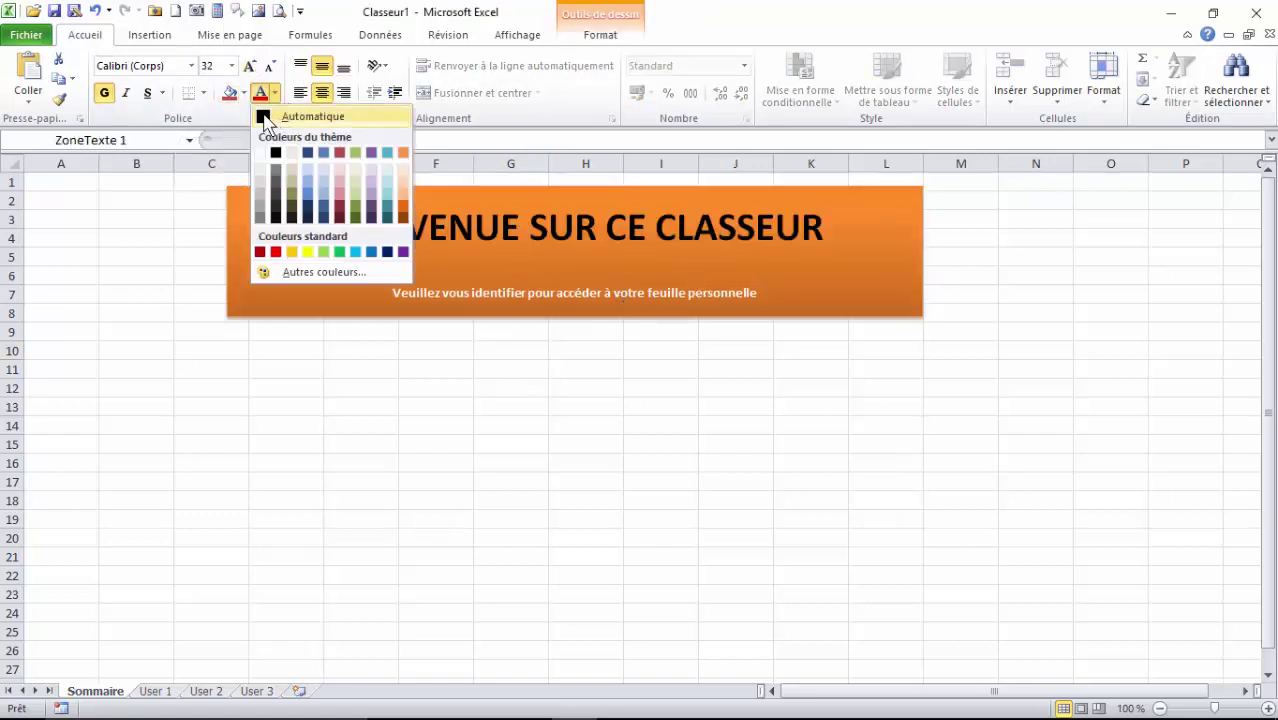
left_click(283, 117)
Enlarge the subtitle line to font size 16
left_click_drag(411, 298, 690, 308)
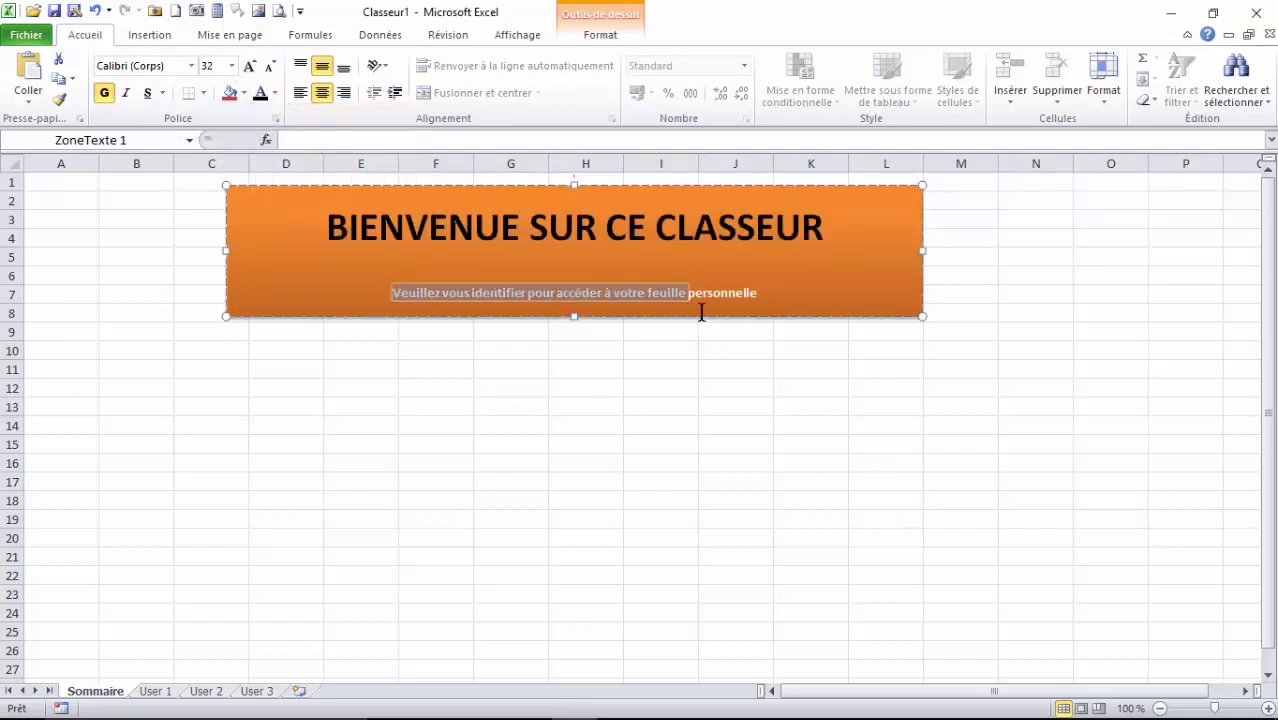
left_click(266, 67)
left_click(251, 67)
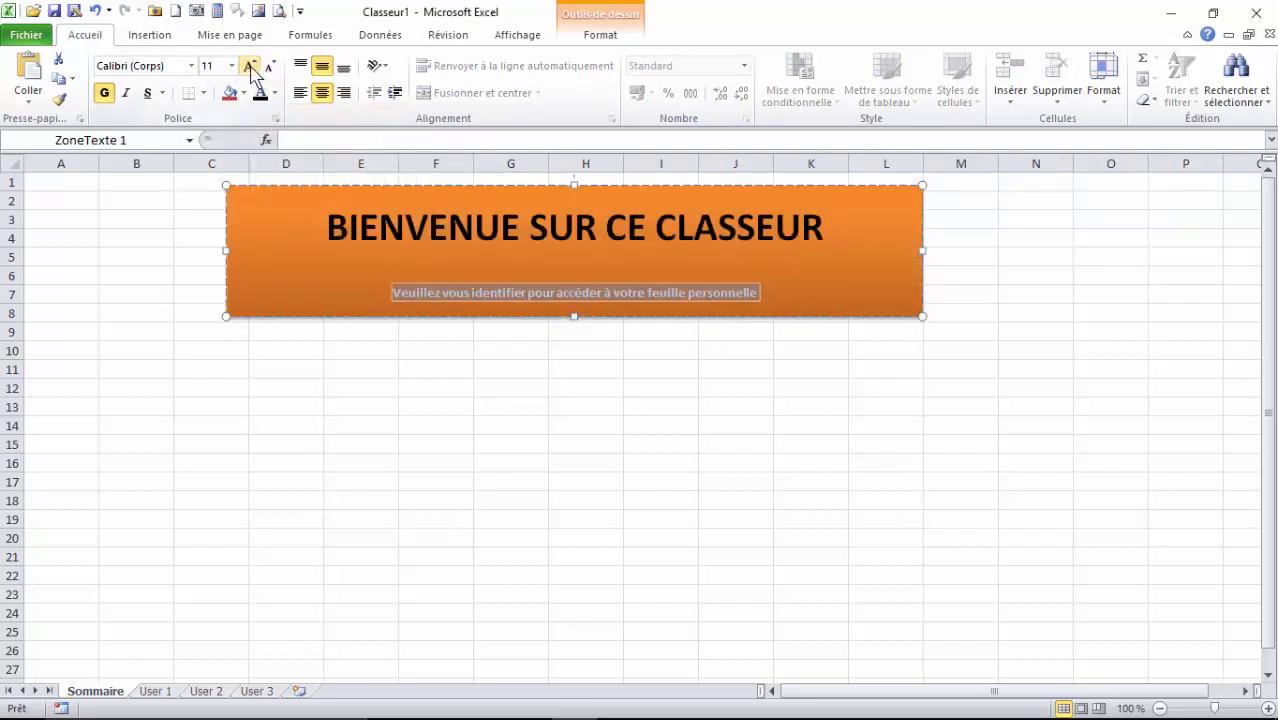
left_click(251, 67)
left_click(251, 67)
left_click(251, 67)
Deselect the text box and review the finished orange banner
left_click(407, 325)
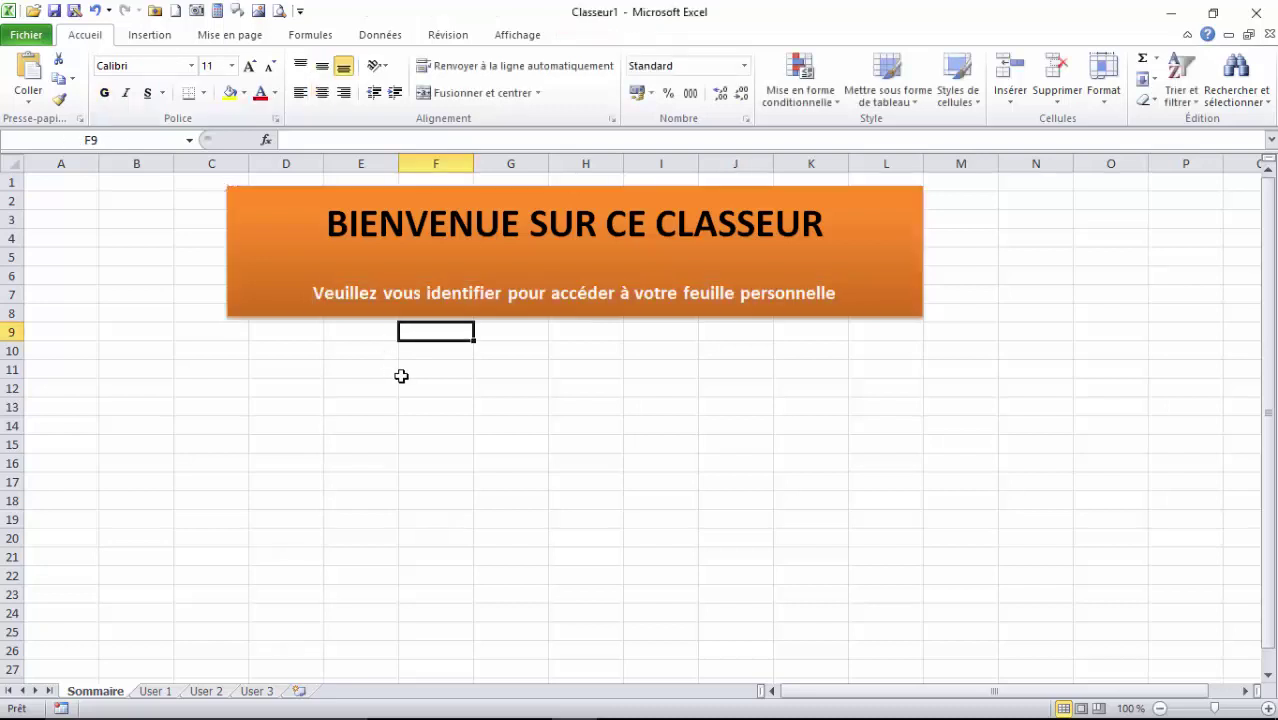
left_click(402, 372)
left_click(400, 427)
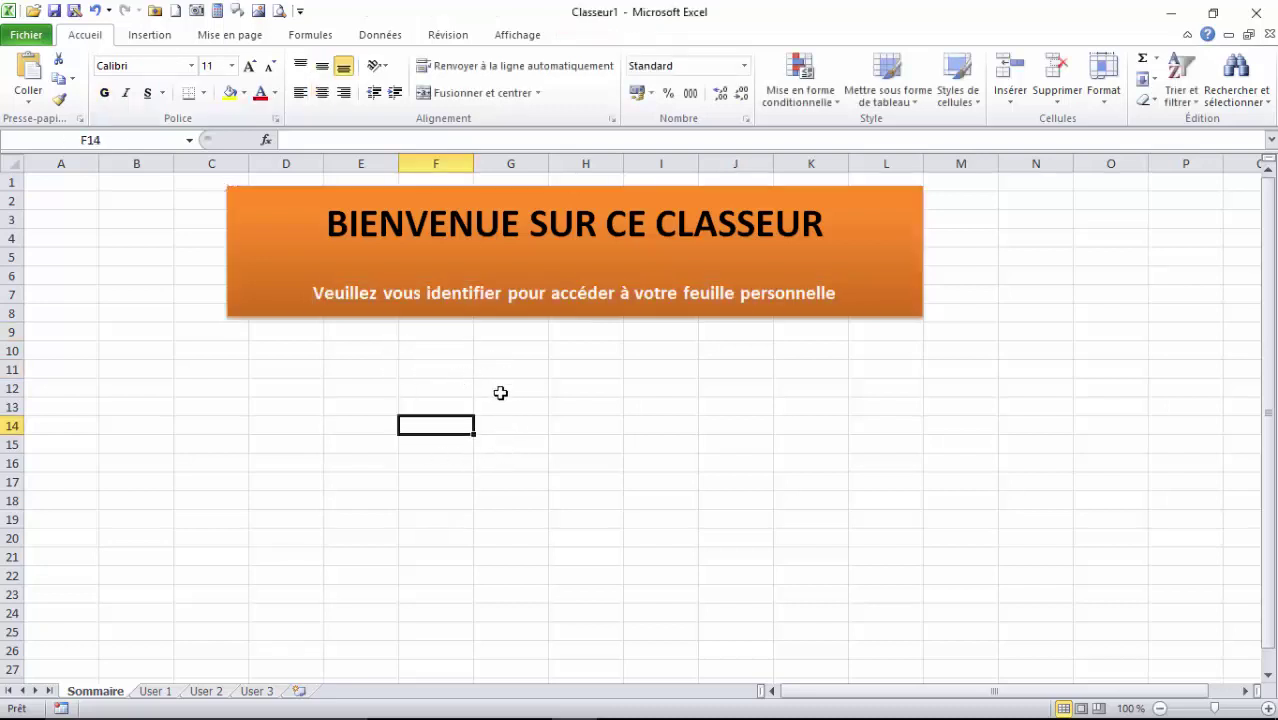
left_click(535, 384)
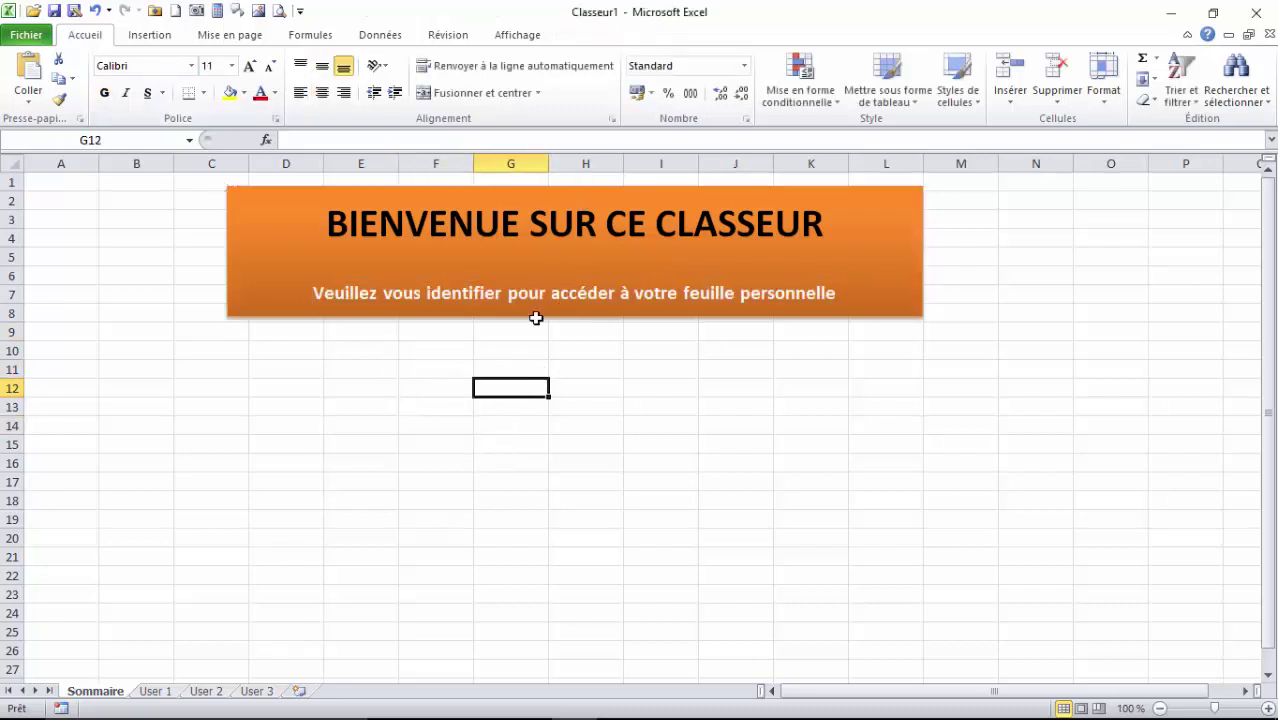
left_click(632, 185)
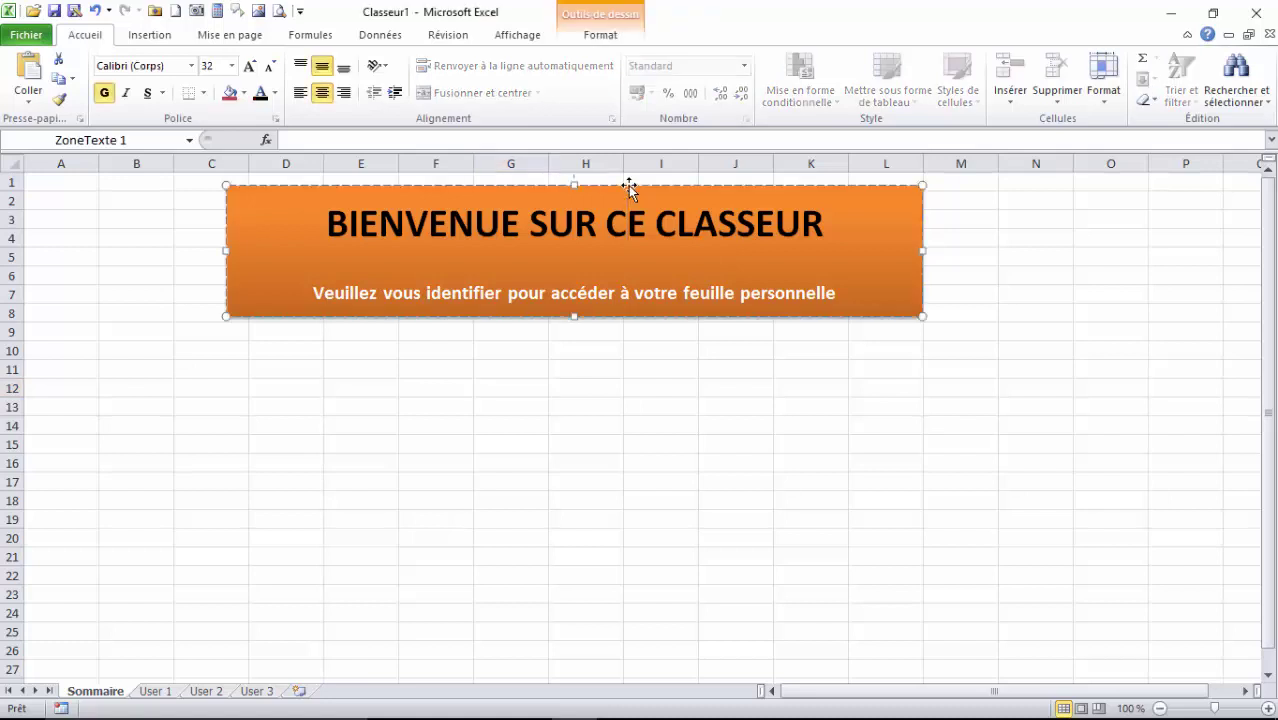
left_click(510, 440)
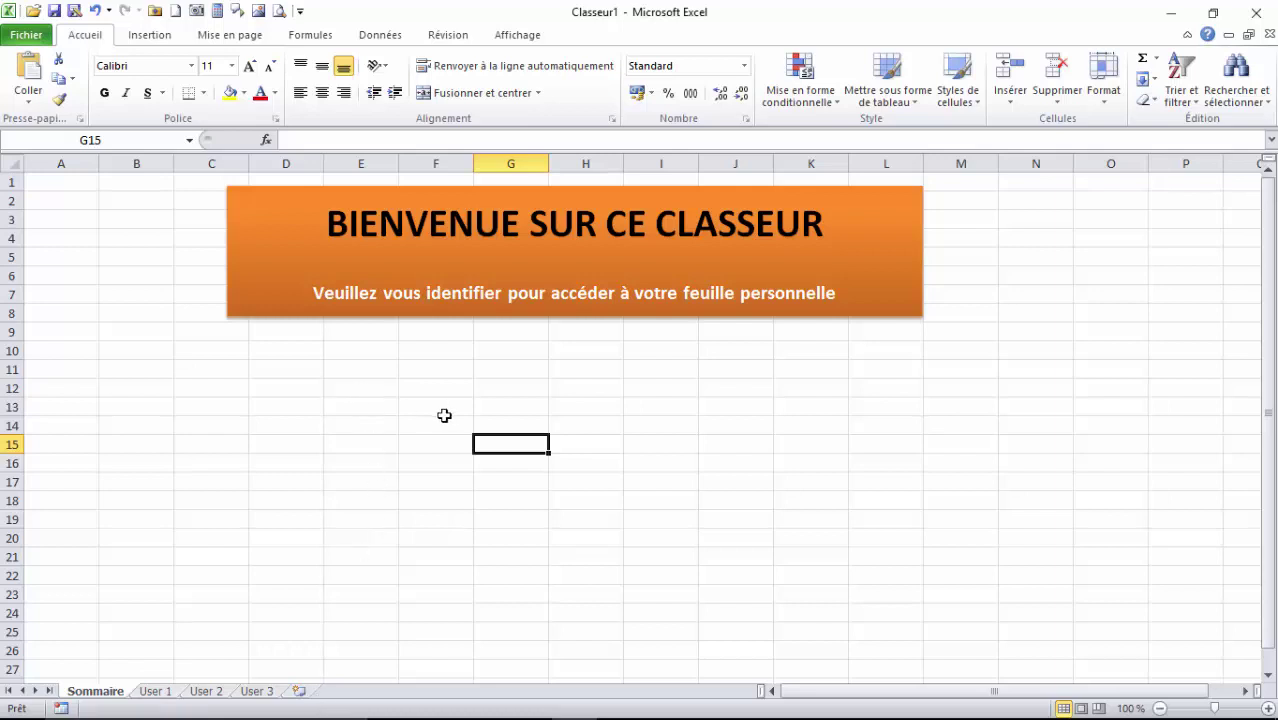
left_click(466, 385)
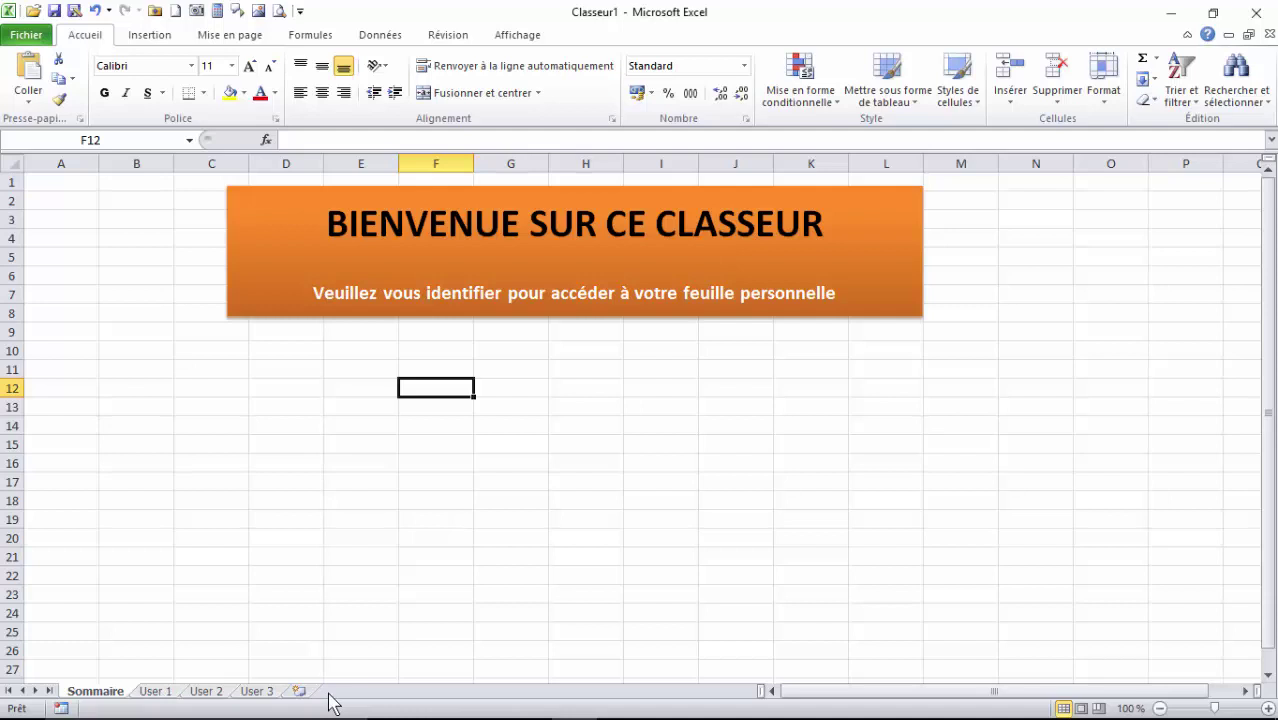
left_click(490, 460)
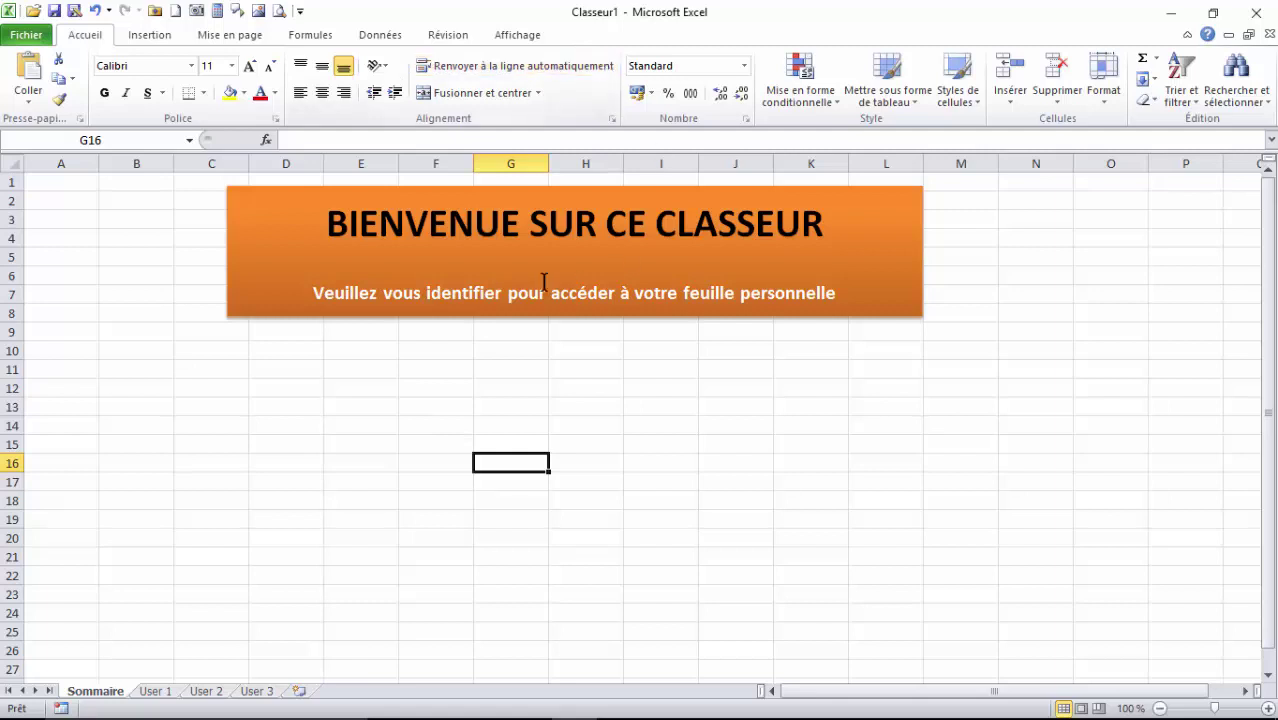
Tick Développeur in Personnaliser le Ruban, confirm with OK, and show the Développeur tab
right_click(584, 90)
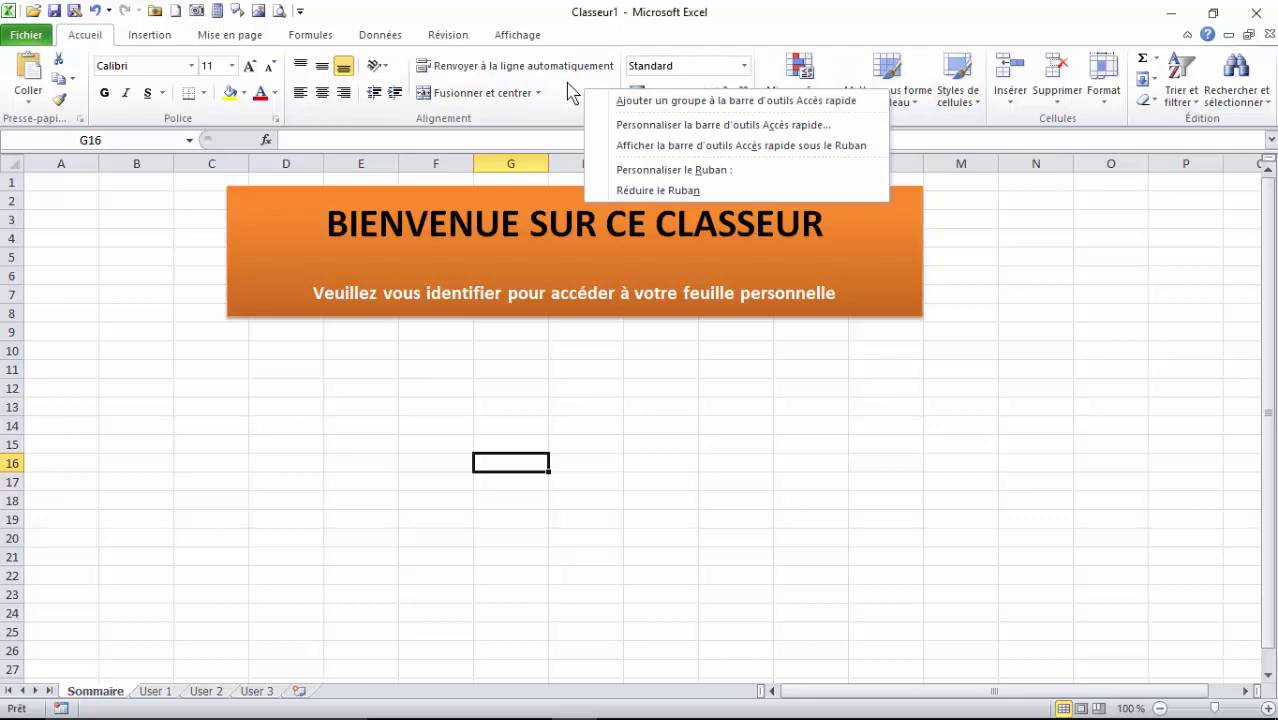
left_click(665, 170)
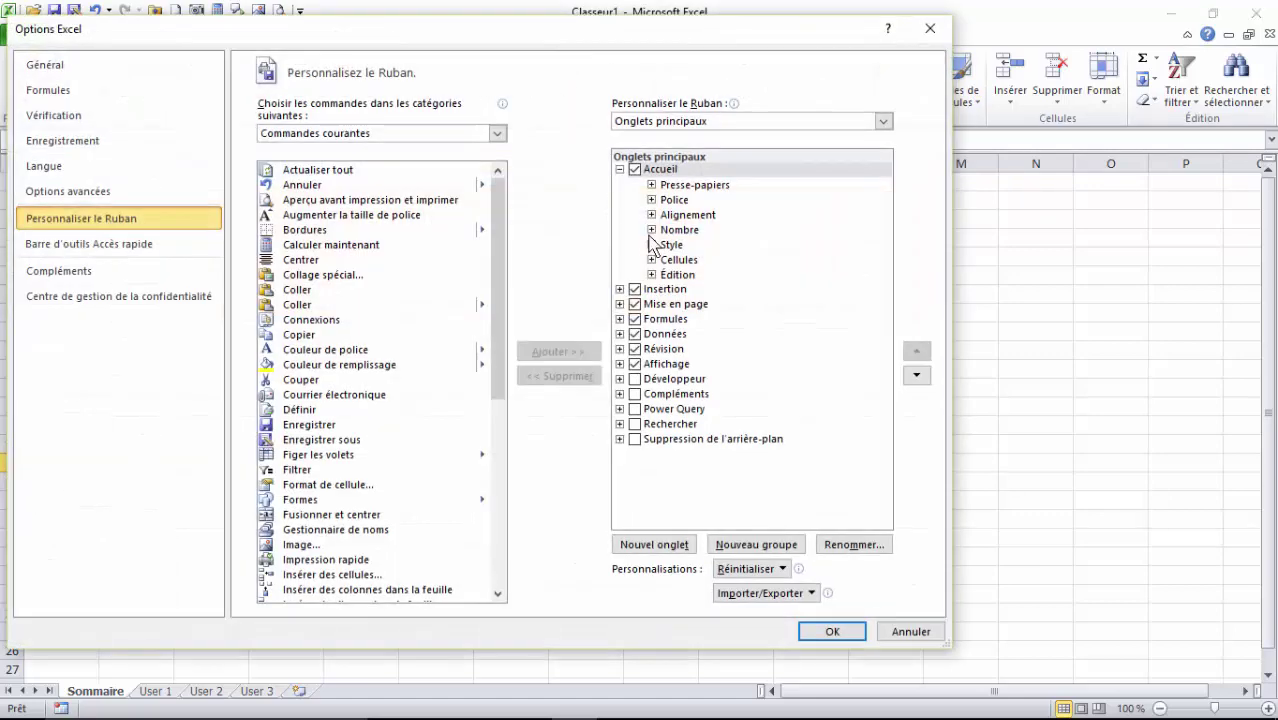
left_click(634, 379)
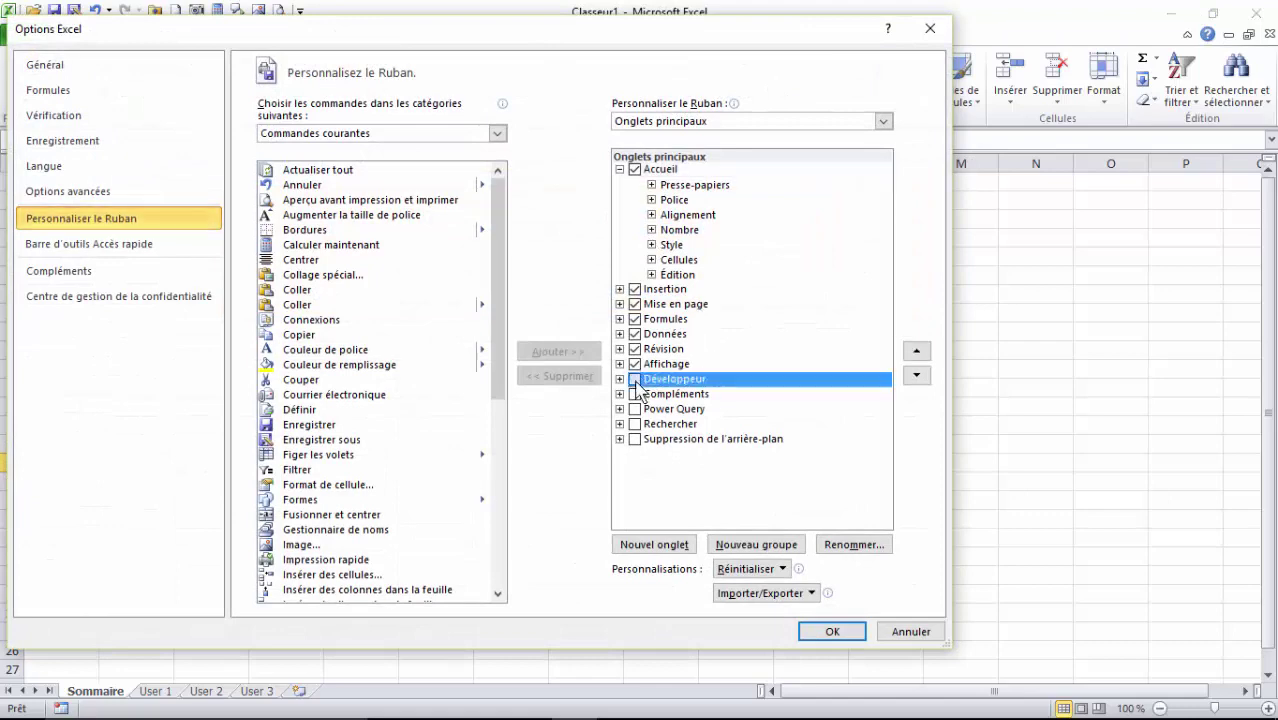
left_click(830, 631)
left_click(613, 38)
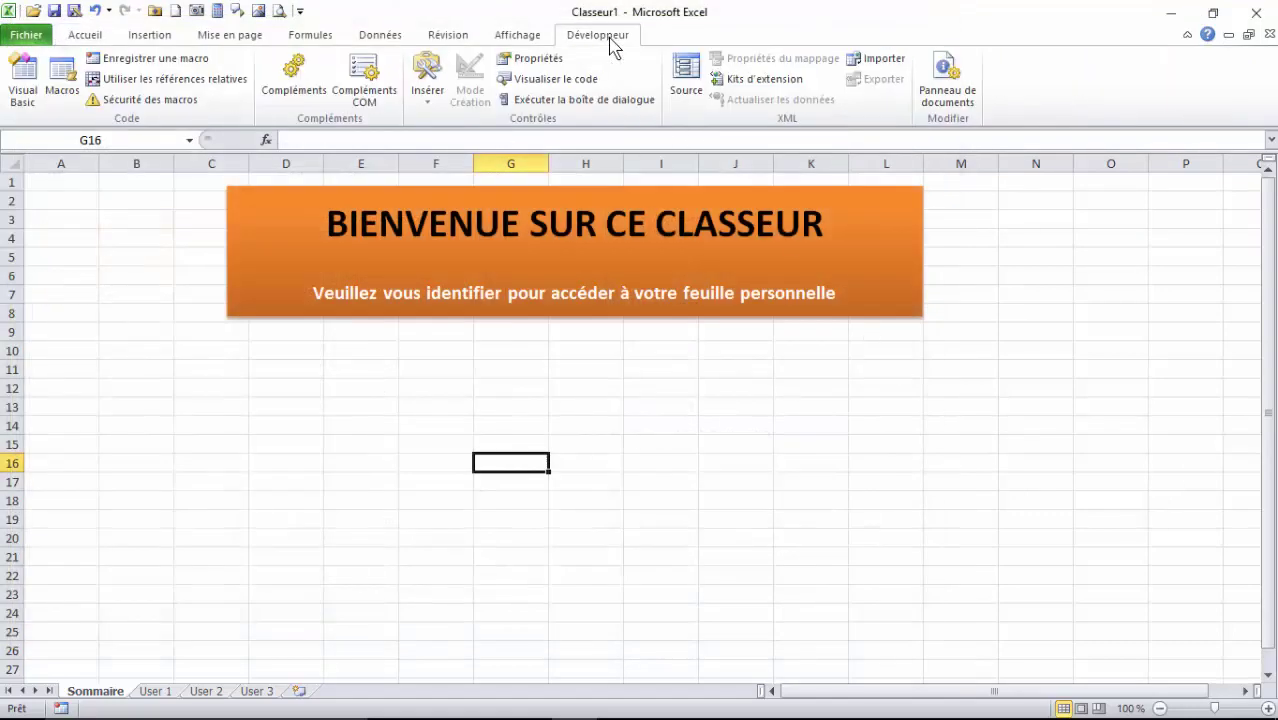
Open Classeur1's ThisWorkbook module in the VBA editor and insert the Workbook_Open stub via the Workbook object
left_click(22, 80)
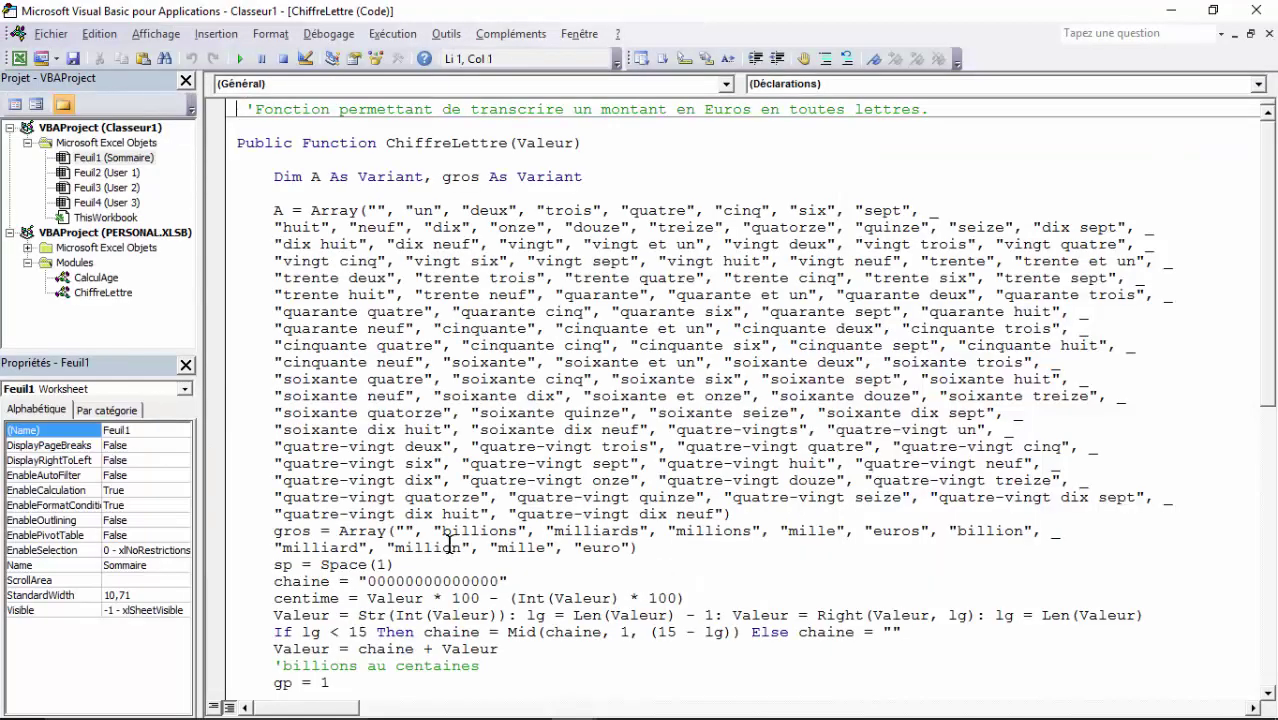
left_click(9, 233)
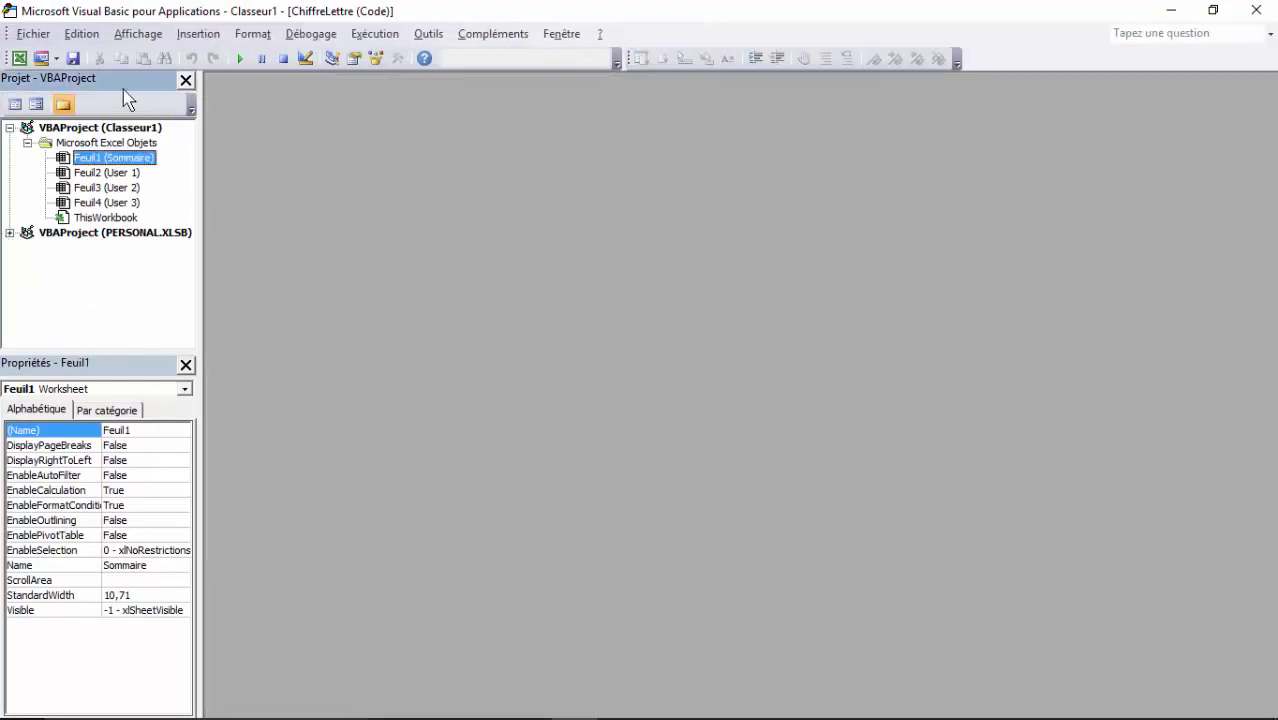
left_click(100, 127)
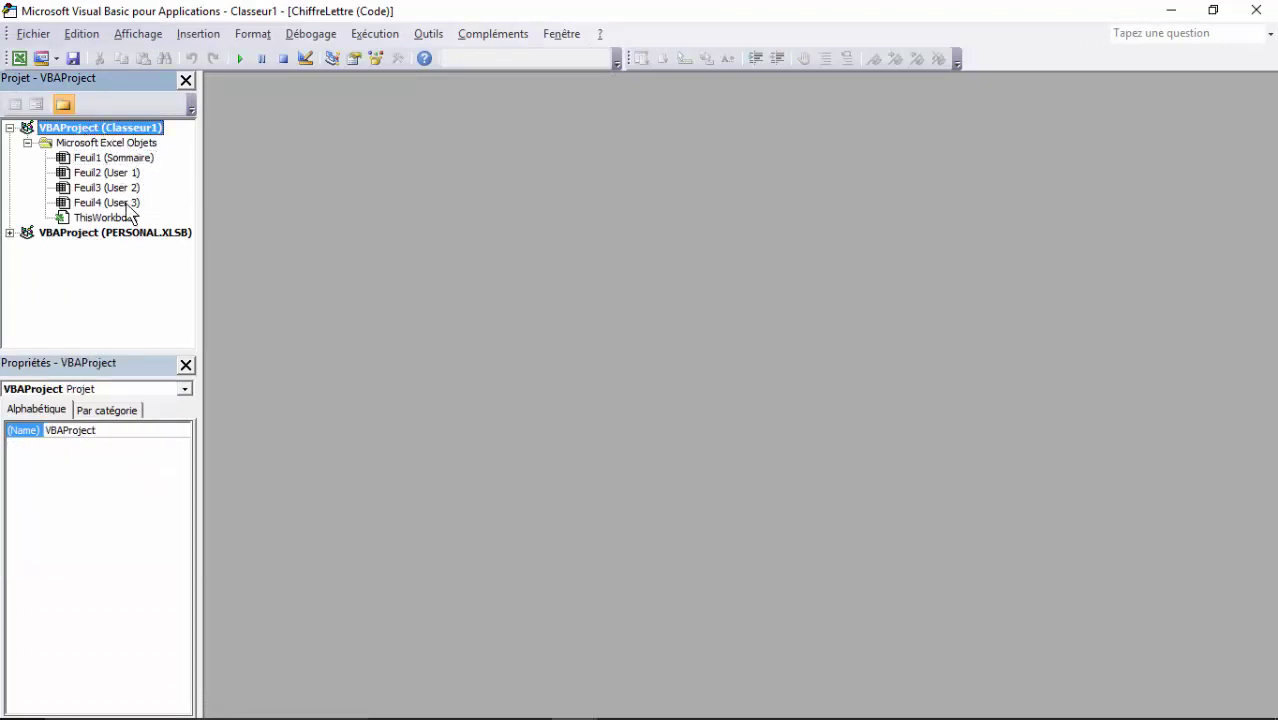
left_click(116, 220)
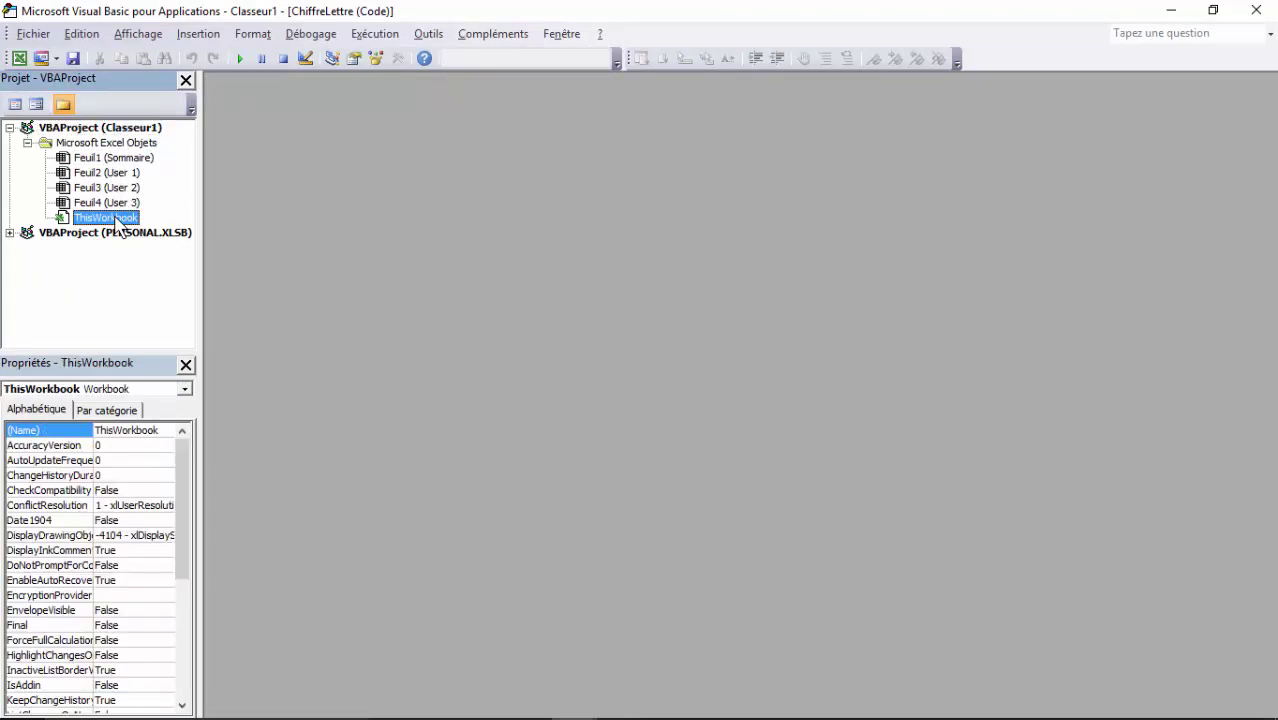
double_click(116, 220)
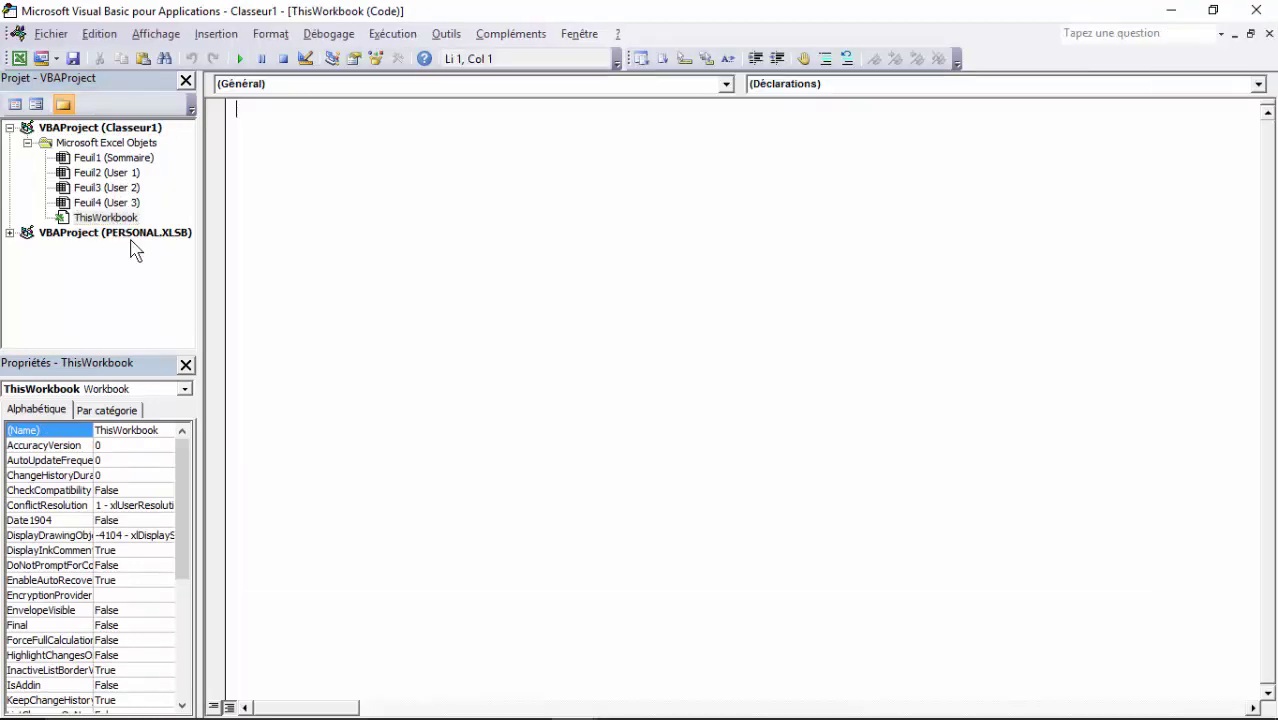
left_click(726, 86)
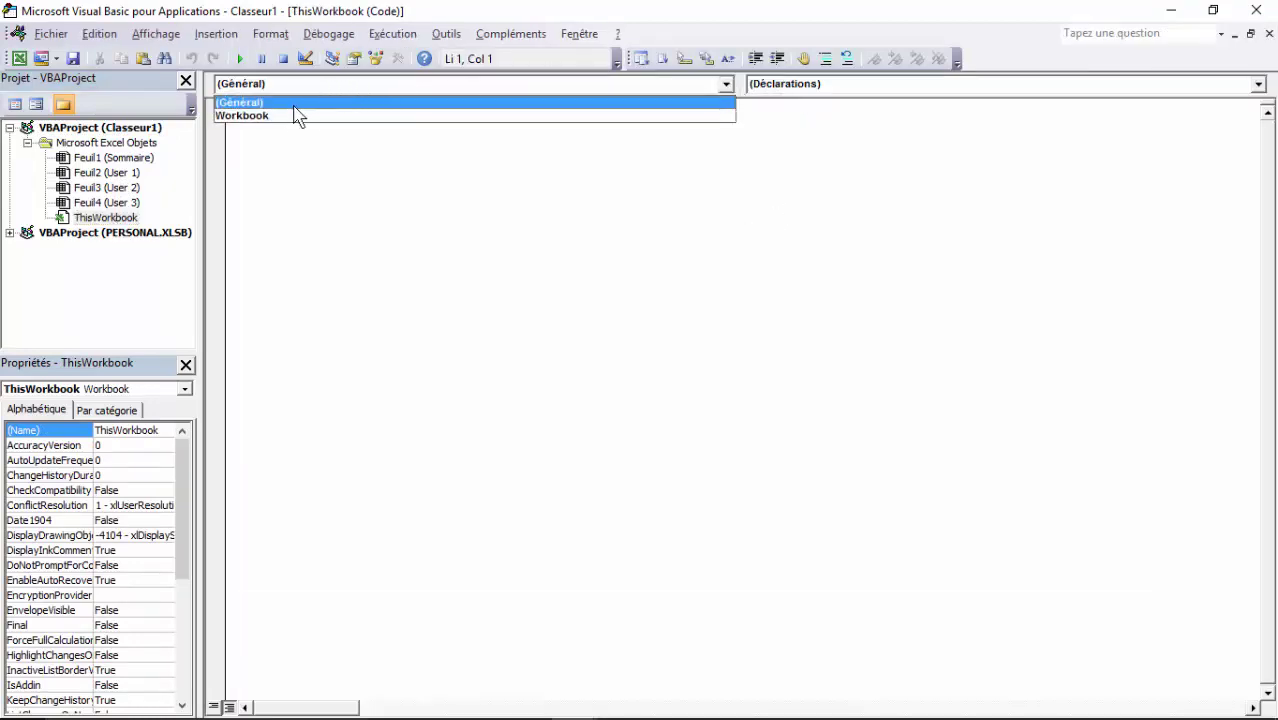
left_click(262, 117)
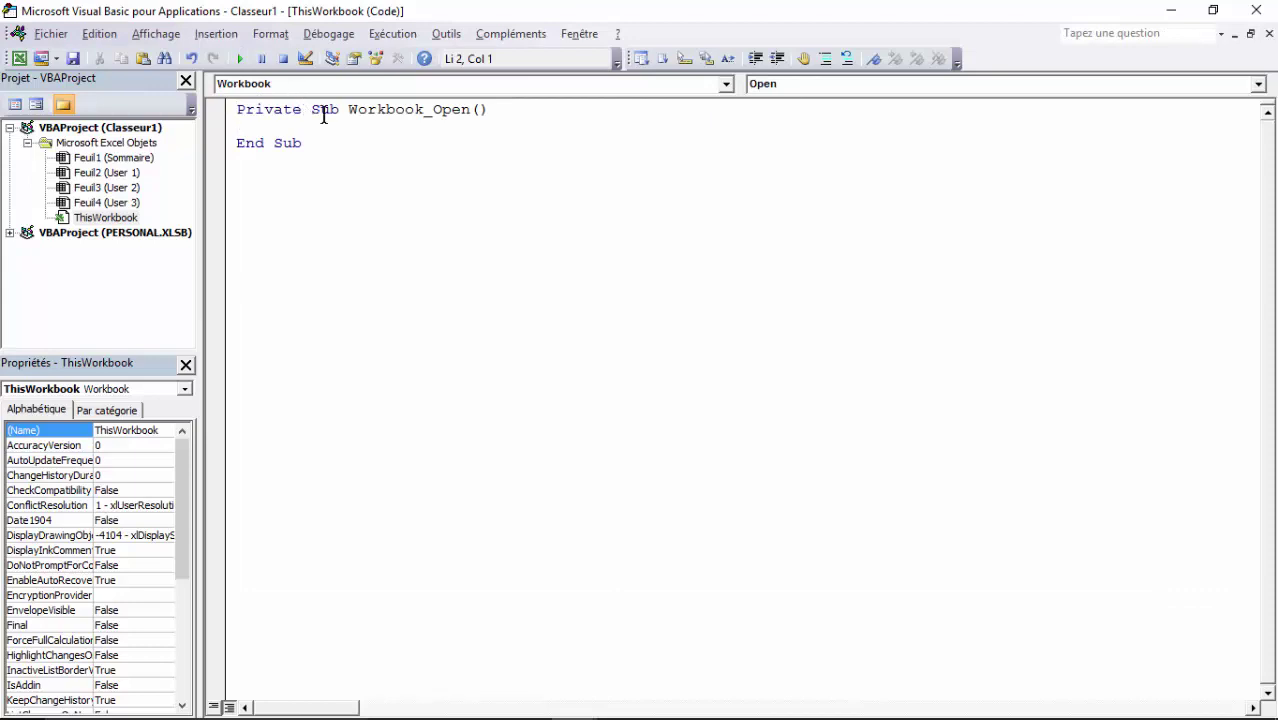
left_click(1258, 84)
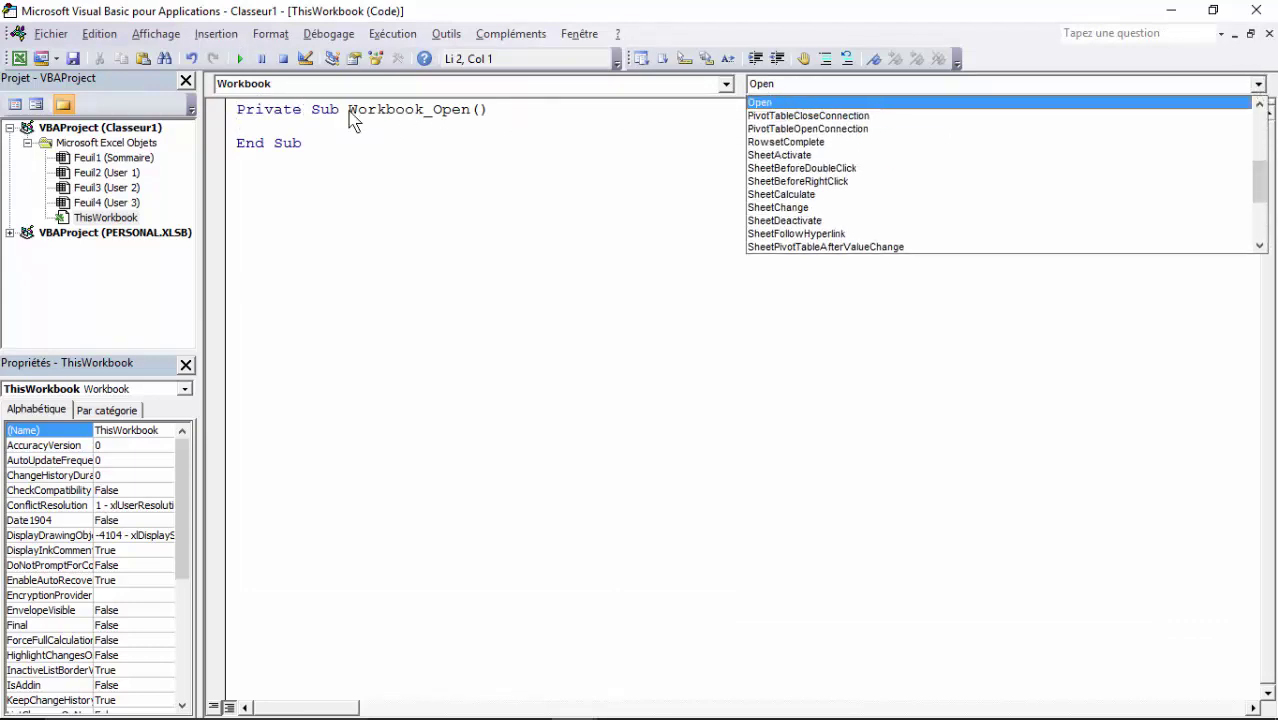
Add the comment 'Déclaration des variables' inside Workbook_Open
left_click(306, 130)
left_click(278, 128)
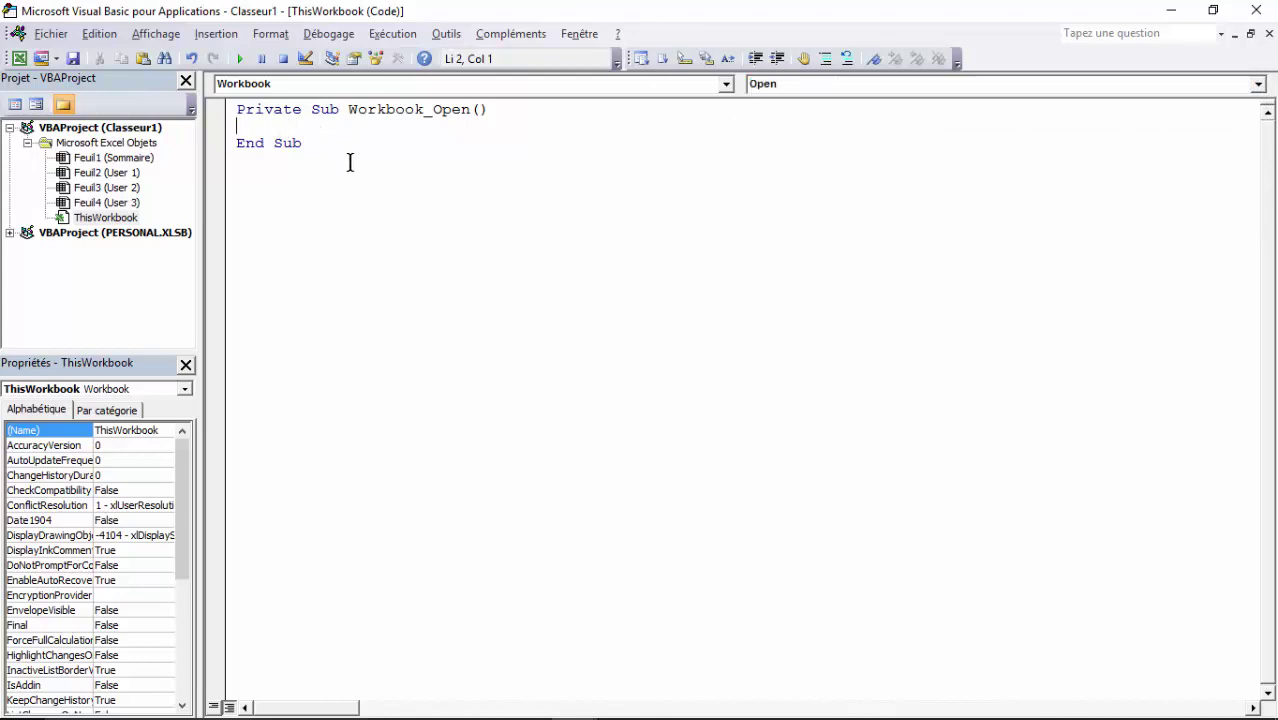
key("Return")
key("Return")
key("Return")
key("Return")
key("Tab")
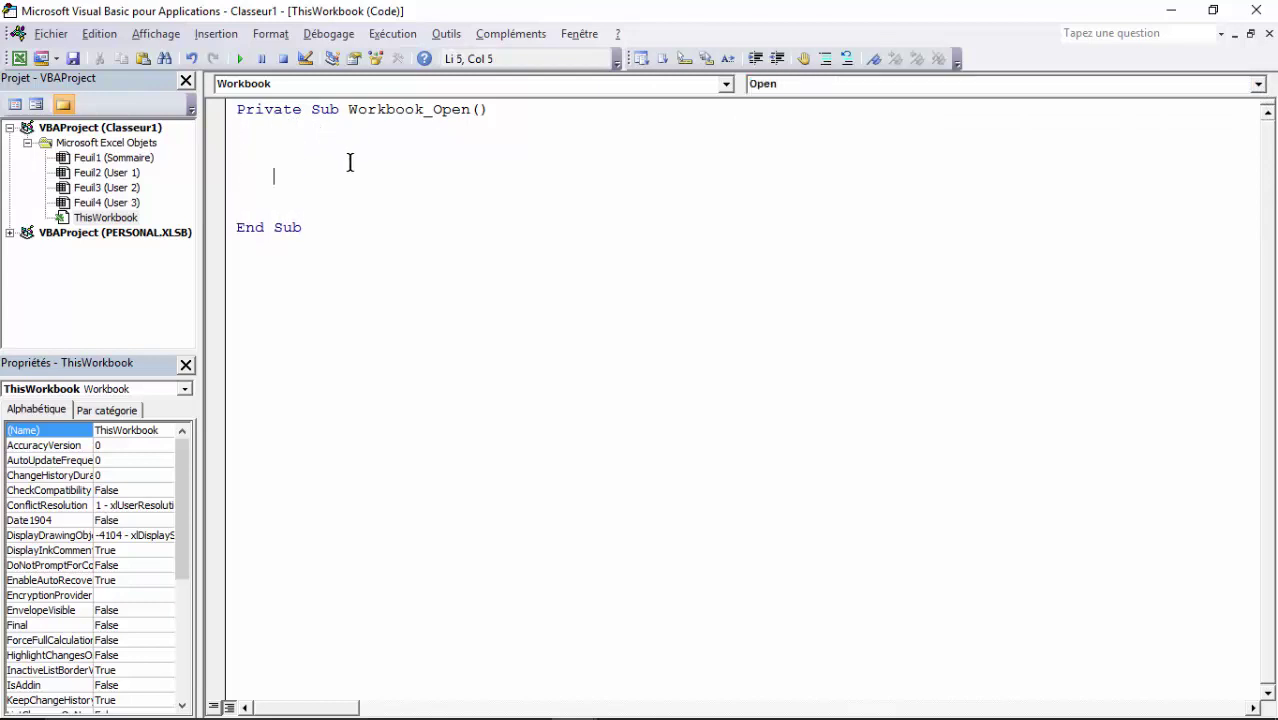
key("Up")
key("Up")
type("\"")
key("BackSpace")
type("'")
type("Délcat")
key("BackSpace")
key("BackSpace")
key("BackSpace")
key("BackSpace")
type("clarat")
type("ion des va")
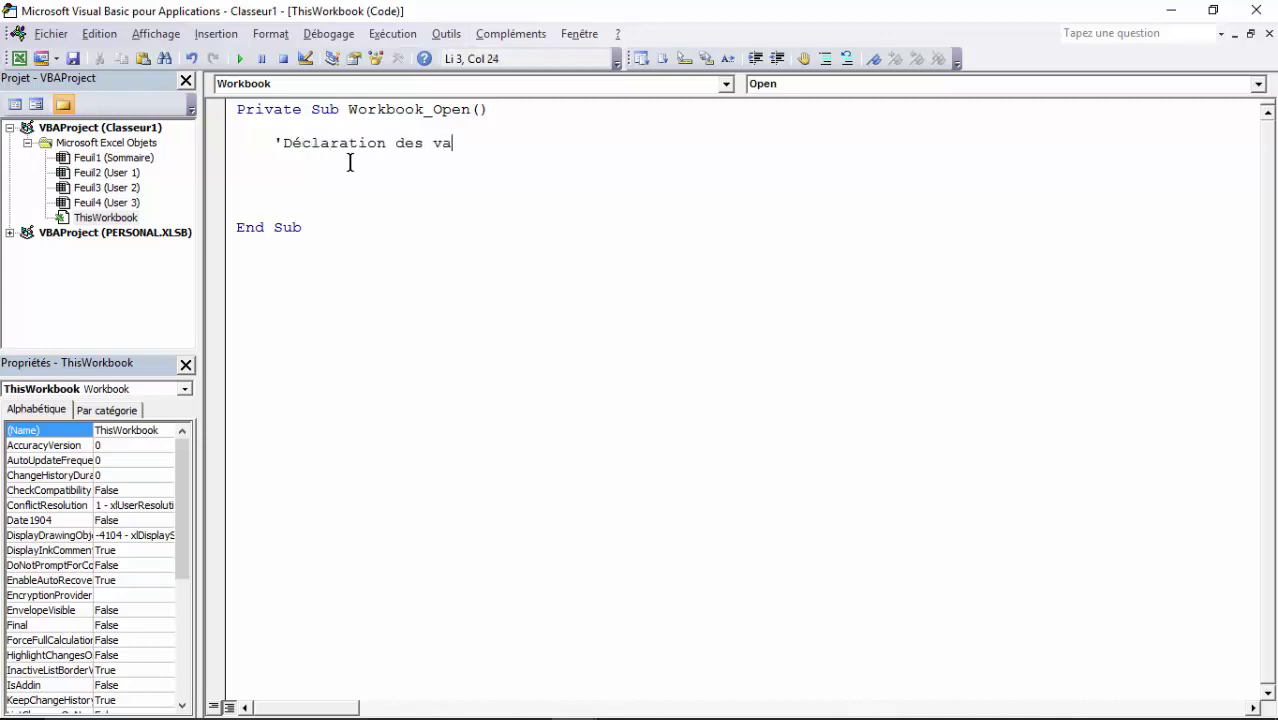
type("riables")
key("Return")
key("Return")
Declare Dim i As Integer and Dim MonPassword As Variant, then begin the next comment
key("BackSpace")
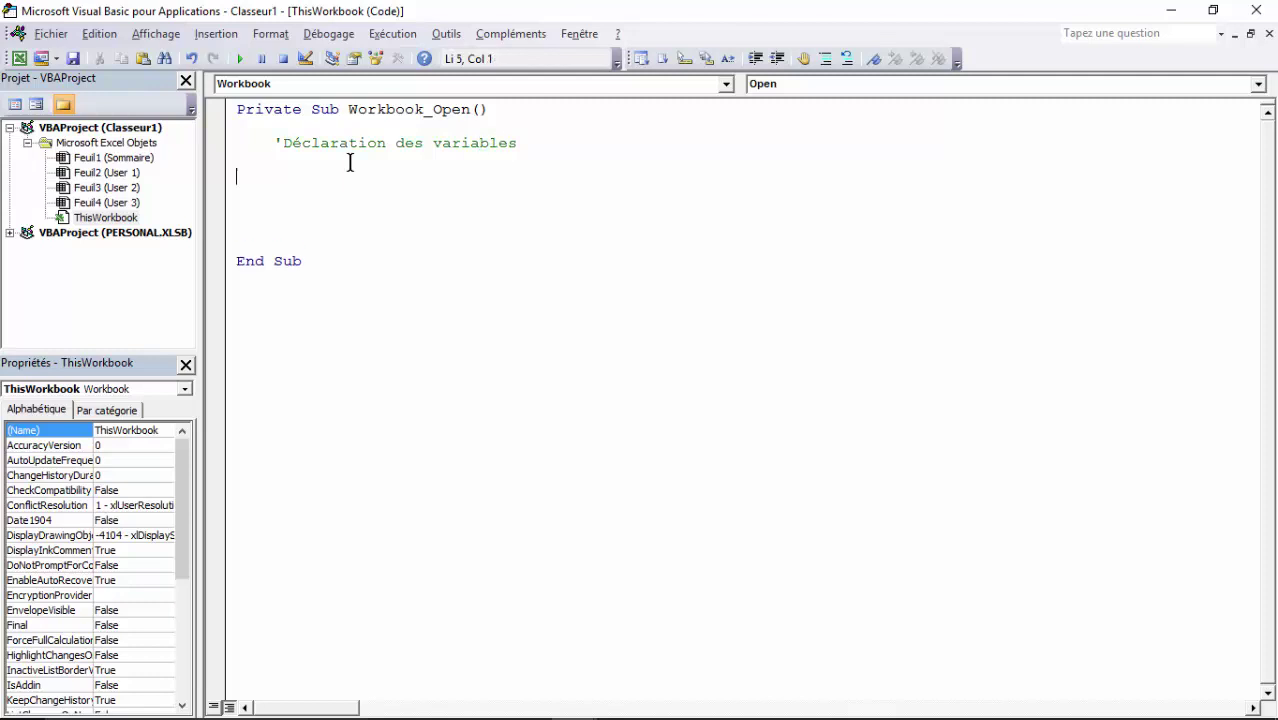
key("BackSpace")
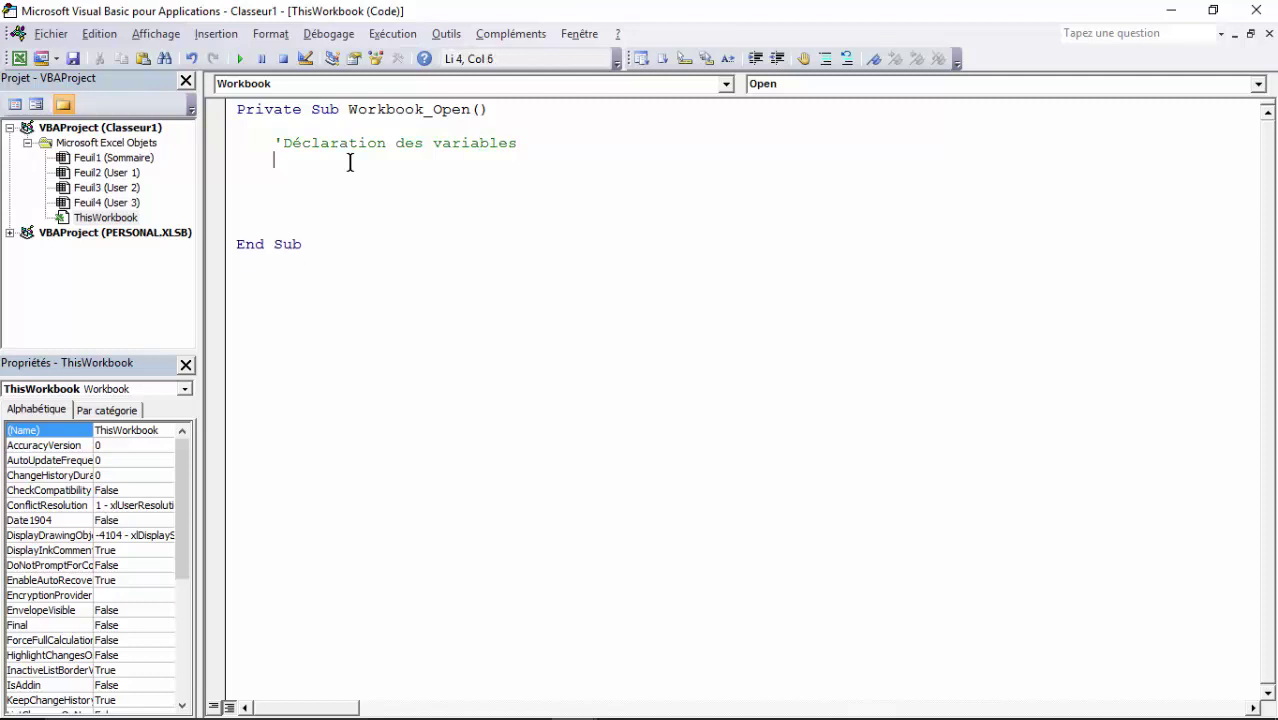
type("Dim ")
type("i ")
type("as integ")
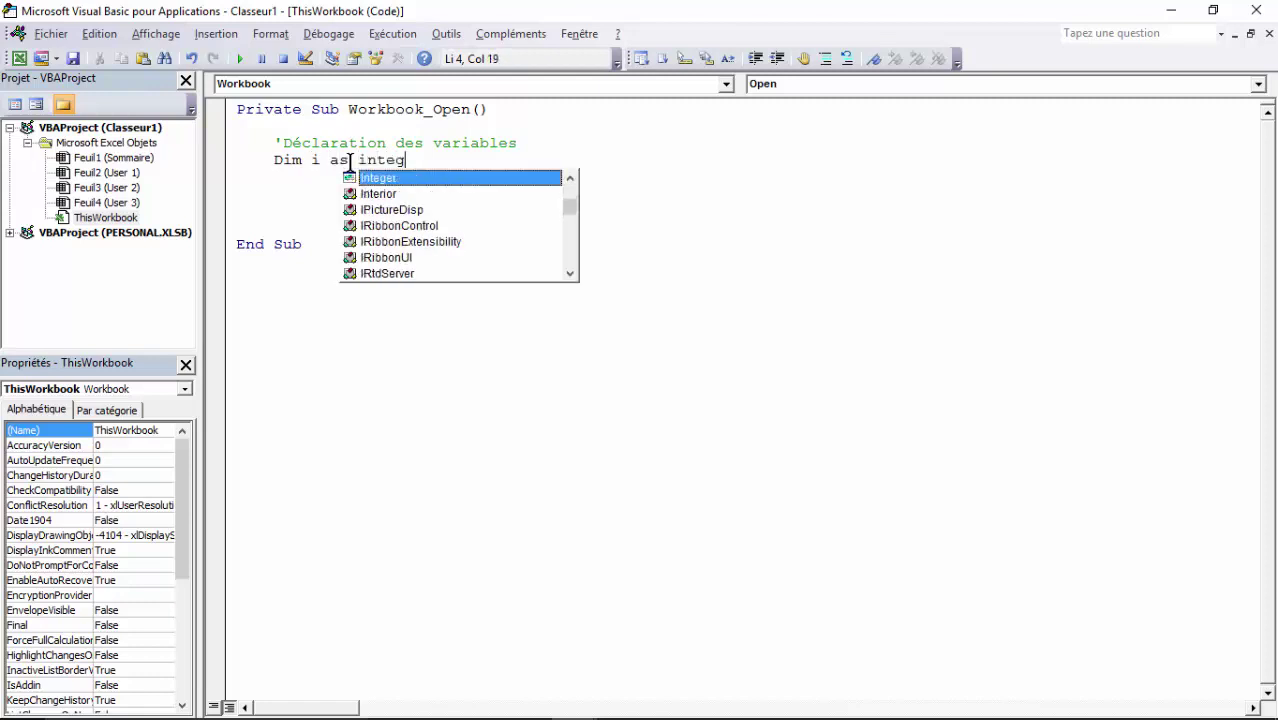
type("er")
key("Return")
type("Di")
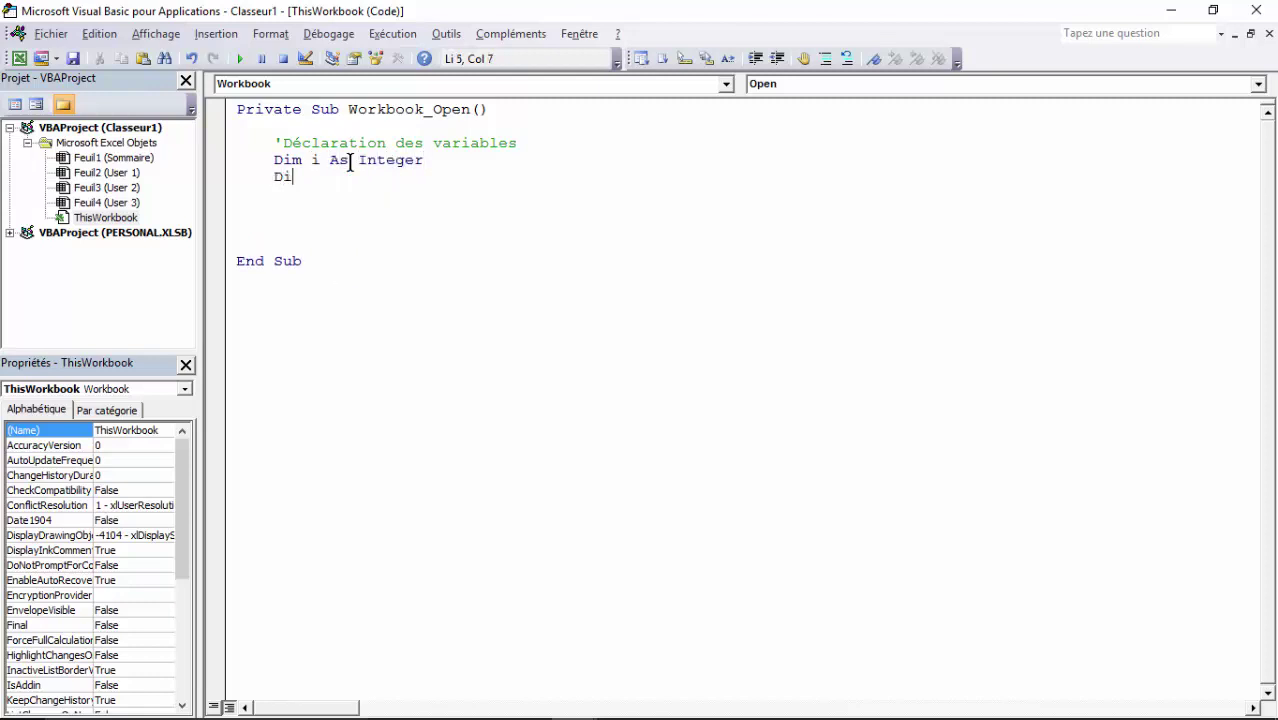
type("m M")
type("onPa")
type("ssword")
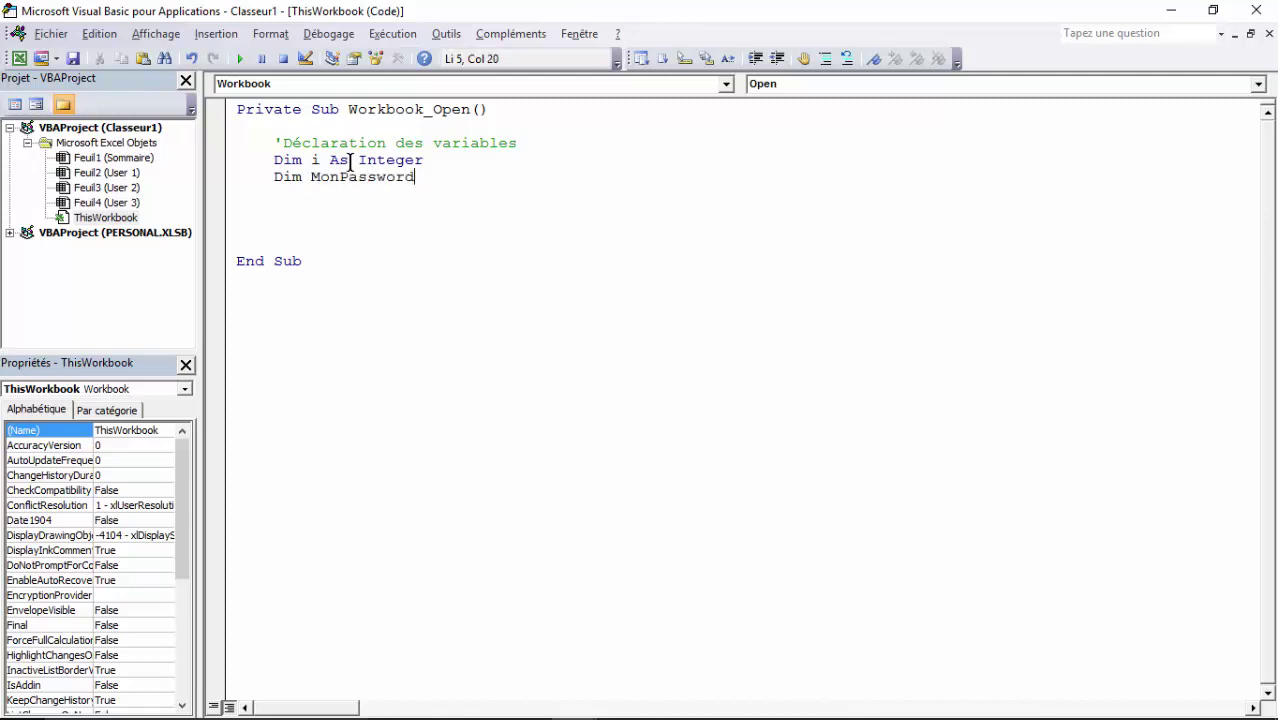
type(" as ")
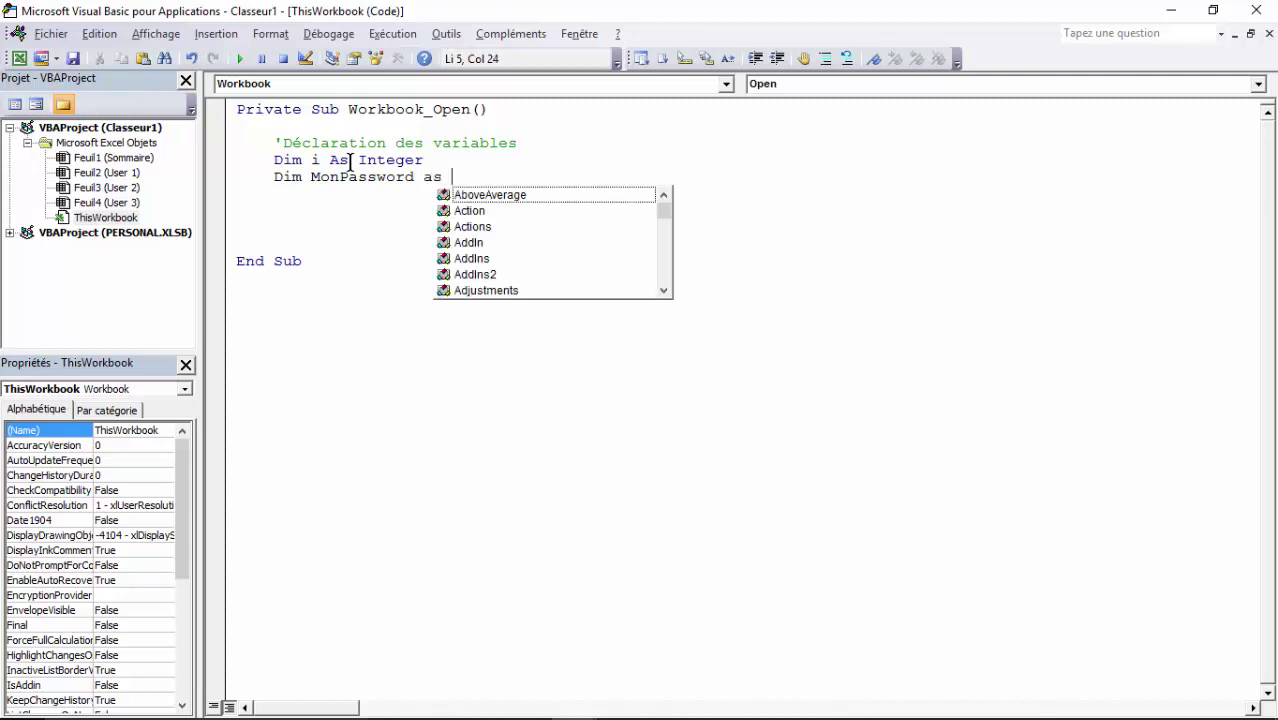
type("Var")
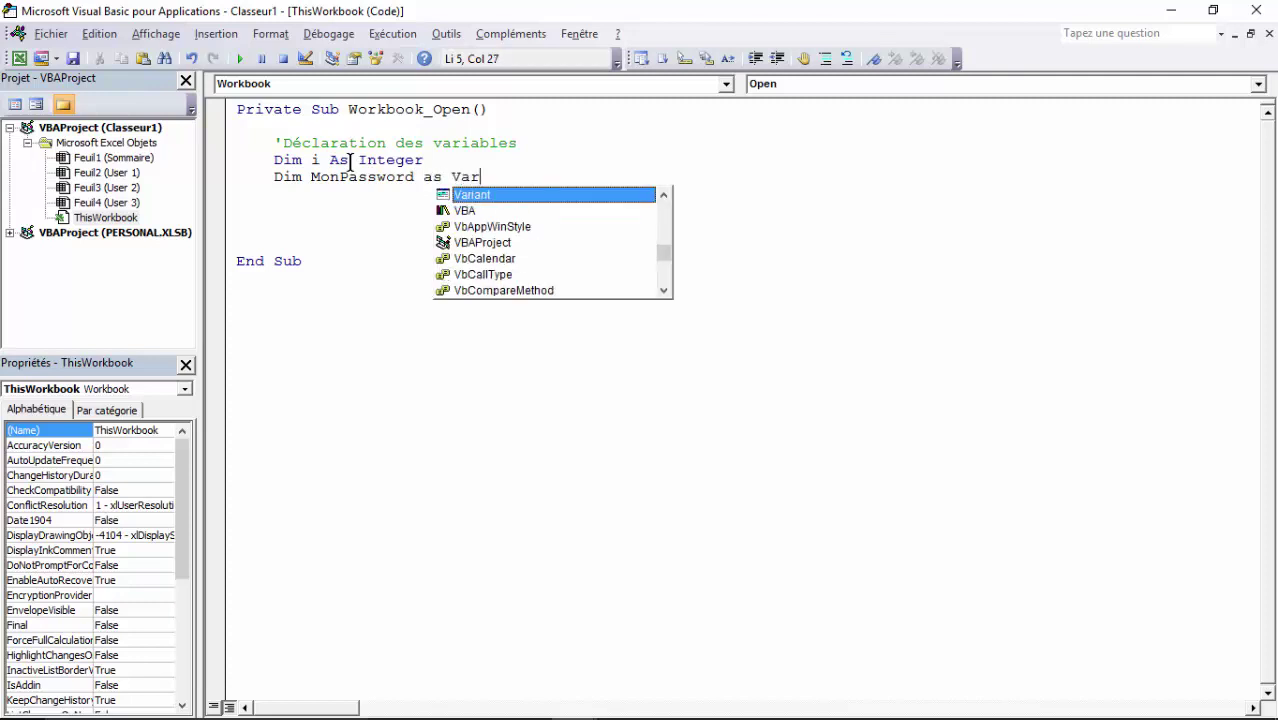
type("iant")
key("Return")
key("Return")
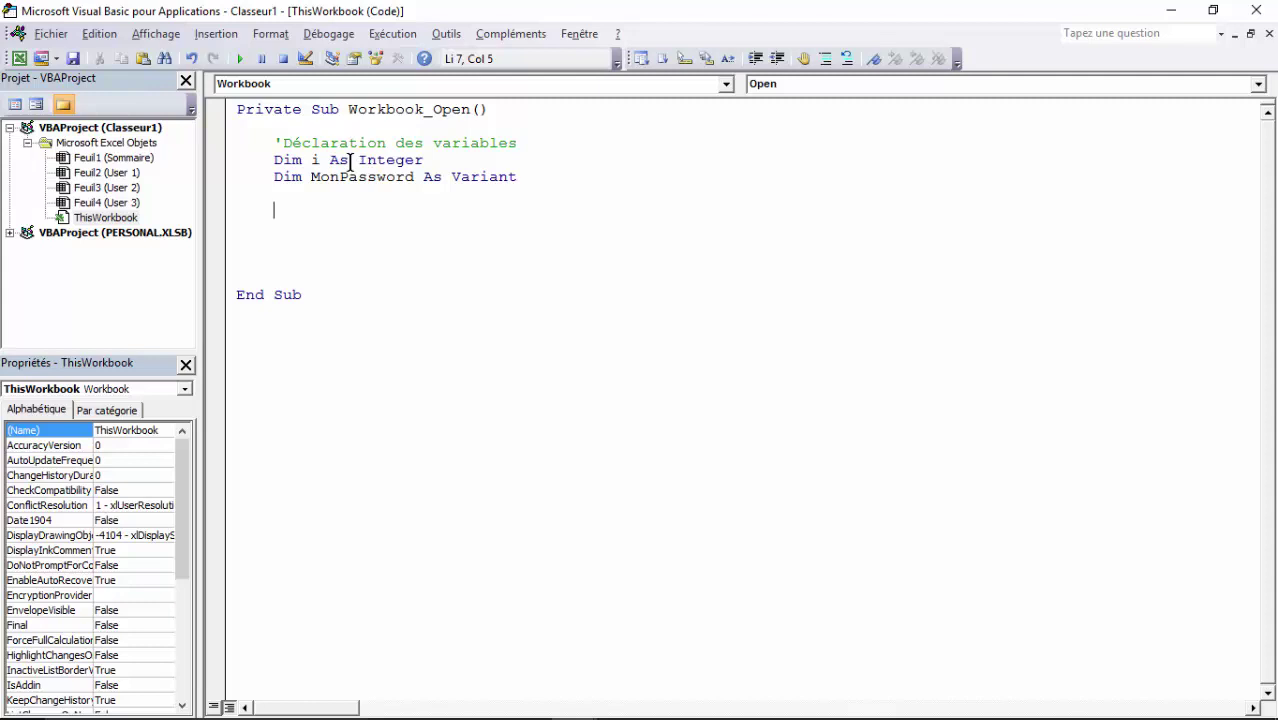
type("'")
type("Af")
type("fciher")
Complete the comment 'Afficher la feuille Sommaire dès l'ouverture du Classeur'
key("BackSpace")
key("BackSpace")
key("BackSpace")
key("BackSpace")
key("BackSpace")
type("icher la f")
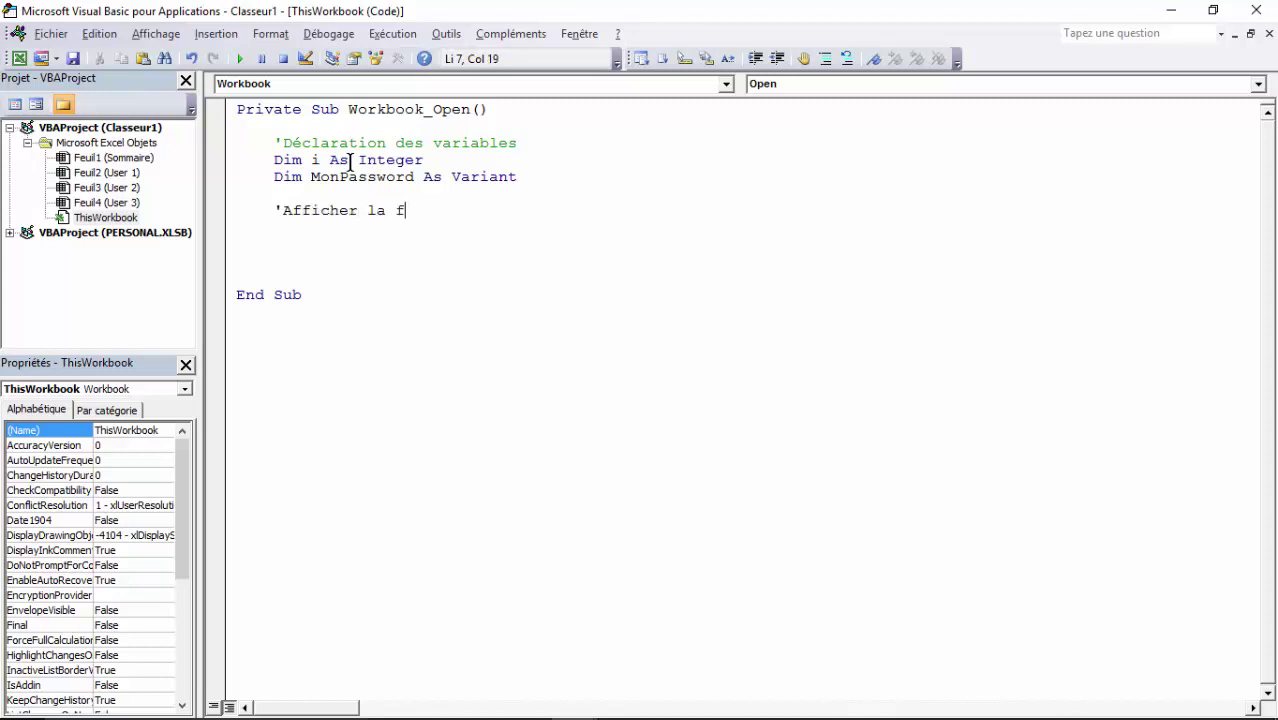
type("euille")
key("BackSpace")
key("BackSpace")
key("BackSpace")
key("BackSpace")
key("BackSpace")
key("BackSpace")
type("uille So")
type("mmair")
key("BackSpace")
type("re ")
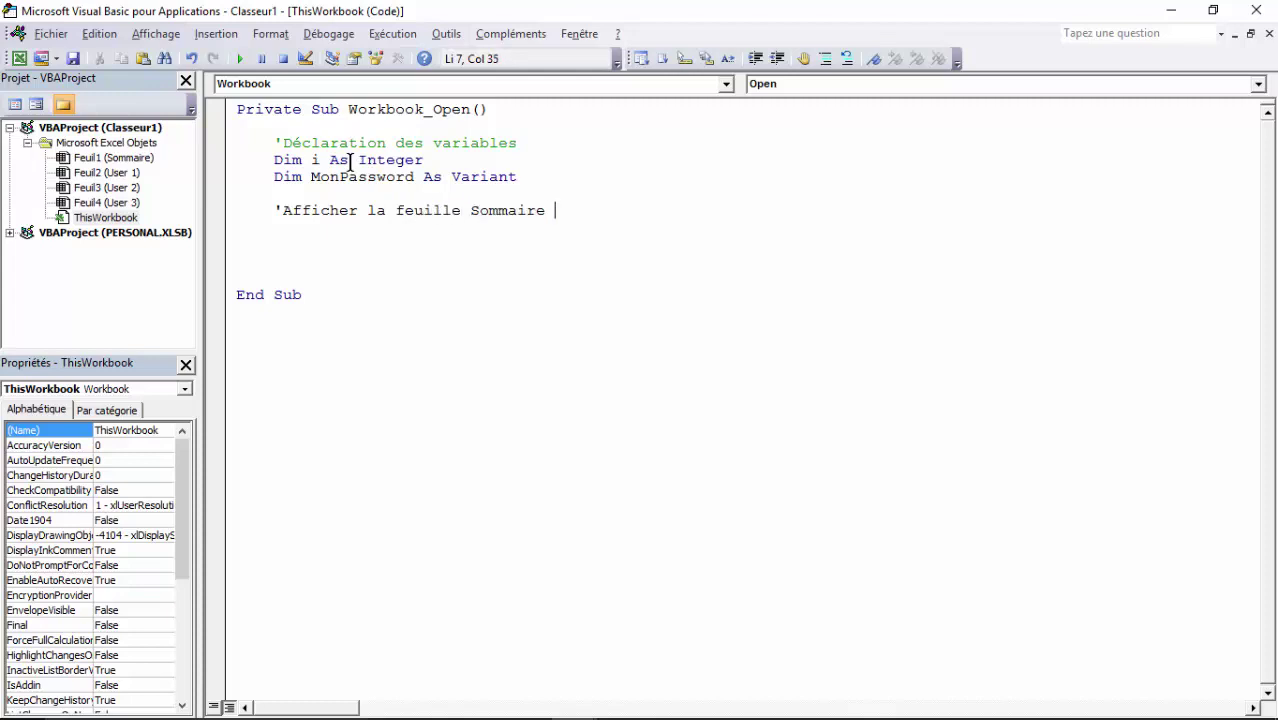
type("d'")
key("BackSpace")
type("ès l")
type("'ouverture du ")
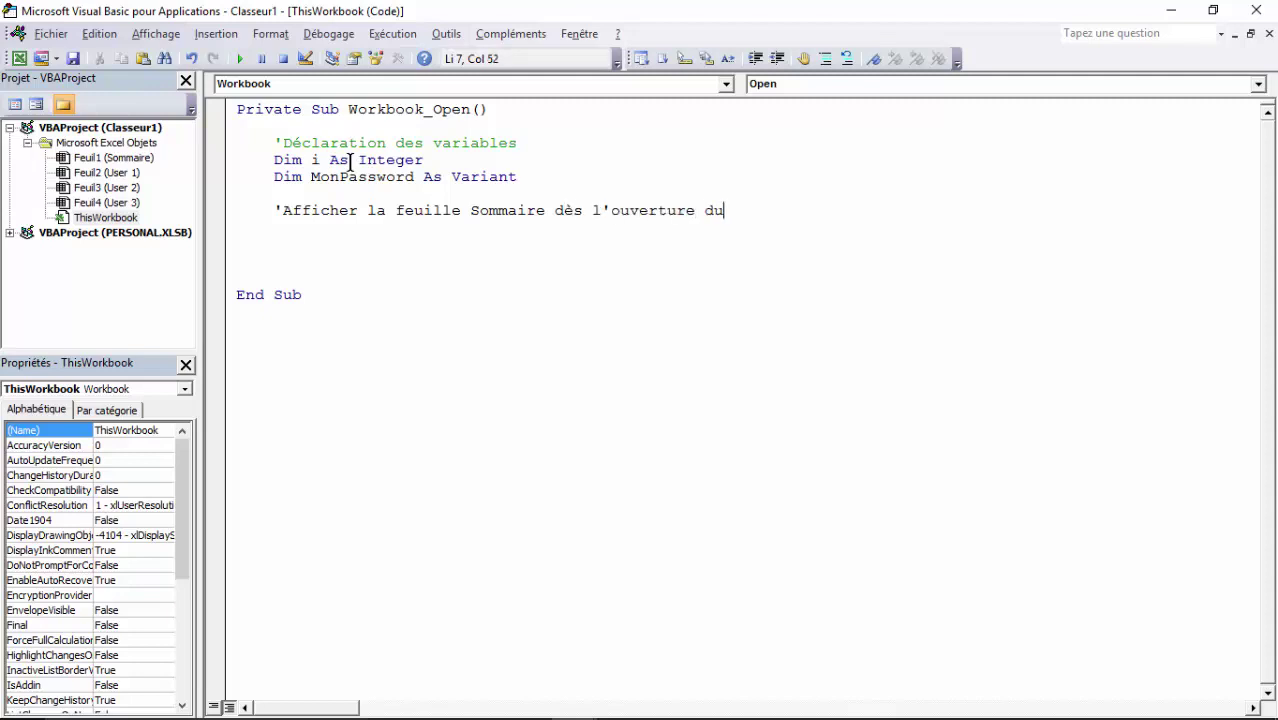
type("Classeur")
key("Return")
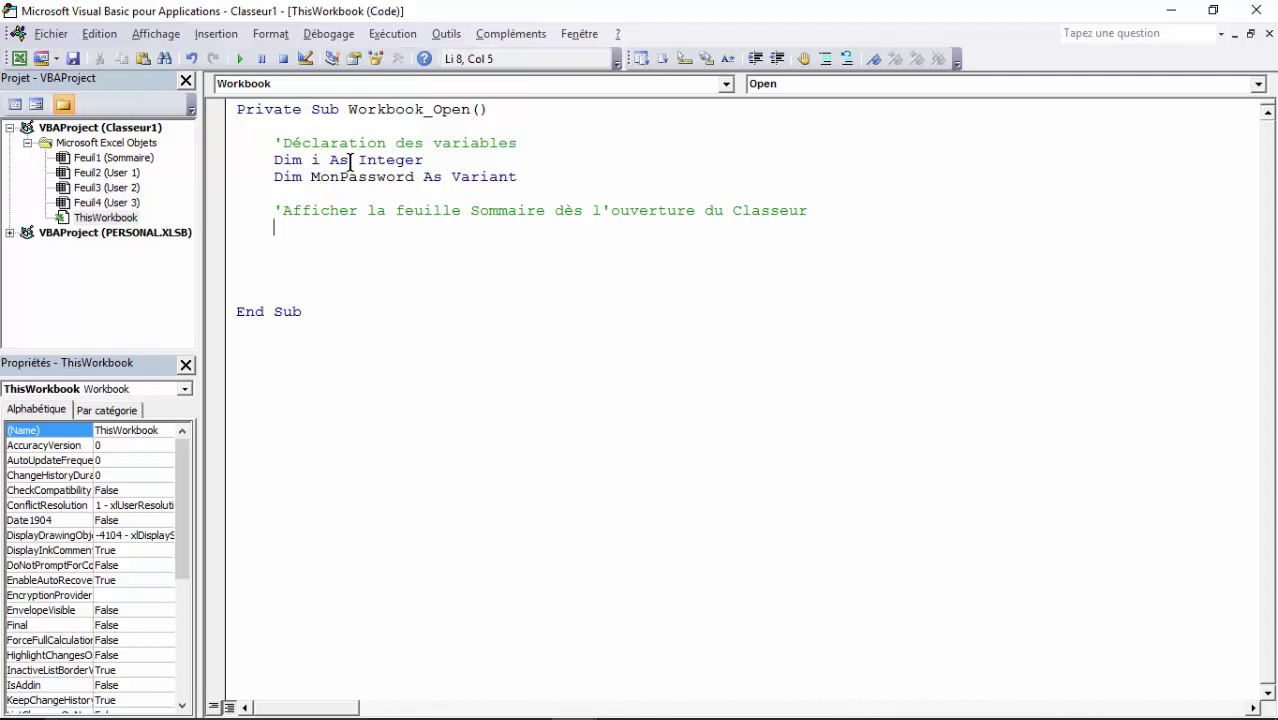
Add the line Worksheets("Sommaire").Activate below the comment
type("Works")
type("heets")
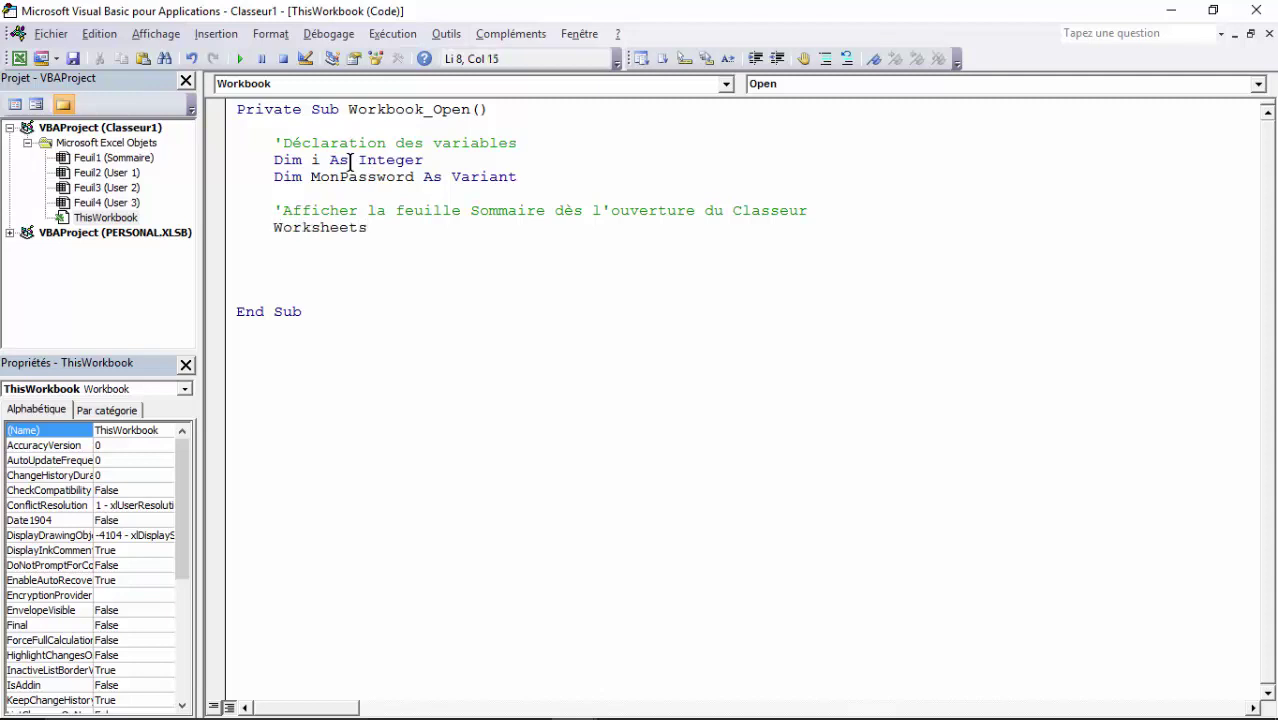
type("(\"")
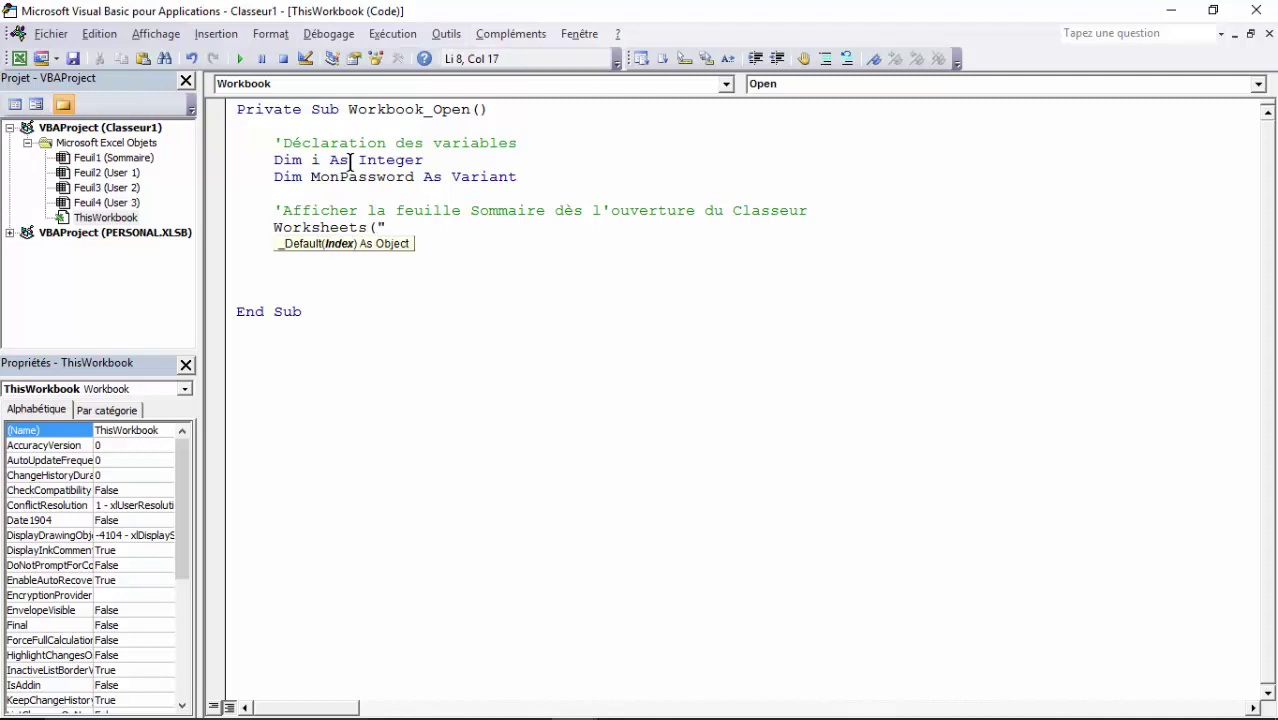
type("Sommaore")
key("BackSpace")
key("BackSpace")
key("BackSpace")
type("irre\"")
key("BackSpace")
key("BackSpace")
key("BackSpace")
type("e")
type("\"")
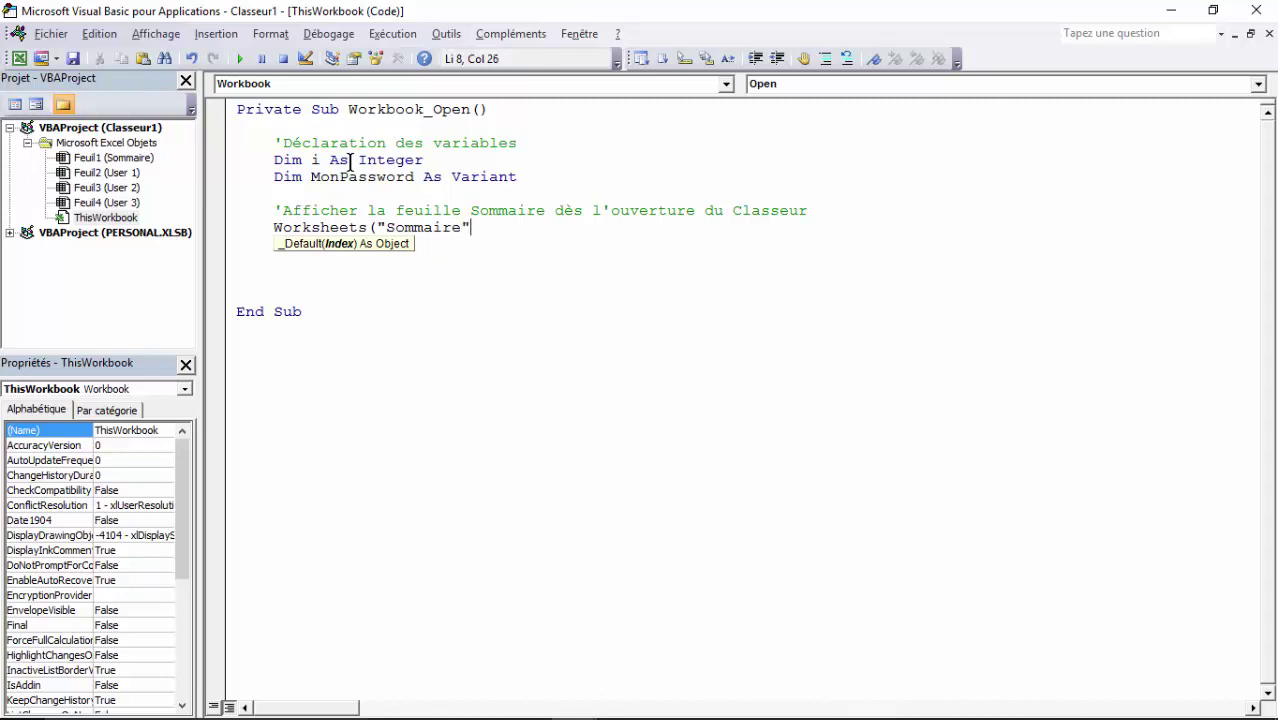
type(").")
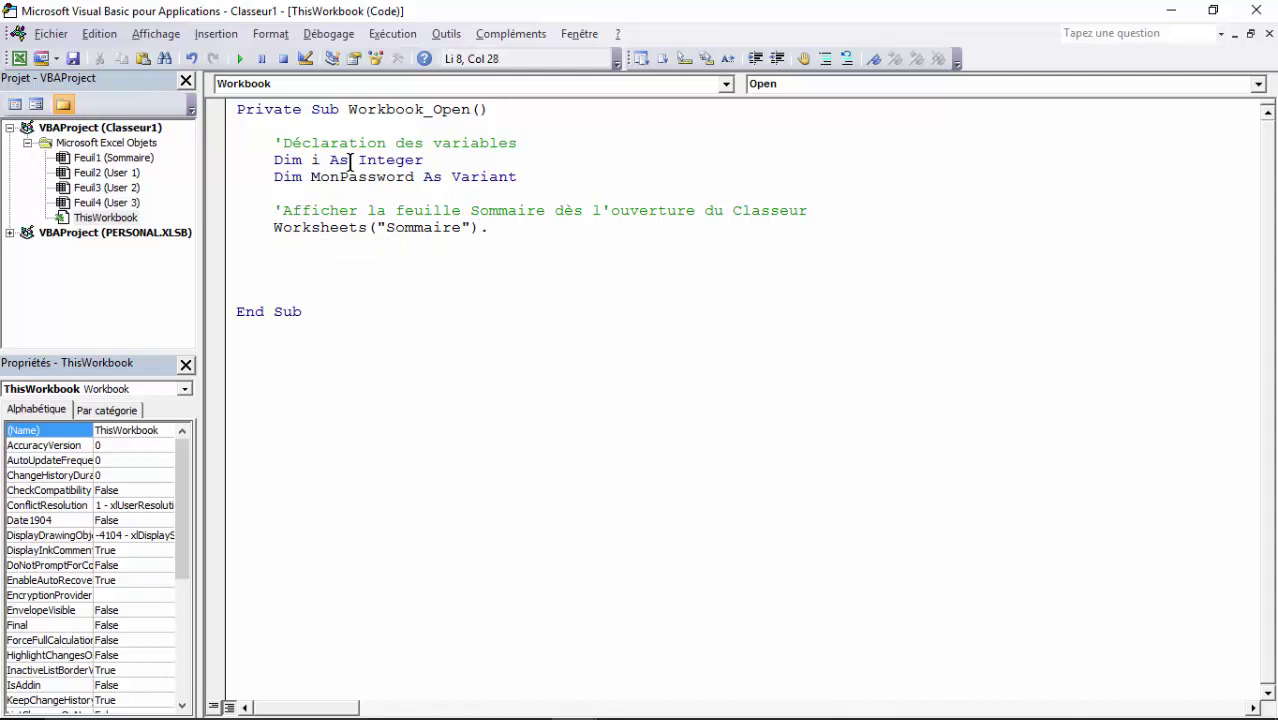
type("ac")
type("tivate")
key("Return")
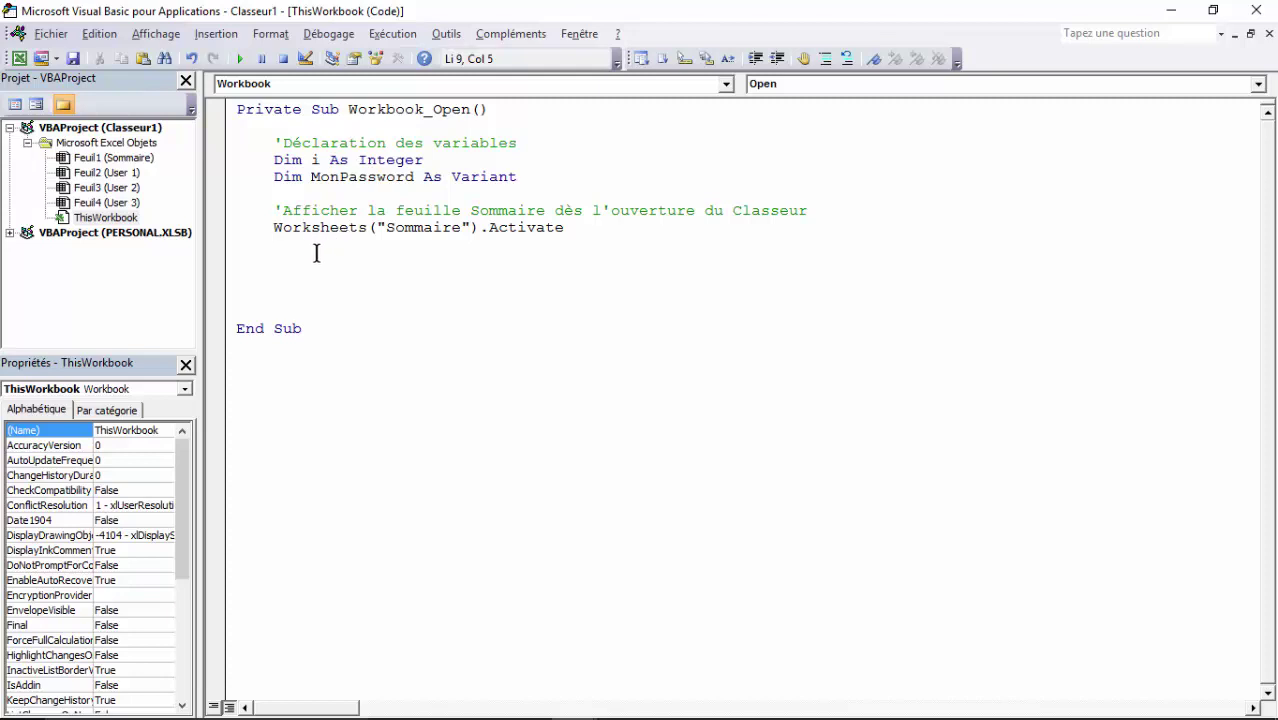
Add a comment saying a loop will hide all the other sheets
key("Return")
type("'")
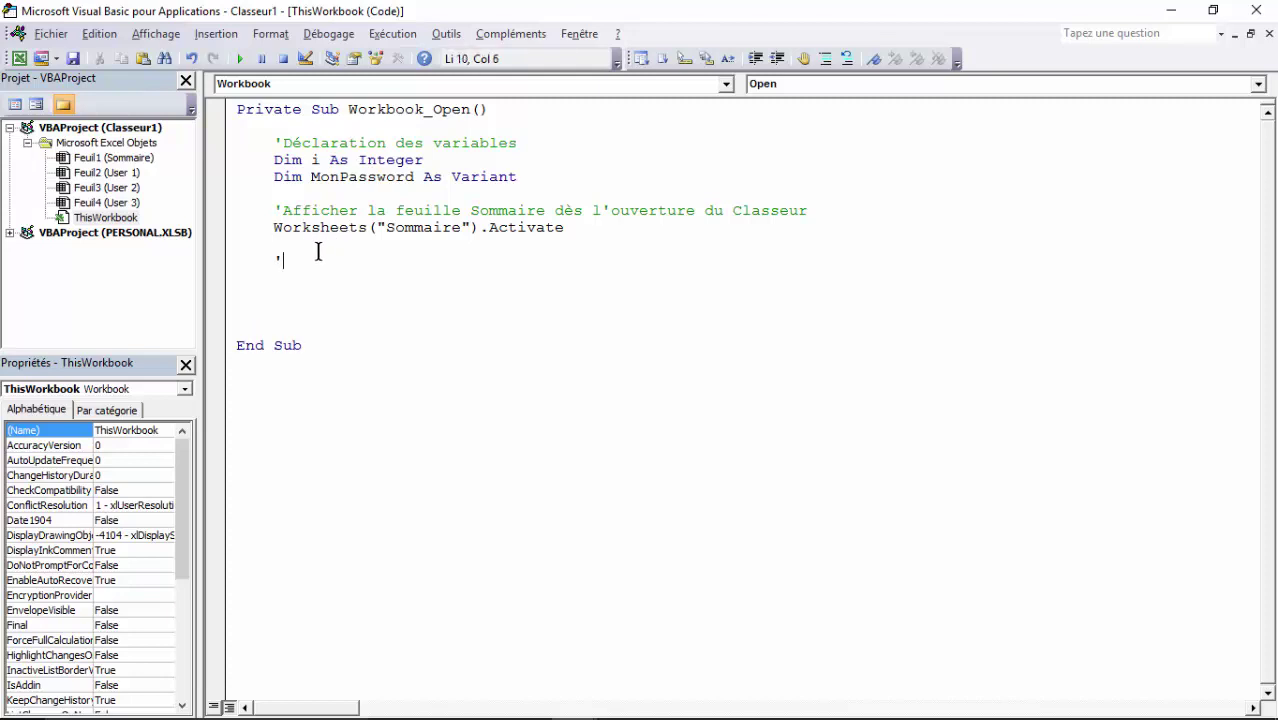
type("On ")
type("faire une ")
type("boucle ")
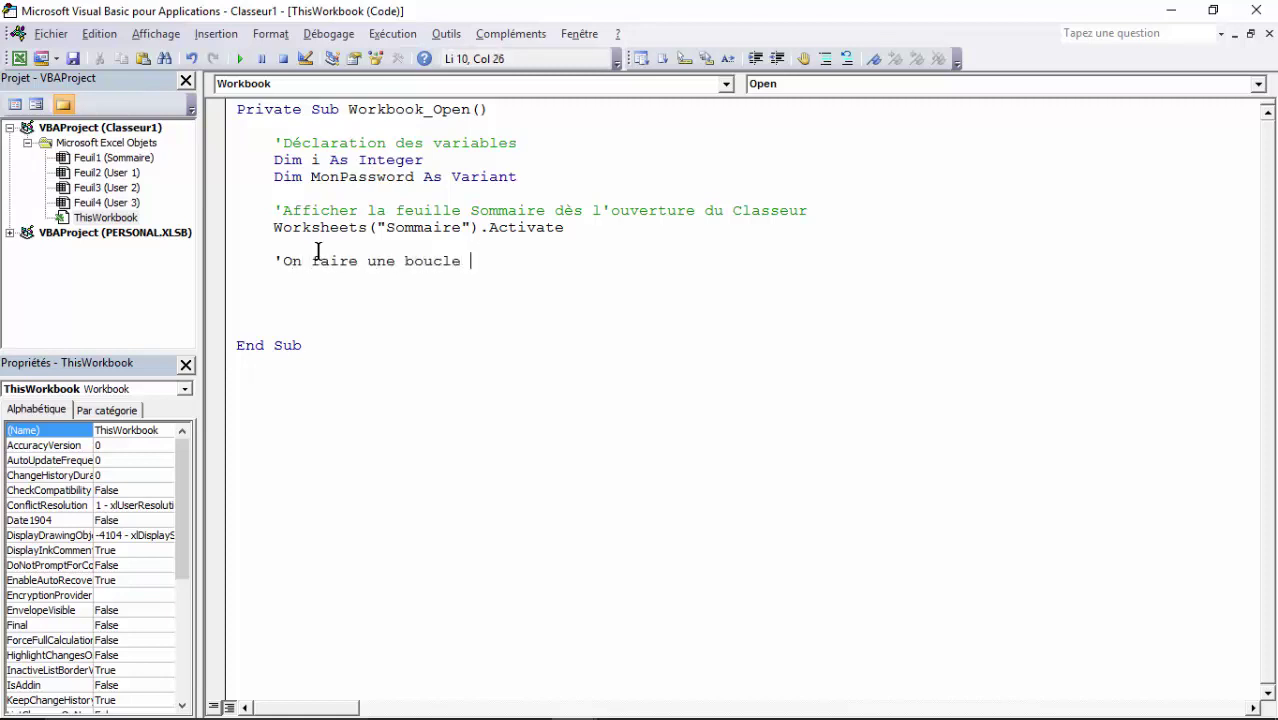
type("permettant")
type("t de maq")
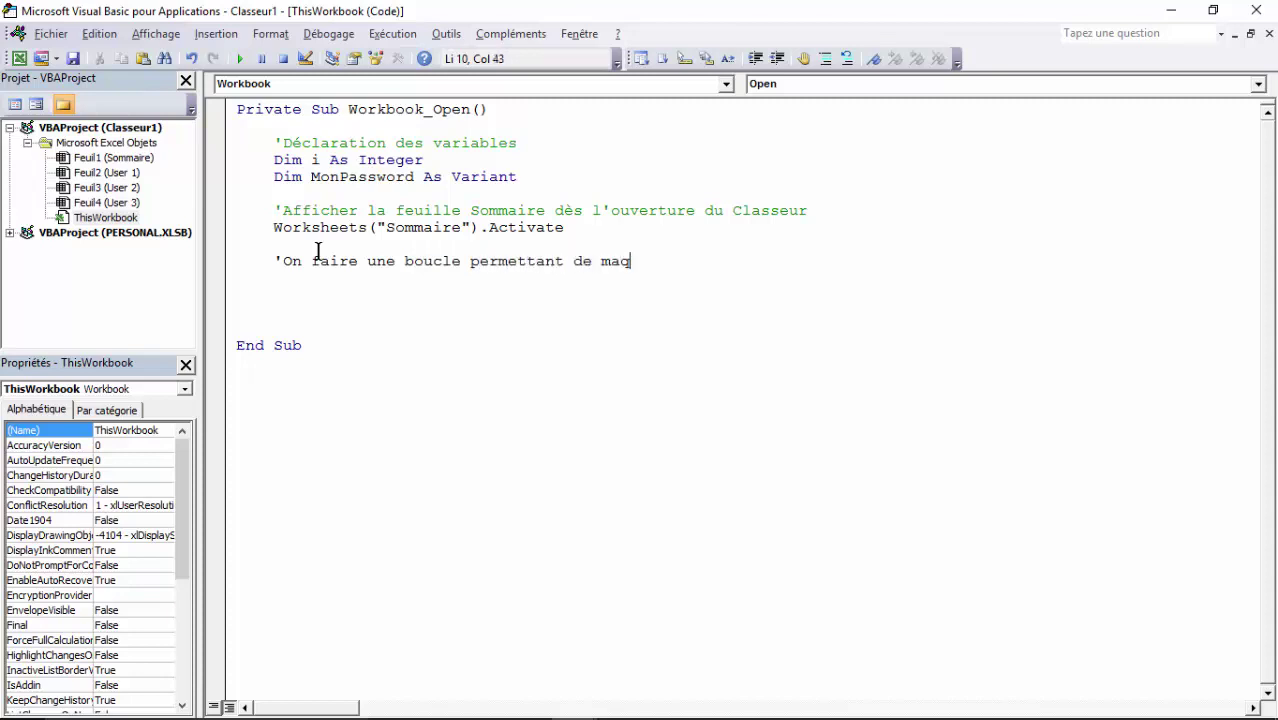
type("u")
key("BackSpace")
key("BackSpace")
type("sque")
type("r toutes laure")
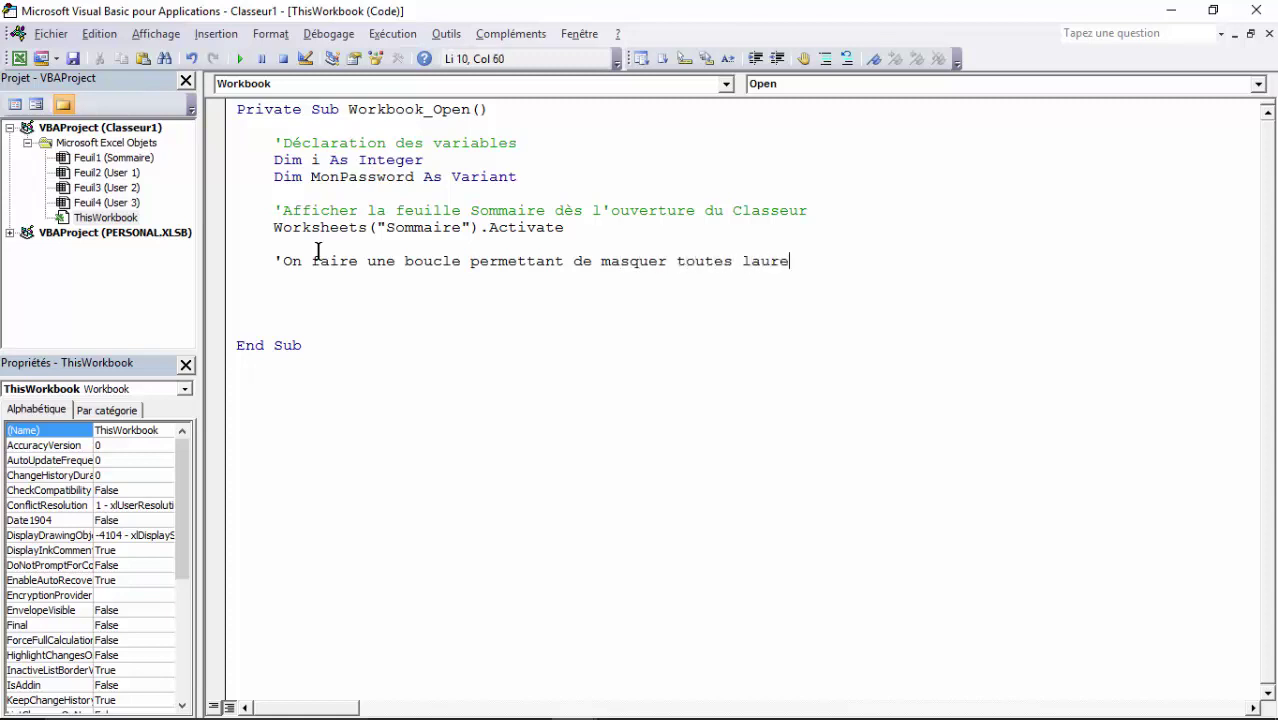
key("BackSpace")
key("BackSpace")
key("BackSpace")
key("BackSpace")
key("BackSpace")
type("autres")
type(" feuilles")
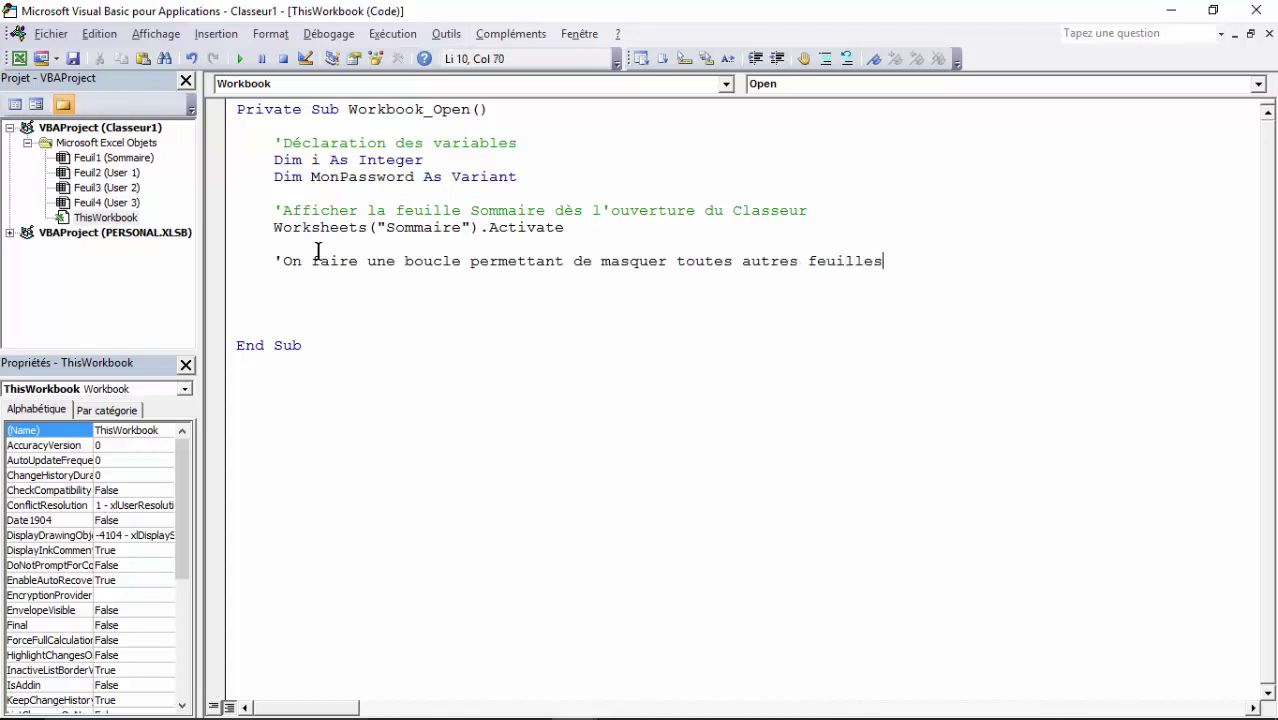
key("Return")
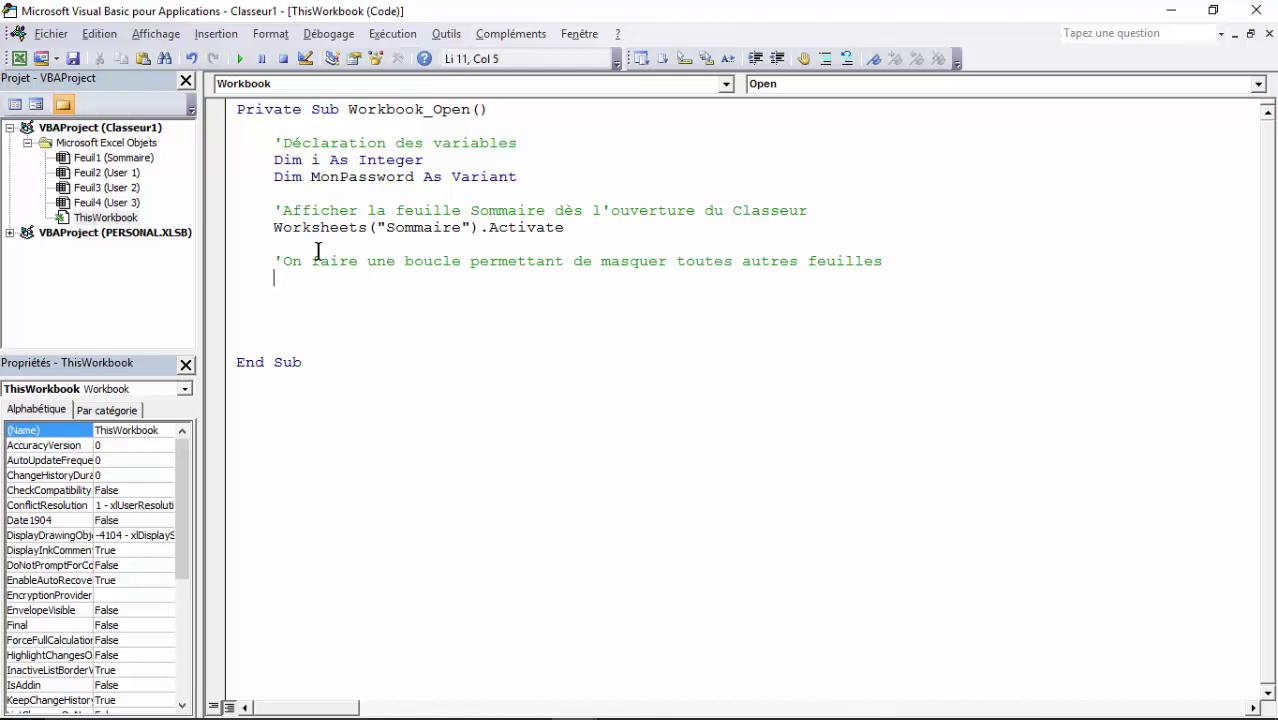
Write the loop header For i = 1 To Sheets.Count - 1, closed by Next i
type("for ")
type("i = 1 ")
type("to ")
type("Sh")
type("h")
key("BackSpace")
type("eets")
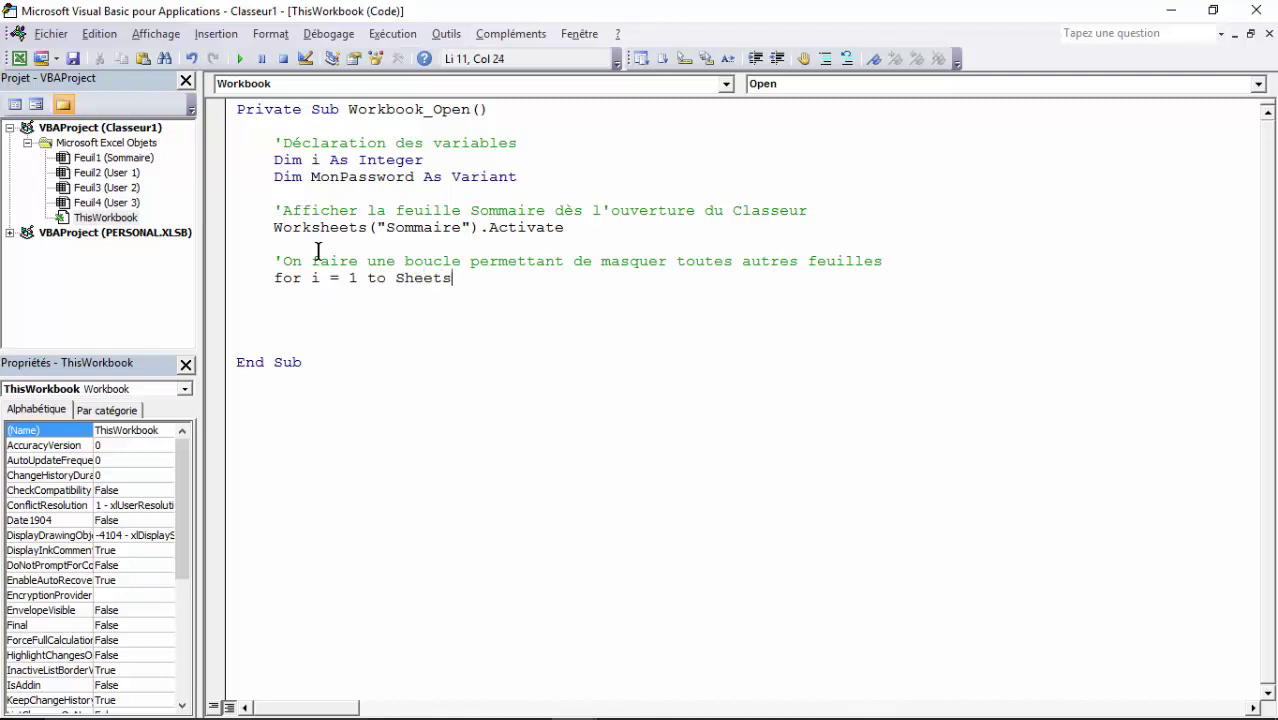
type(".")
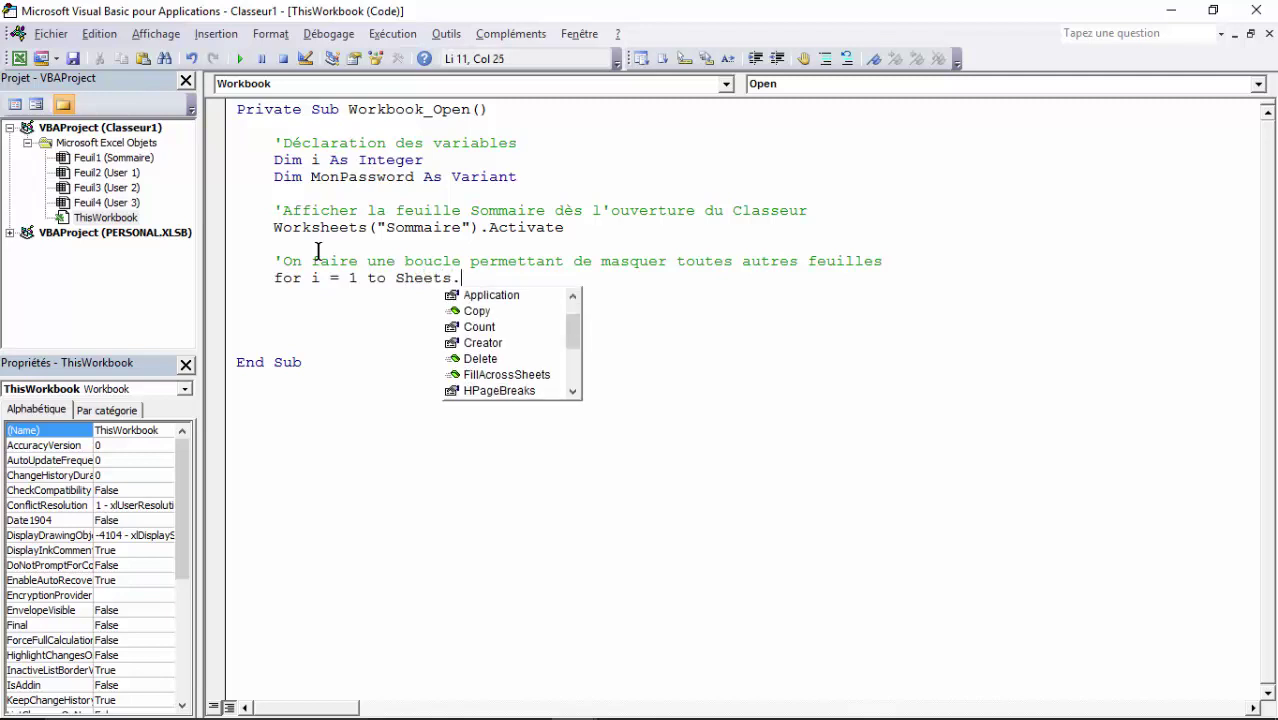
type("cout")
key("BackSpace")
type("nt")
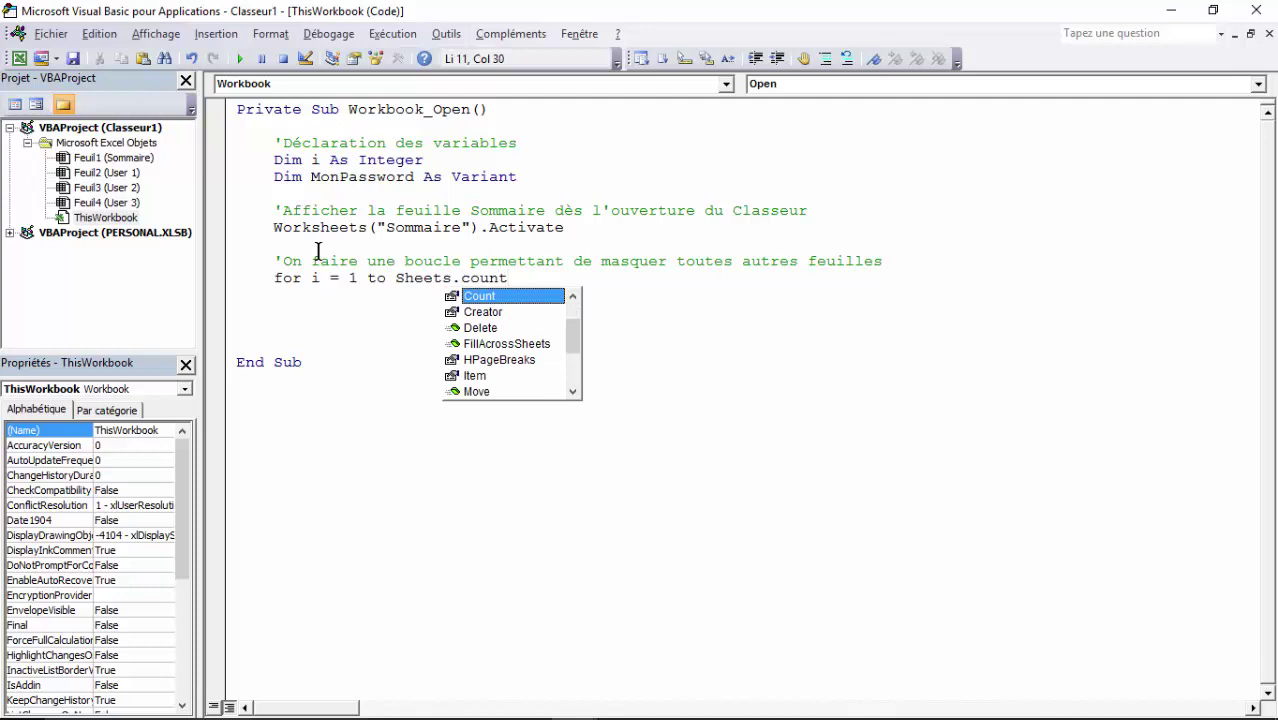
type(" -1")
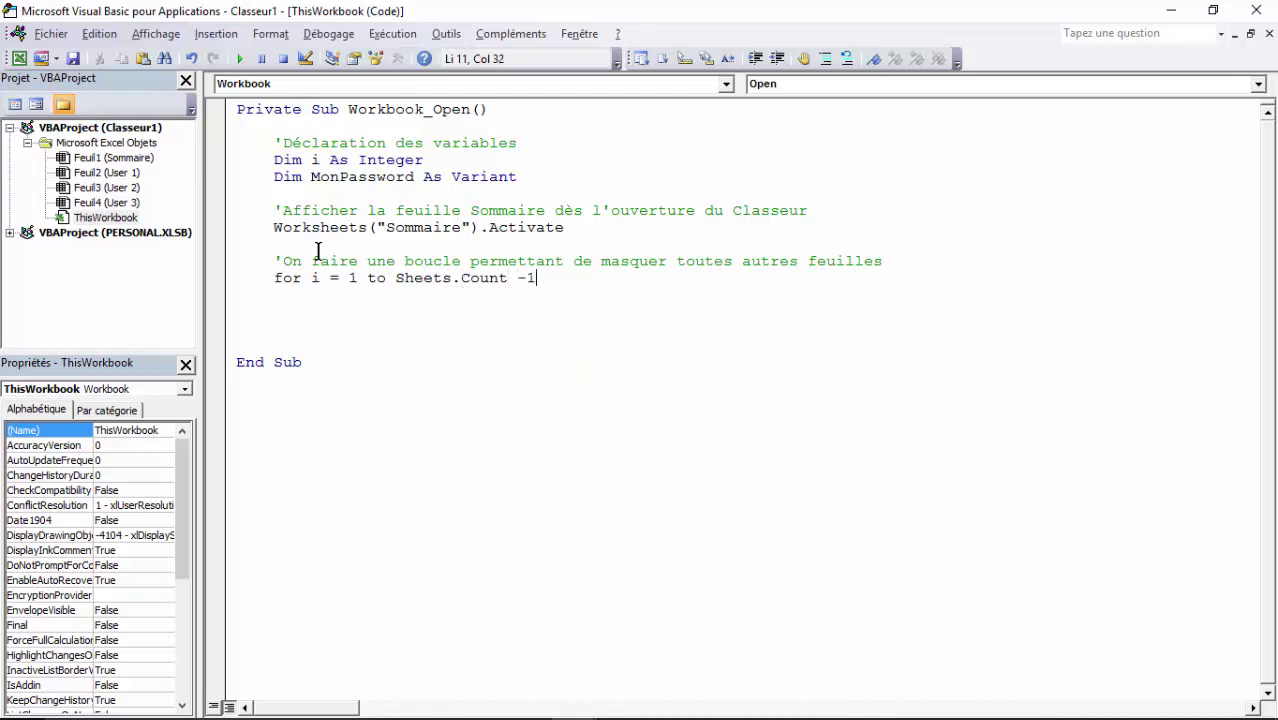
key("Return")
key("Return")
key("Return")
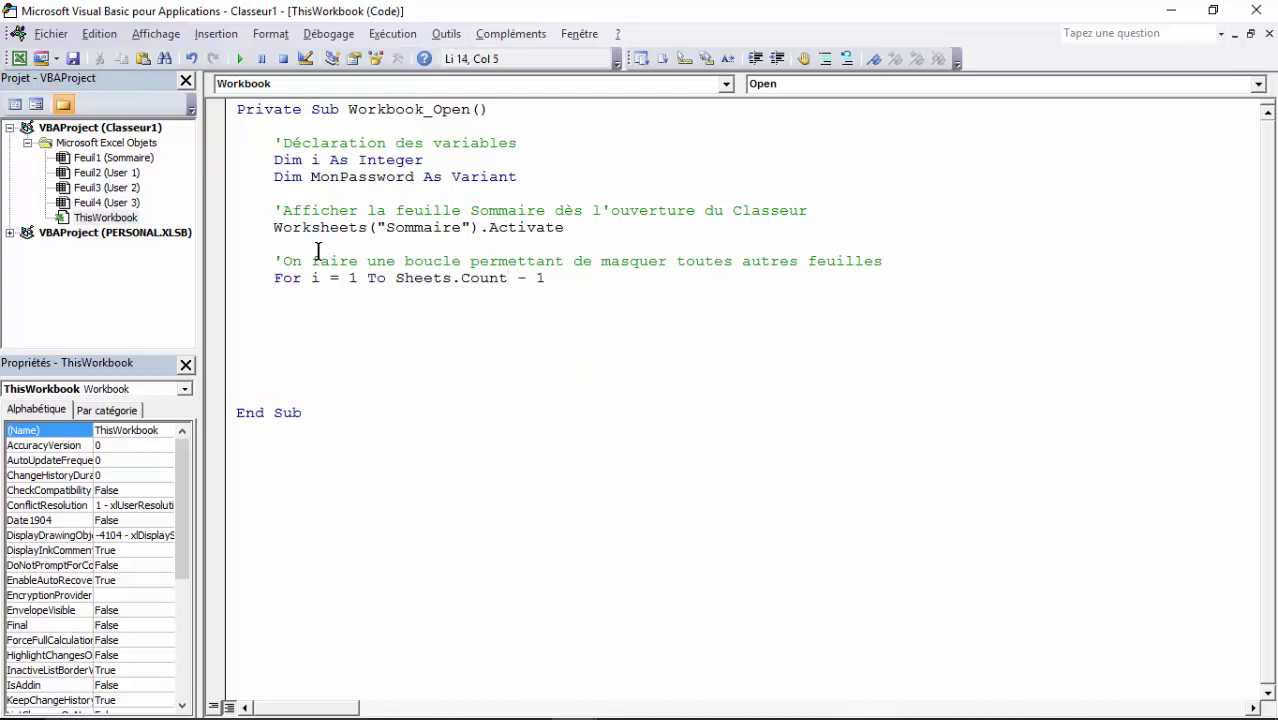
type("fo")
key("BackSpace")
key("BackSpace")
key("BackSpace")
key("Tab")
type("Nec")
key("BackSpace")
type("xt i")
key("Up")
key("Up")
key("Return")
key("Tab")
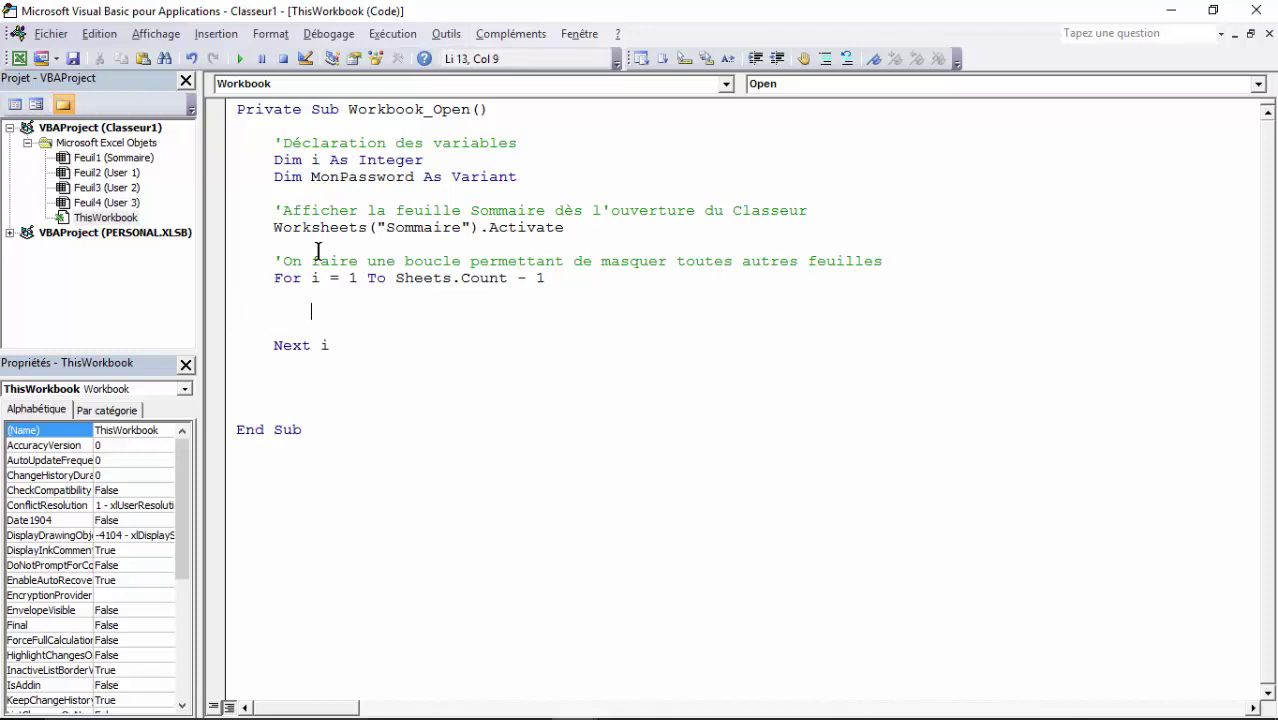
Inside the loop, set Sheets("User " & i).Visible = False
type("shee")
type("ts")
type("(")
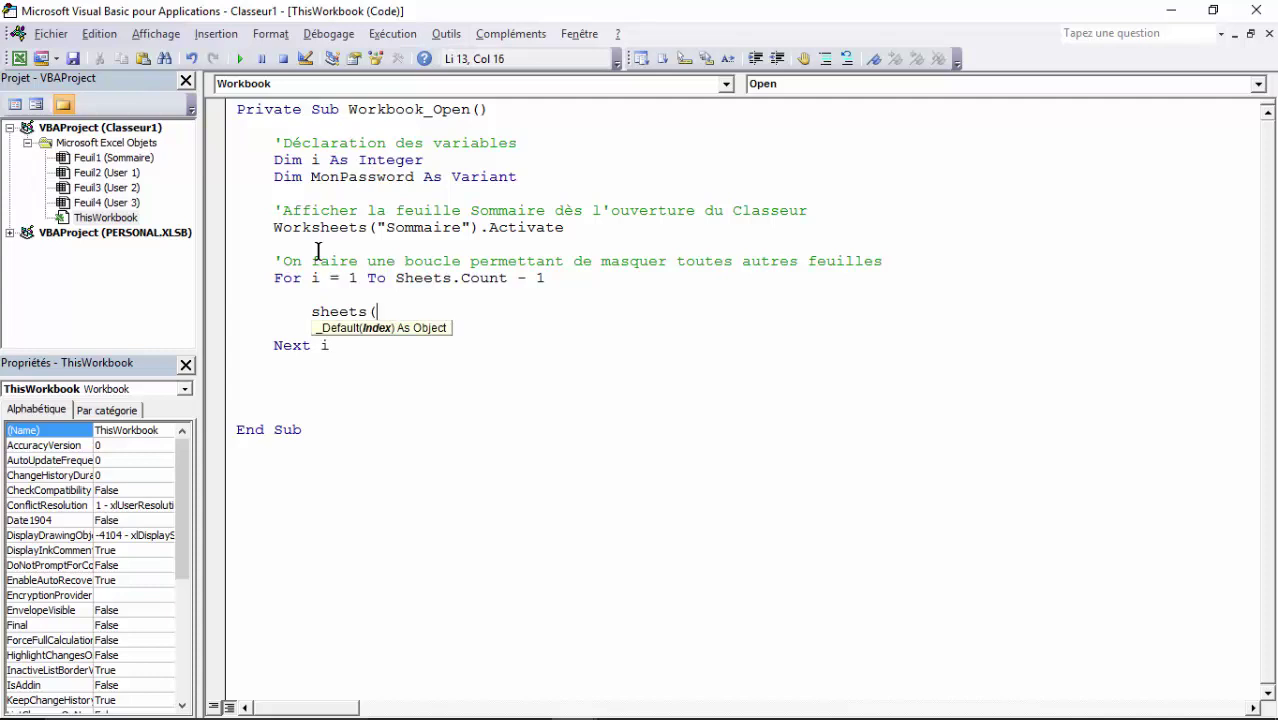
type("\"")
type("User")
type("4")
key("BackSpace")
type("\"&")
type("i")
type(")")
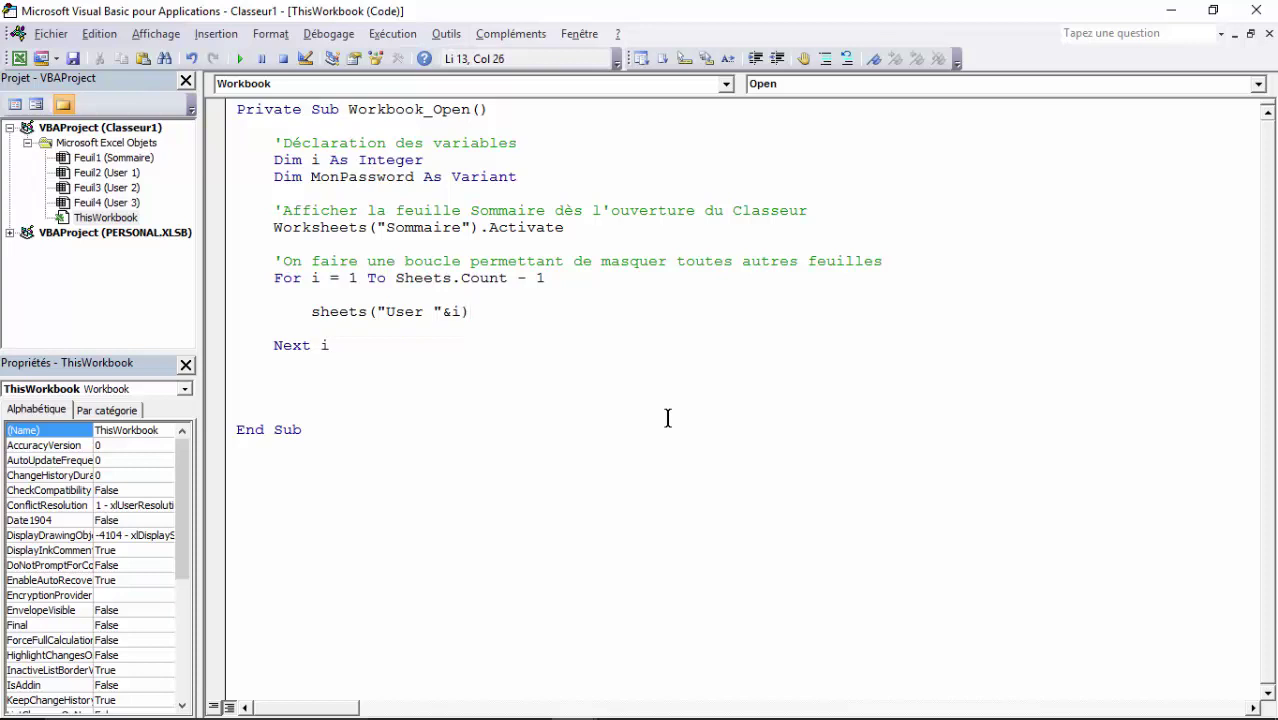
type(".visi")
type("ble = ")
type("false")
key("Return")
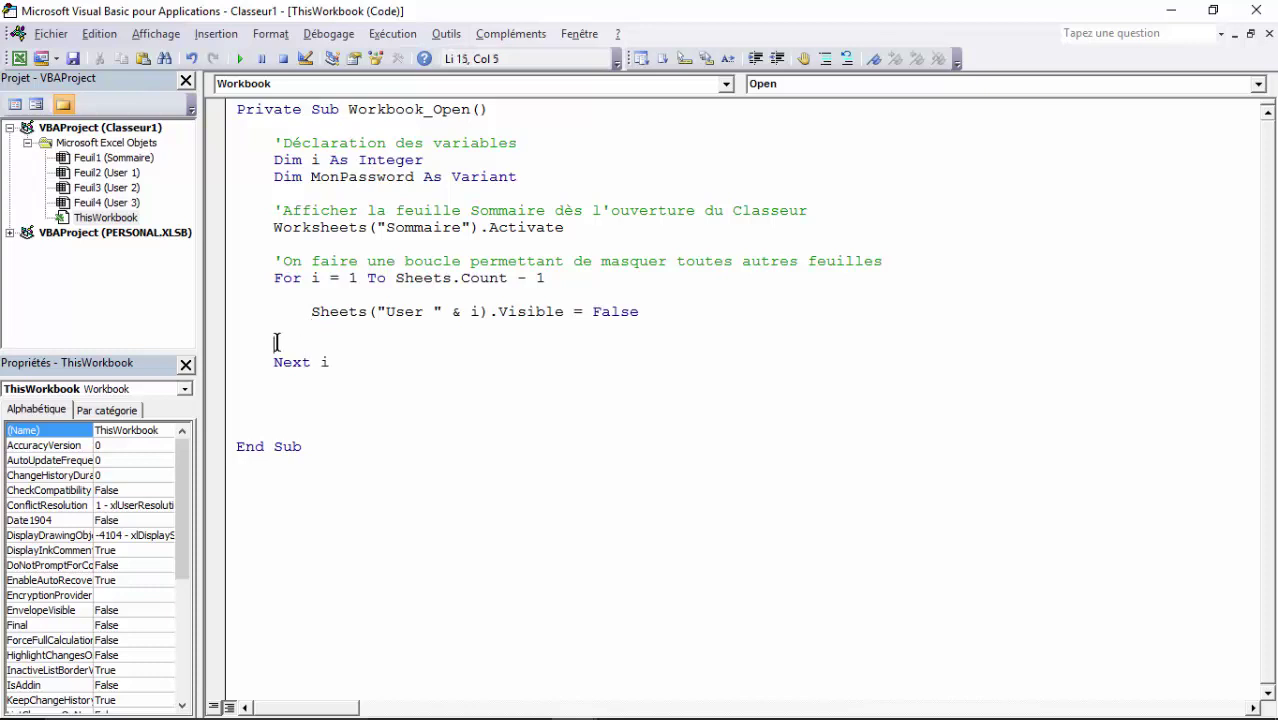
Delete the extra blank lines around the hiding statement and check the 'User ' spacing
left_click_drag(275, 342, 255, 335)
key("Delete")
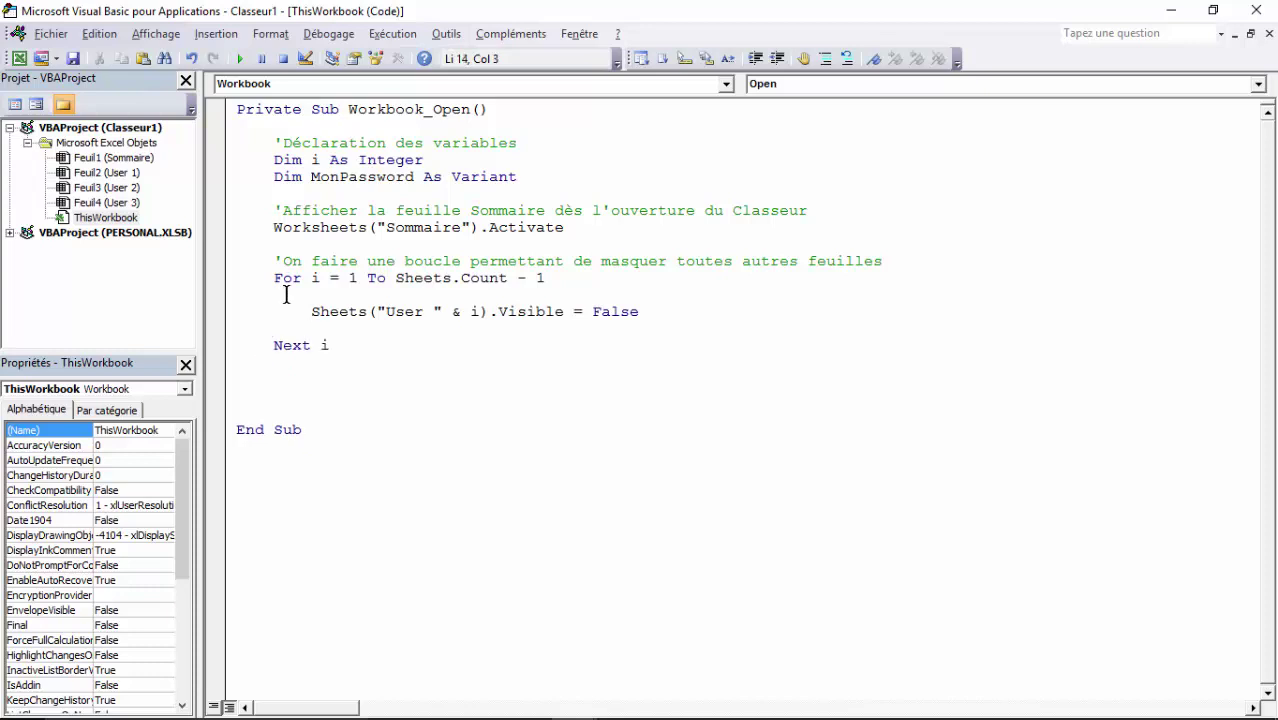
left_click_drag(285, 289, 258, 294)
key("Delete")
left_click(257, 311)
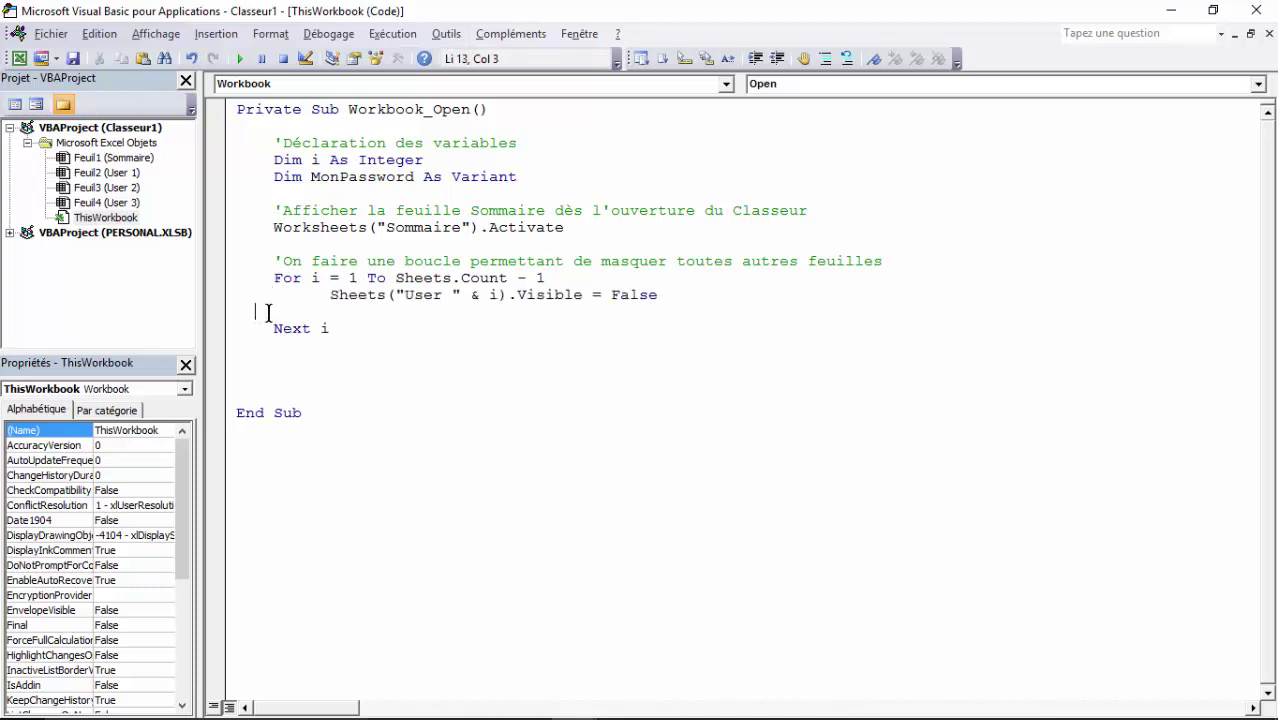
key("Delete")
key("Delete")
key("Delete")
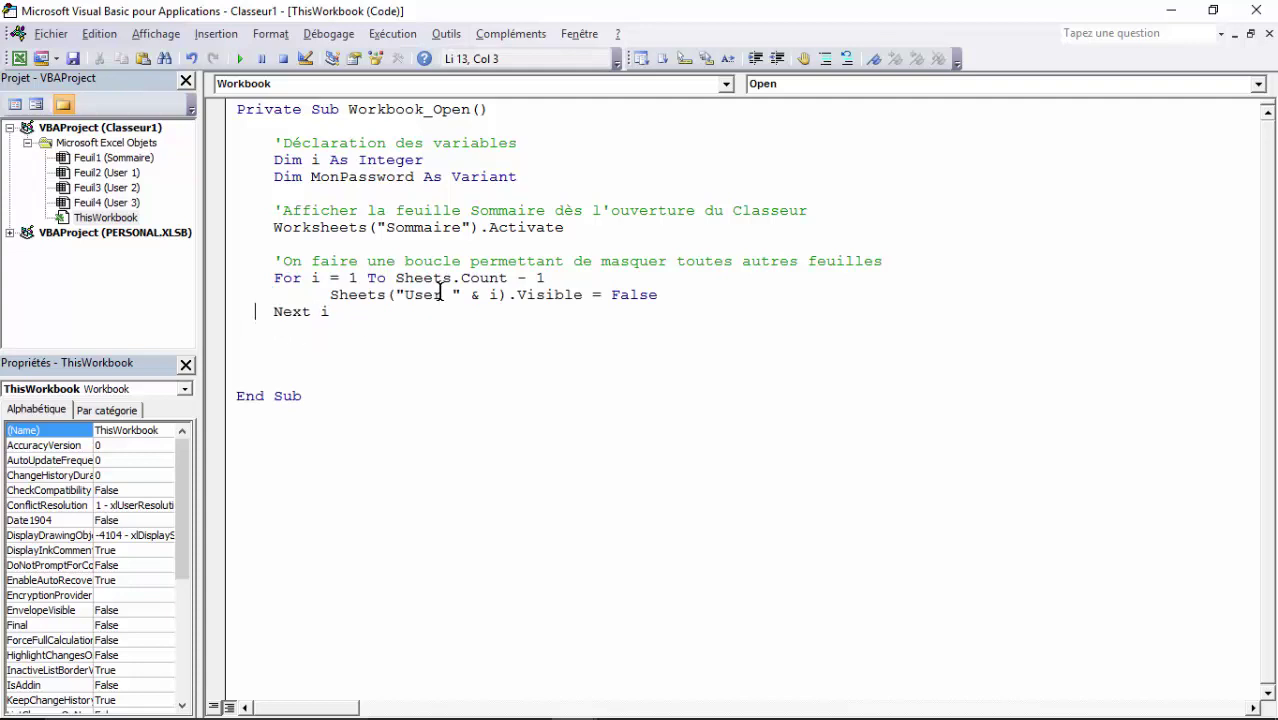
left_click(442, 296)
left_click_drag(442, 294, 454, 294)
left_click(339, 347)
Below Next i, add the comment ' On va récupérer le code ou mot de passe dans une boite de type InputBox
key("Return")
key("Tab")
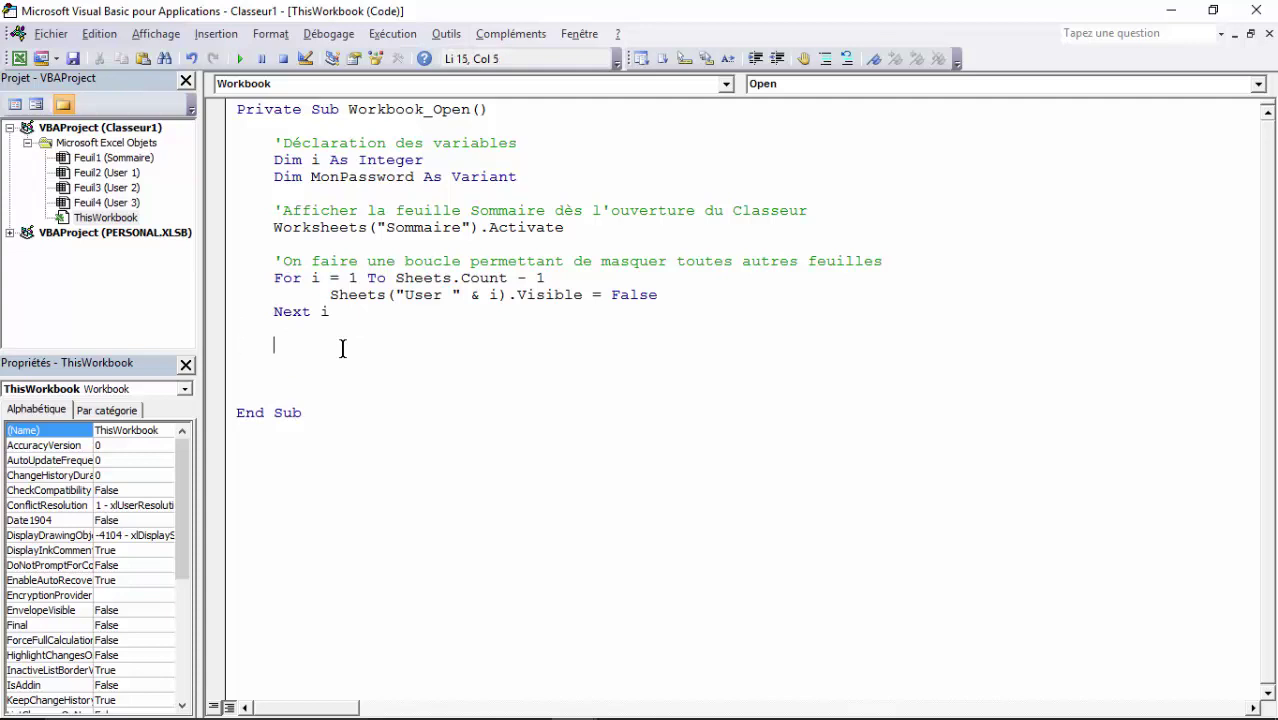
type("' On va")
type(" récupérer ")
type("le code ")
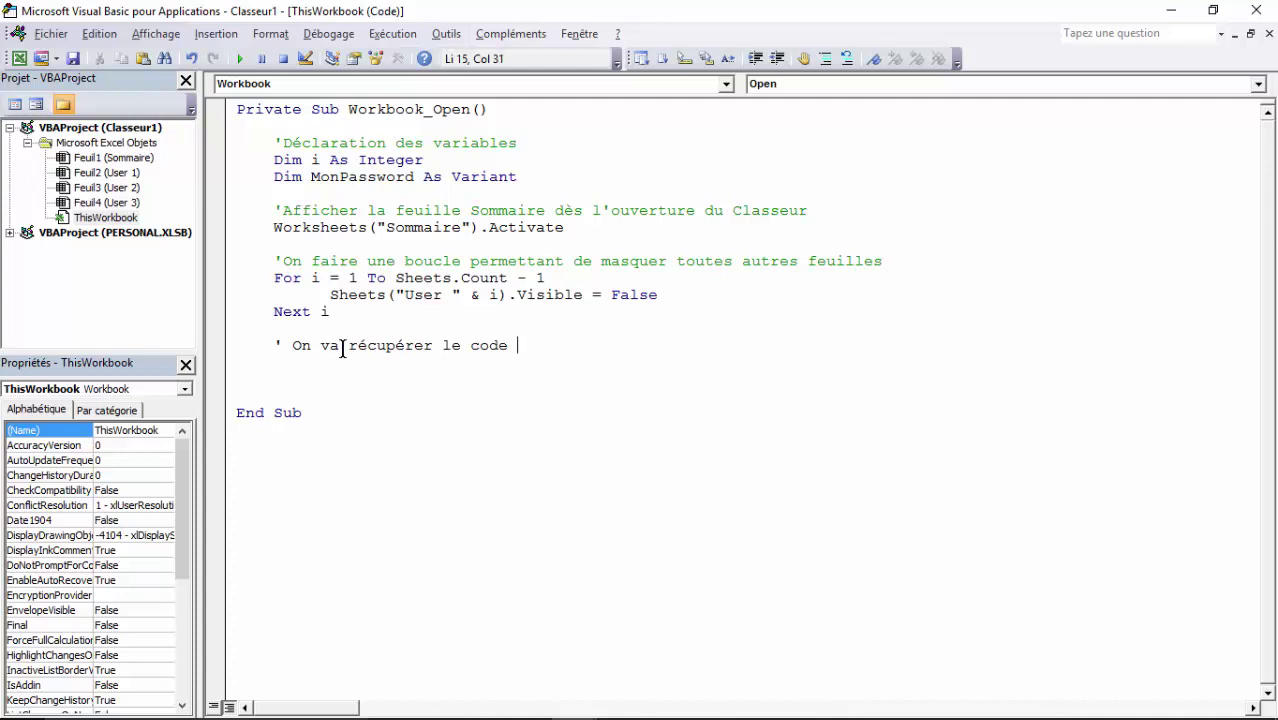
type("ou pa")
key("BackSpace")
key("BackSpace")
type("m")
type("ot de pas")
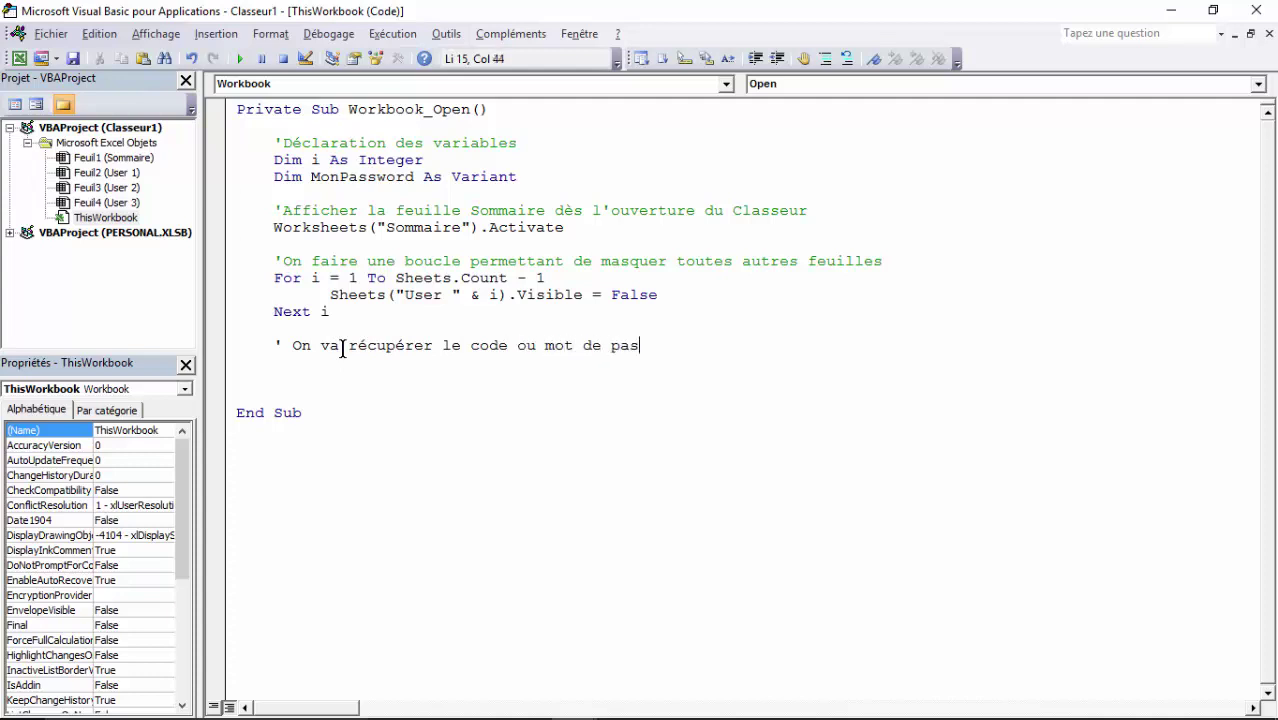
type("se")
type("dans une ")
type("boite ")
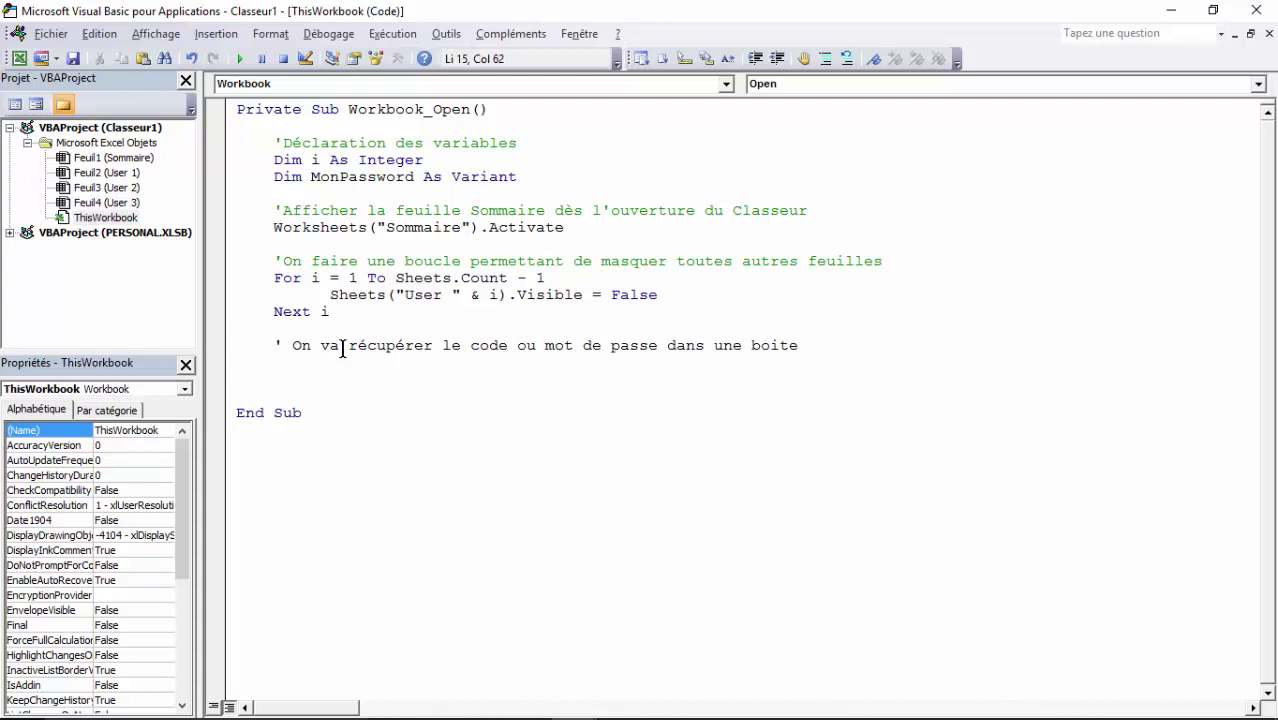
type("detype")
key("BackSpace")
key("BackSpace")
key("BackSpace")
key("BackSpace")
type("tyupe")
key("BackSpace")
key("BackSpace")
key("BackSpace")
key("BackSpace")
type("pe I")
type("np")
type("utBox")
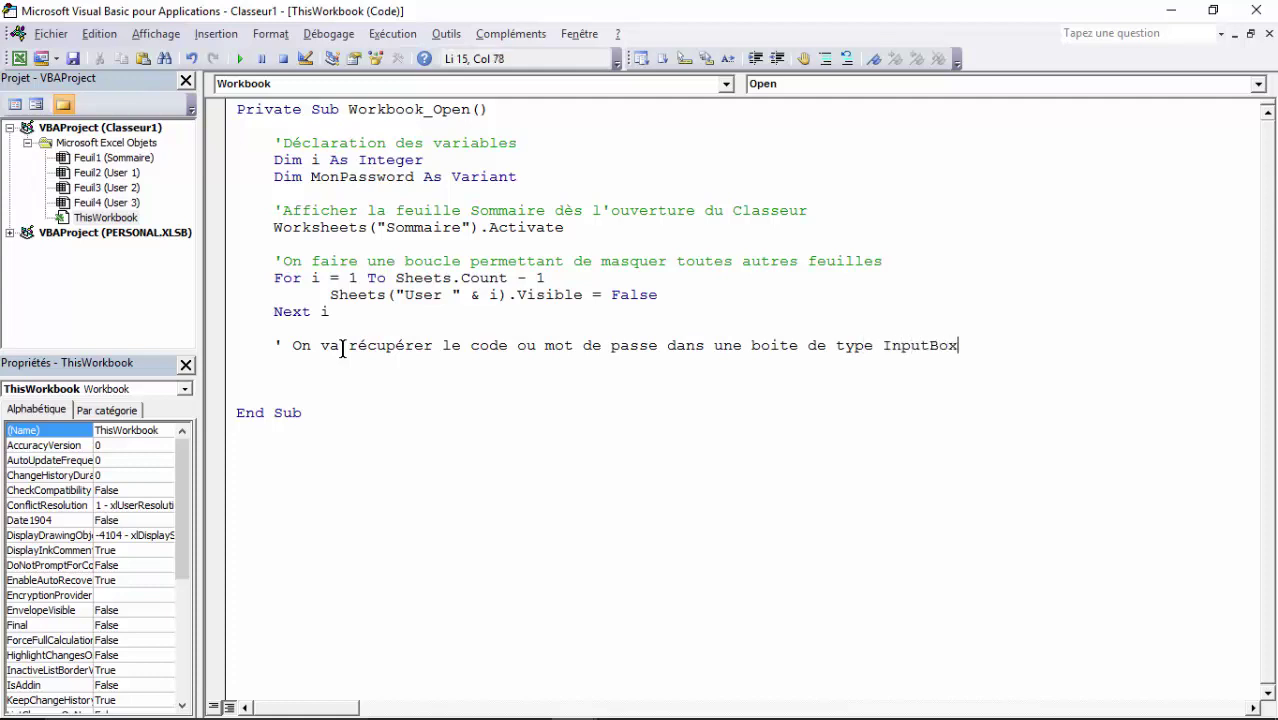
key("Return")
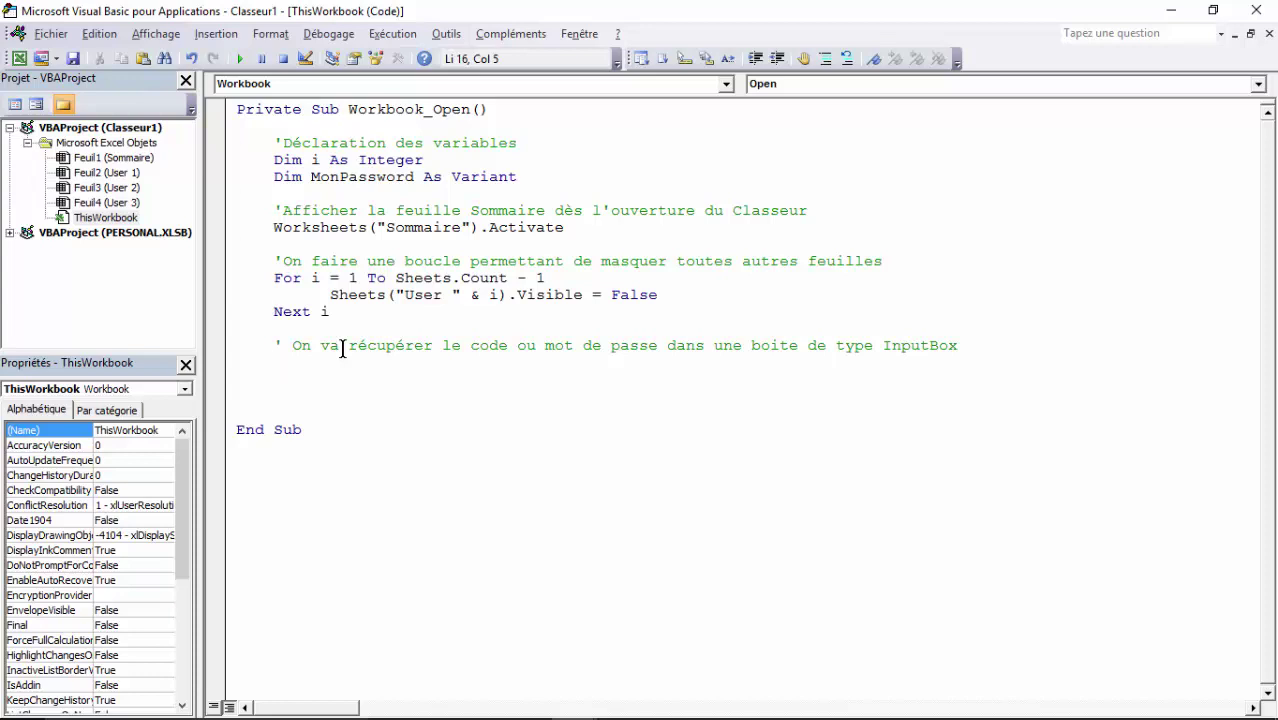
Set MonPassword = InputBox("Veuillez entrer votre mot de passe pour accéder à votre feuille :", "Identification") and clear the compile error
type("monpass")
type("a")
key("BackSpace")
type("o")
type("w")
type("d")
key("BackSpace")
key("BackSpace")
key("BackSpace")
type("word ")
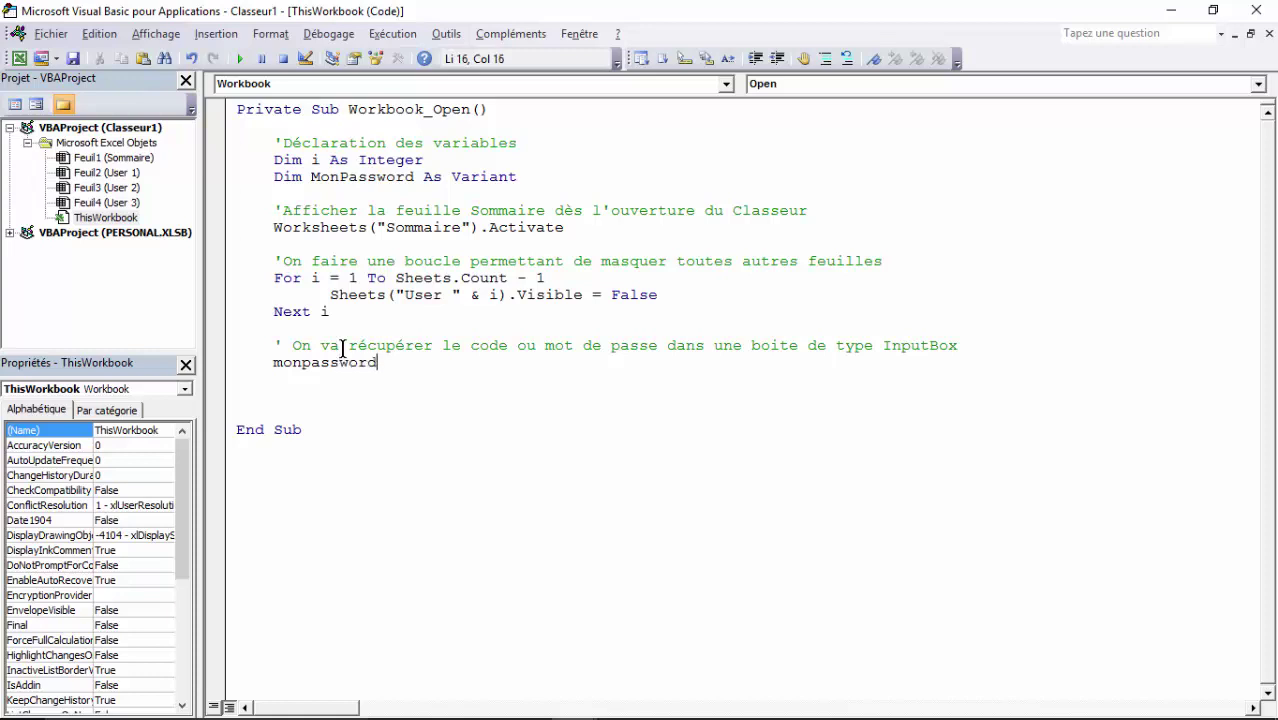
type("= i")
type("nput")
type("box(\"")
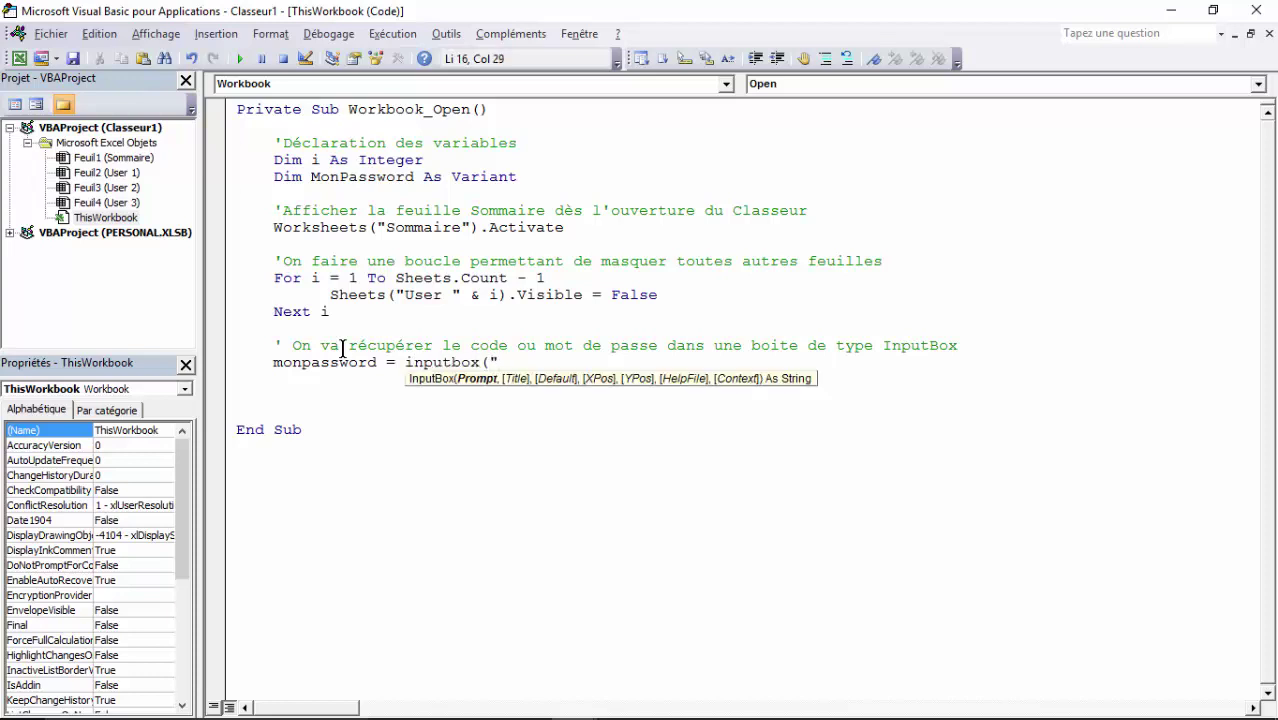
type("Veuillez ")
type("ent")
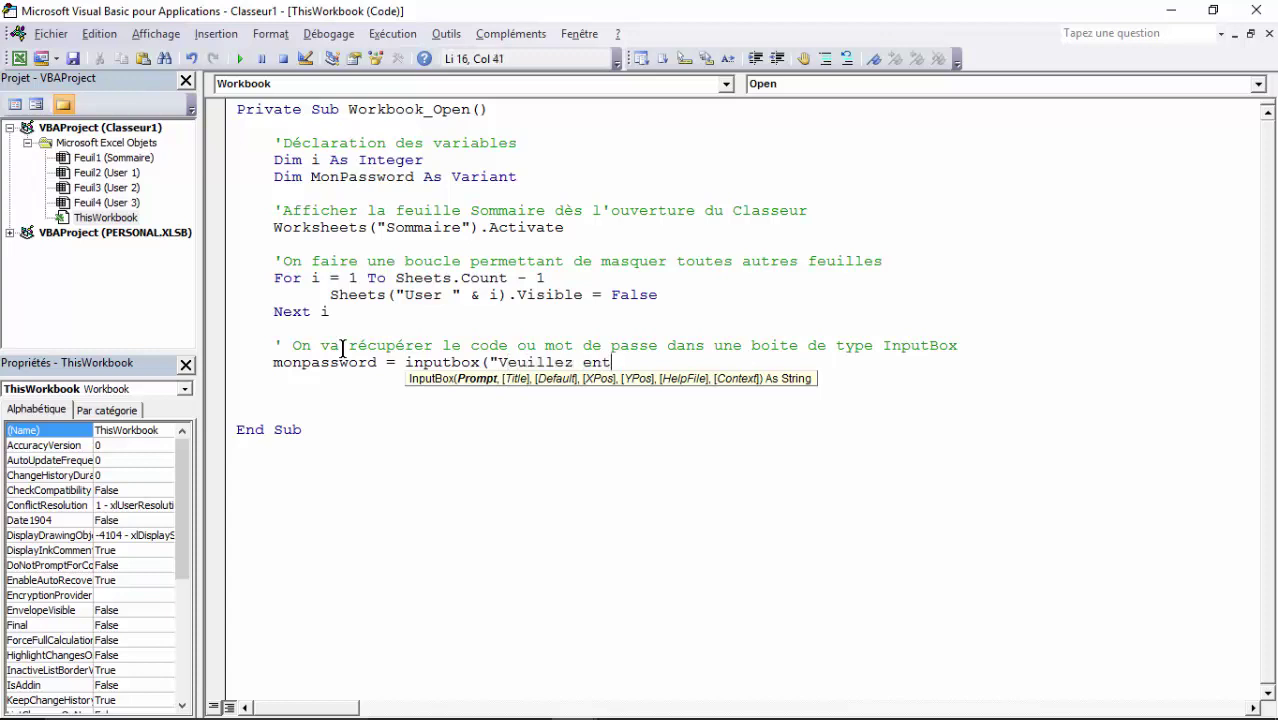
type("rer le")
key("BackSpace")
key("BackSpace")
key("BackSpace")
type("votre mot d")
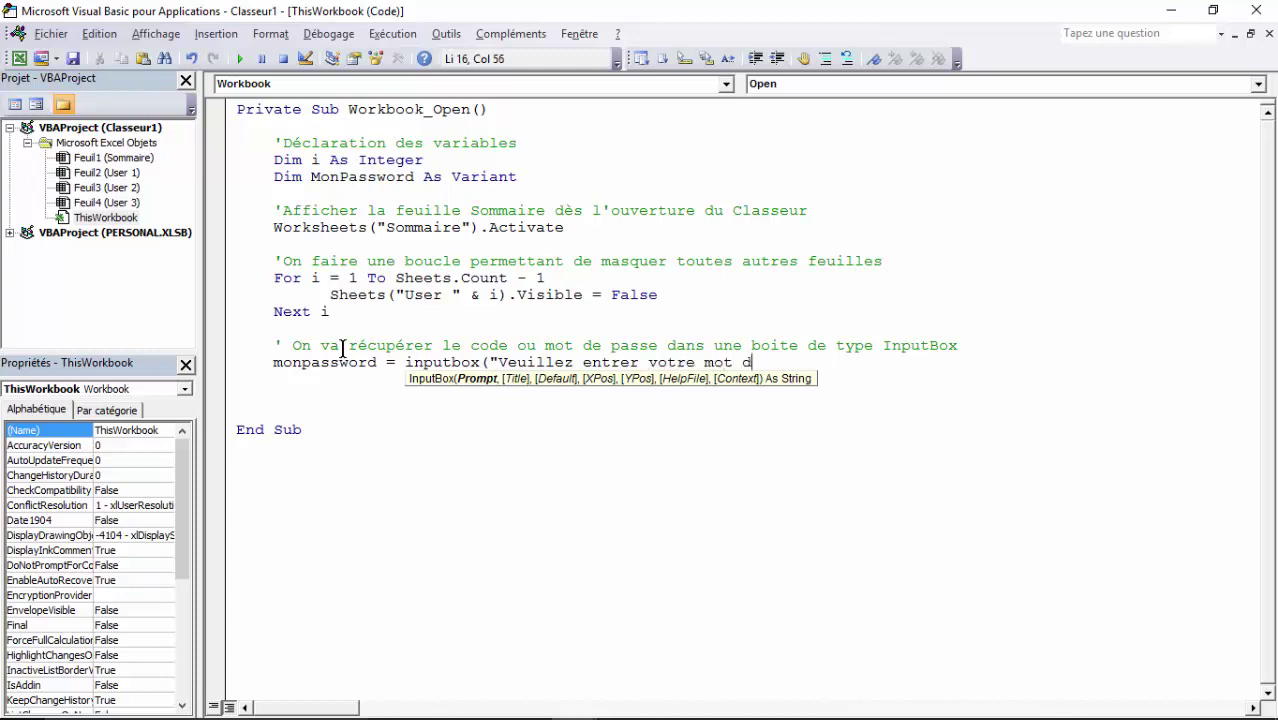
type("e passe")
type(" pour accd")
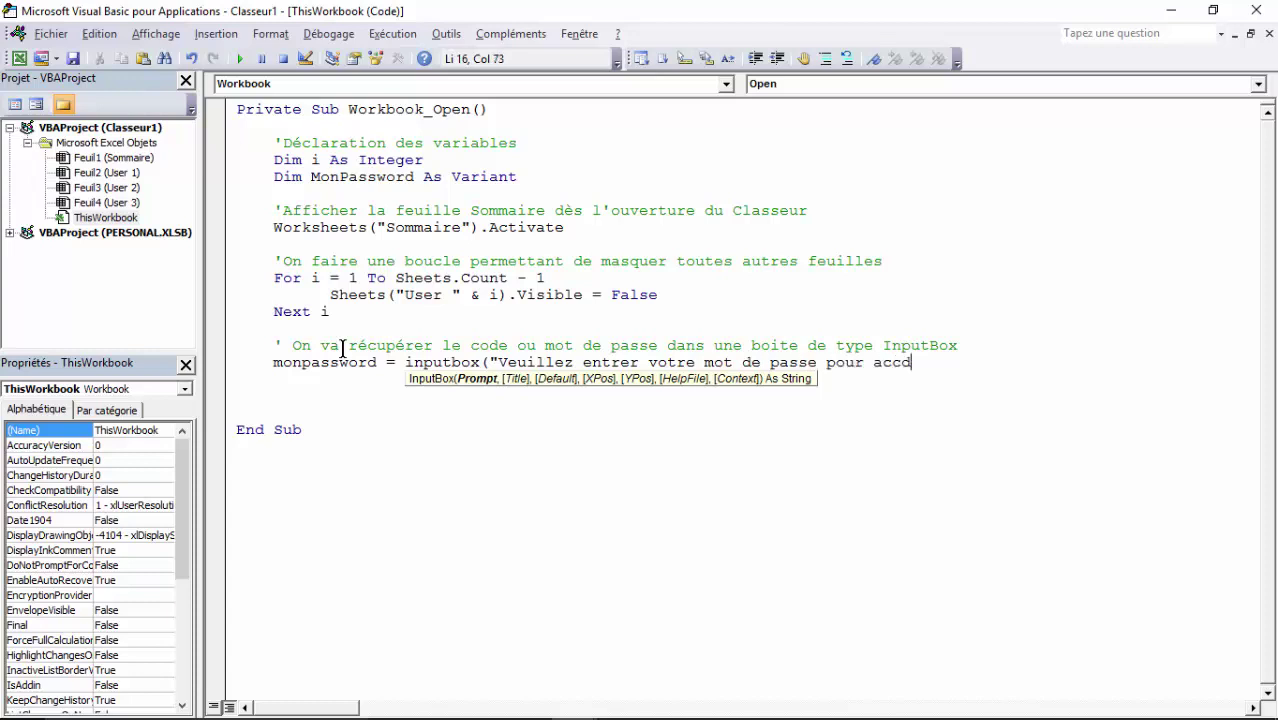
key("BackSpace")
type("éder à ")
type("votre fe")
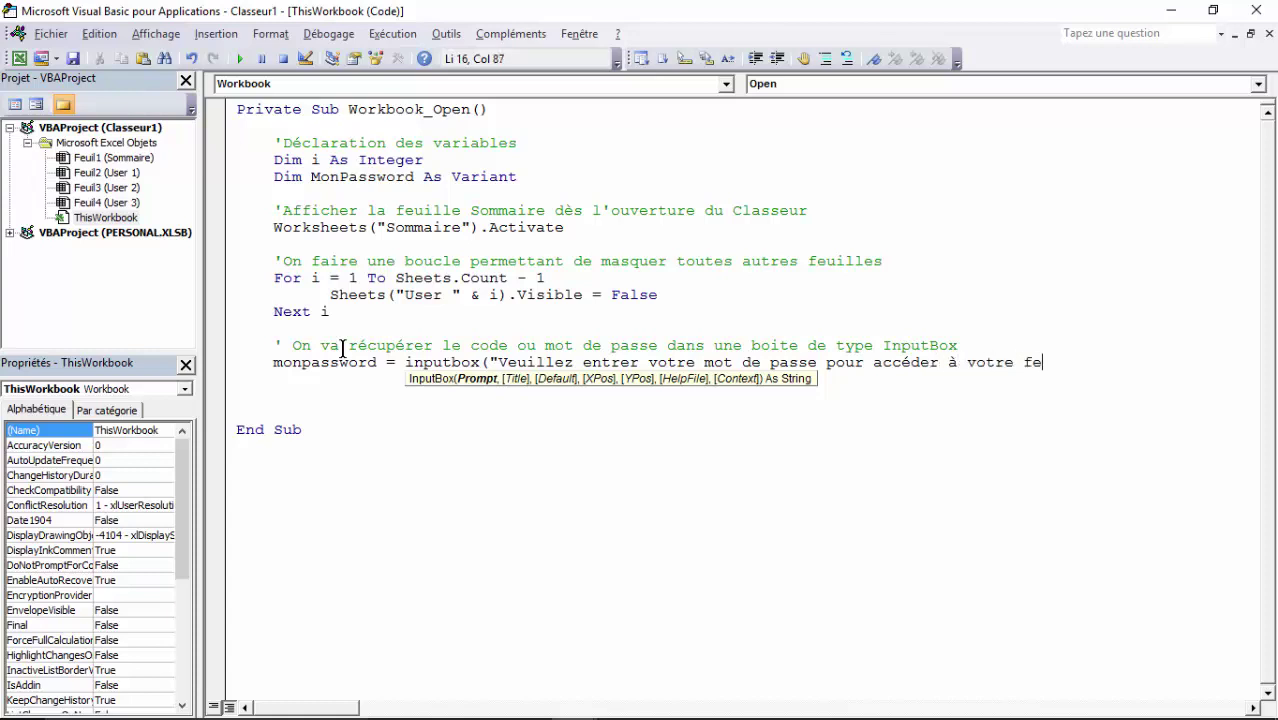
type("uille")
type(" :\",")
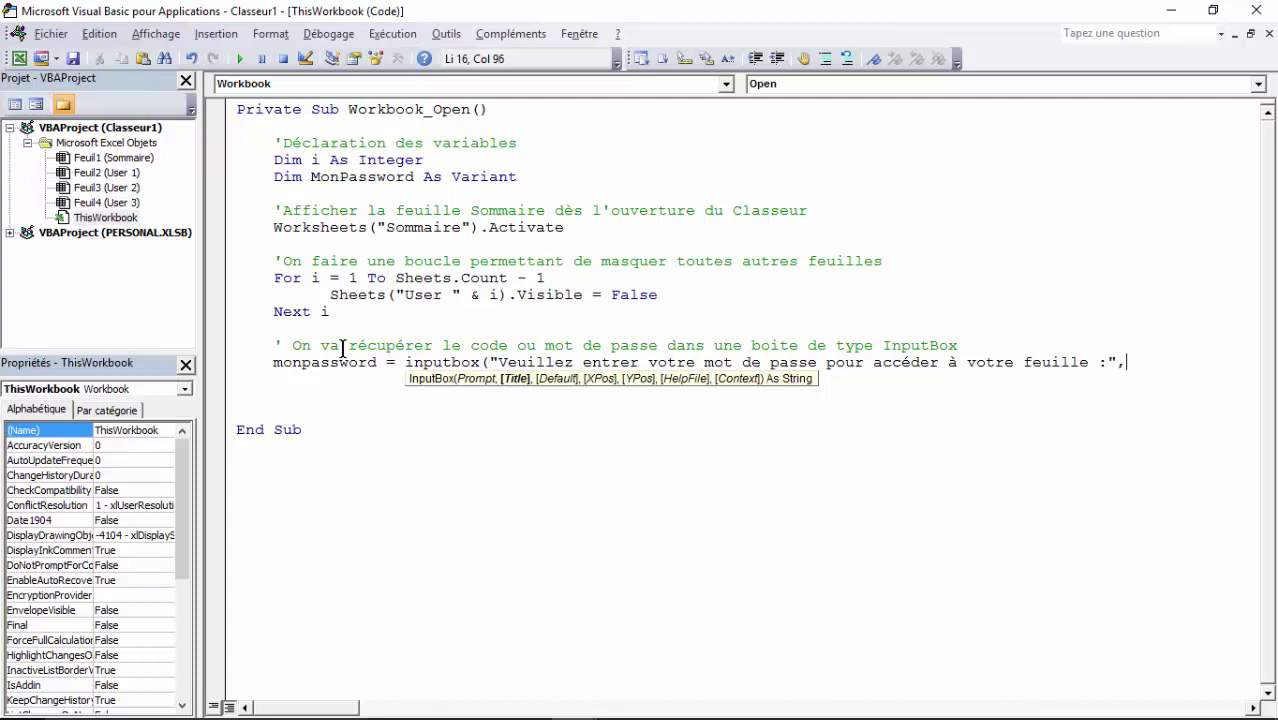
type("\"")
type("I")
type("denti")
type("fication\"")
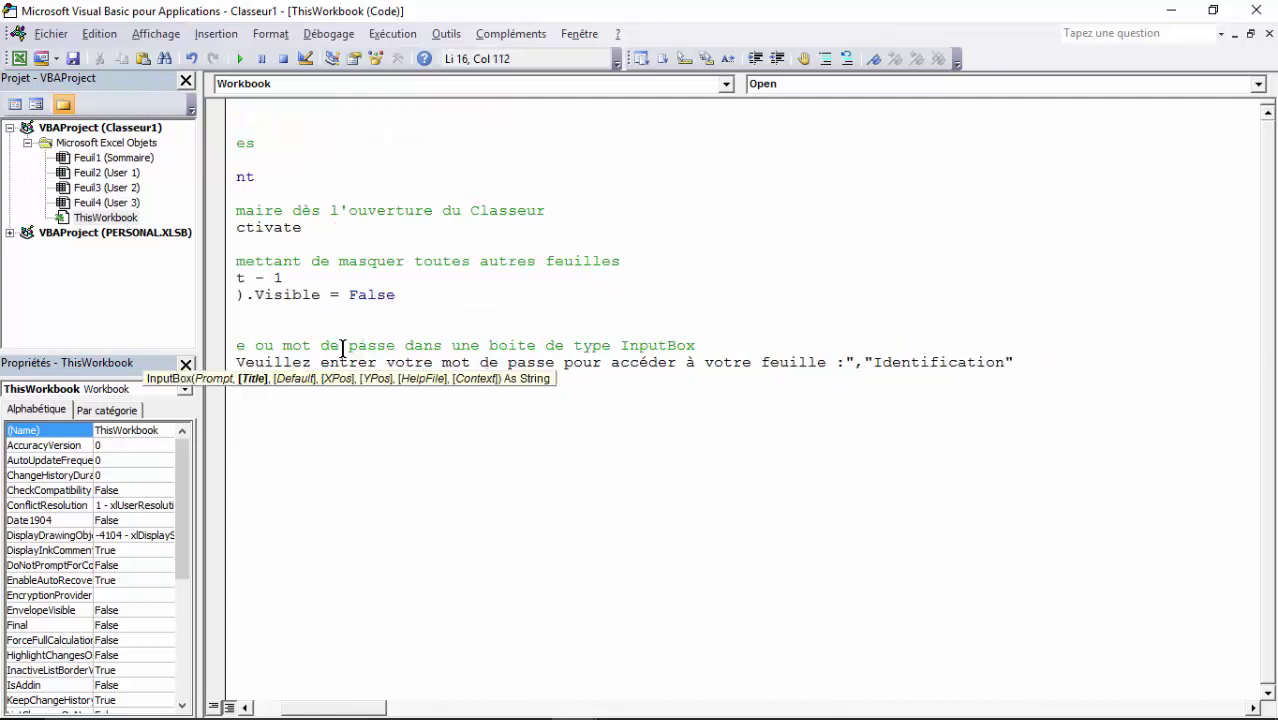
key("Return")
key("Return")
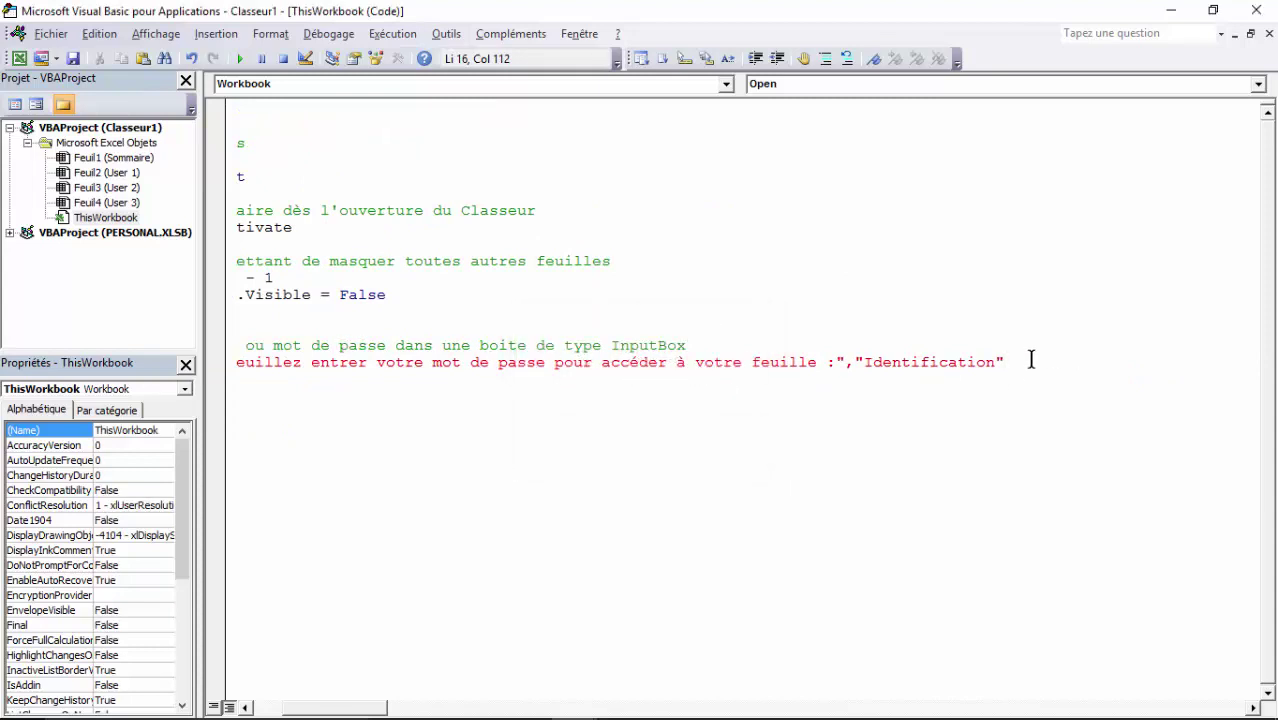
left_click(759, 432)
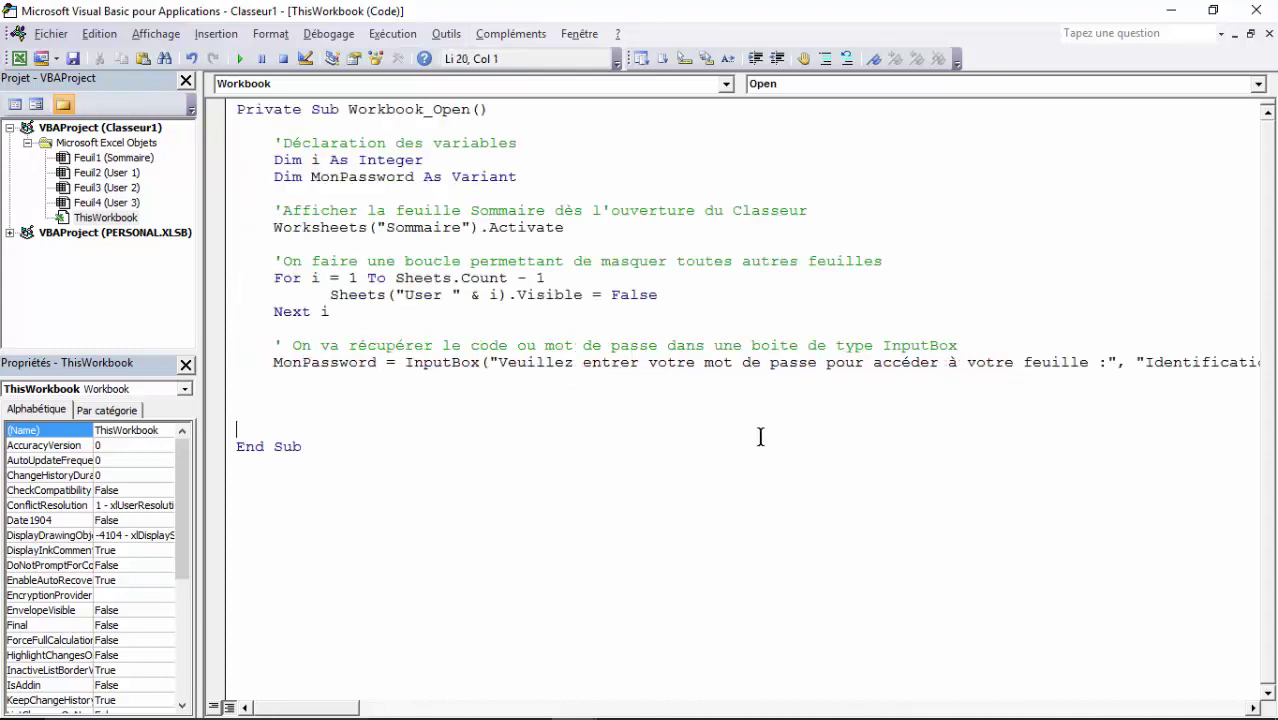
left_click(486, 362)
left_click(286, 393)
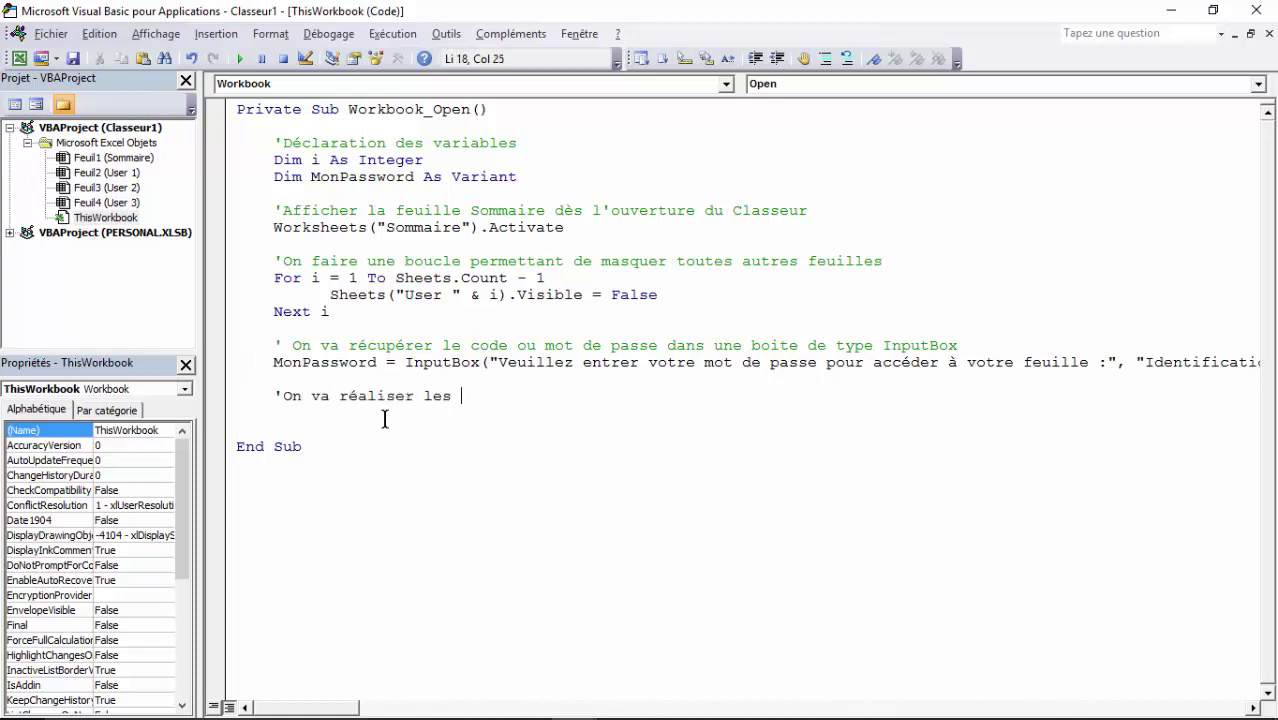
Add the comment 'On va réaliser les différents test'
key("BackSpace")
key("Return")
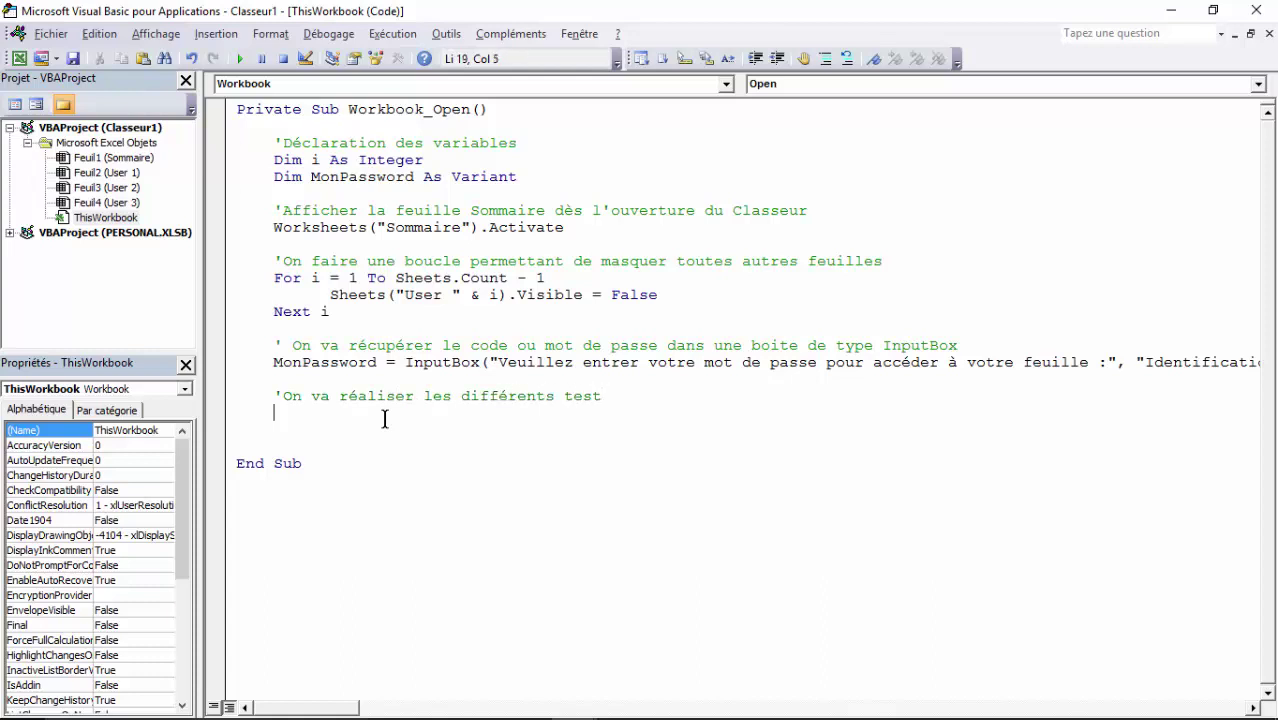
key("Return")
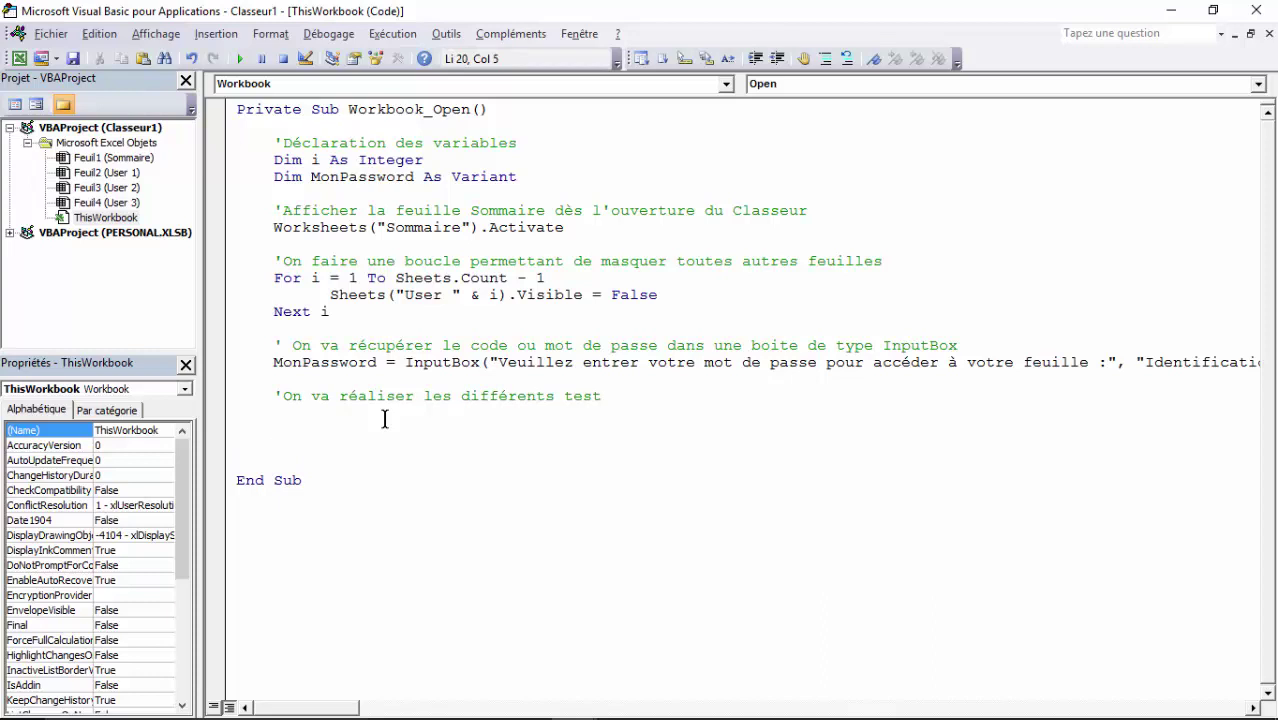
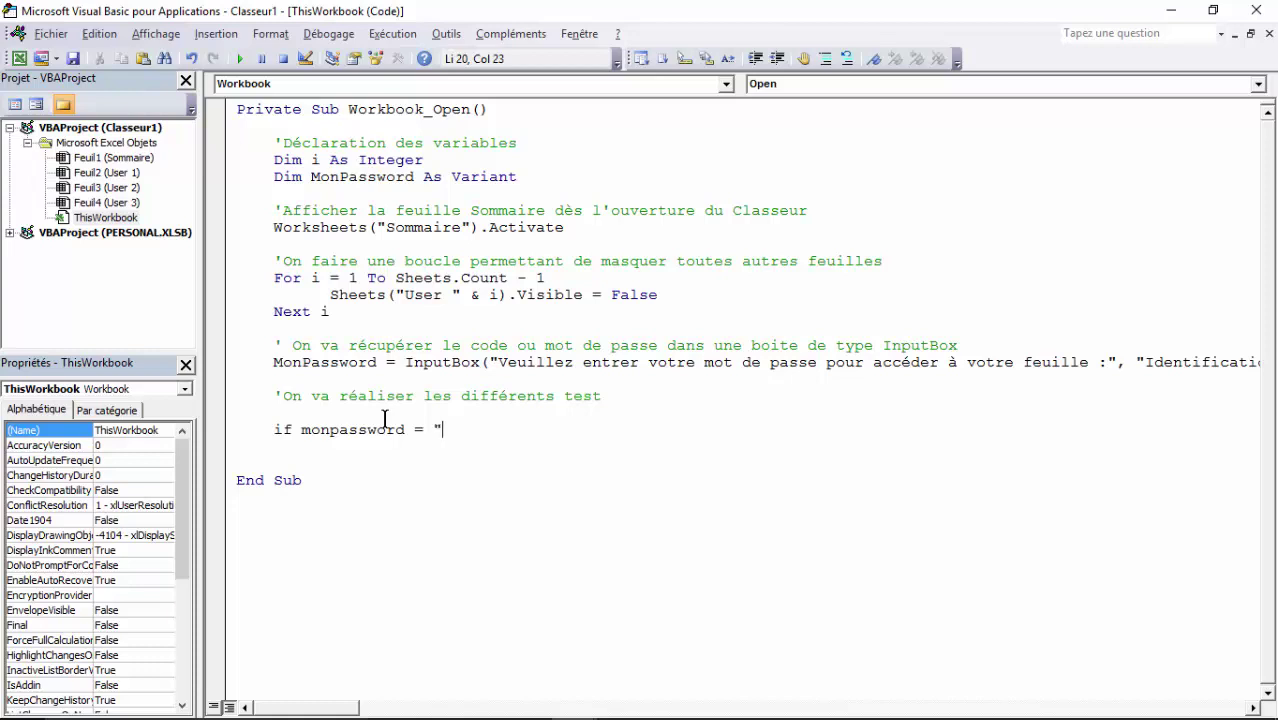
key("Return")
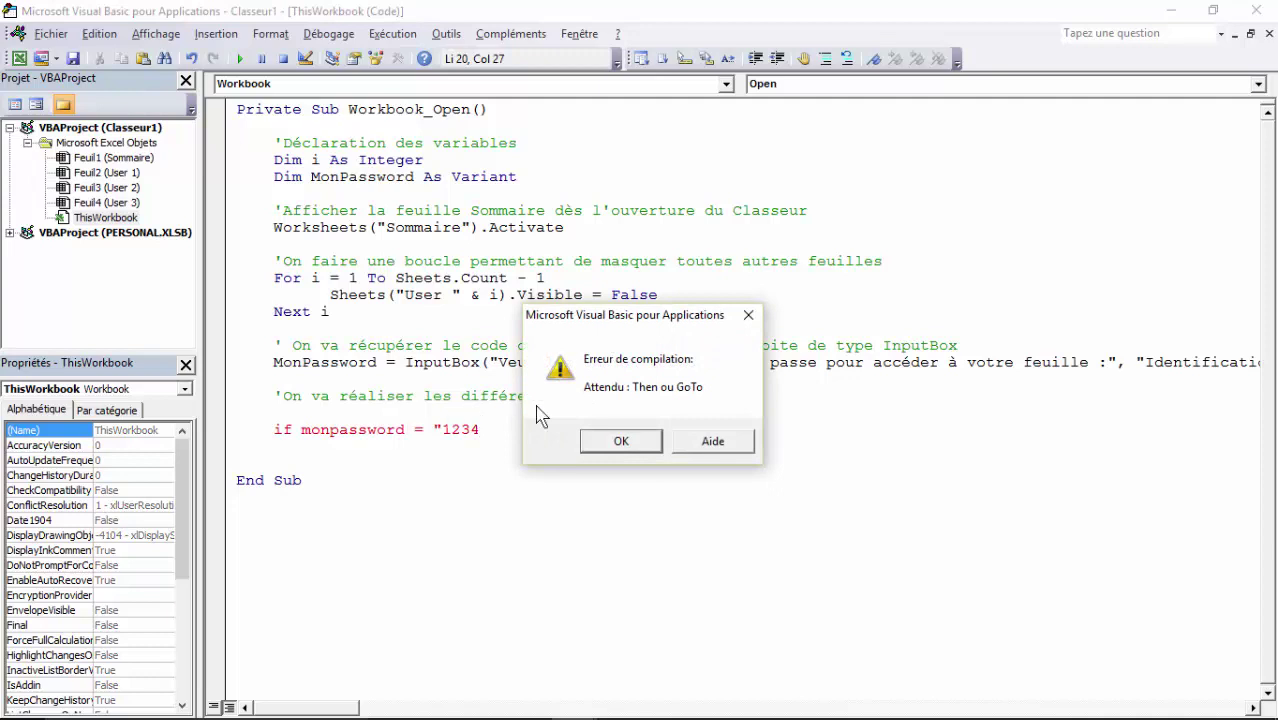
left_click(612, 441)
type("\"")
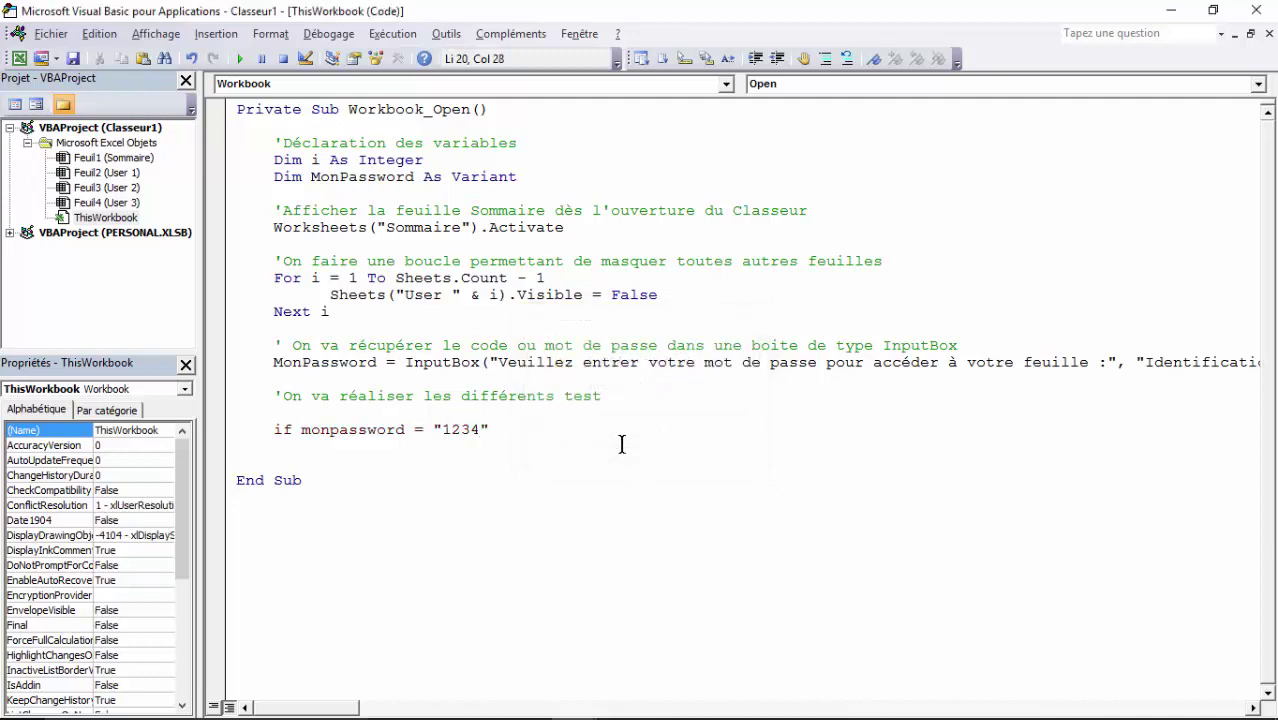
type("then")
key("Return")
key("Return")
key("Return")
type("end")
key("BackSpace")
type("d")
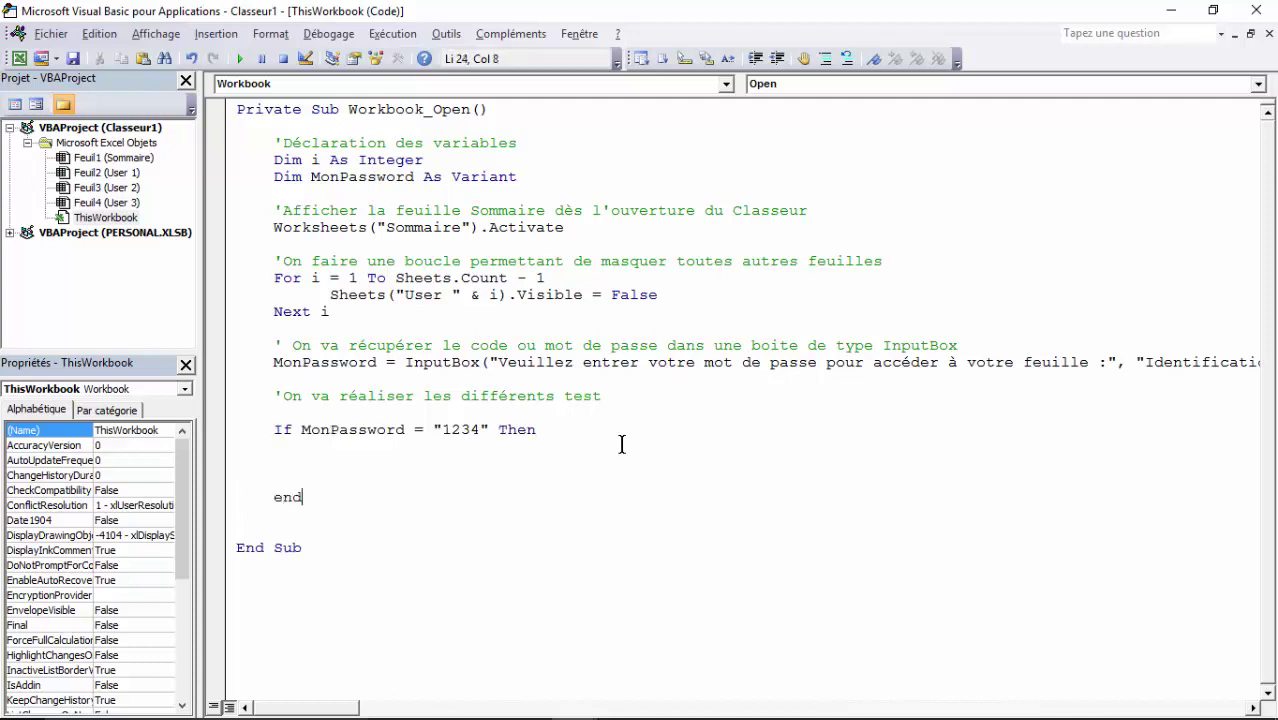
type(" if")
key("Up")
key("Up")
key("Tab")
In the If block, set Sheets("User 1").Visible = True, then Worksheets("User 1").Select and Range("A1").Select
type("sh")
type("eets(")
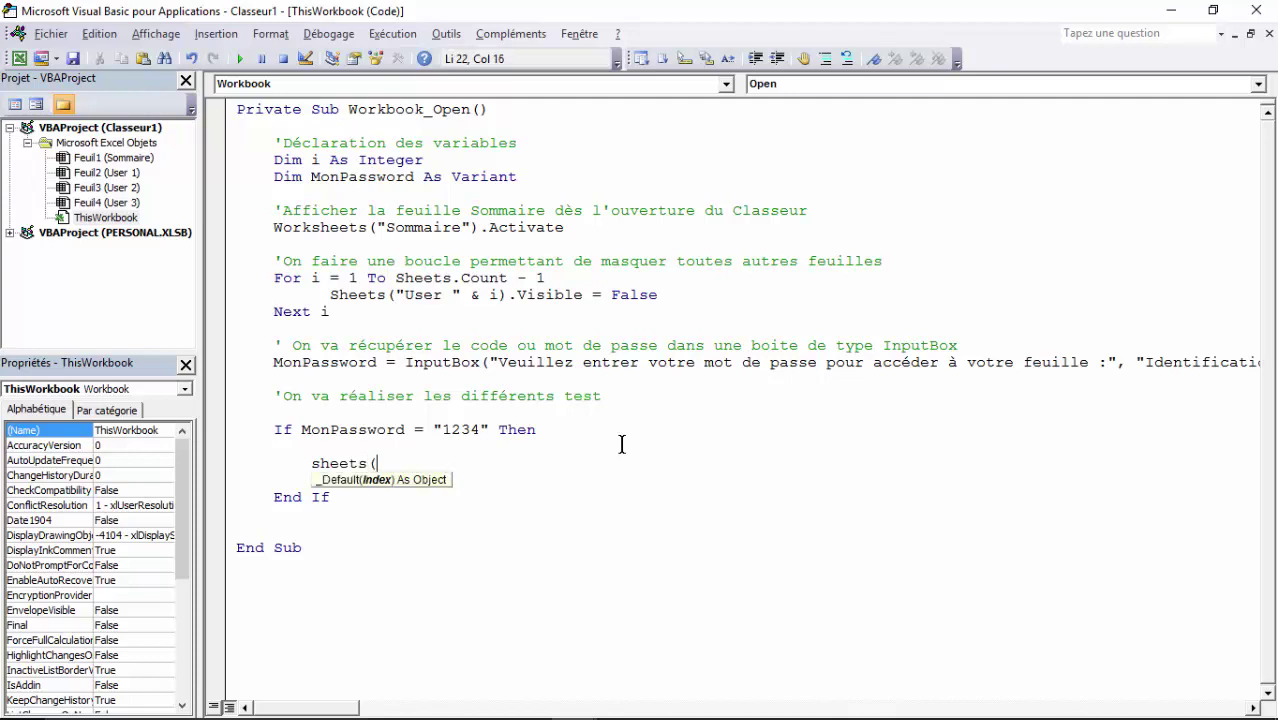
type("\"User")
type(" 1\").")
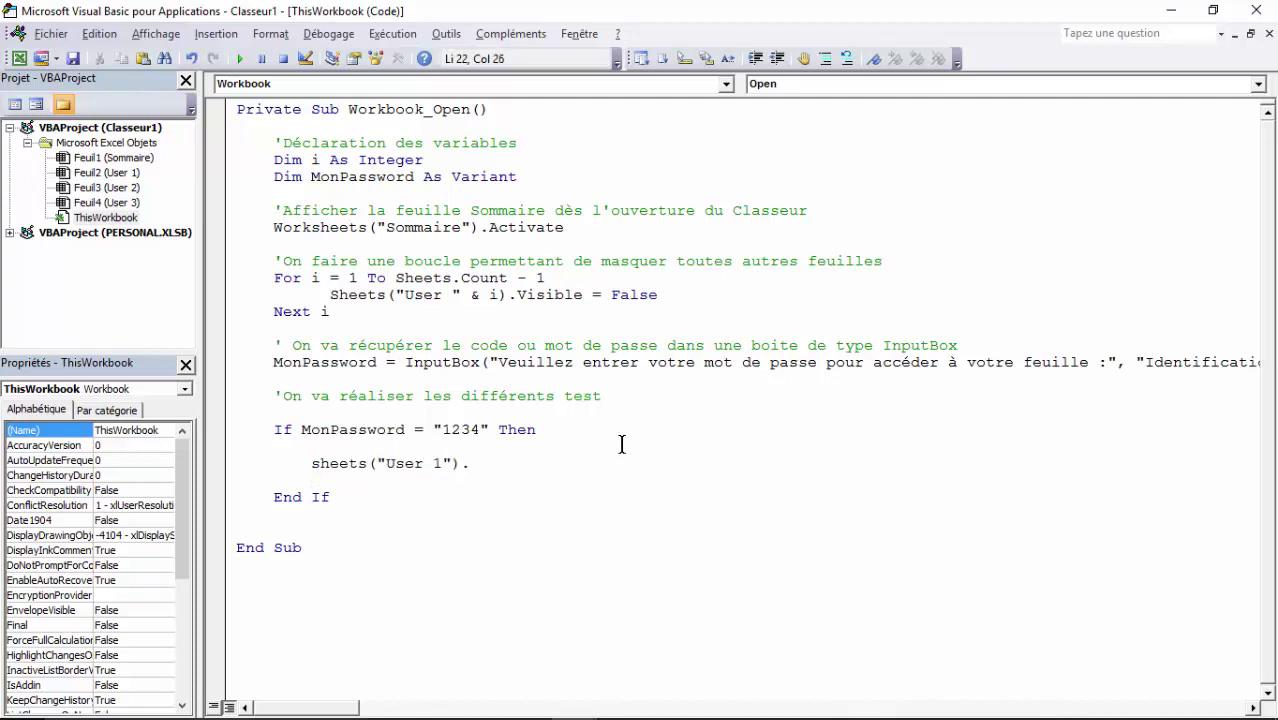
type("visibl")
type("e =")
type("true")
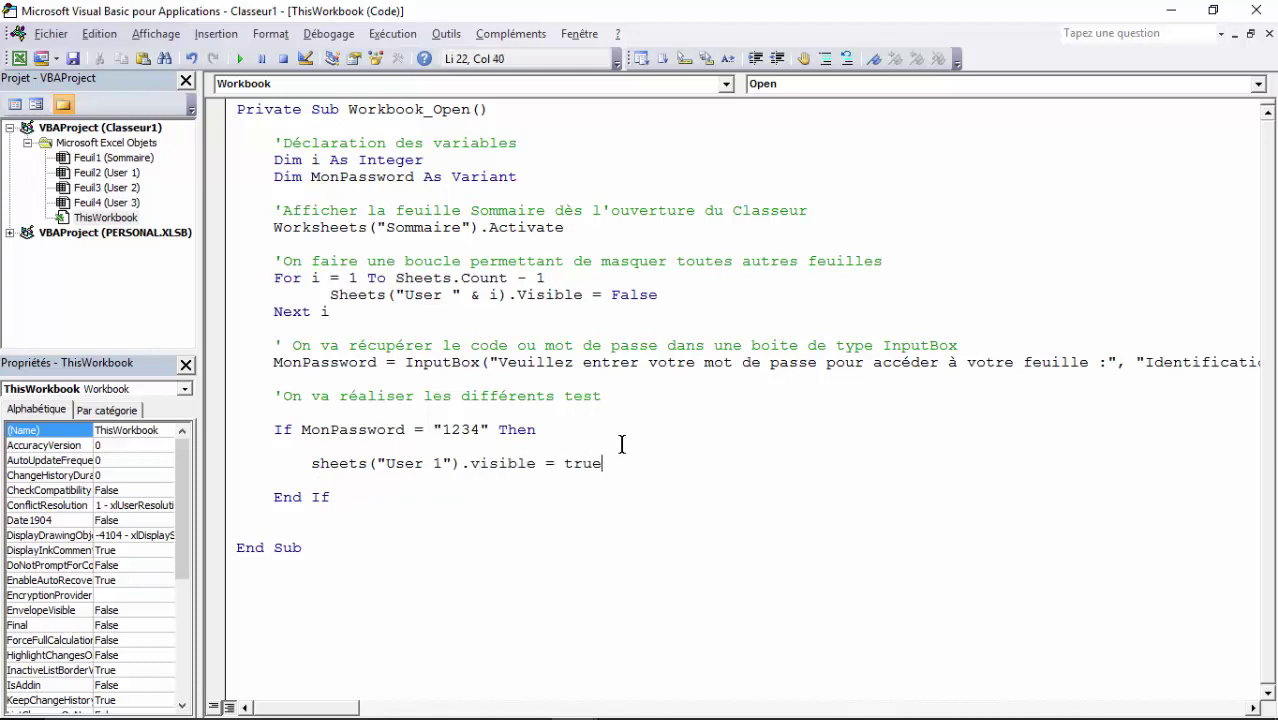
key("Return")
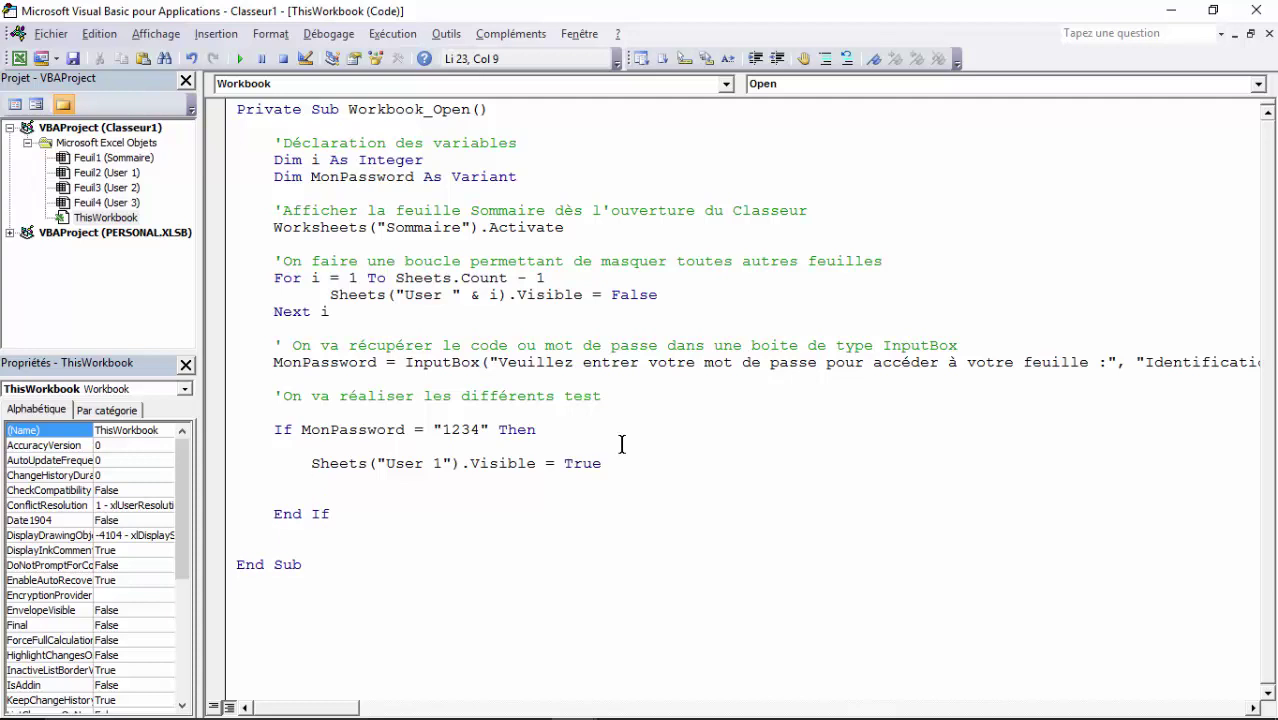
type("Work")
type("s")
type("heets(")
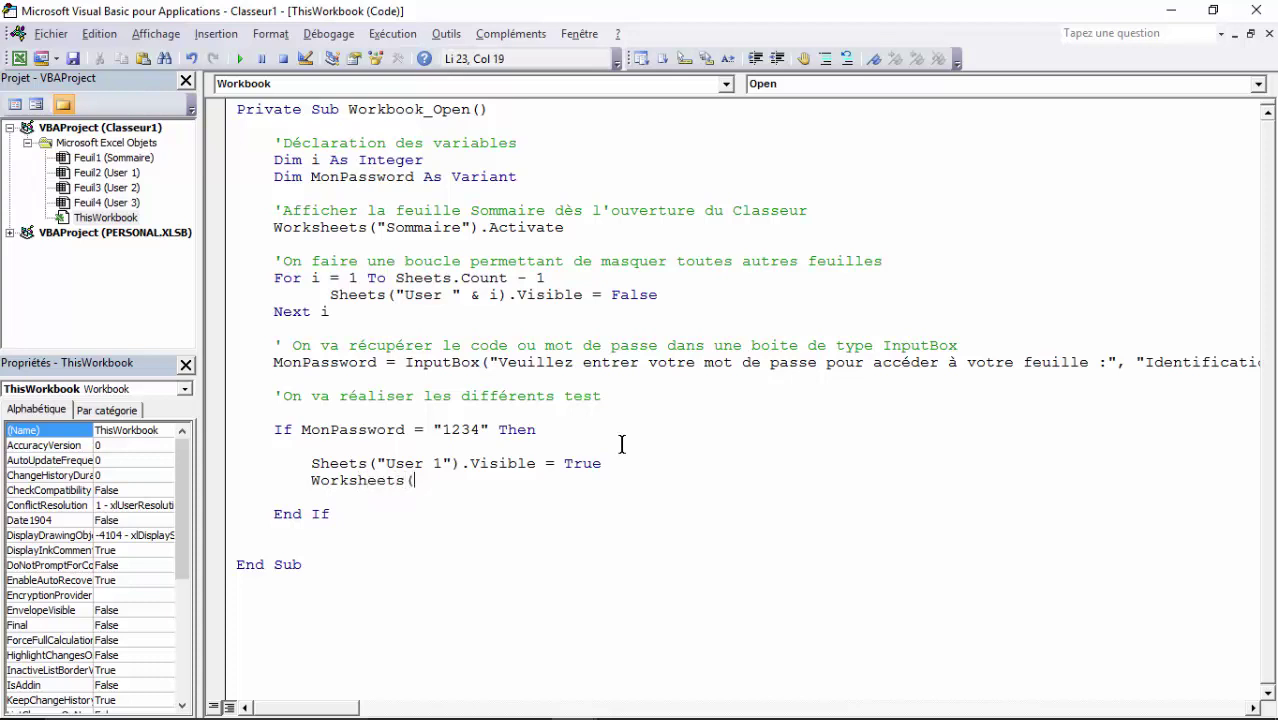
type("\"")
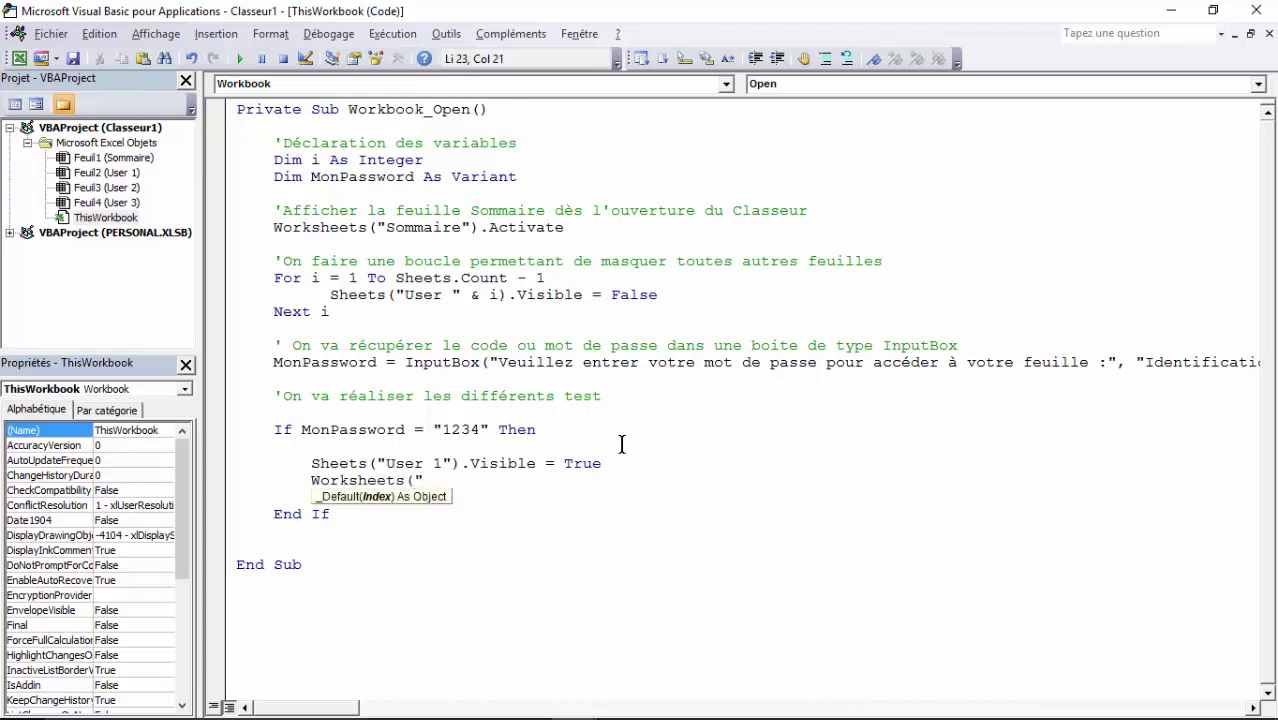
type("User ")
type("1\"")
type(").s")
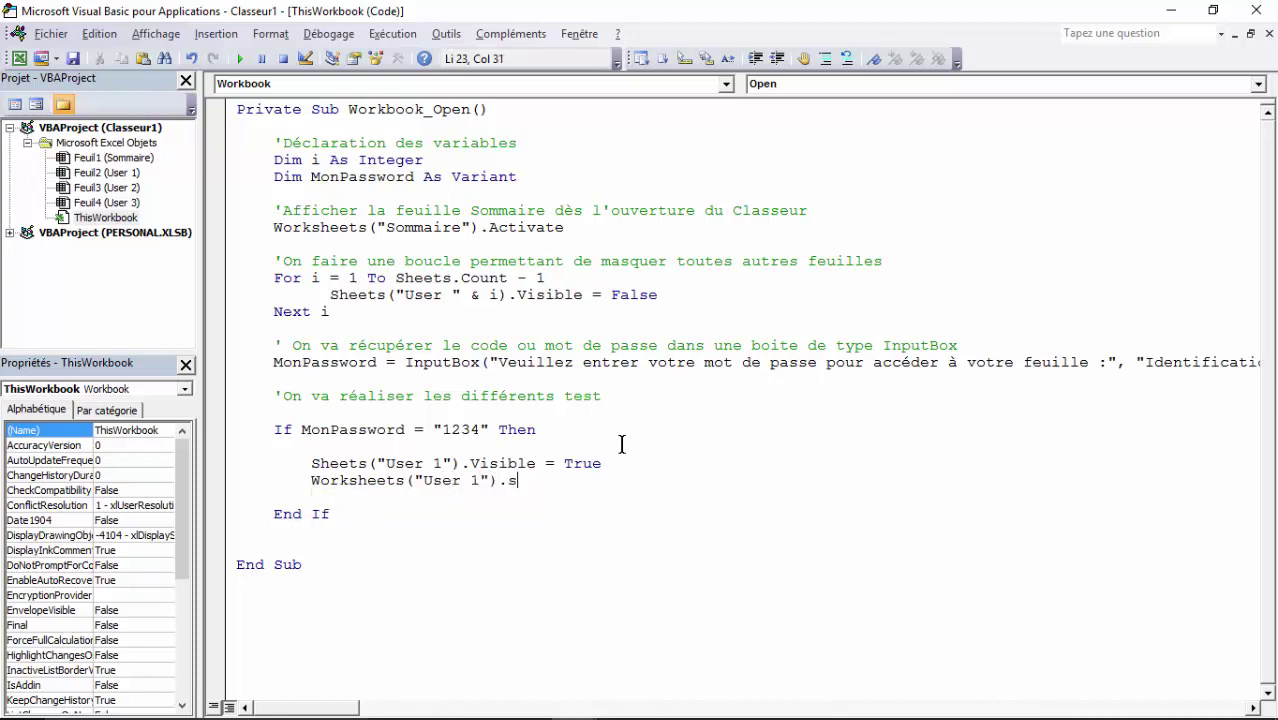
type("elct")
key("BackSpace")
key("BackSpace")
type("ect")
key("Return")
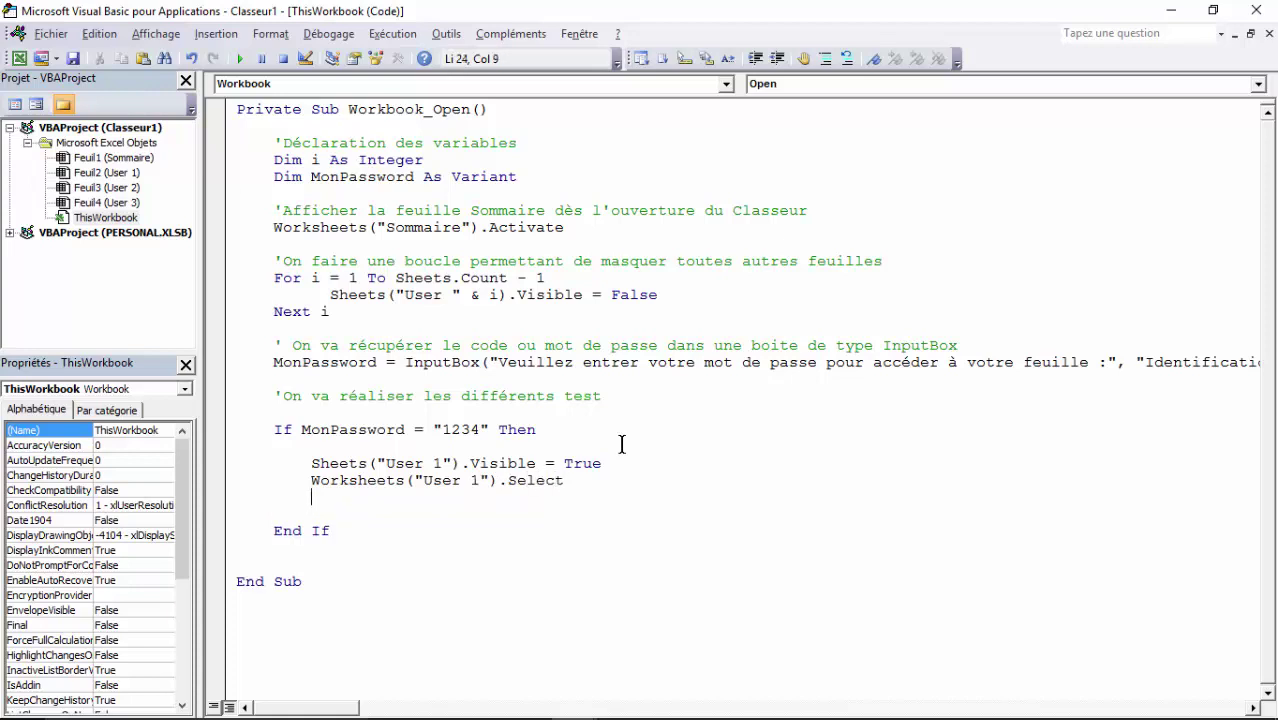
type("Range")
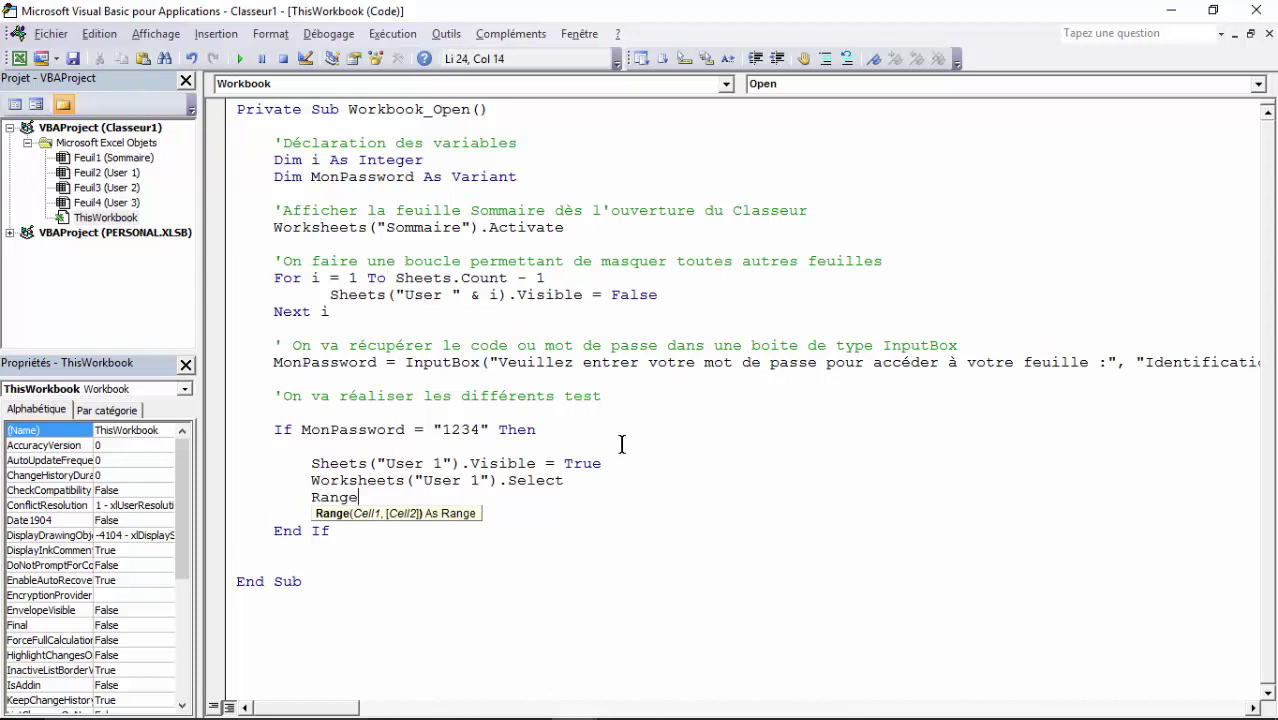
type("(\"A1\"")
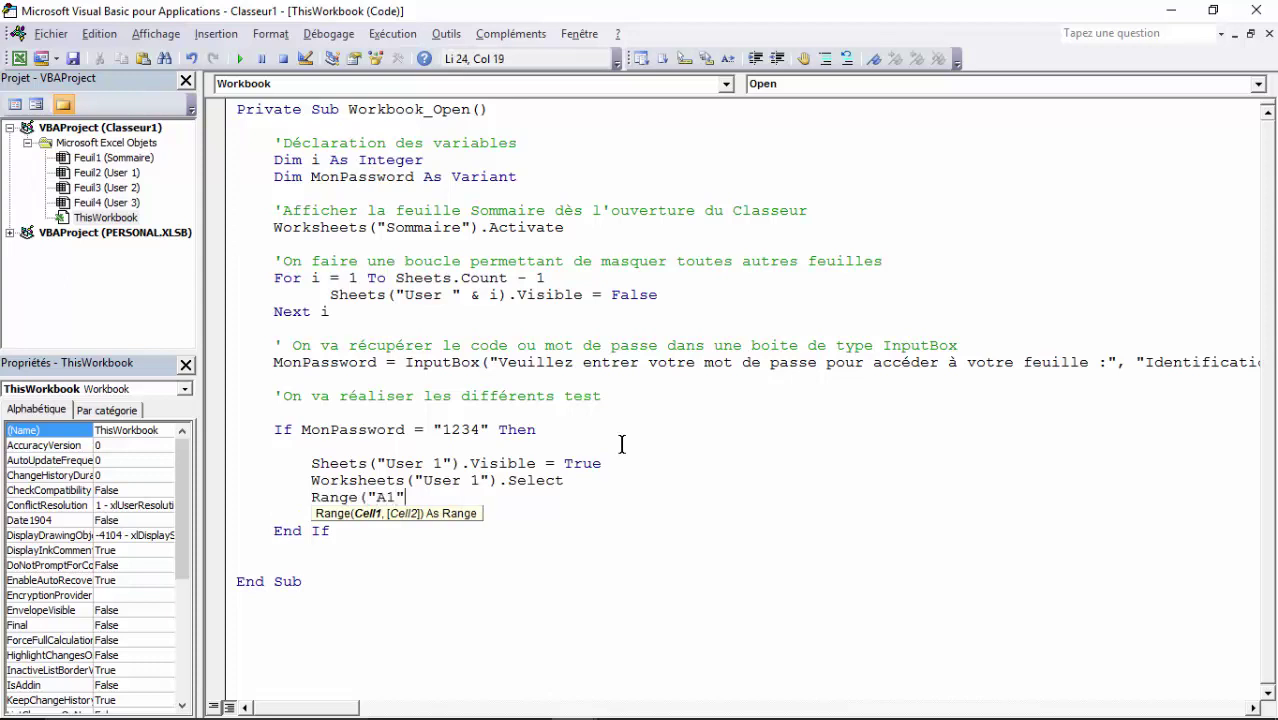
type(").sel")
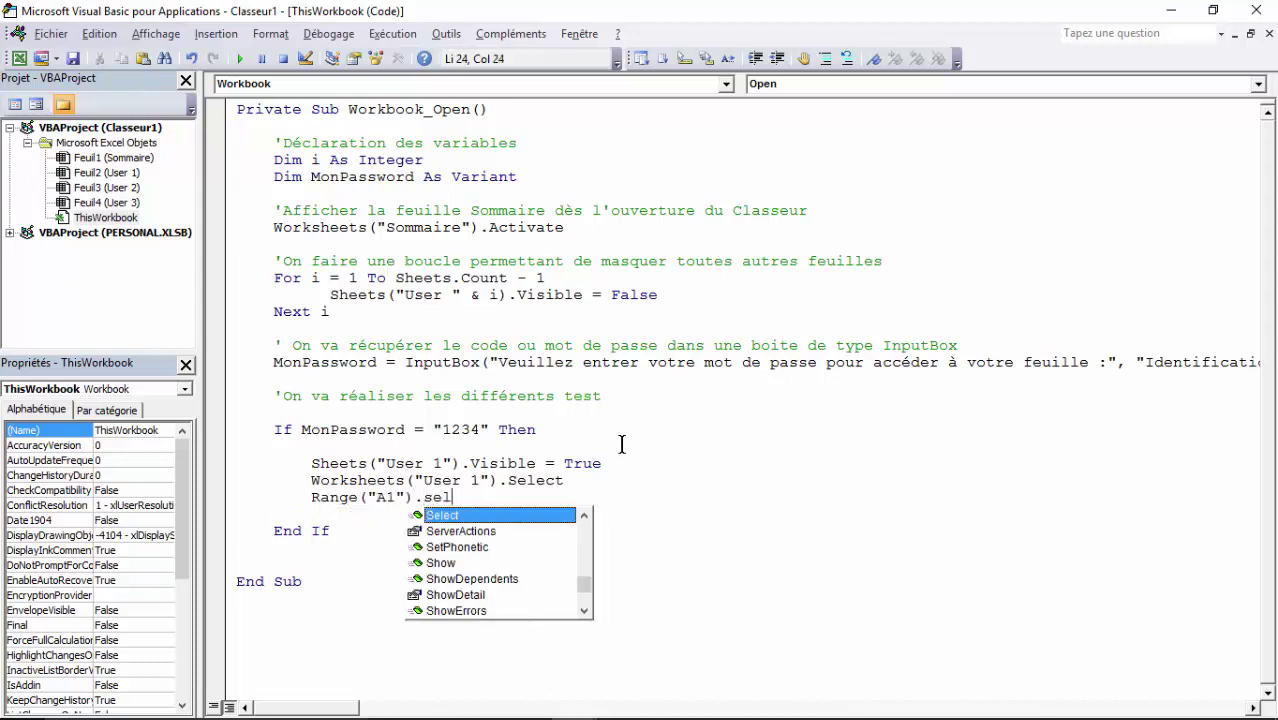
type("ect")
left_click(619, 478)
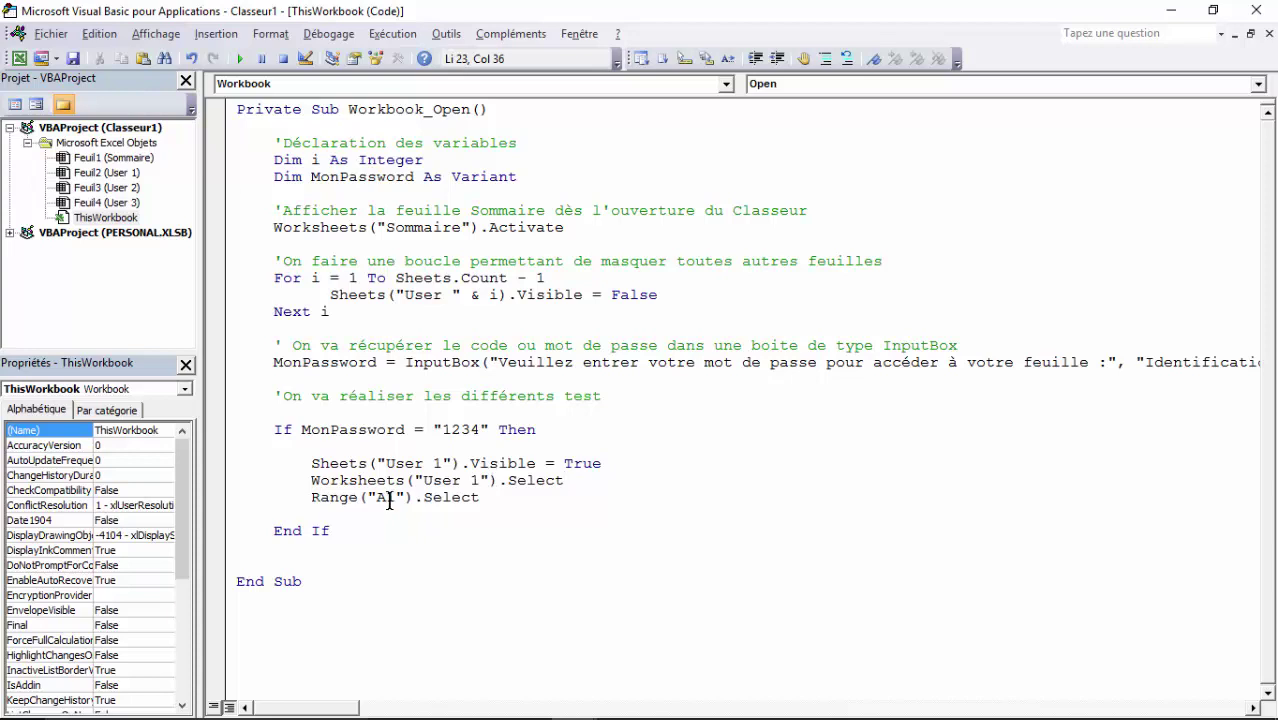
left_click_drag(330, 531, 205, 430)
key("ctrl+c")
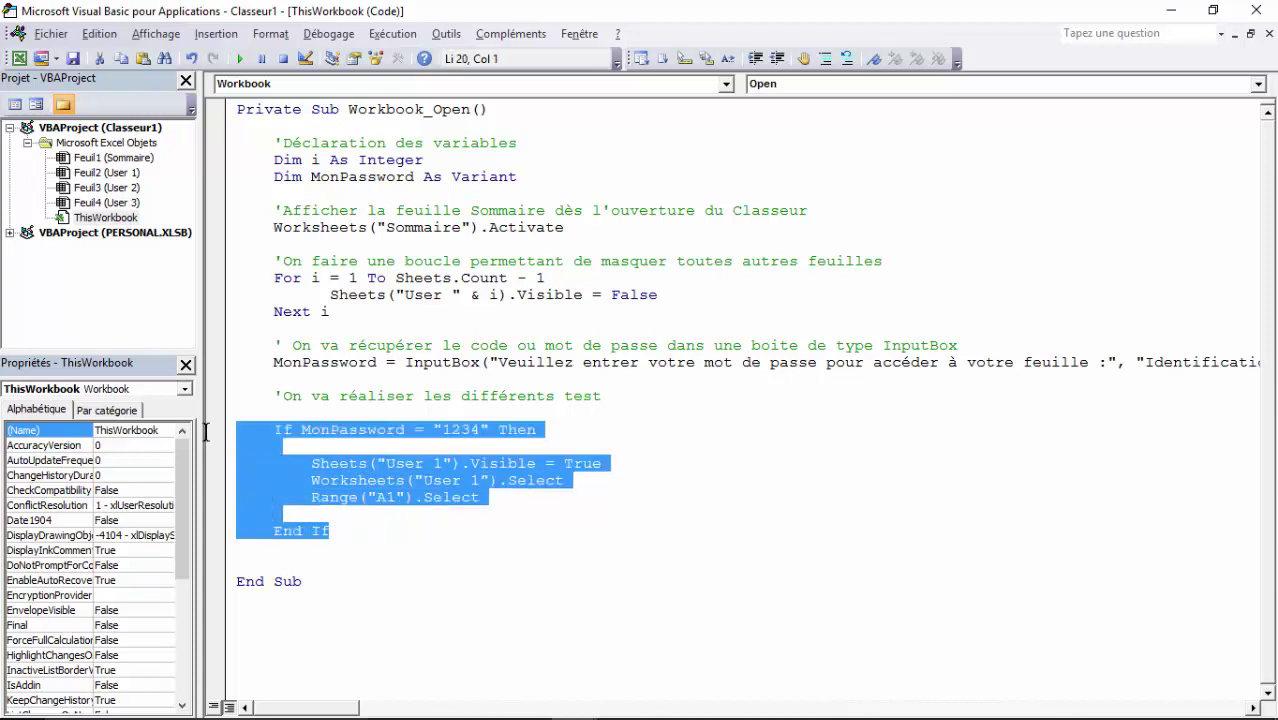
left_click(281, 550)
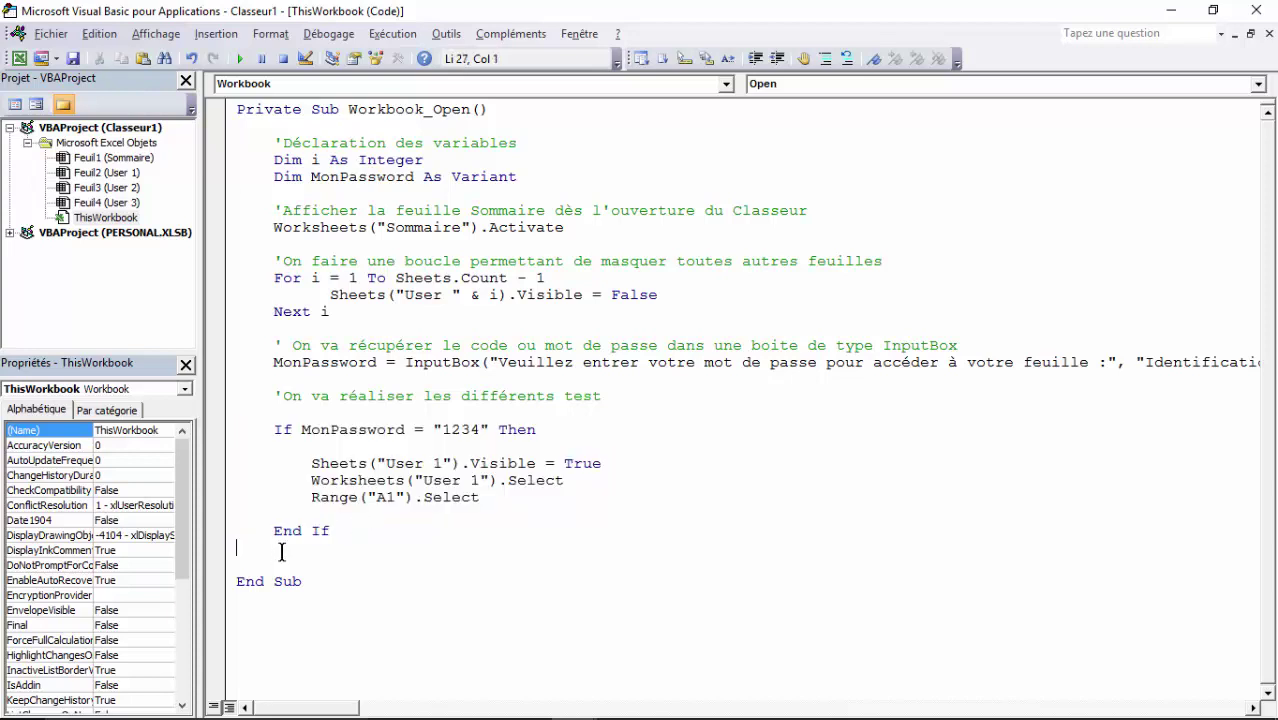
key("Return")
key("Return")
key("Return")
key("ctrl+v")
left_click(477, 565)
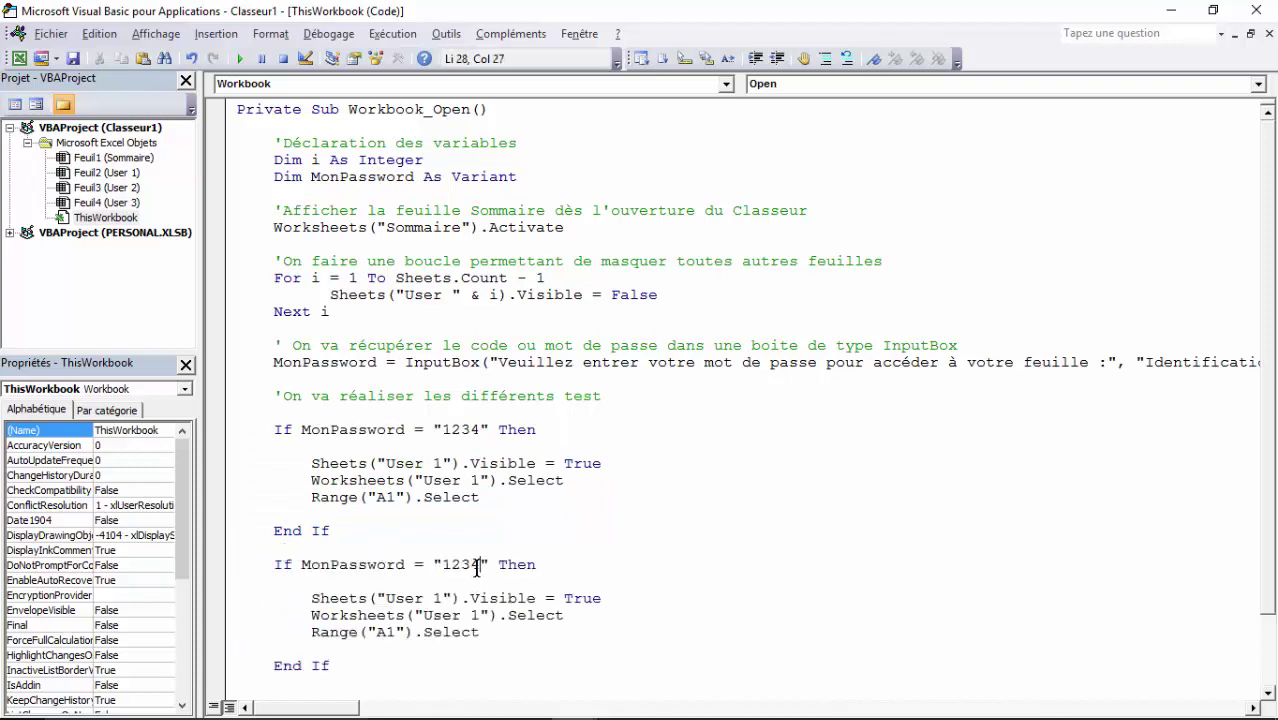
type("5")
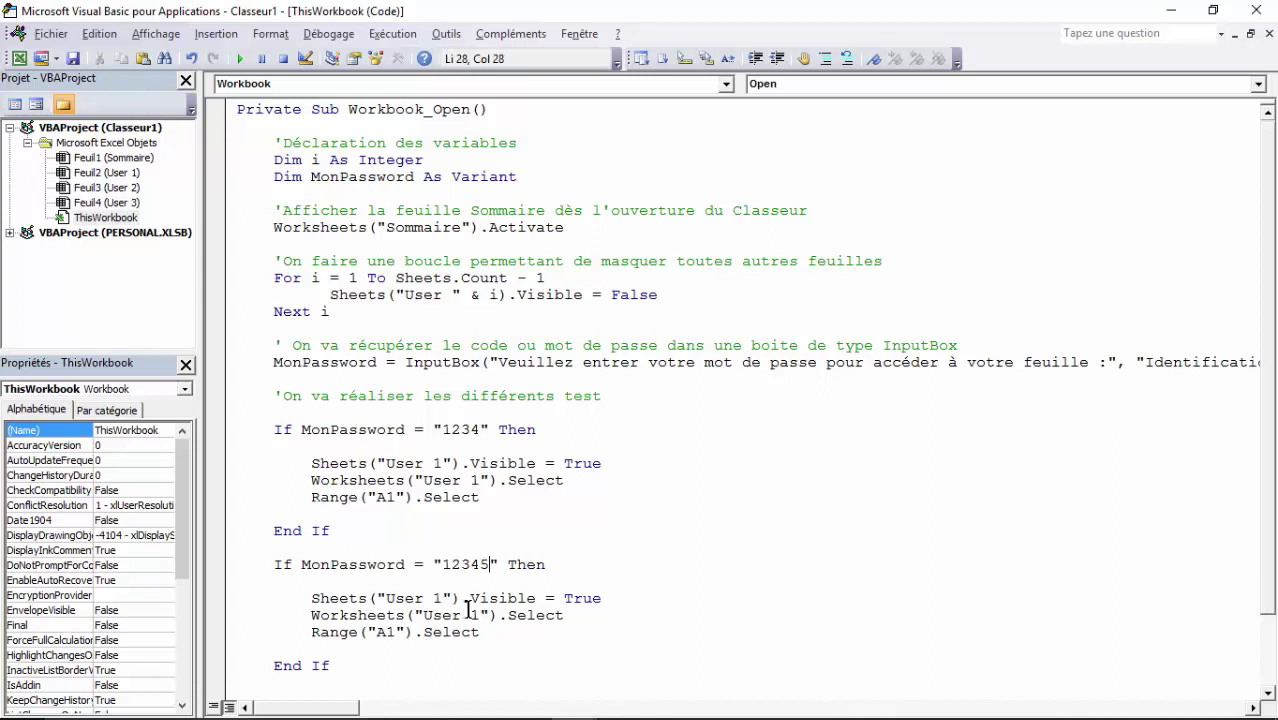
double_click(437, 598)
type("2")
double_click(474, 615)
type("2")
left_click(255, 687)
key("Return")
key("ctrl+v")
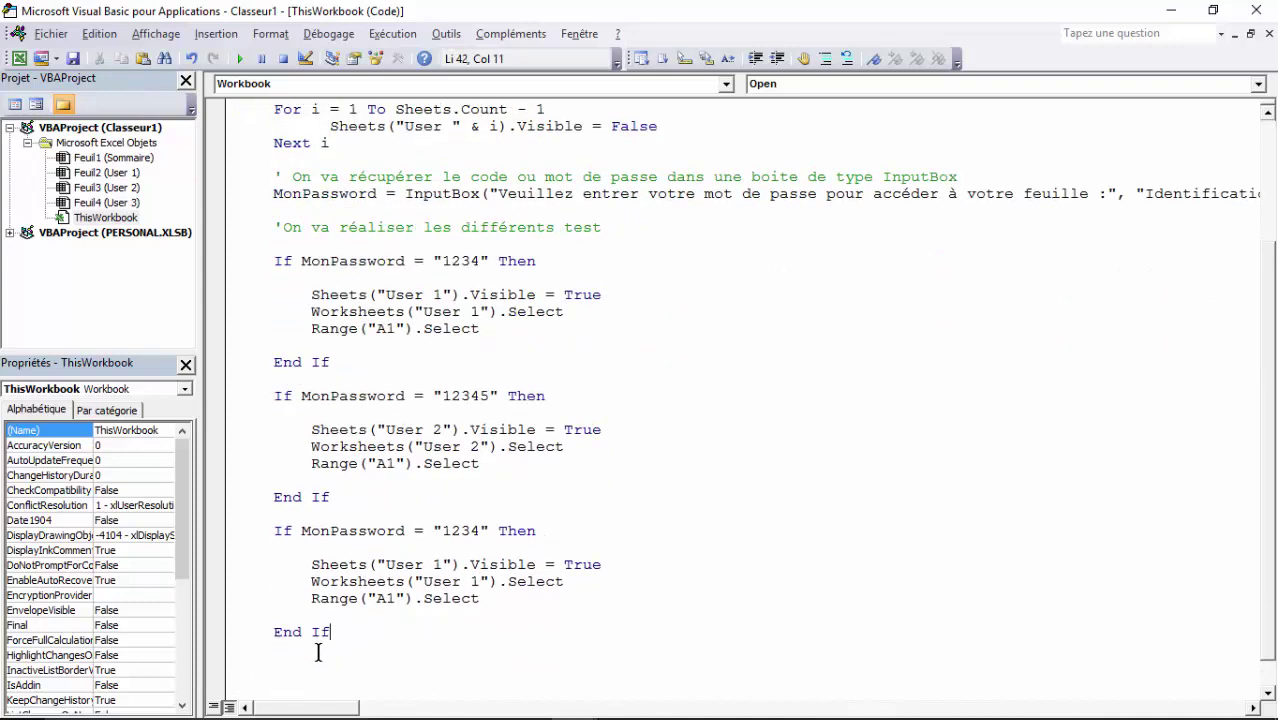
left_click(479, 497)
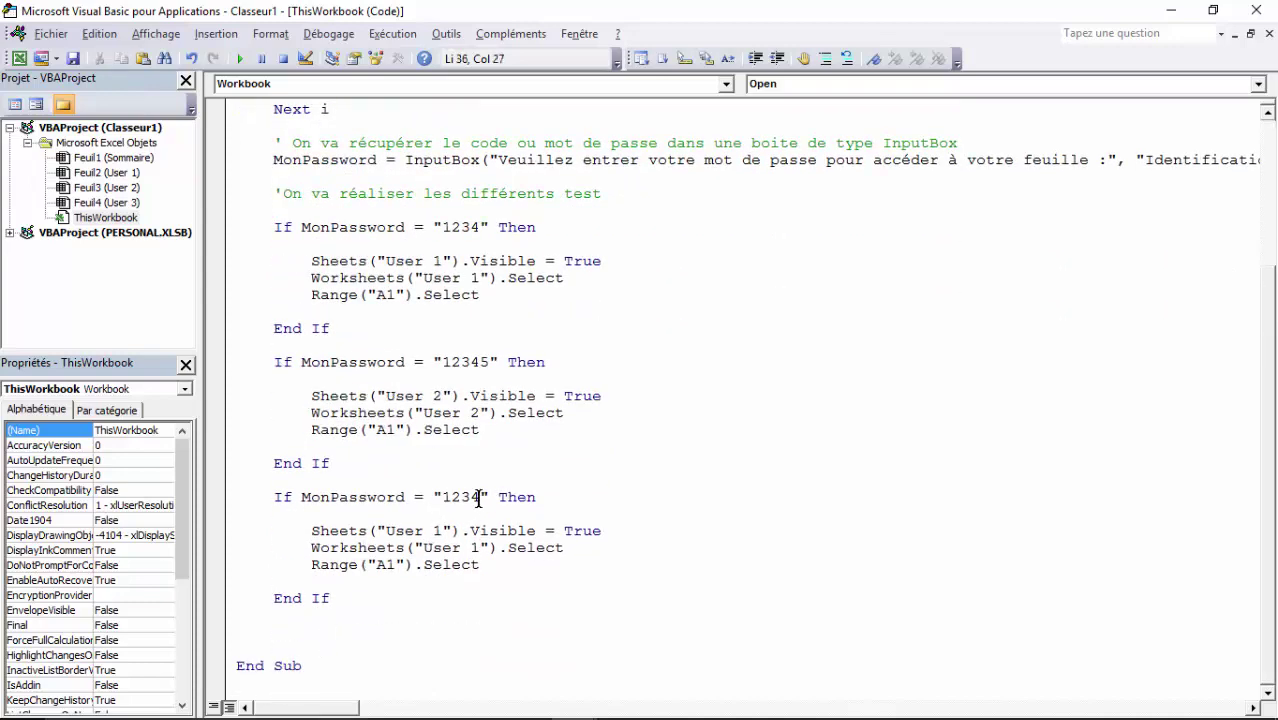
type("56")
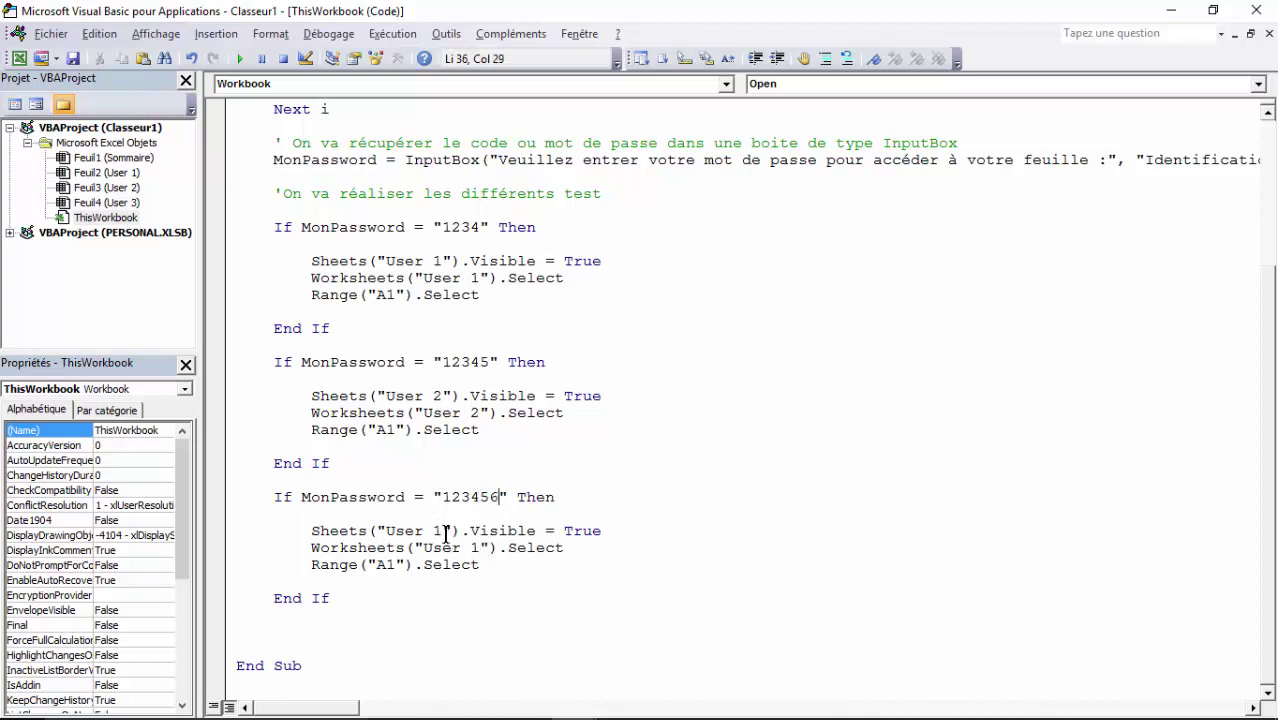
left_click(440, 530)
left_click_drag(440, 529, 435, 531)
type("3")
left_click(478, 548)
left_click_drag(477, 548, 471, 549)
type("3")
left_click(271, 627)
Add the comment 'Ouvrir toutes les feuilles si mot de passe administrateur'
type("'")
type("Ouvrir t")
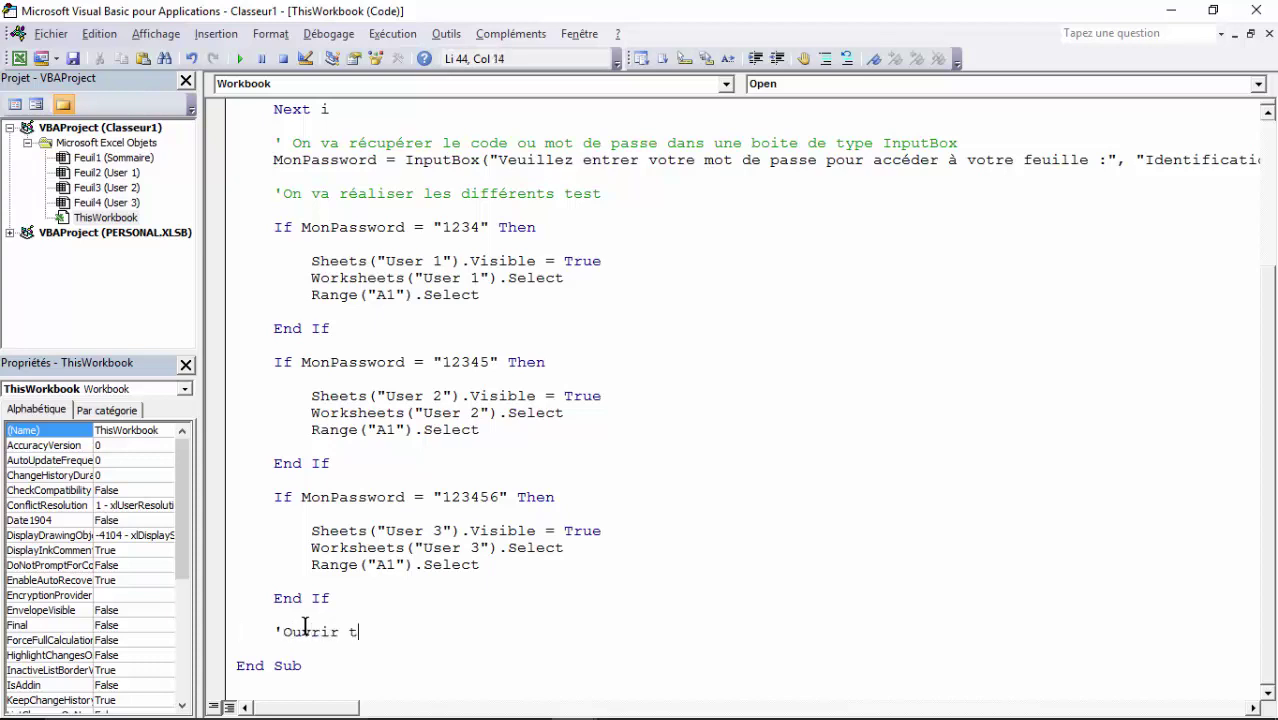
type("outes les ")
type("feuilles")
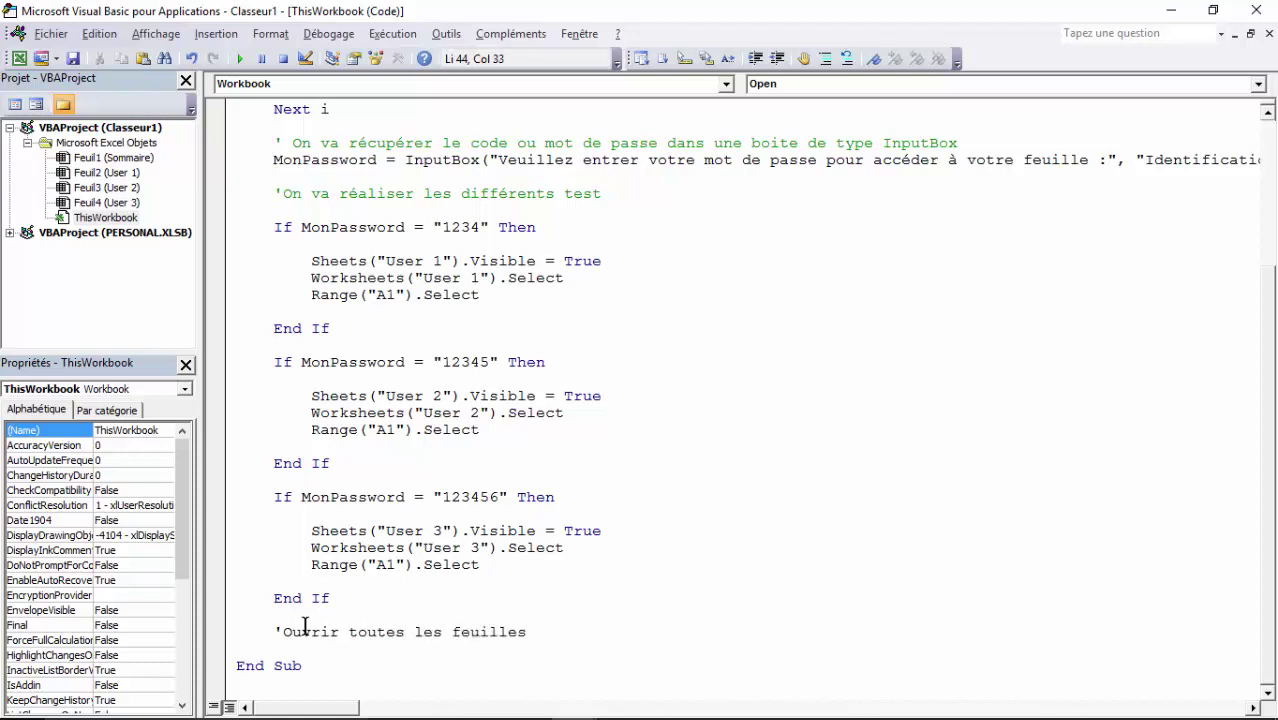
type(" si mo")
type("t de pass")
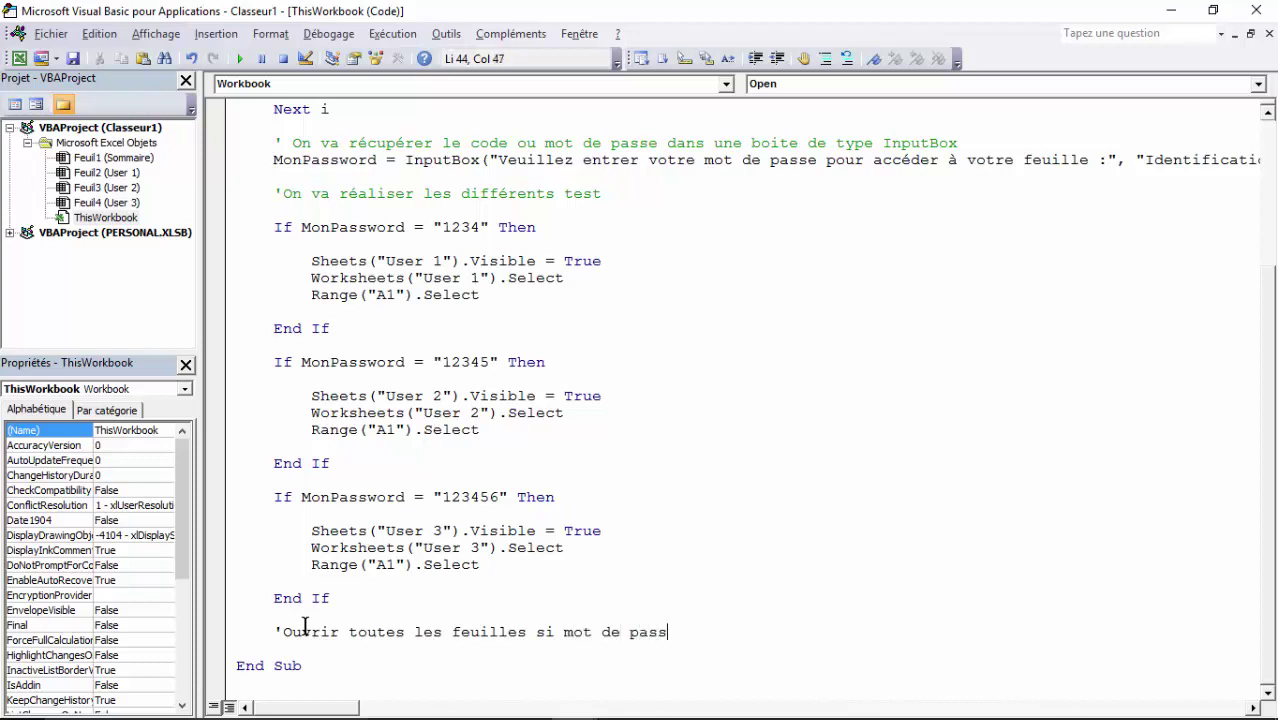
type("e adm")
key("BackSpace")
type("inistr")
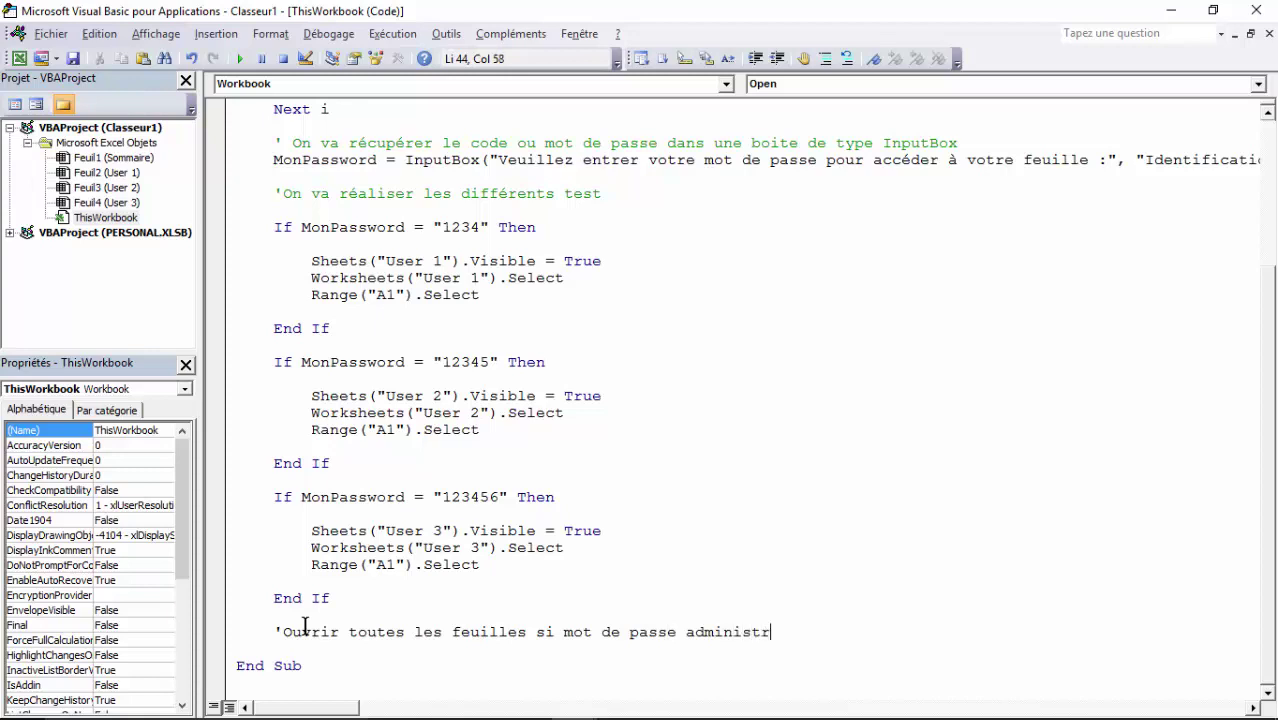
type("ateur")
key("Return")
key("Return")
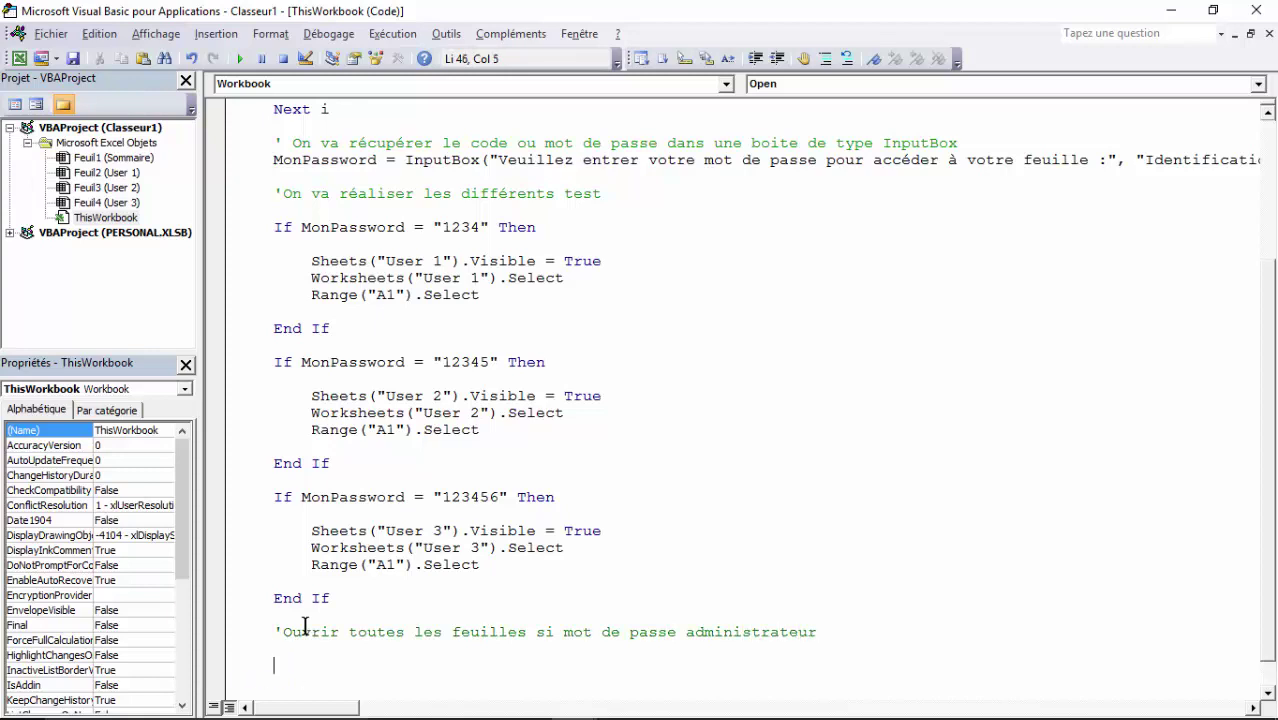
key("ctrl+v")
scroll(310, 590, "down", 1)
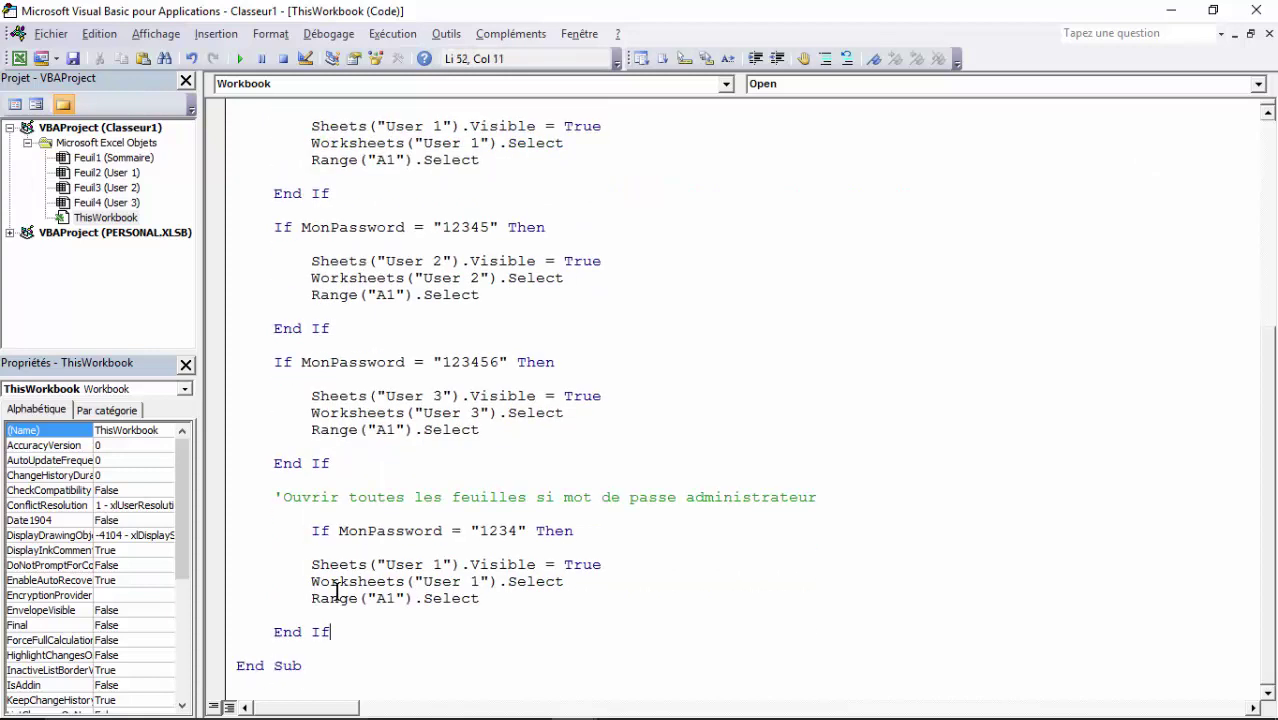
left_click(515, 528)
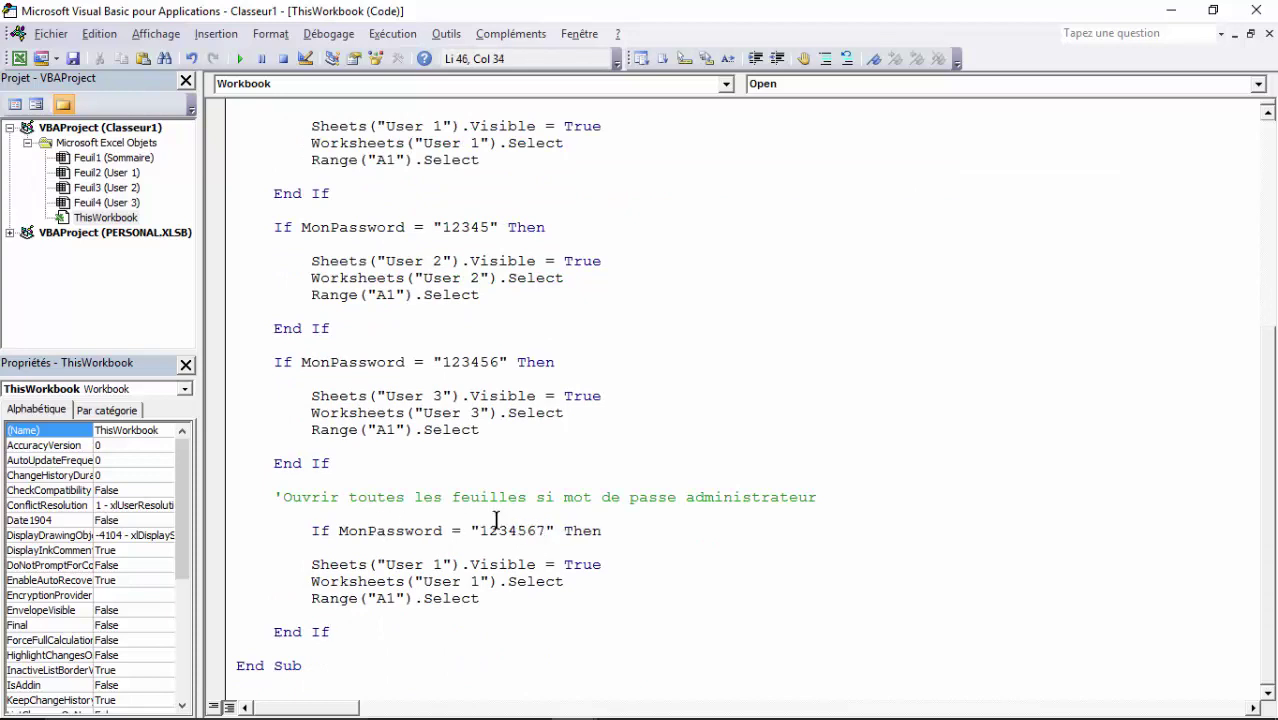
left_click(313, 564)
Wrap the admin password's unhide lines in a For i = 1 To Sheets.Count … Next i loop
key("Return")
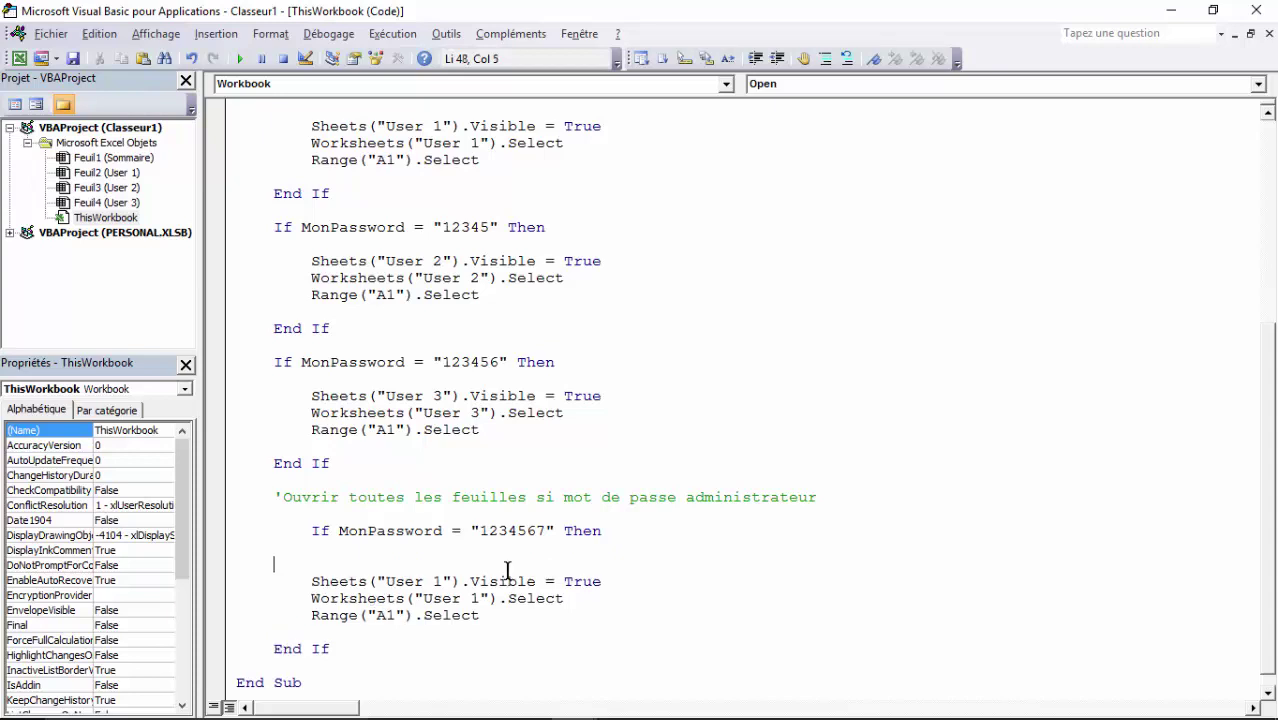
type("for i")
type("=1 ")
type("to ")
type("she")
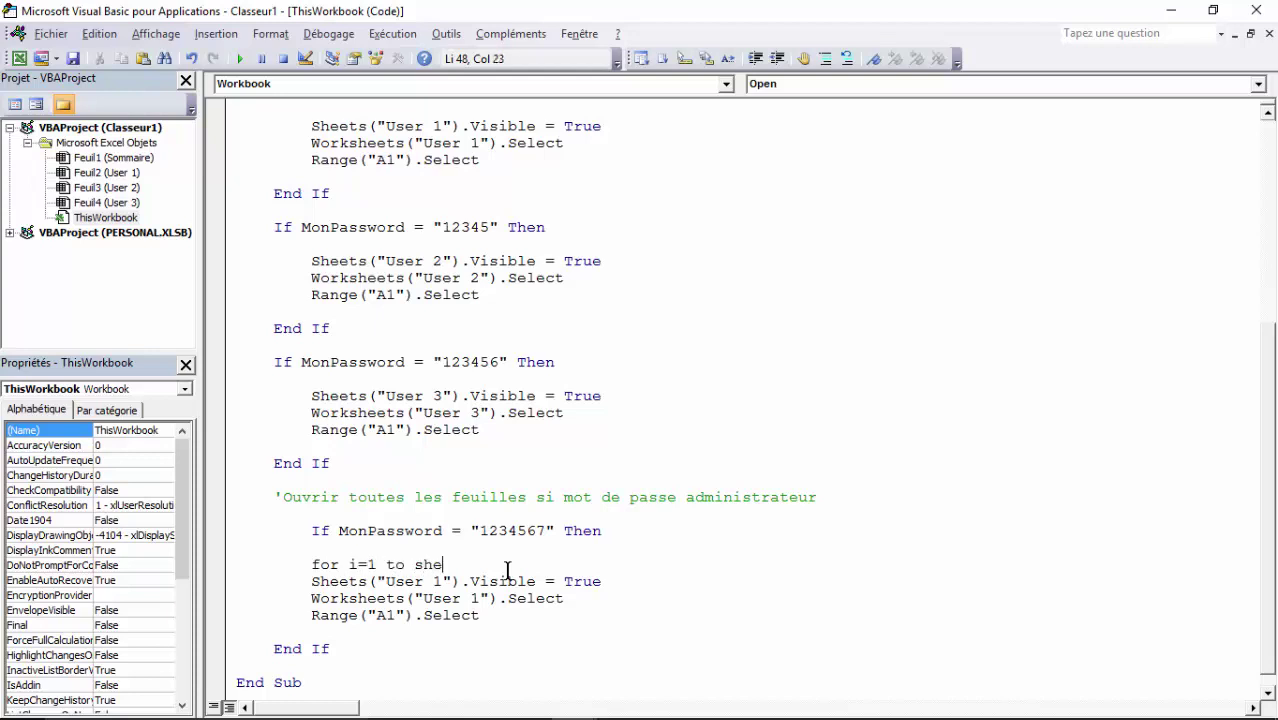
type("ets")
type(".coutn")
key("BackSpace")
key("BackSpace")
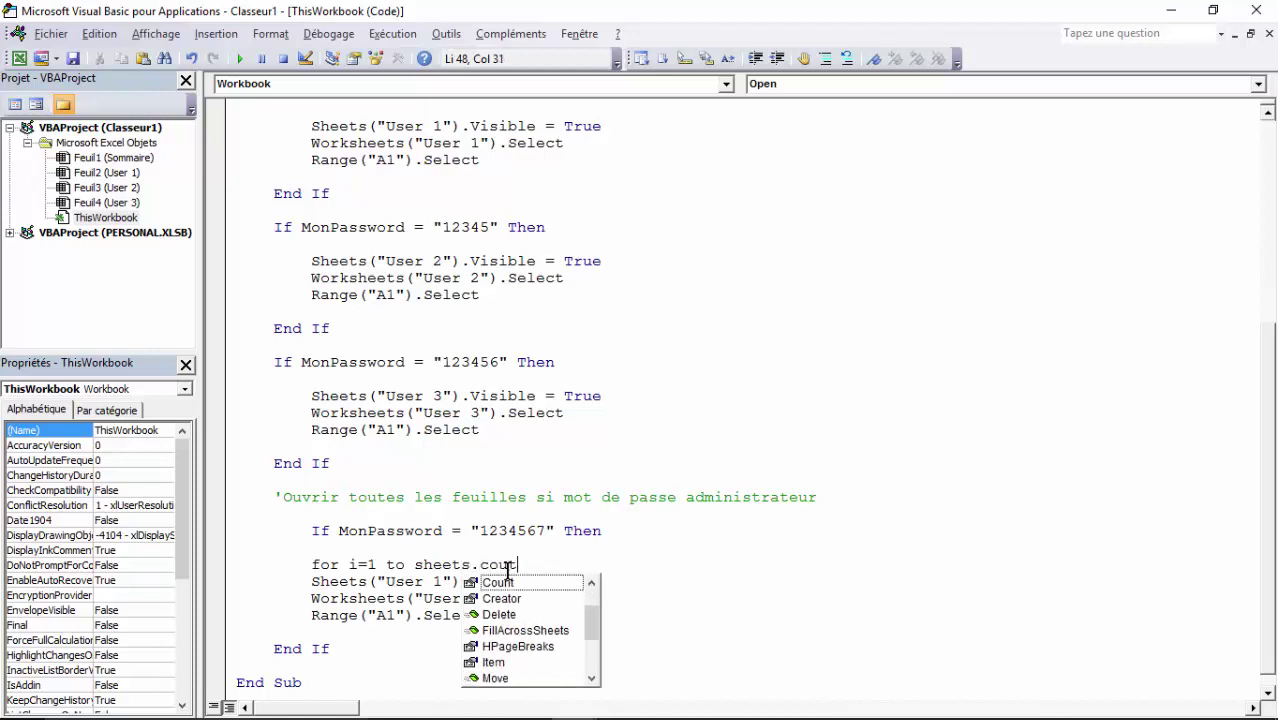
type("nt")
key("Return")
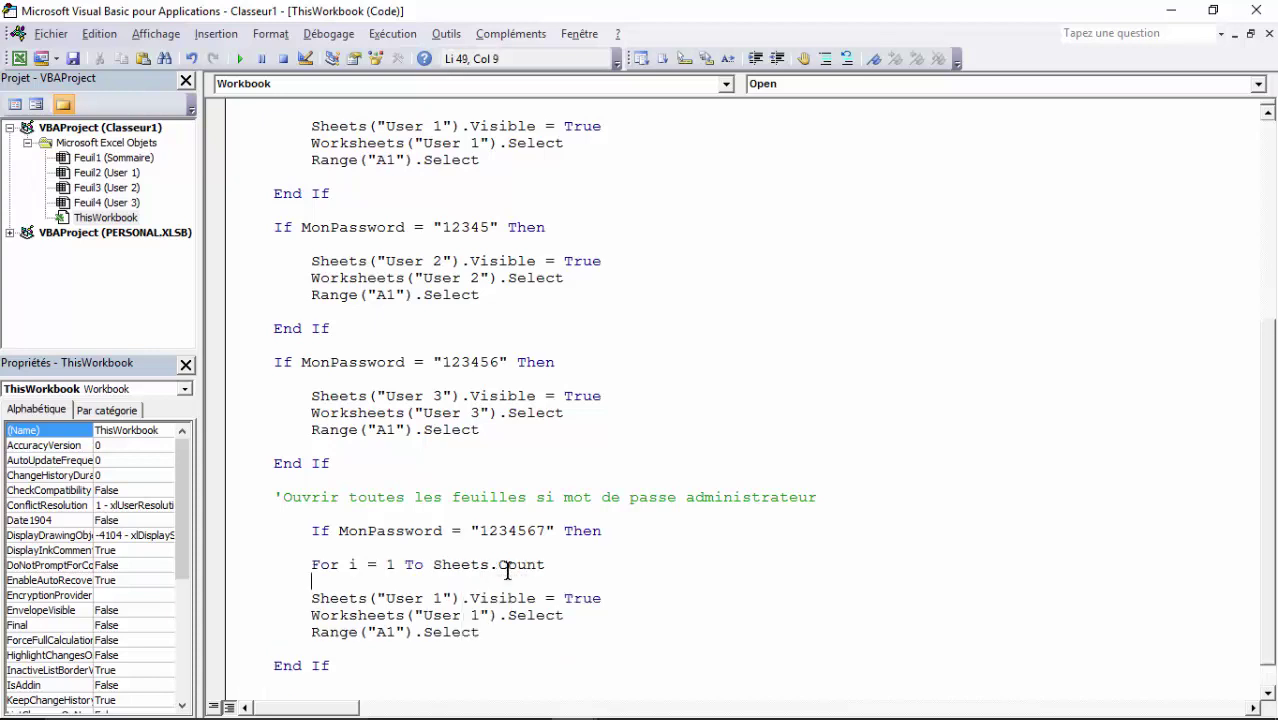
key("Return")
key("Return")
key("Down")
key("Down")
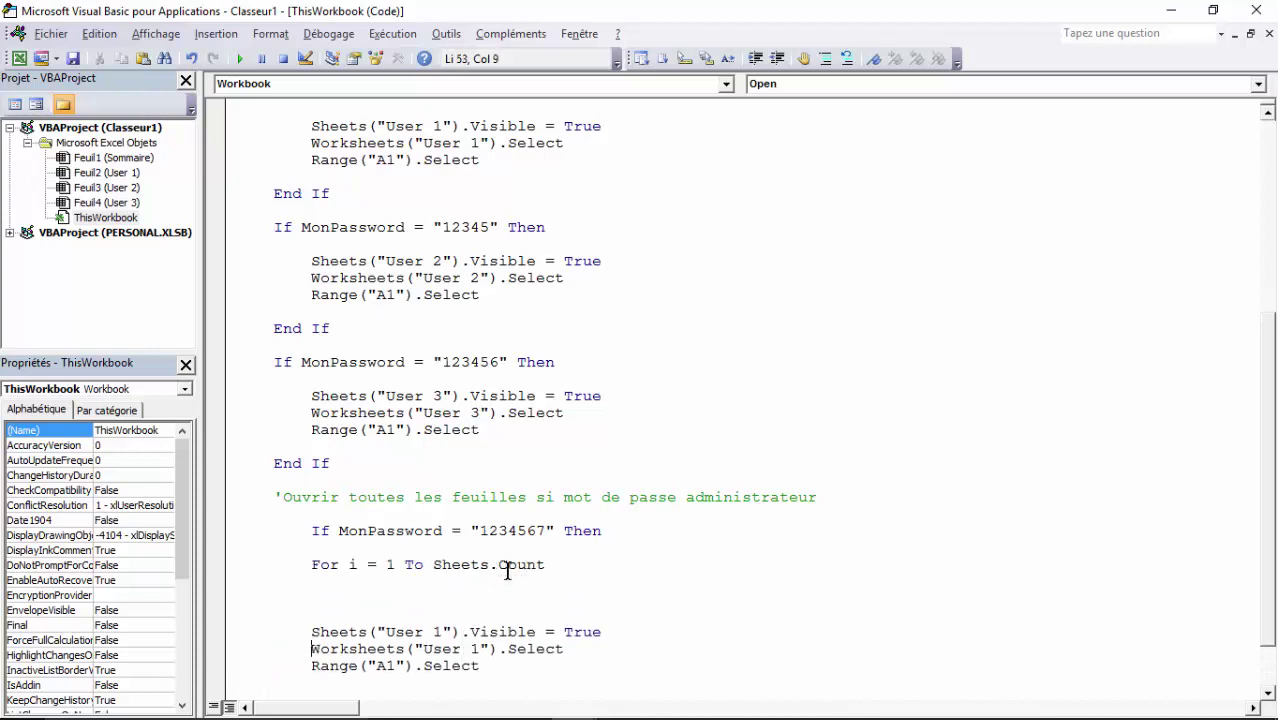
key("Down")
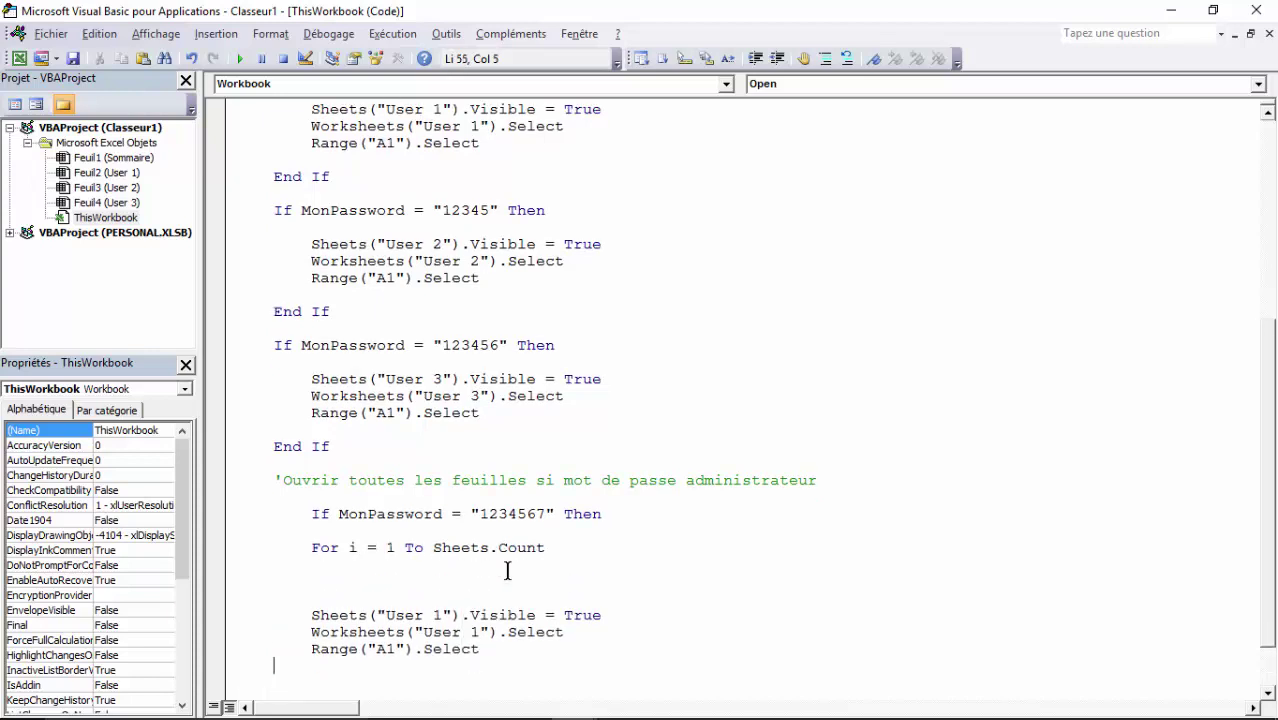
type("nex")
type("t i")
key("Up")
key("Up")
key("Up")
key("Up")
key("Up")
key("Delete")
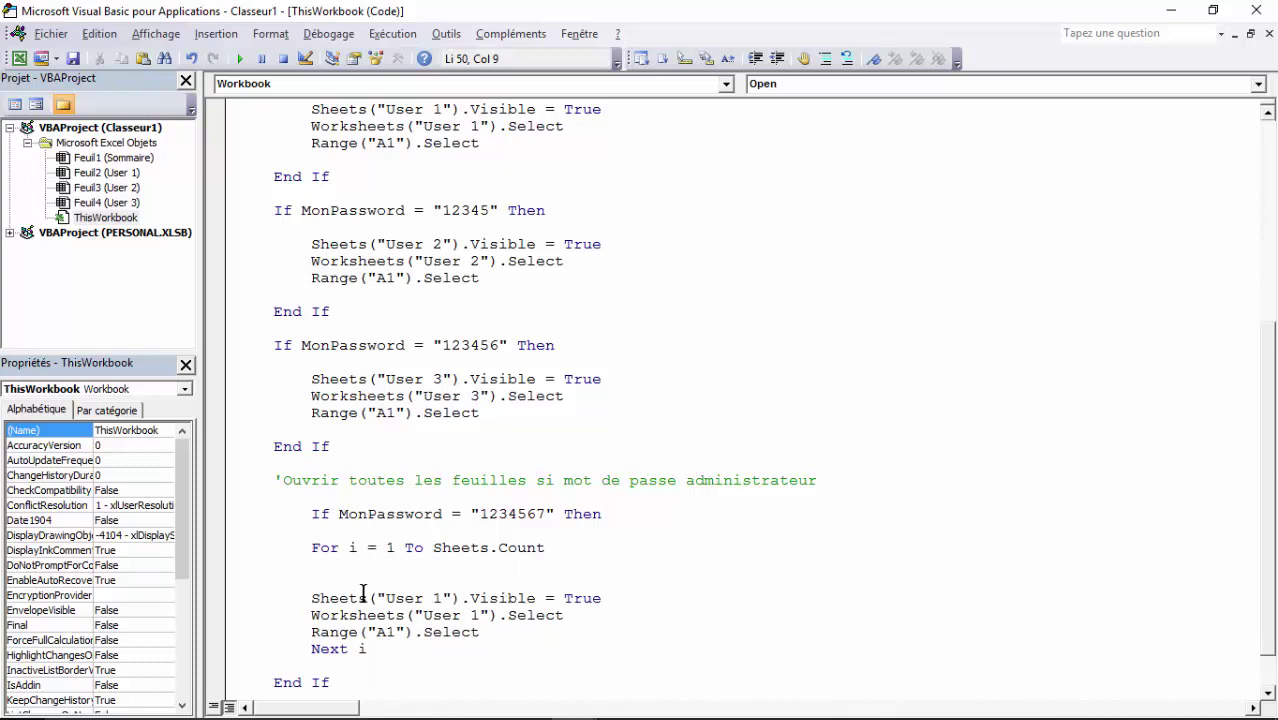
Change the sheet name "User 1" to "User " & i and delete the Worksheets and Range Select lines
left_click(420, 598)
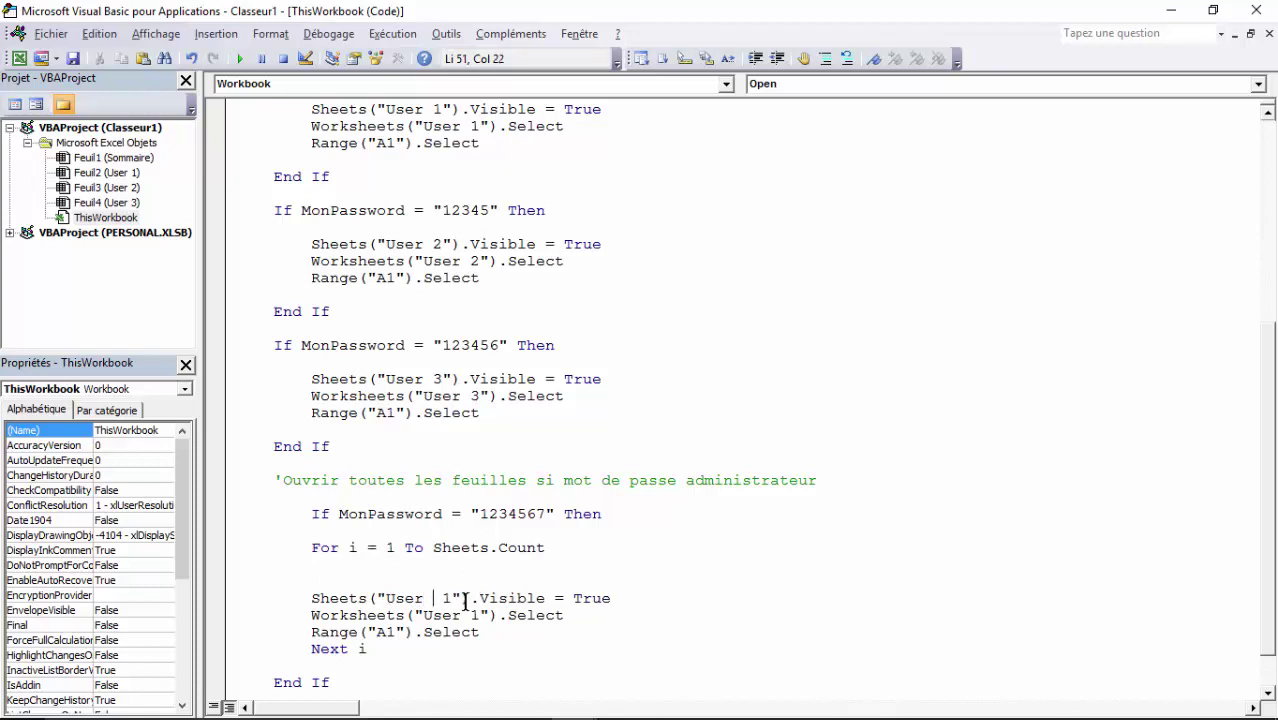
type("\"&i")
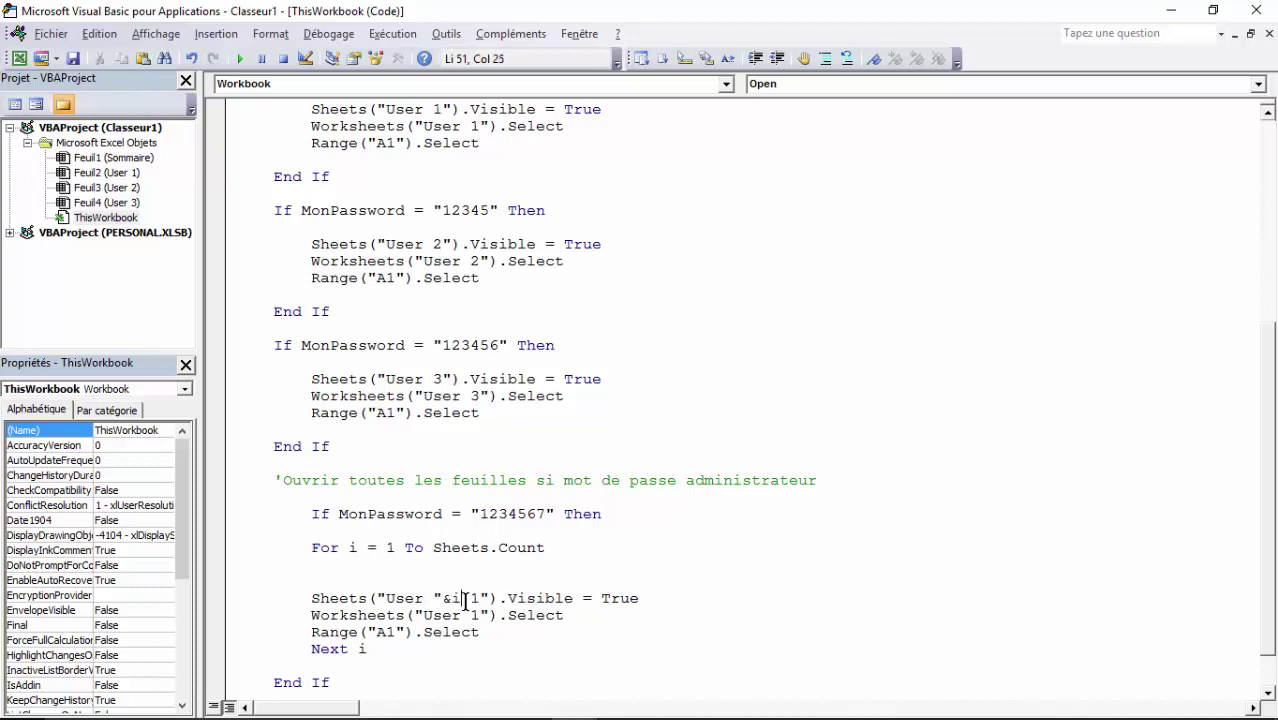
key("Delete")
key("Delete")
key("Delete")
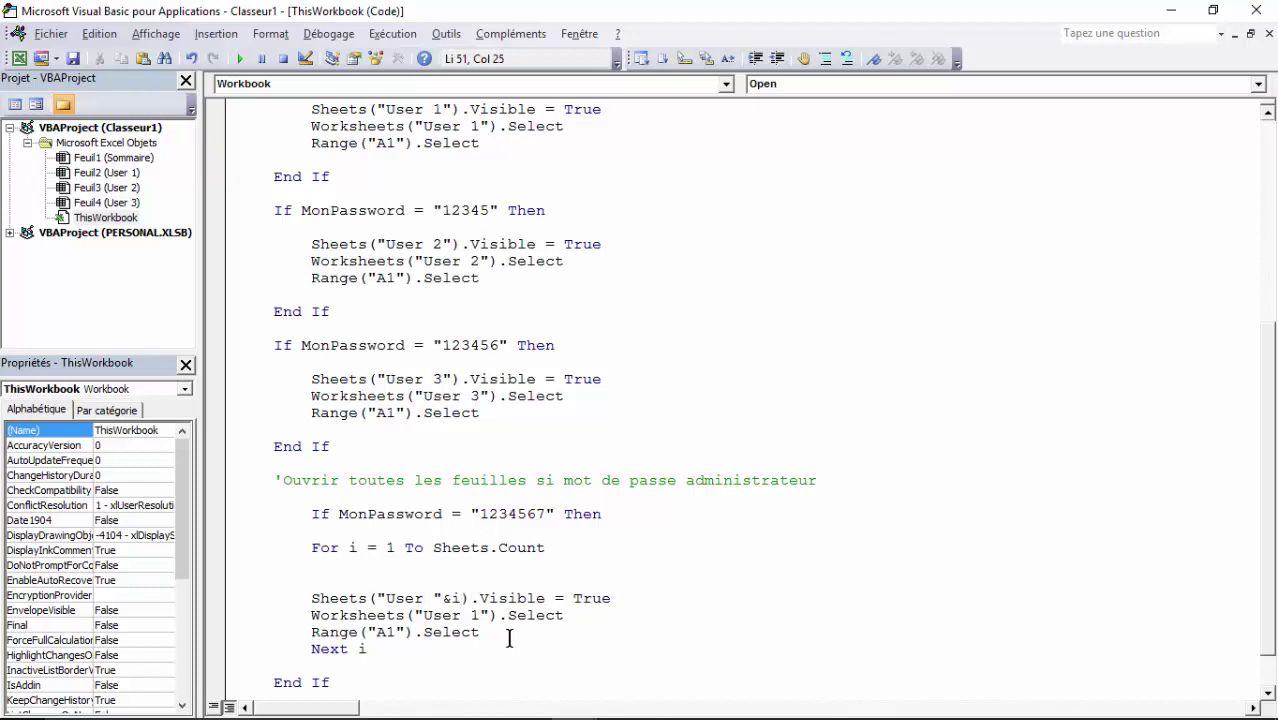
left_click_drag(500, 634, 292, 622)
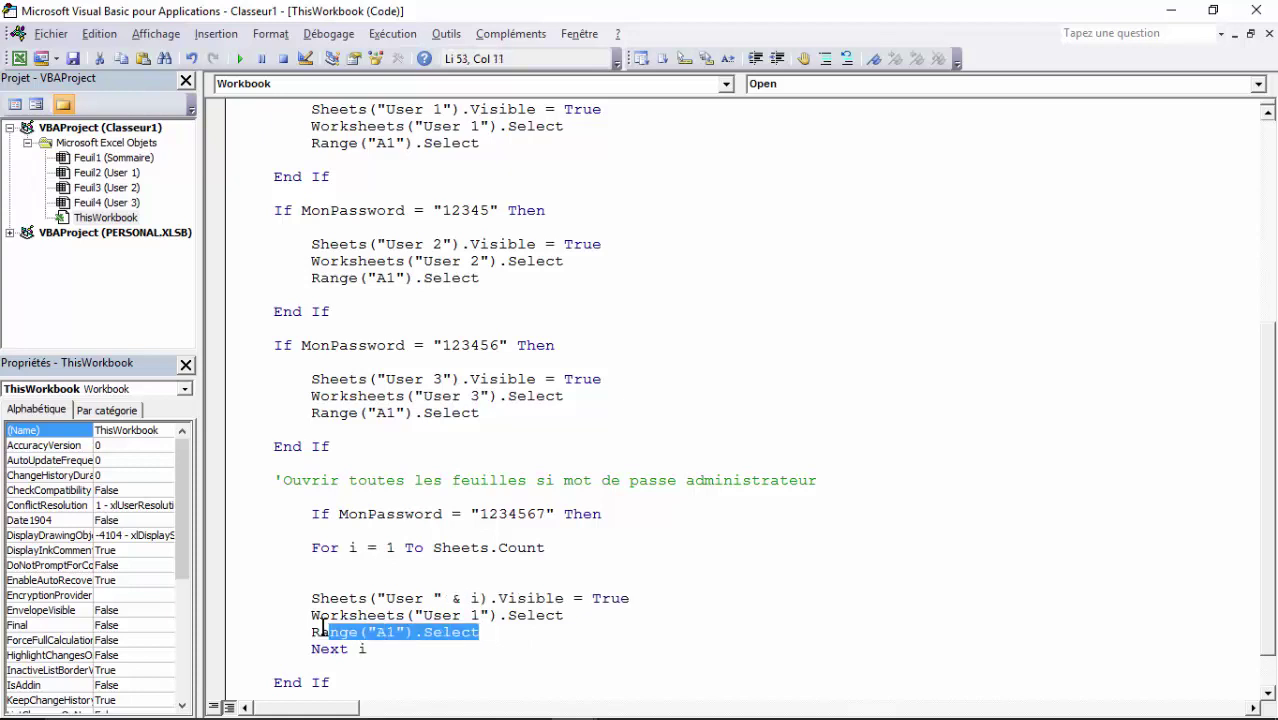
key("Delete")
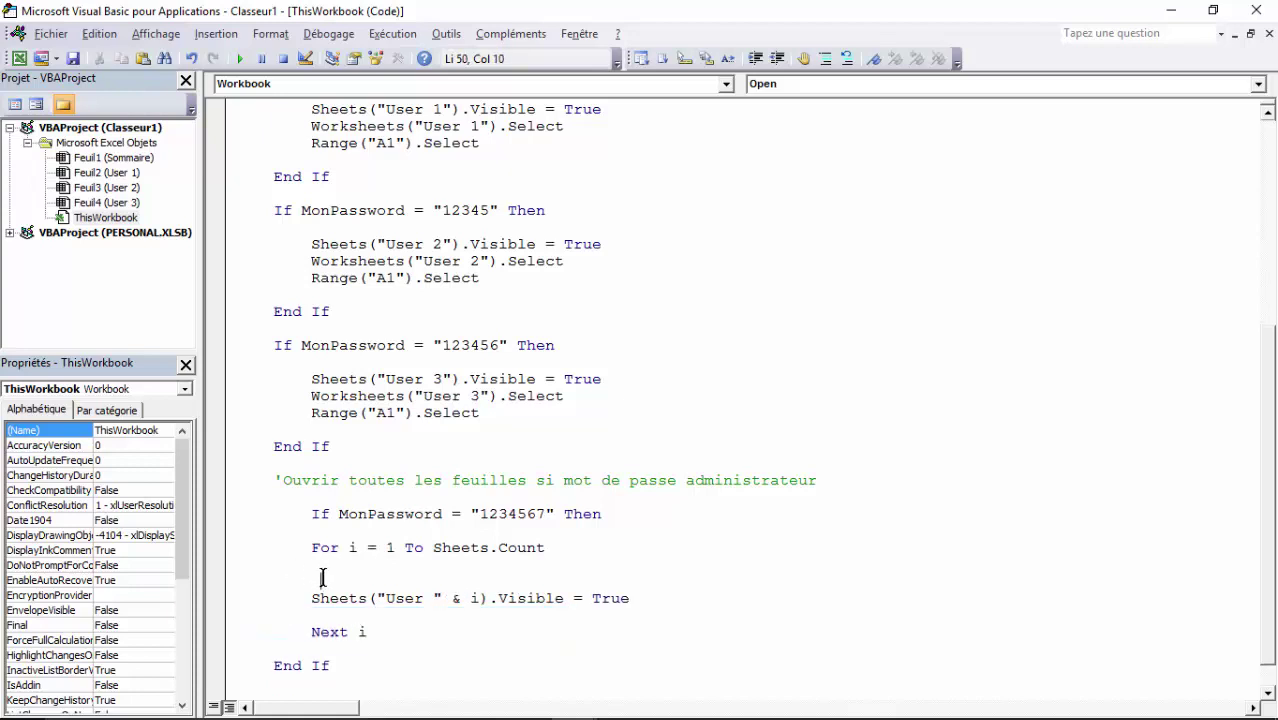
Remove the blank lines inside the loop and indent the Sheets line under the loop header
left_click(323, 563)
key("Delete")
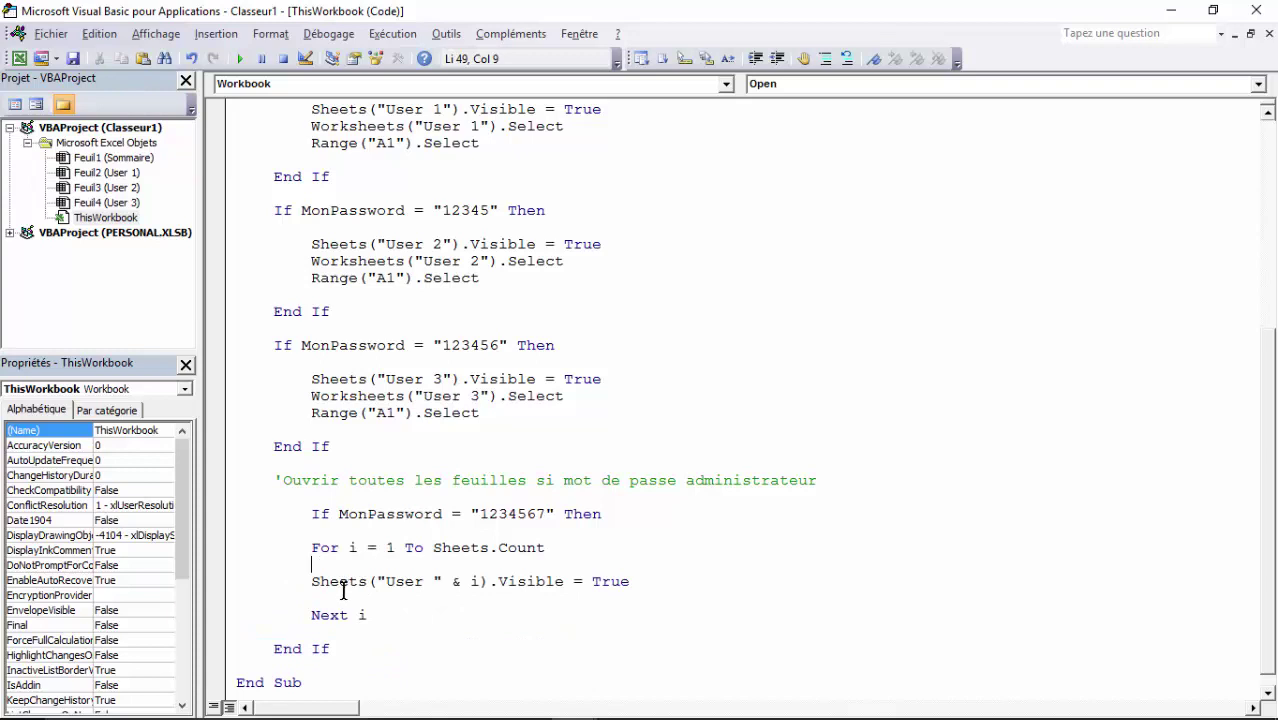
left_click(227, 568)
key("End")
left_click(227, 568)
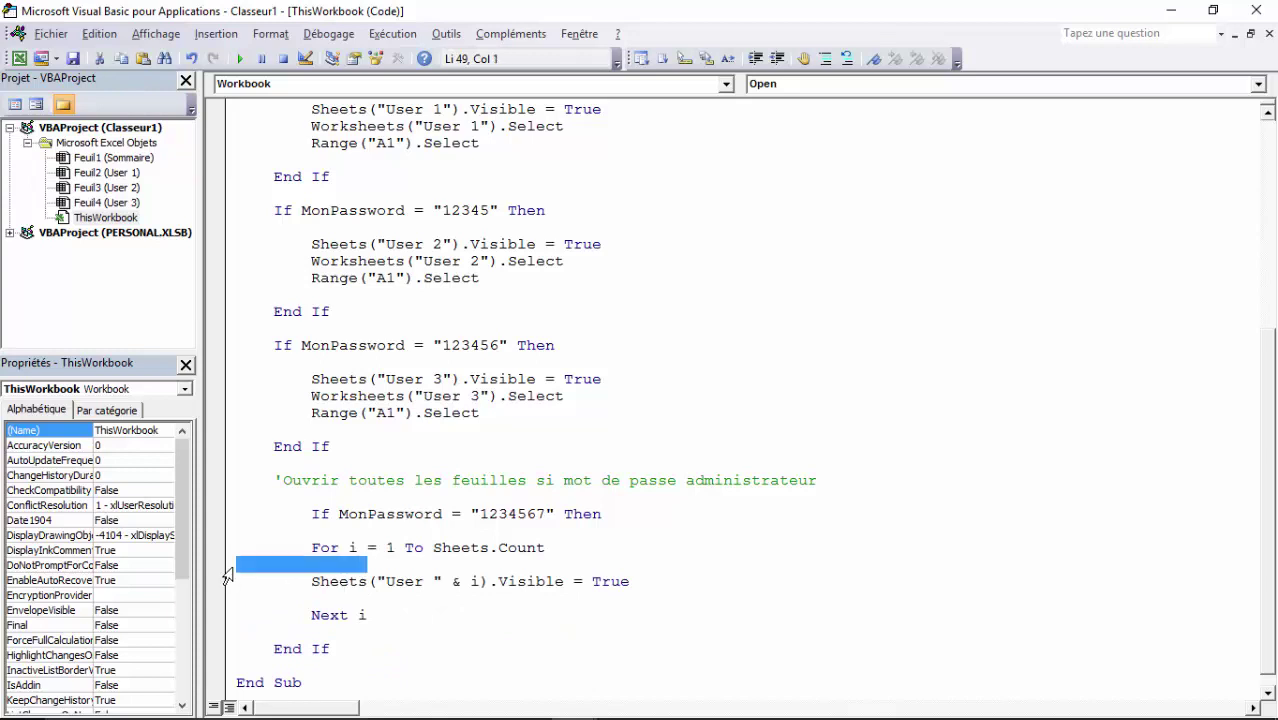
key("Delete")
key("Down")
left_click(227, 583)
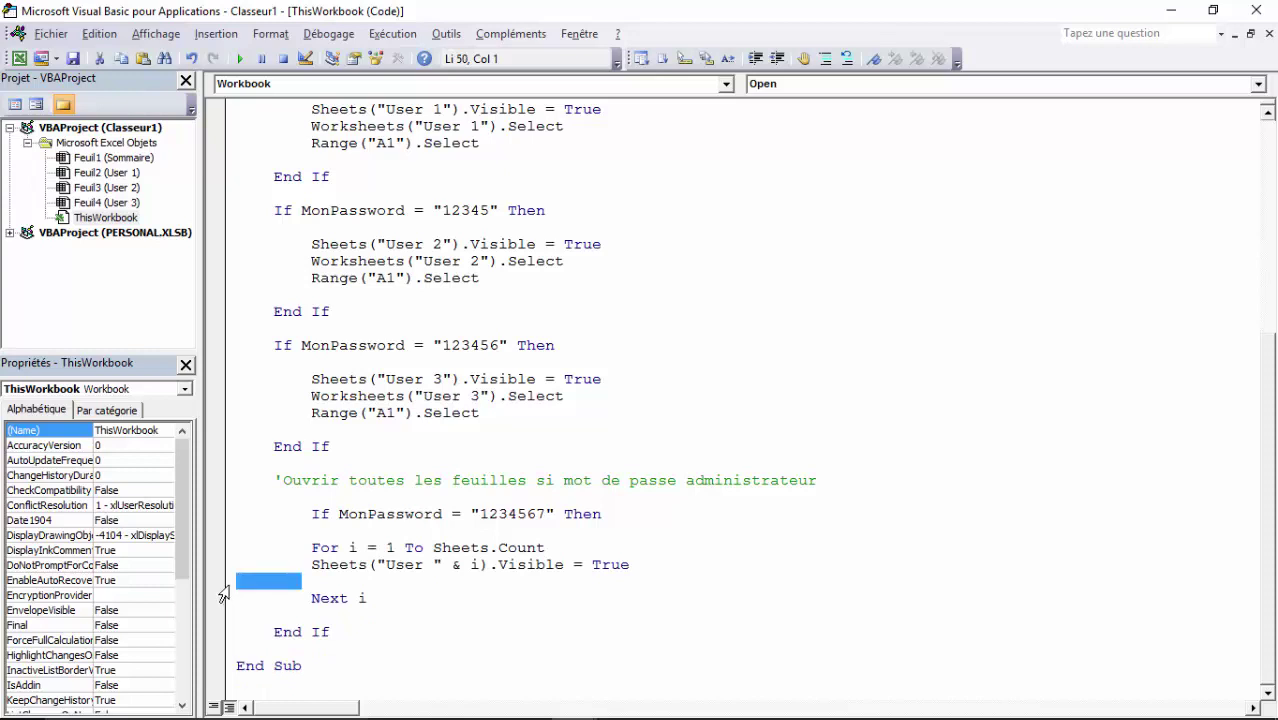
key("Delete")
left_click(310, 581)
key("Tab")
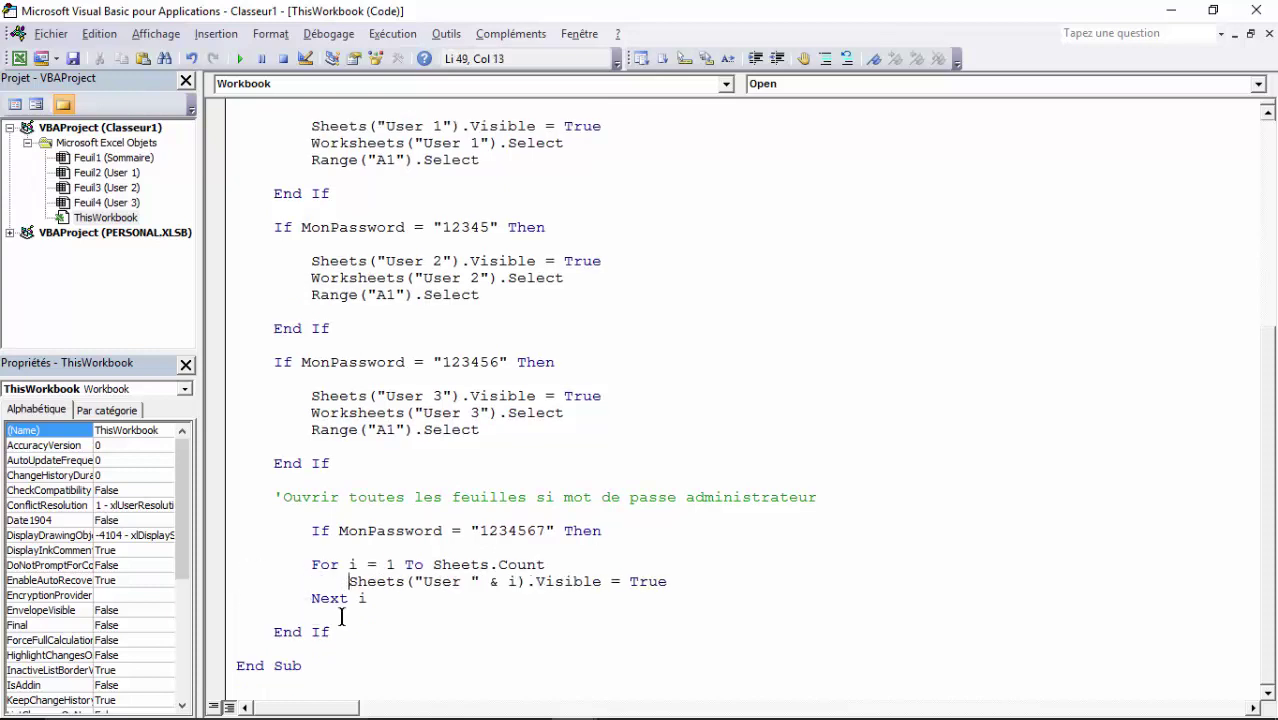
left_click(366, 565)
scroll(419, 451, "up", 2)
scroll(422, 445, "up", 5)
scroll(427, 430, "down", 4)
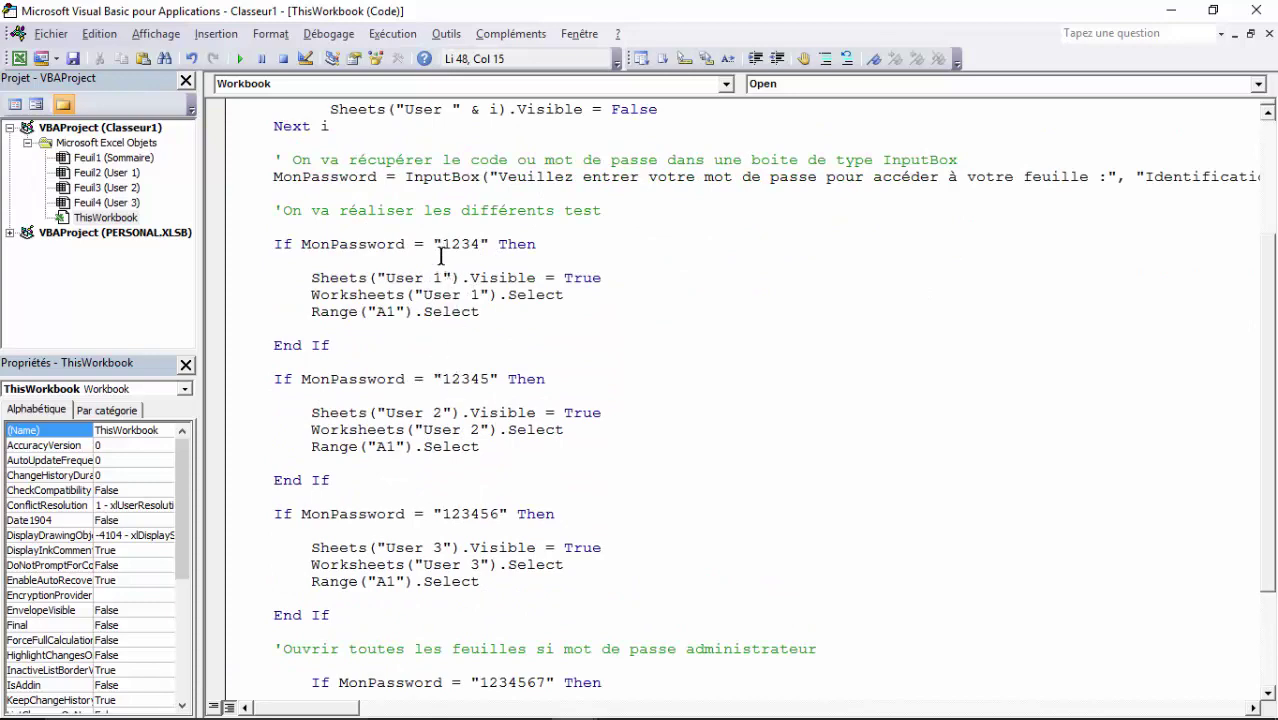
scroll(437, 255, "up", 4)
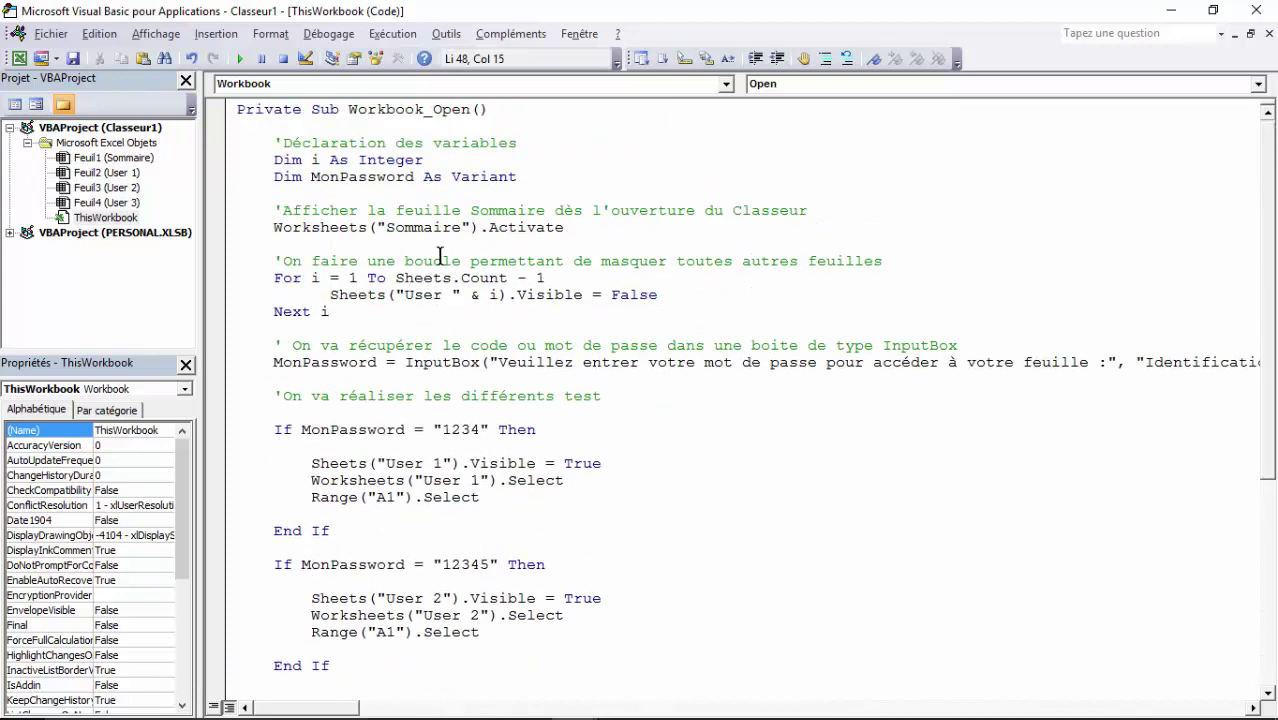
Save to Bureau as FichierCode, type Classeur Excel (prenant en charge les macros)
left_click(74, 58)
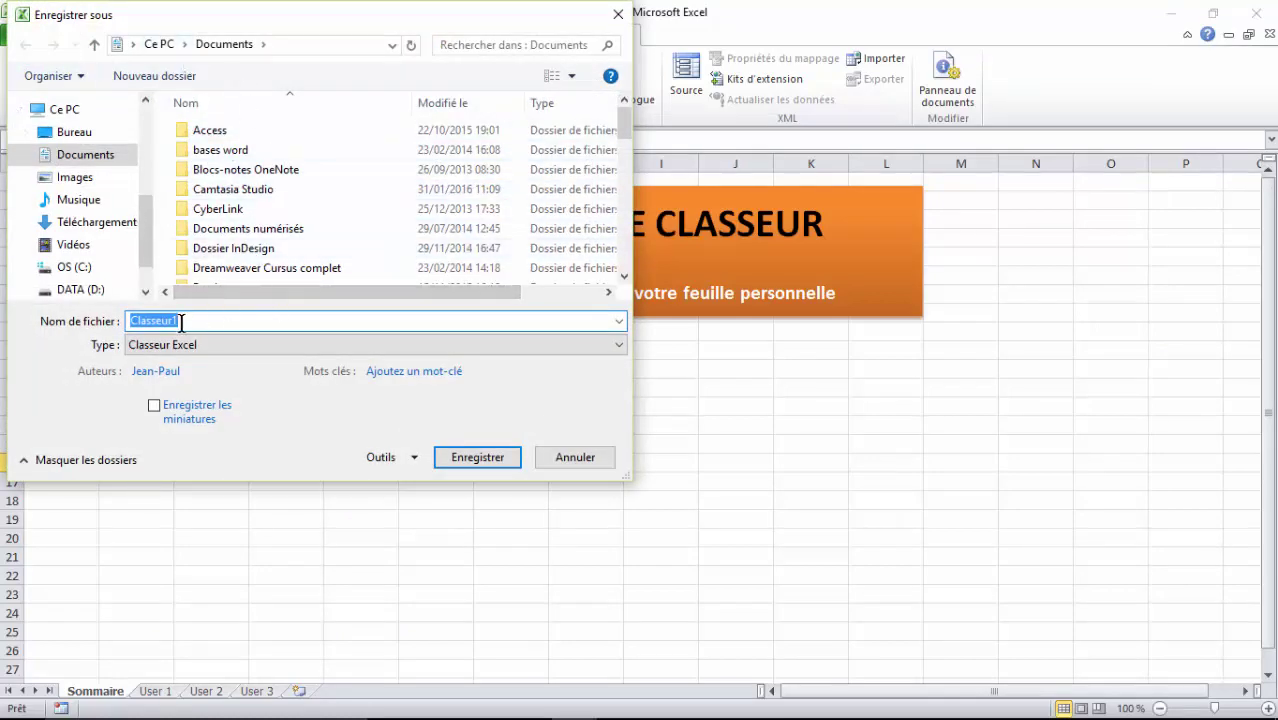
left_click(62, 133)
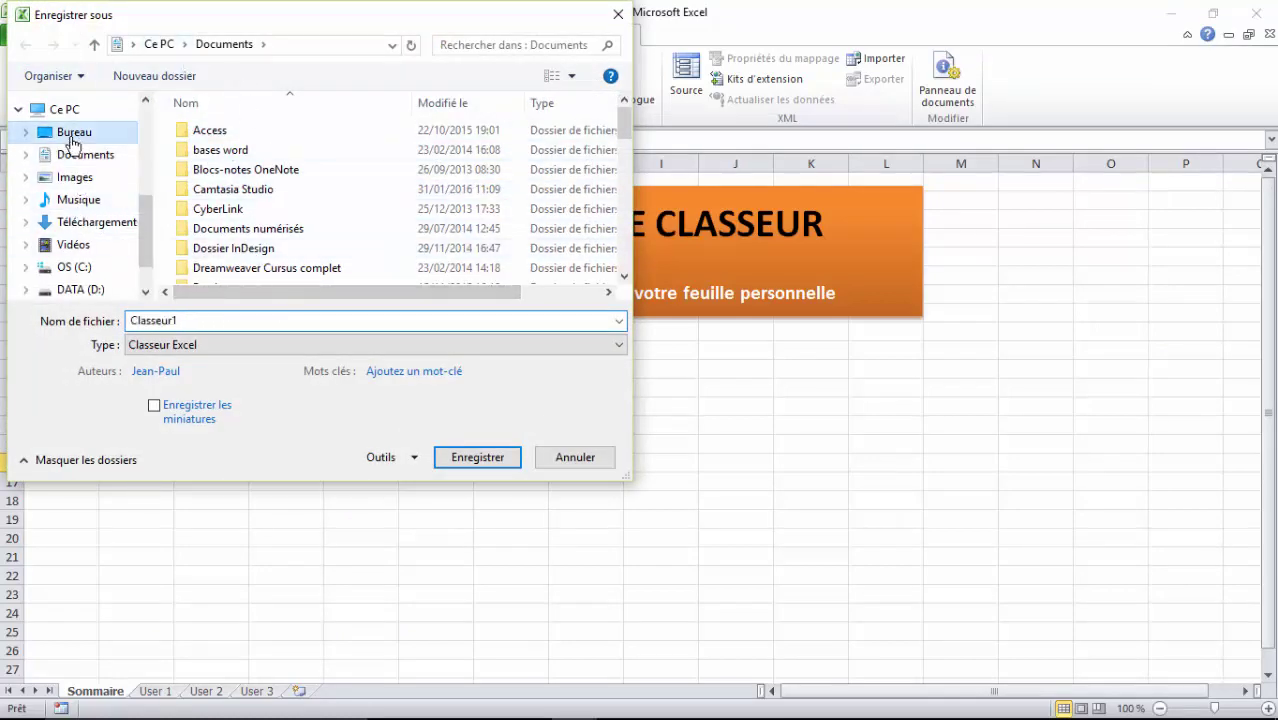
double_click(217, 320)
type("FichierCode")
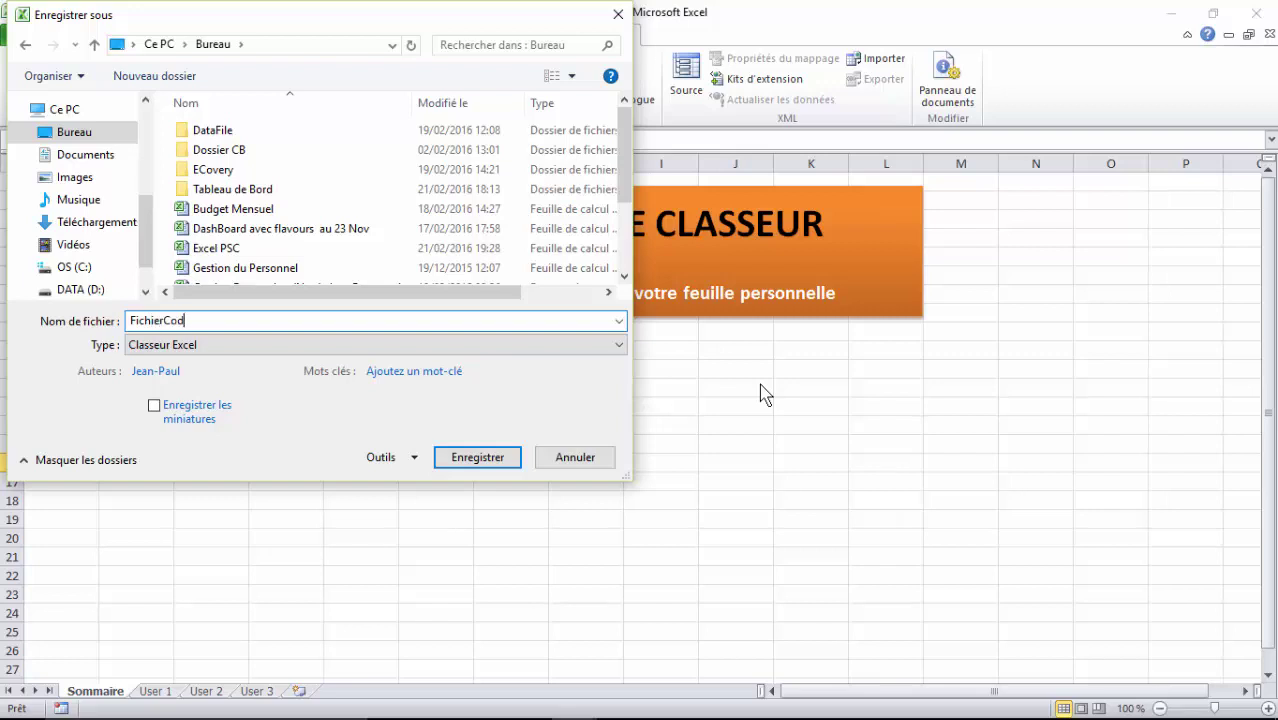
left_click(508, 345)
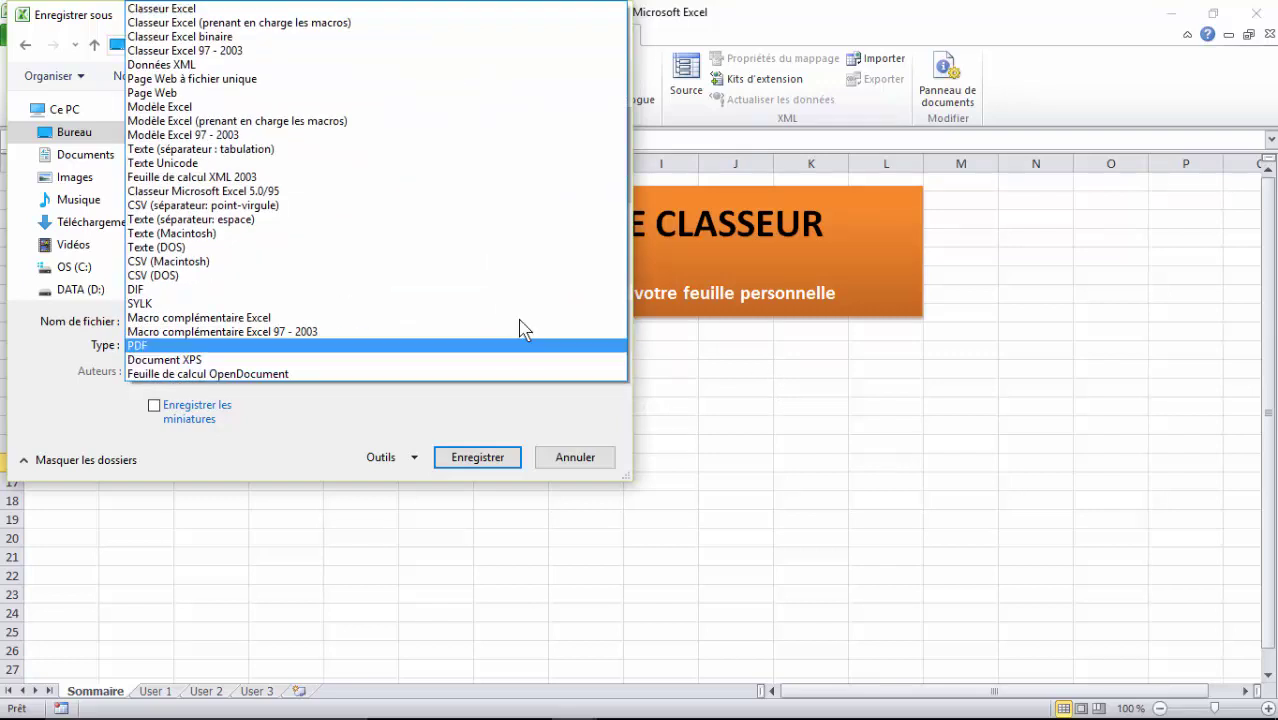
left_click(240, 22)
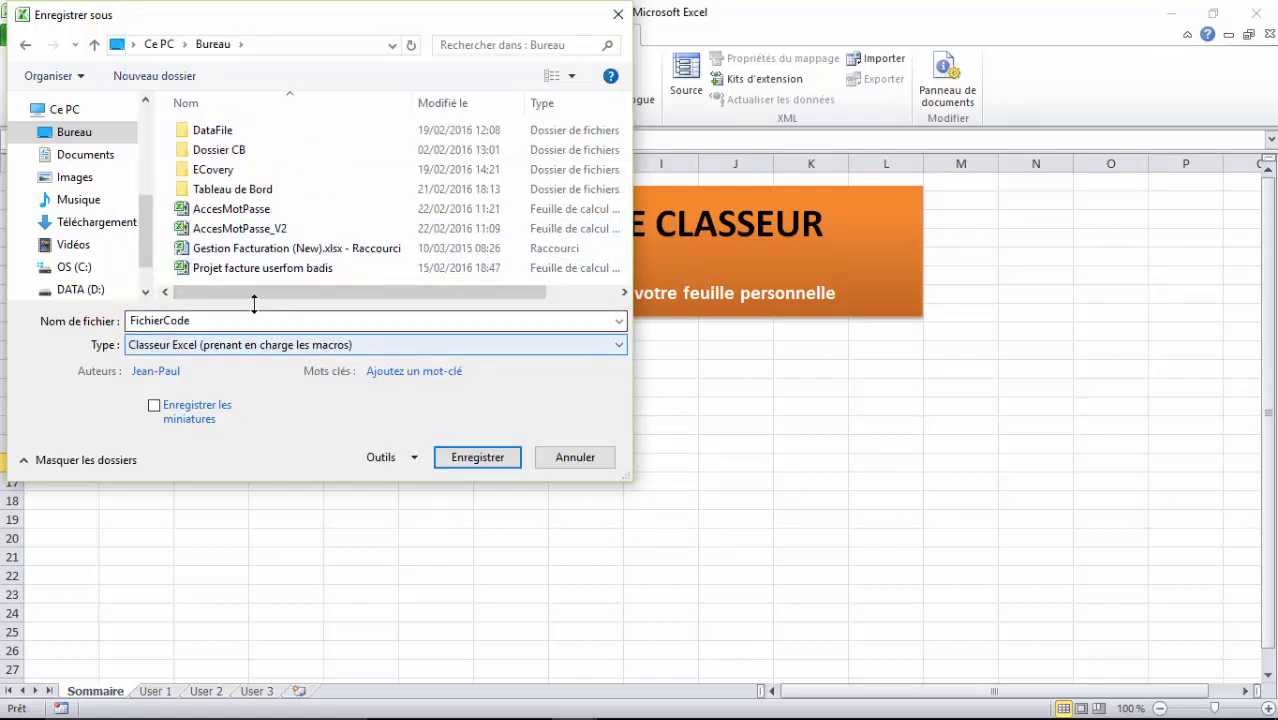
left_click(477, 457)
key("alt+F11")
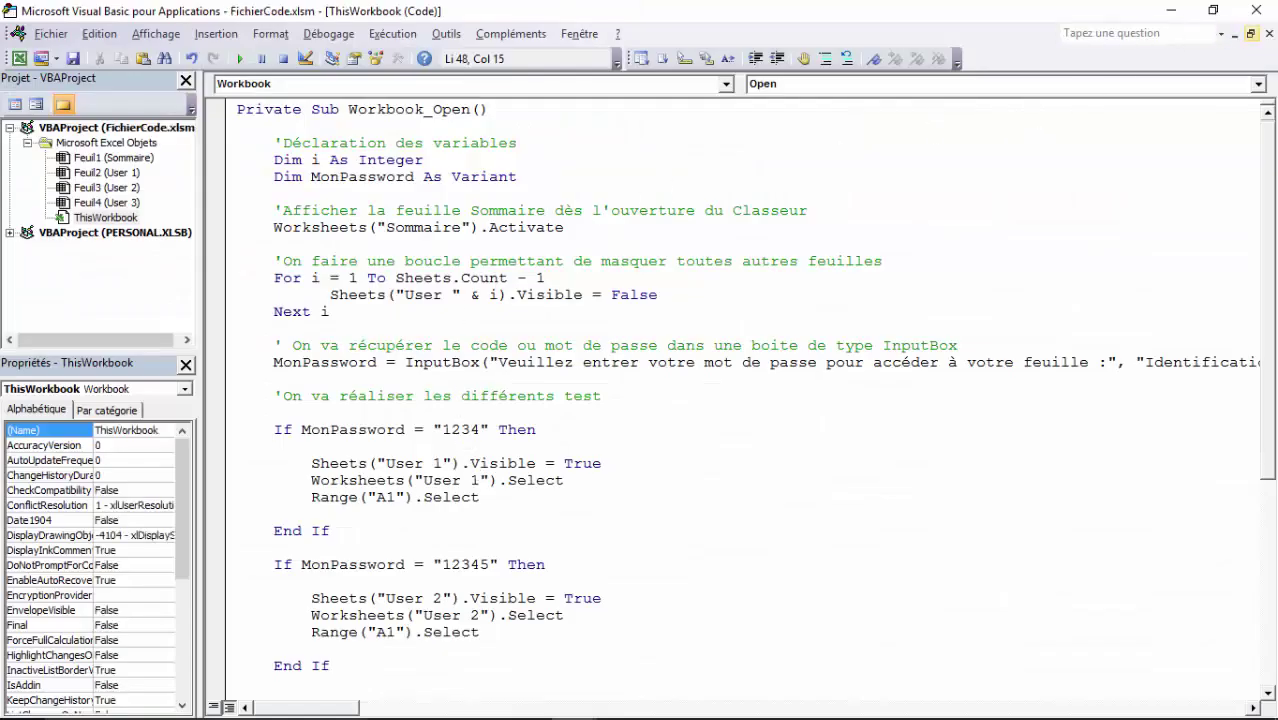
Close the VBA editor, the workbook and Excel, then reopen FichierCode from the desktop
left_click(1268, 31)
left_click(1256, 9)
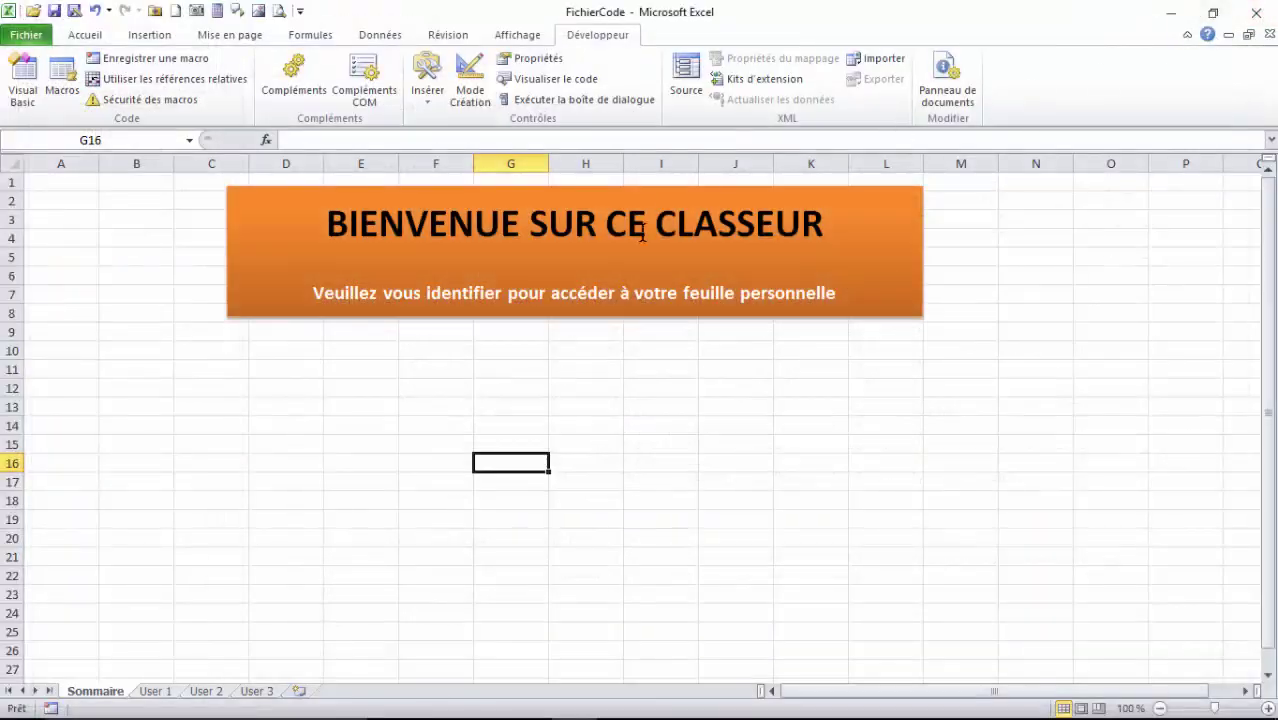
left_click(1268, 34)
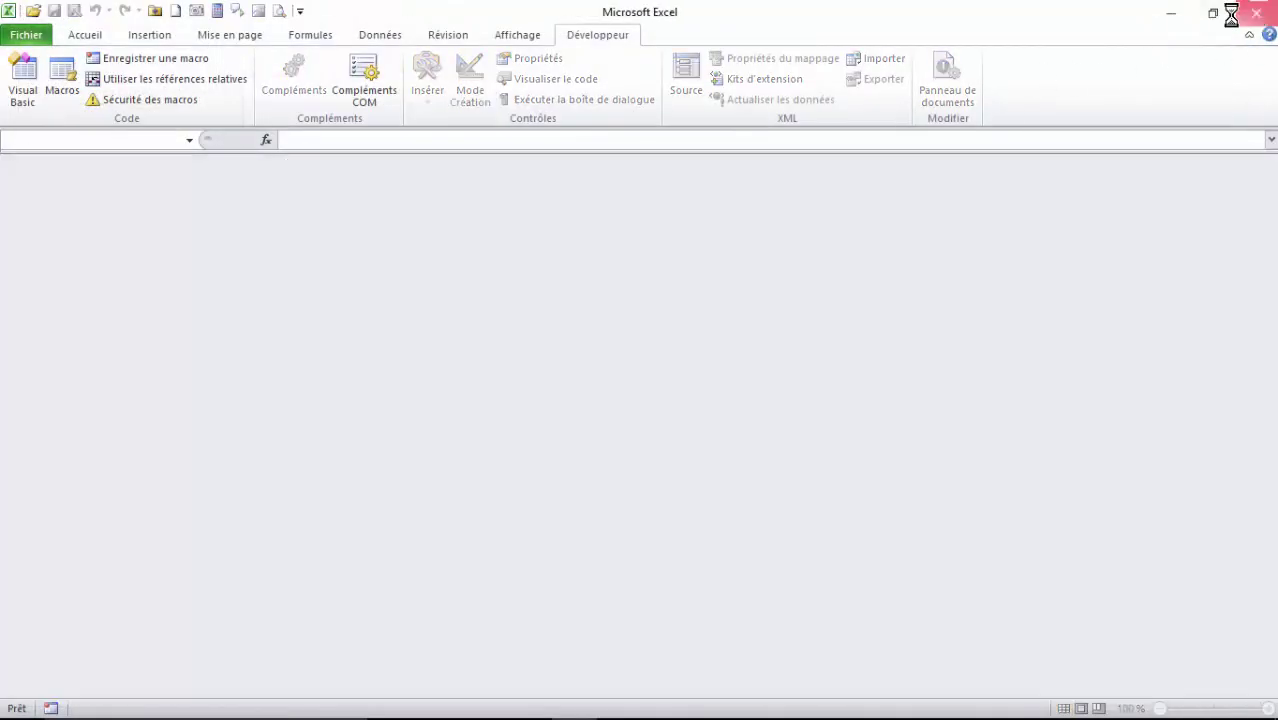
left_click(1256, 9)
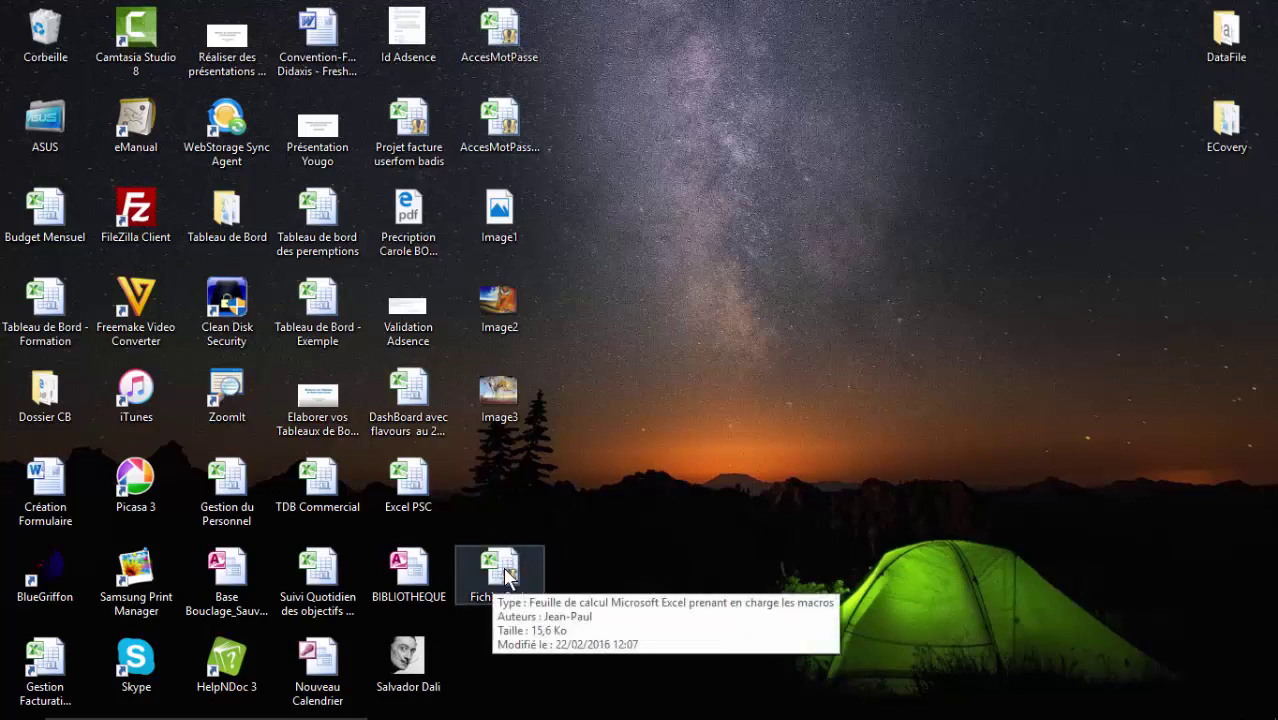
left_click_drag(502, 575, 503, 495)
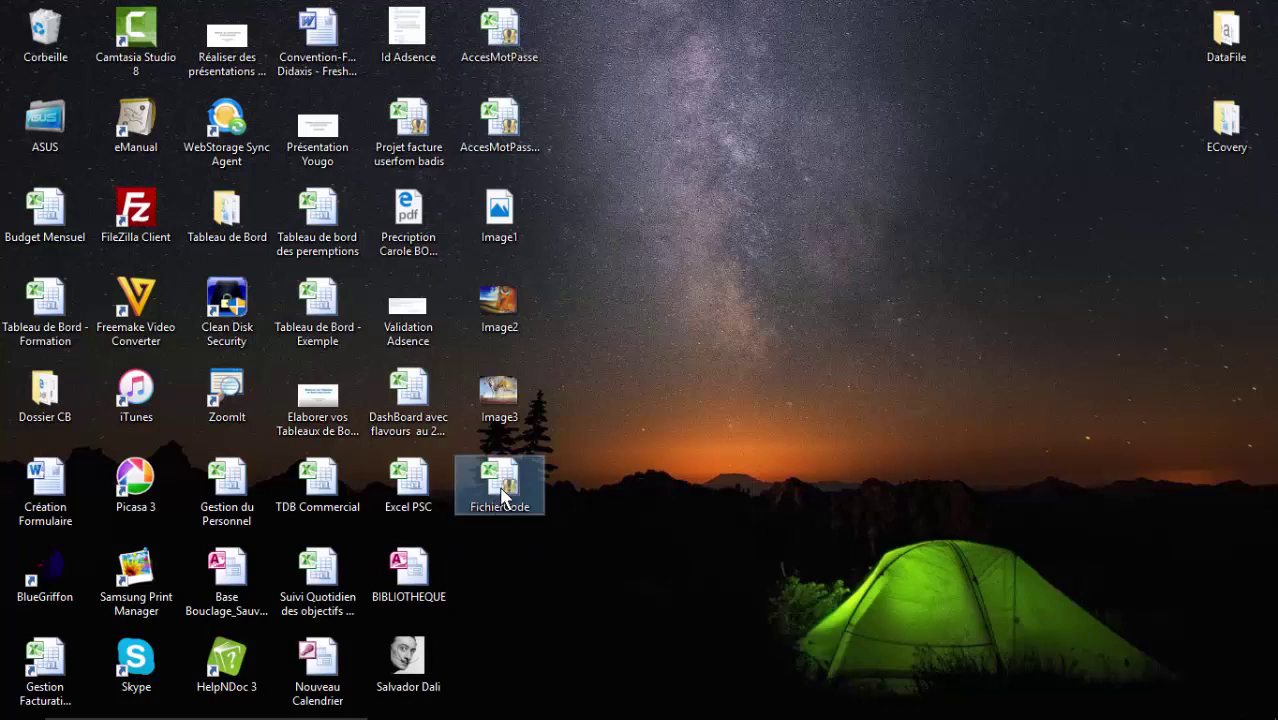
double_click(503, 495)
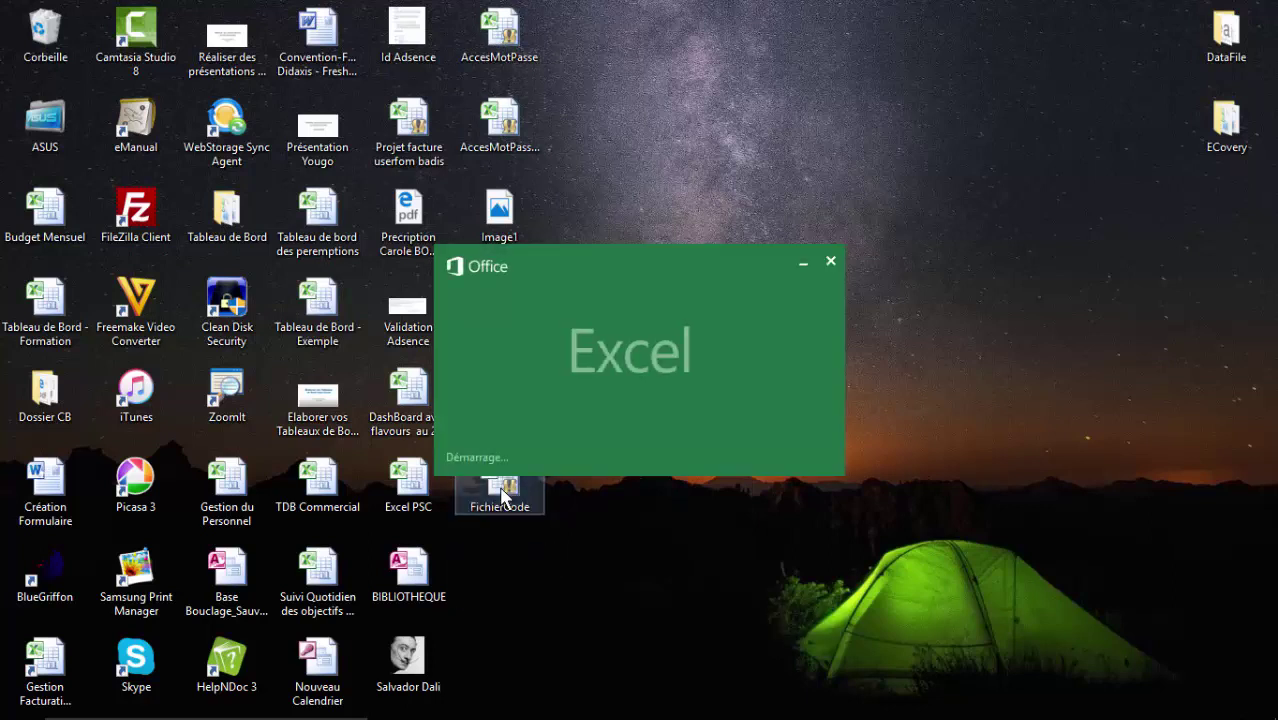
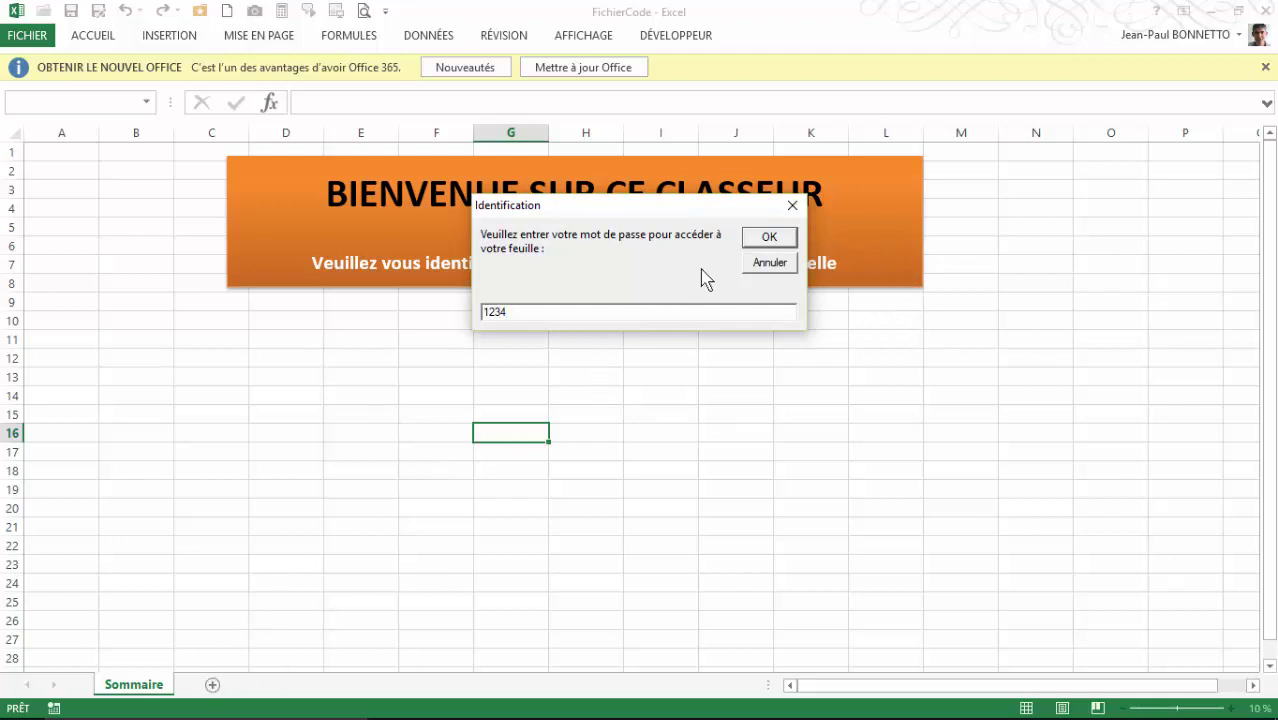
Confirm the first user's password and check the Sommaire and User 1 sheets
left_click(767, 238)
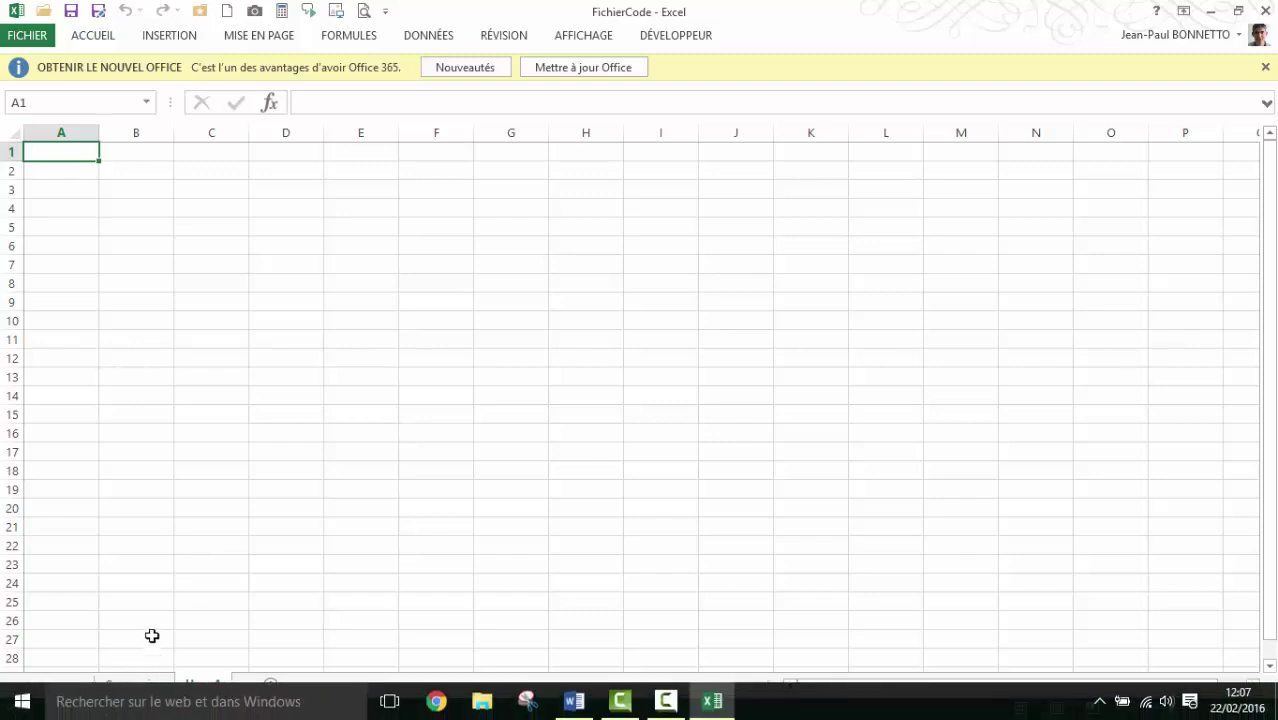
left_click(140, 684)
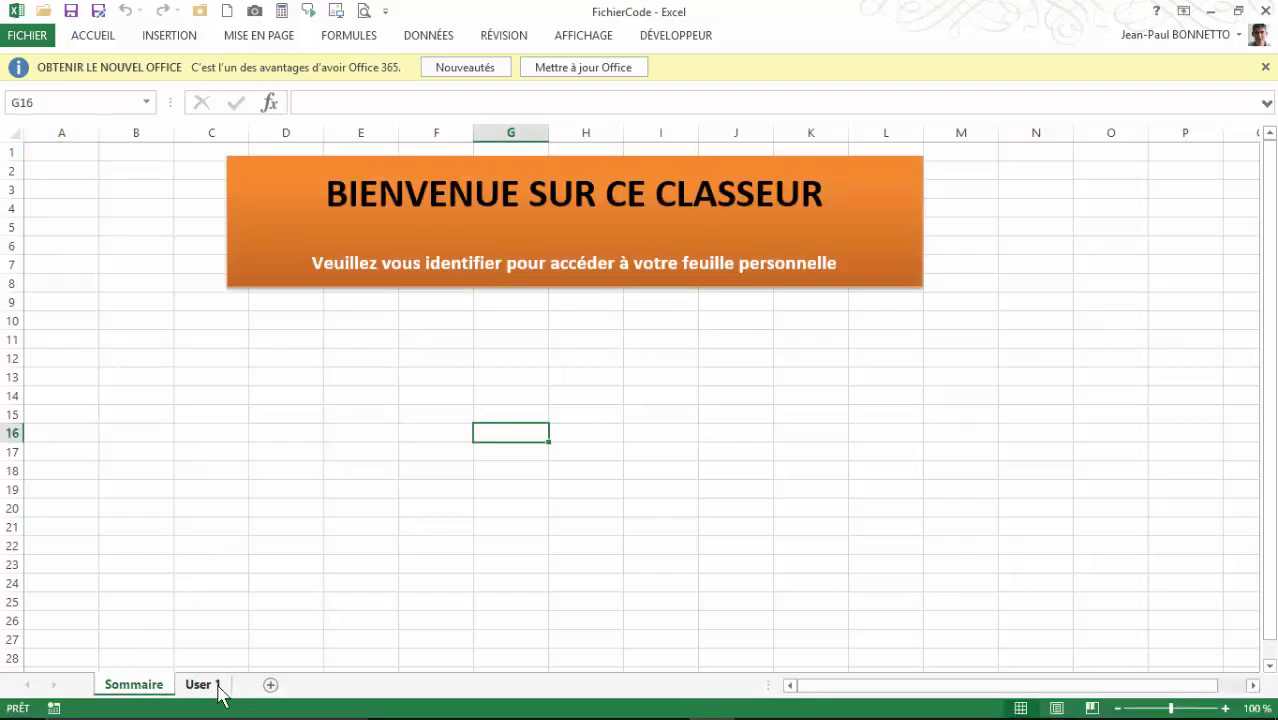
left_click(210, 684)
Dismiss the Office update bar and close Excel without saving
left_click(1262, 69)
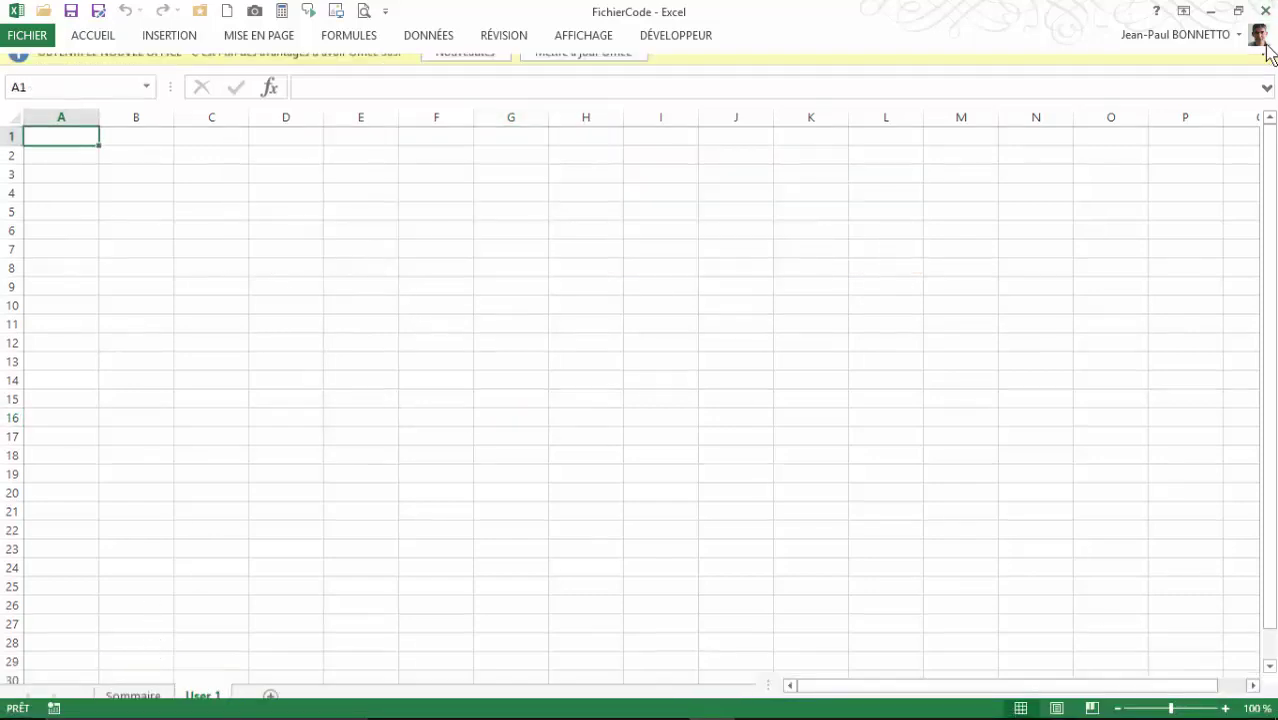
left_click(1268, 12)
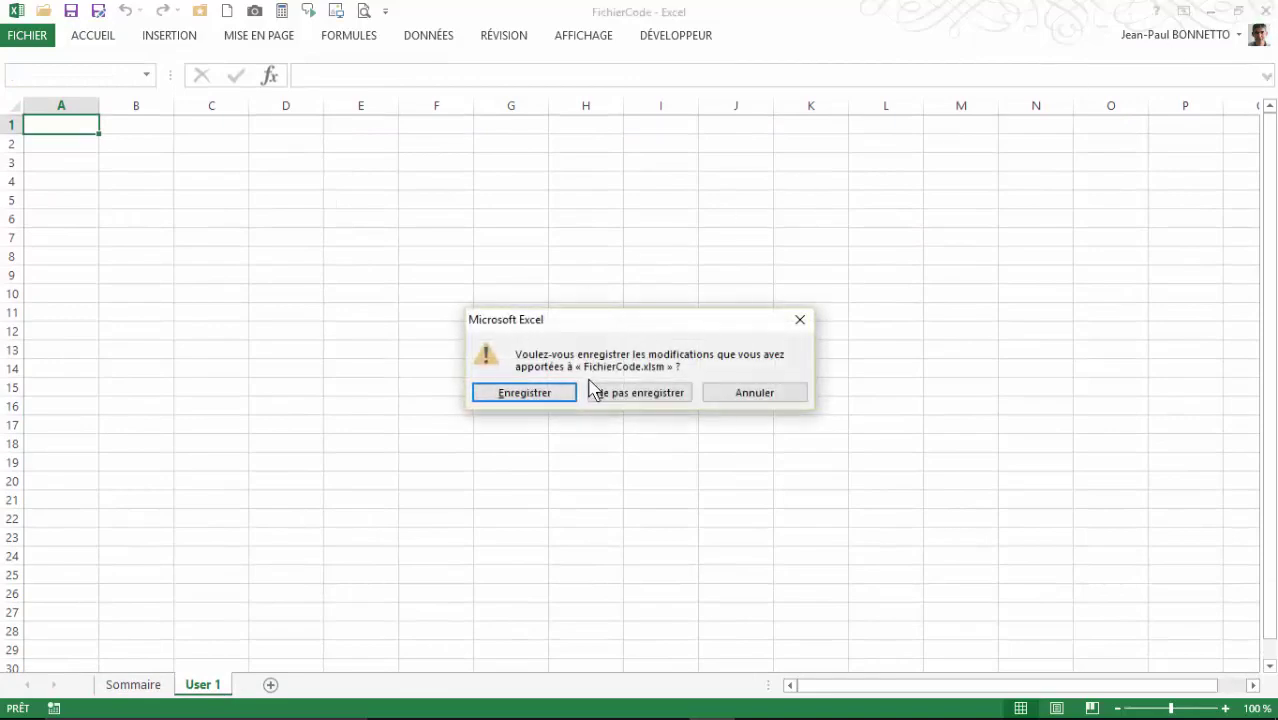
left_click(640, 393)
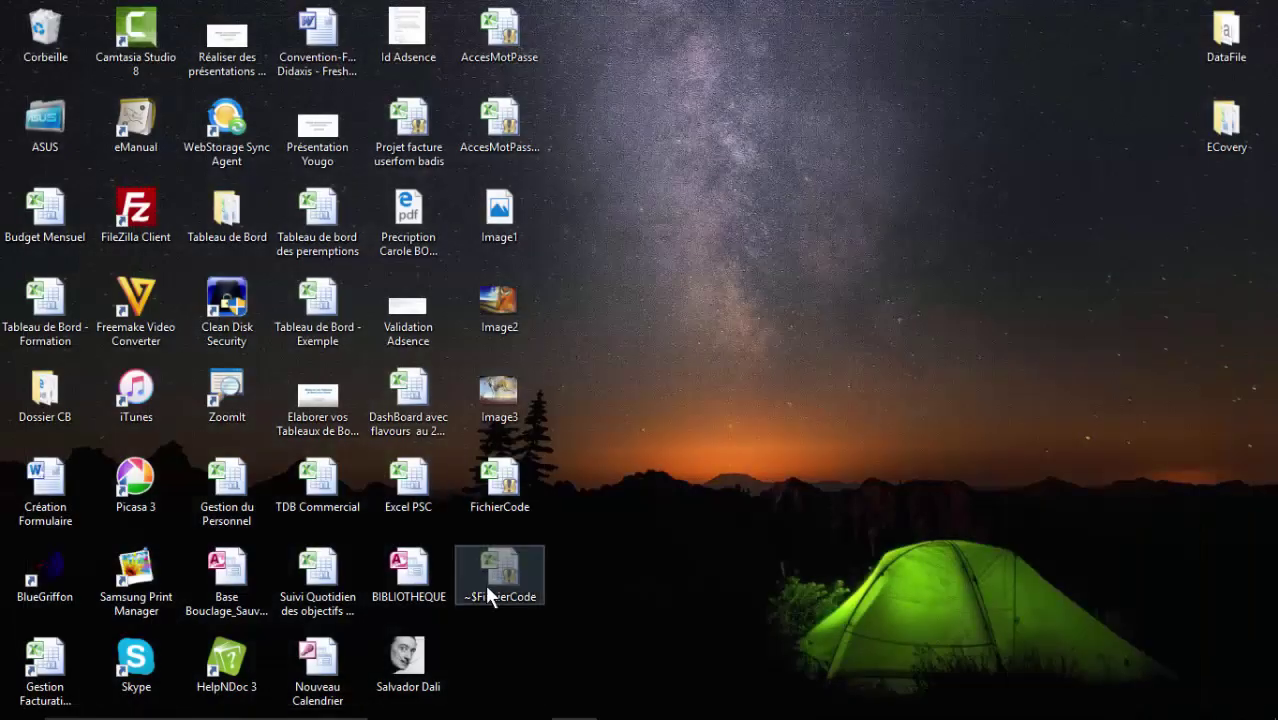
Reopen FichierCode with the administrator password, hit run-time error 9, and choose Débogage
double_click(508, 488)
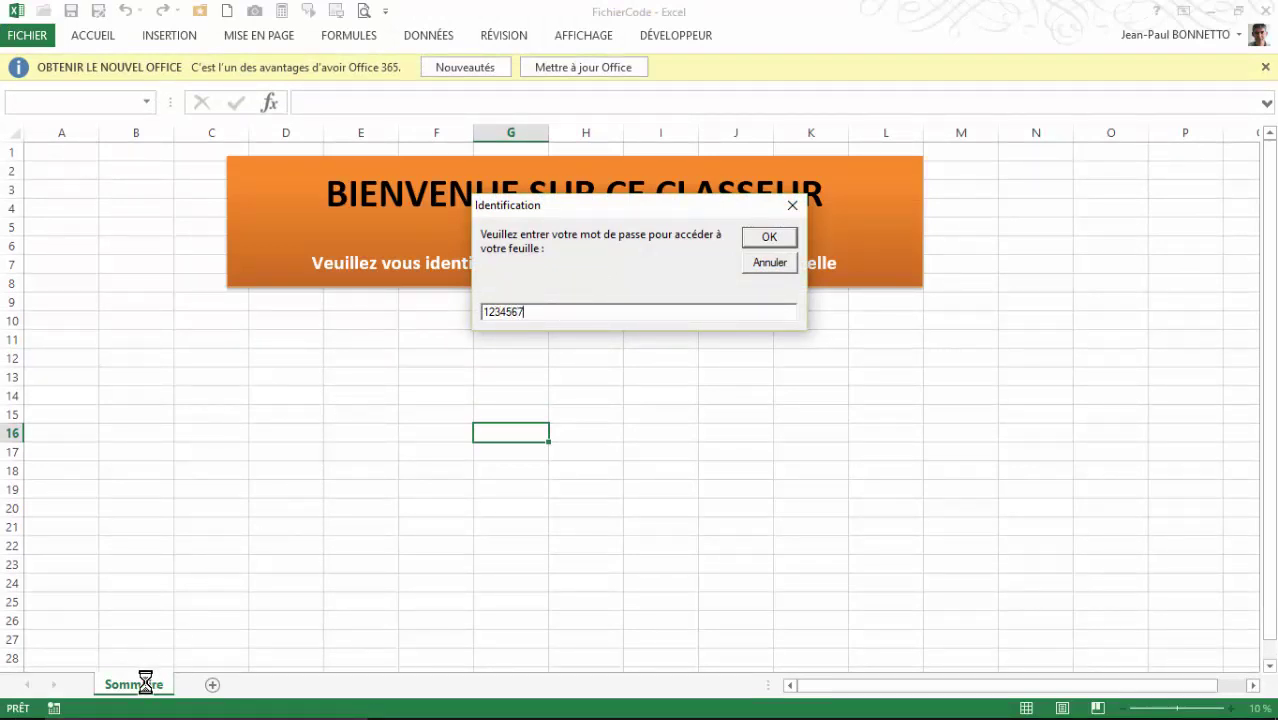
left_click(764, 240)
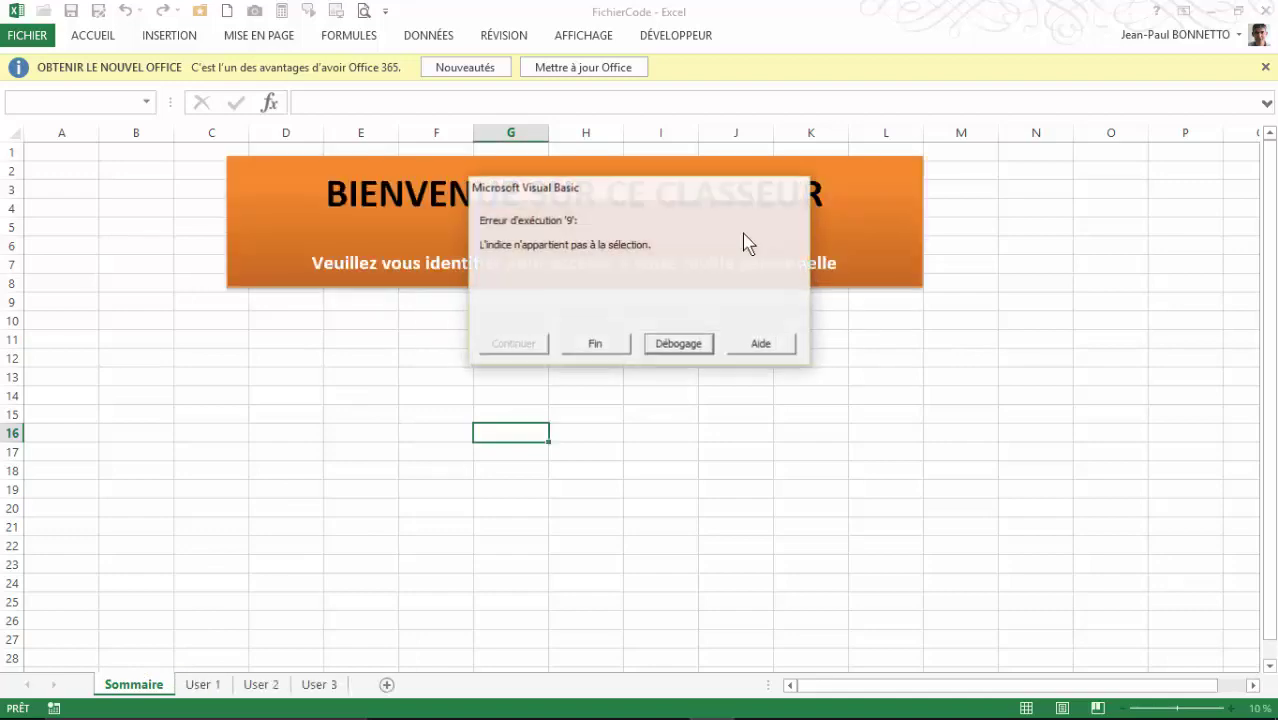
left_click(685, 346)
Inspect the failing sheet-unhide loop line and Reset the halted macro
left_click(583, 565)
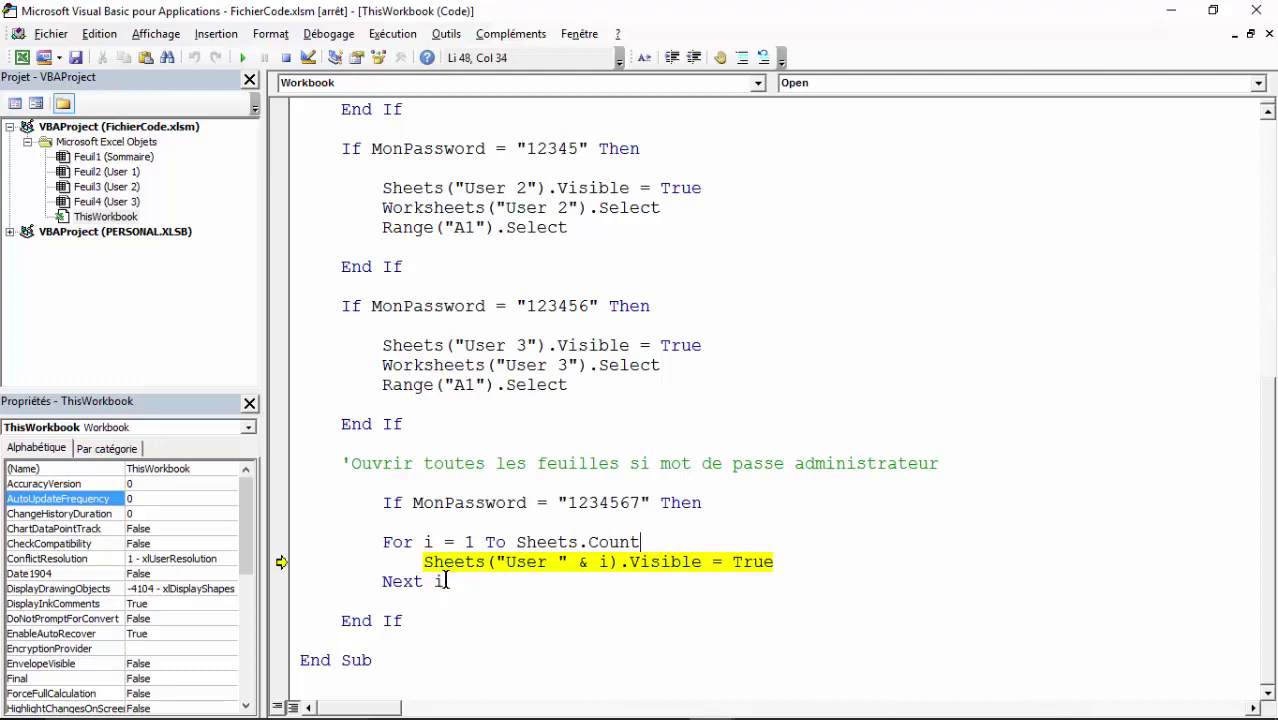
left_click(413, 604)
left_click(795, 562)
left_click(286, 57)
Review the User 3 block and For loop, then return to Excel
left_click(527, 365)
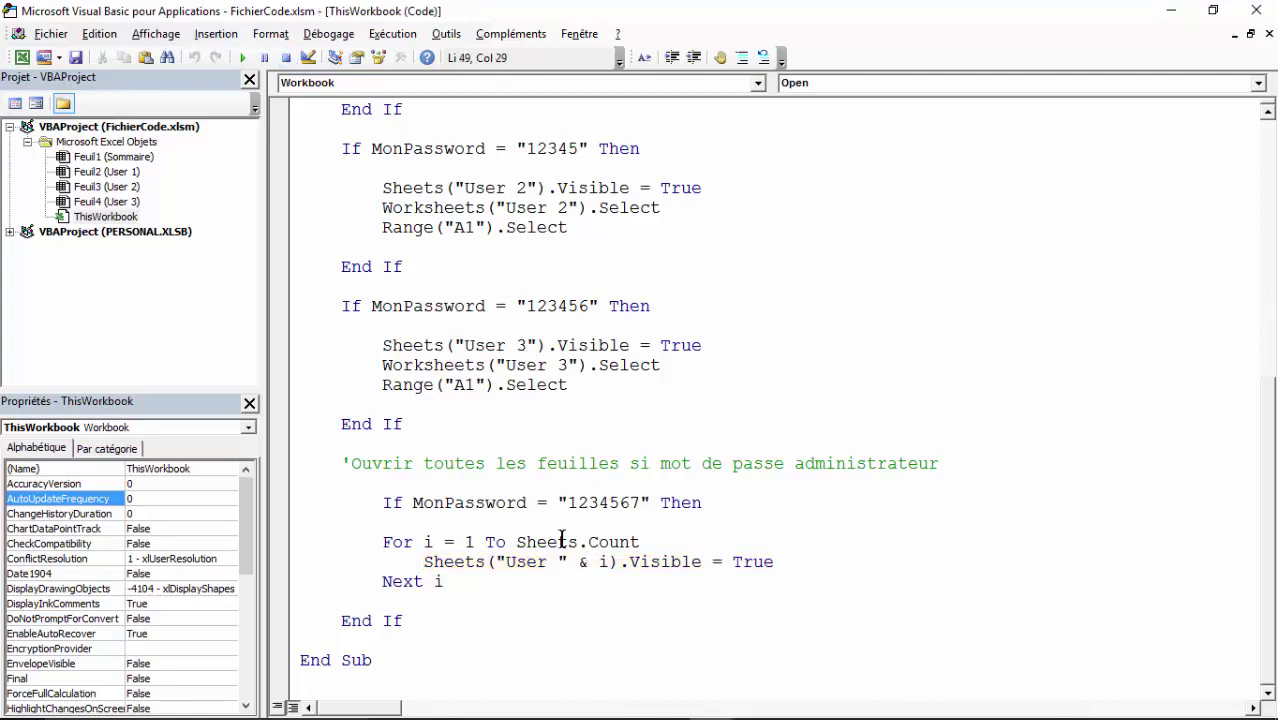
left_click(641, 542)
left_click(517, 265)
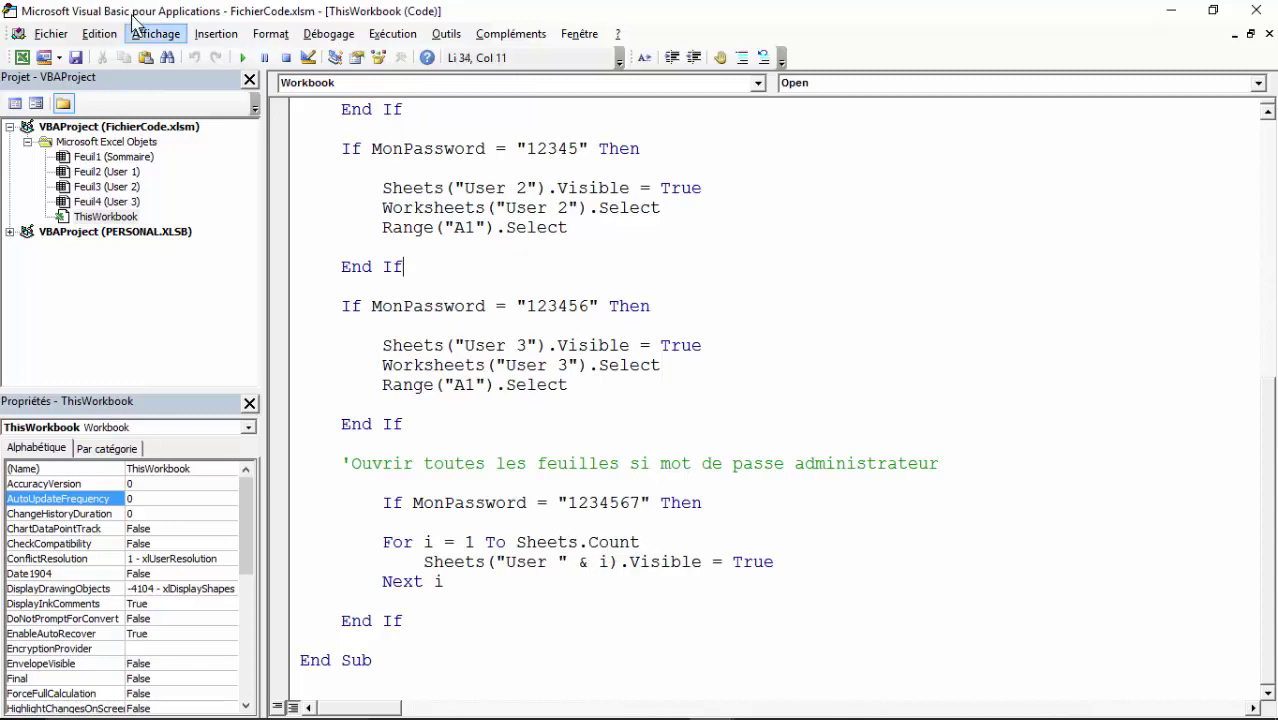
left_click(21, 57)
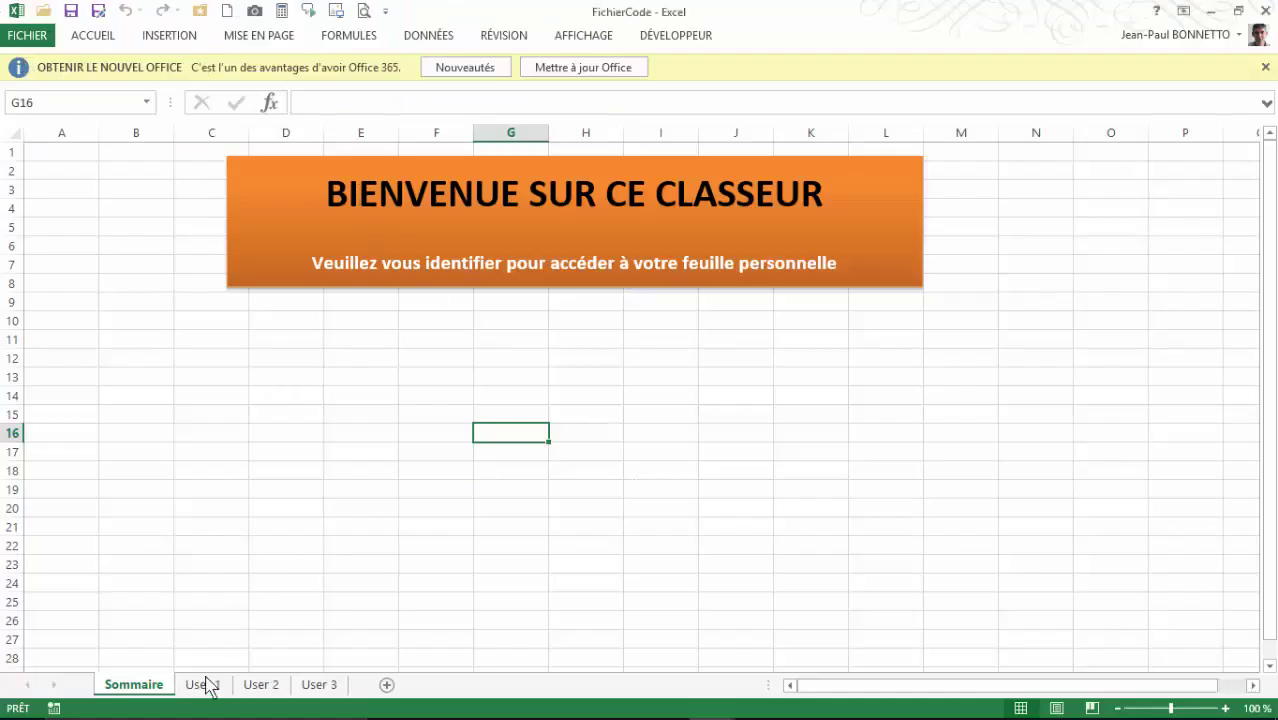
Close Excel at the save prompt, then reopen FichierCode with the second user's password
left_click(1266, 68)
left_click(1265, 11)
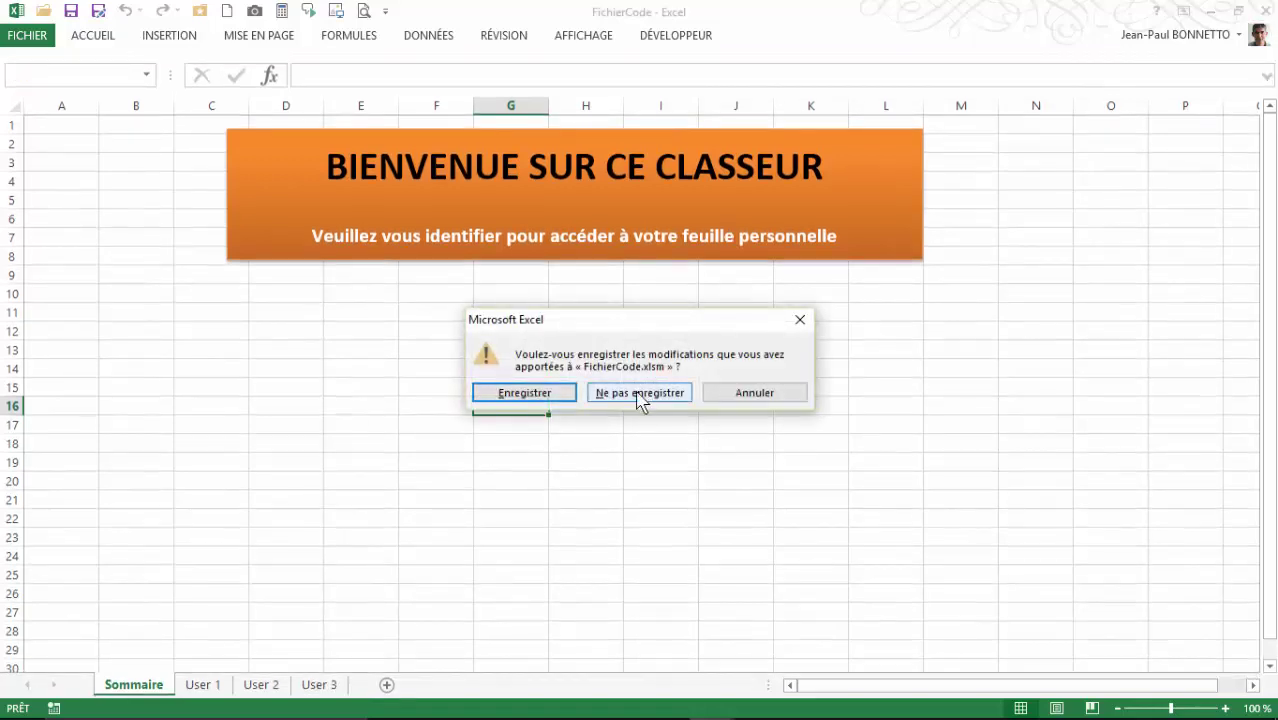
left_click(522, 396)
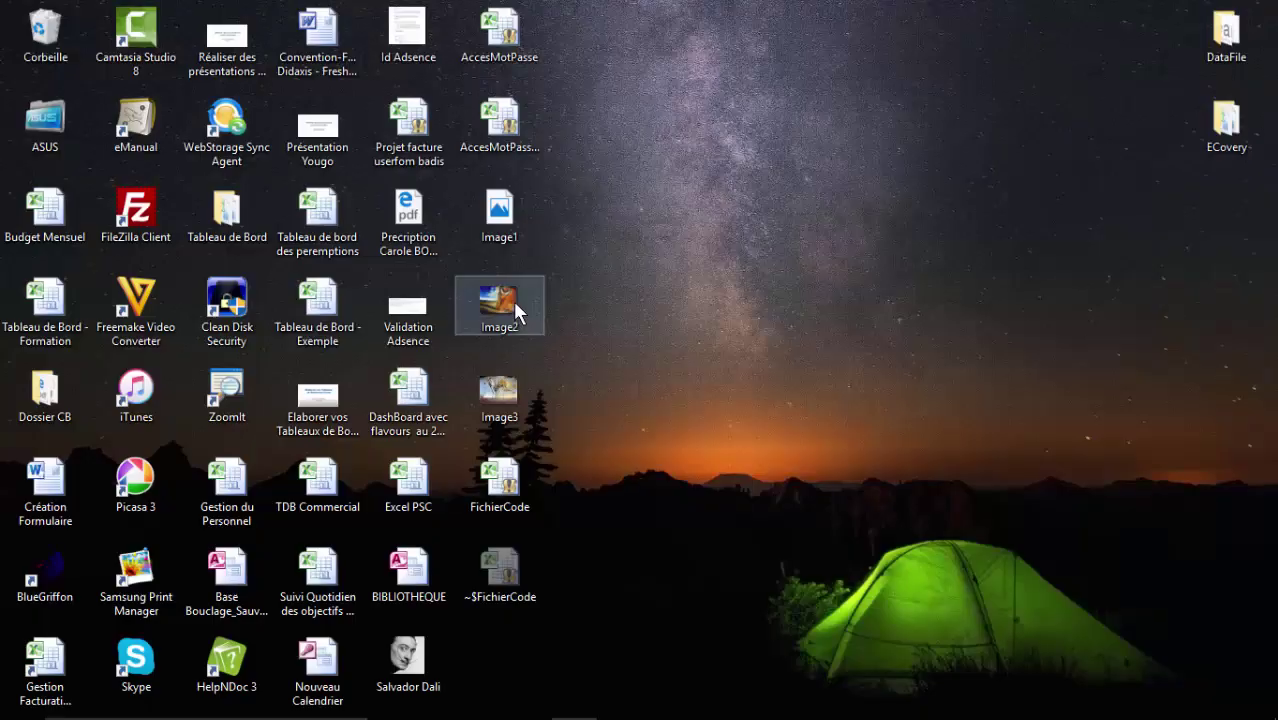
double_click(500, 485)
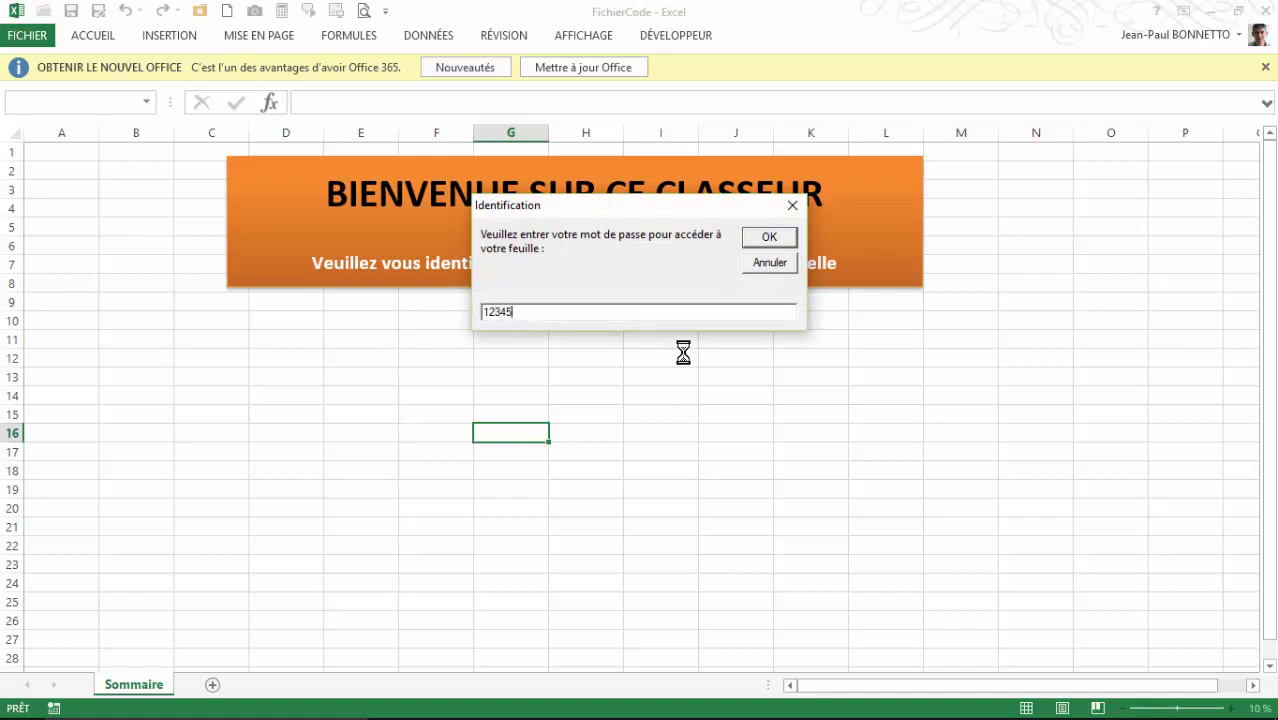
left_click(776, 243)
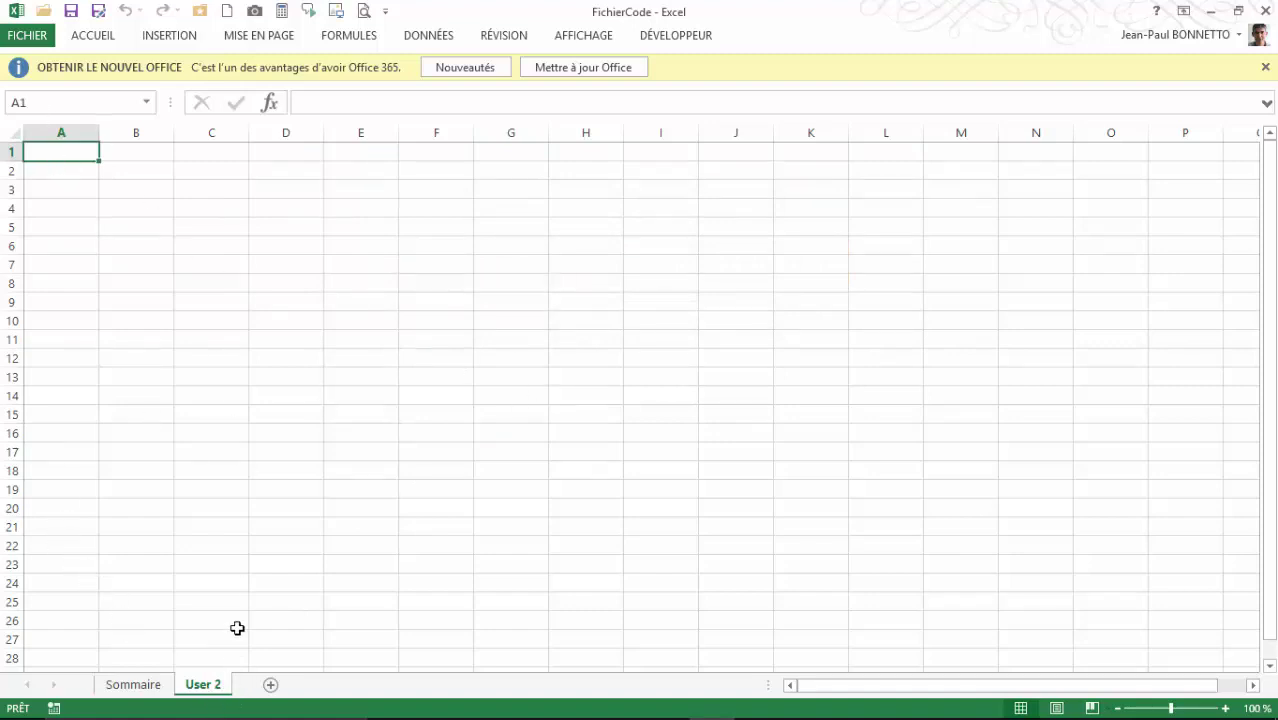
Open Visual Basic from DÉVELOPPEUR and scroll Workbook_Open down to End Sub and back
left_click(676, 40)
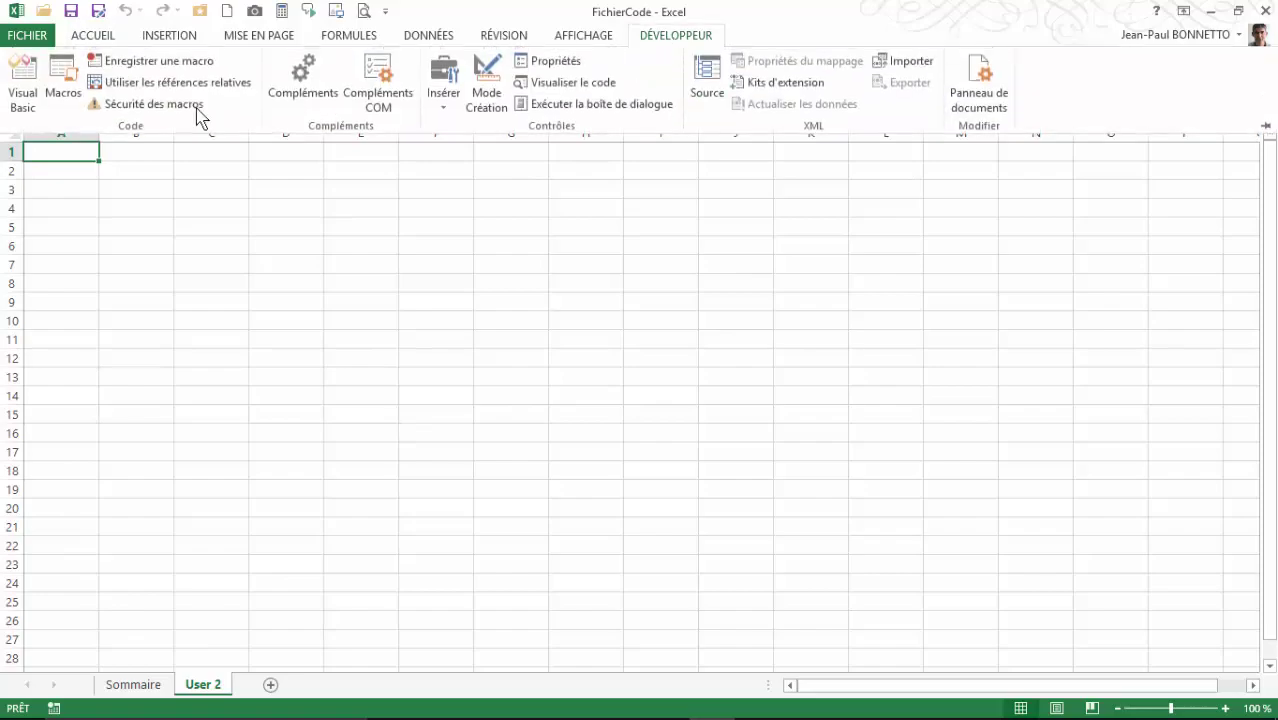
left_click(24, 82)
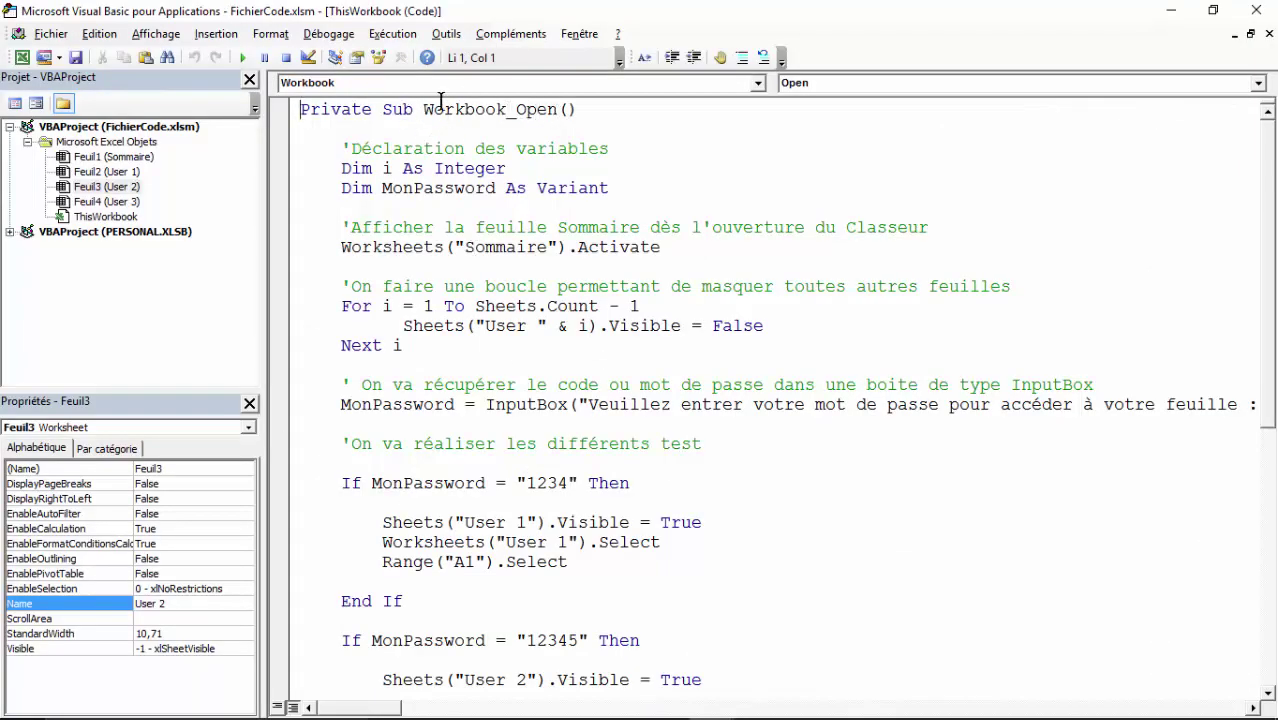
scroll(532, 263, "down", 1)
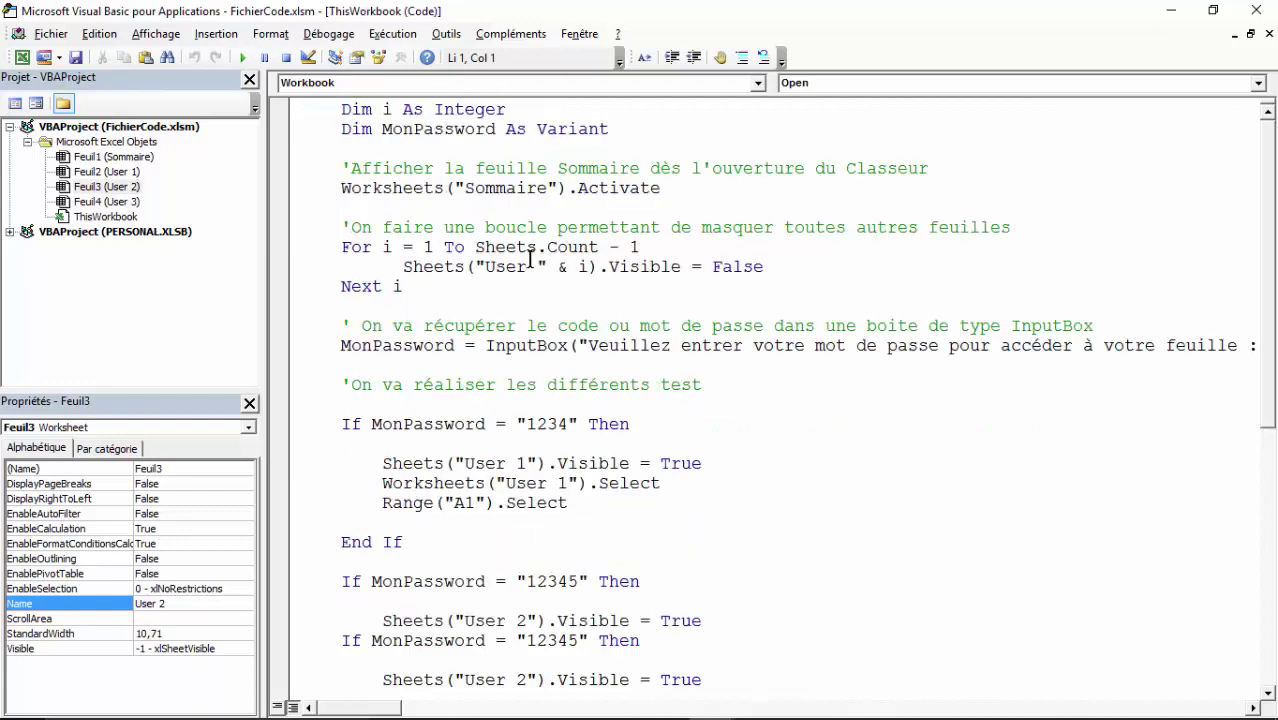
scroll(530, 259, "down", 2)
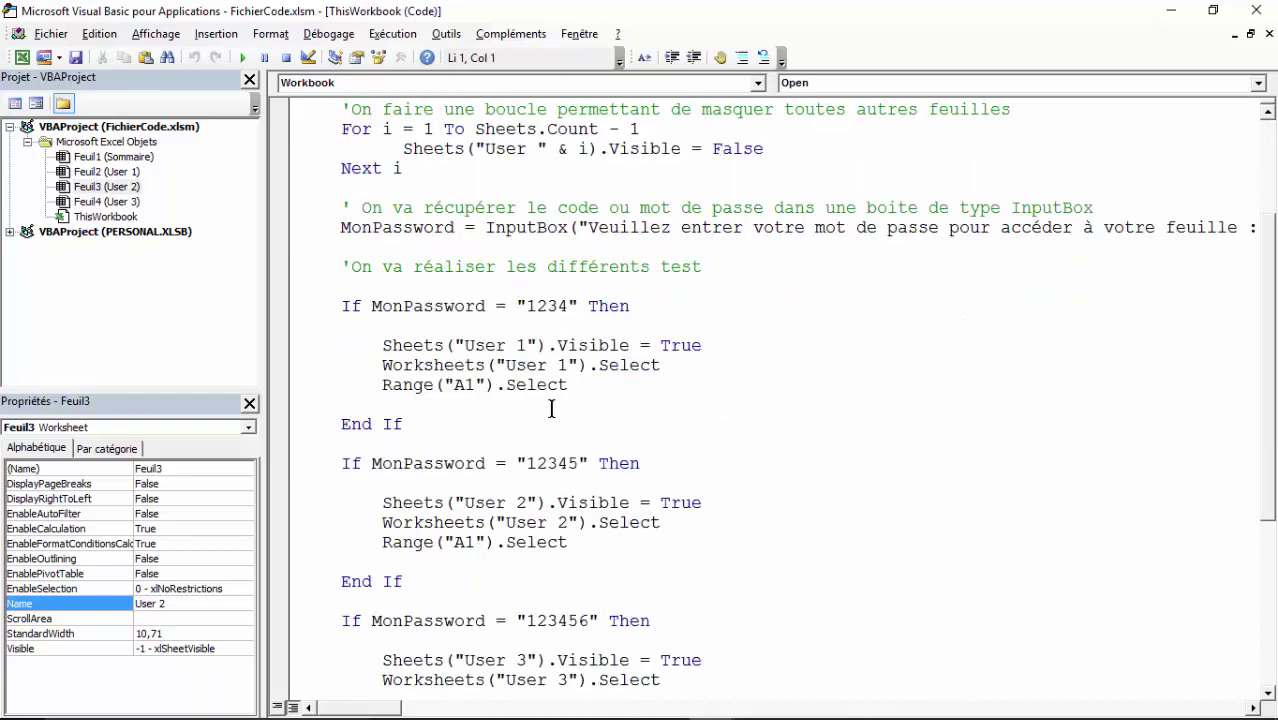
scroll(542, 352, "down", 1)
scroll(542, 353, "down", 2)
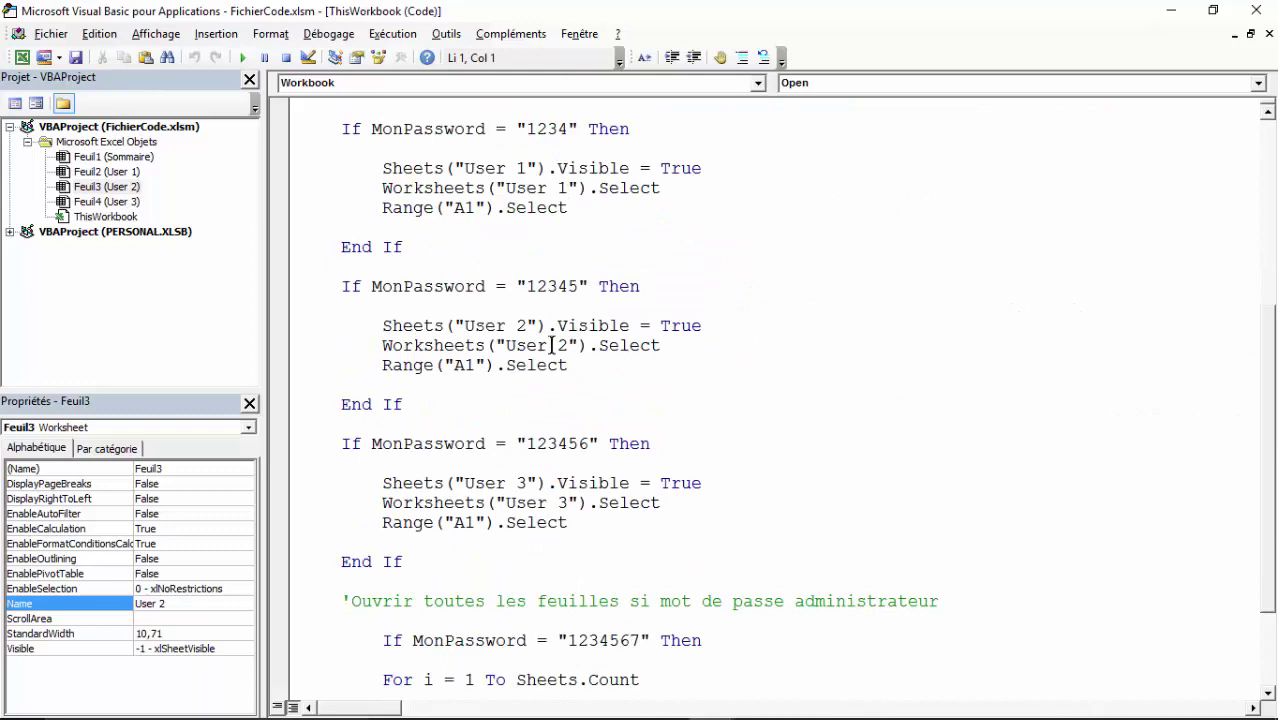
scroll(545, 370, "down", 1)
scroll(541, 388, "down", 2)
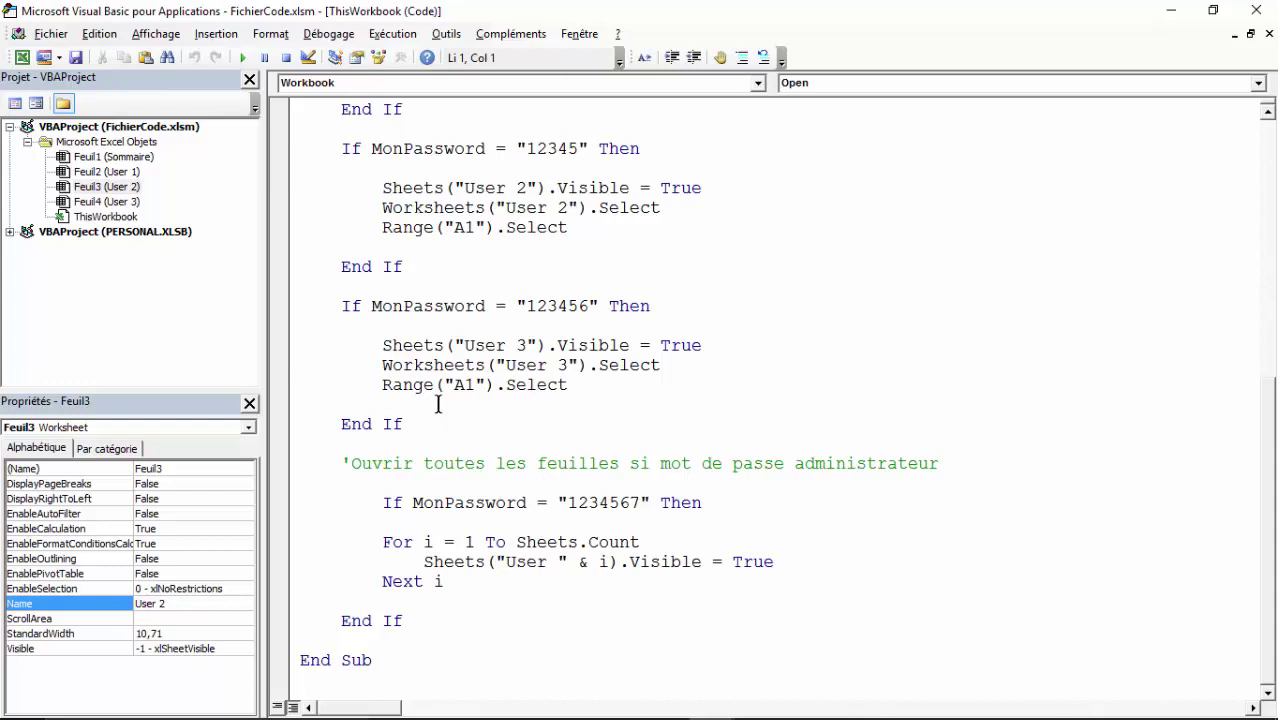
scroll(438, 404, "up", 7)
scroll(438, 404, "up", 1)
Insert an 'On Error GoTo 1' line after the Dim declarations
left_click(364, 212)
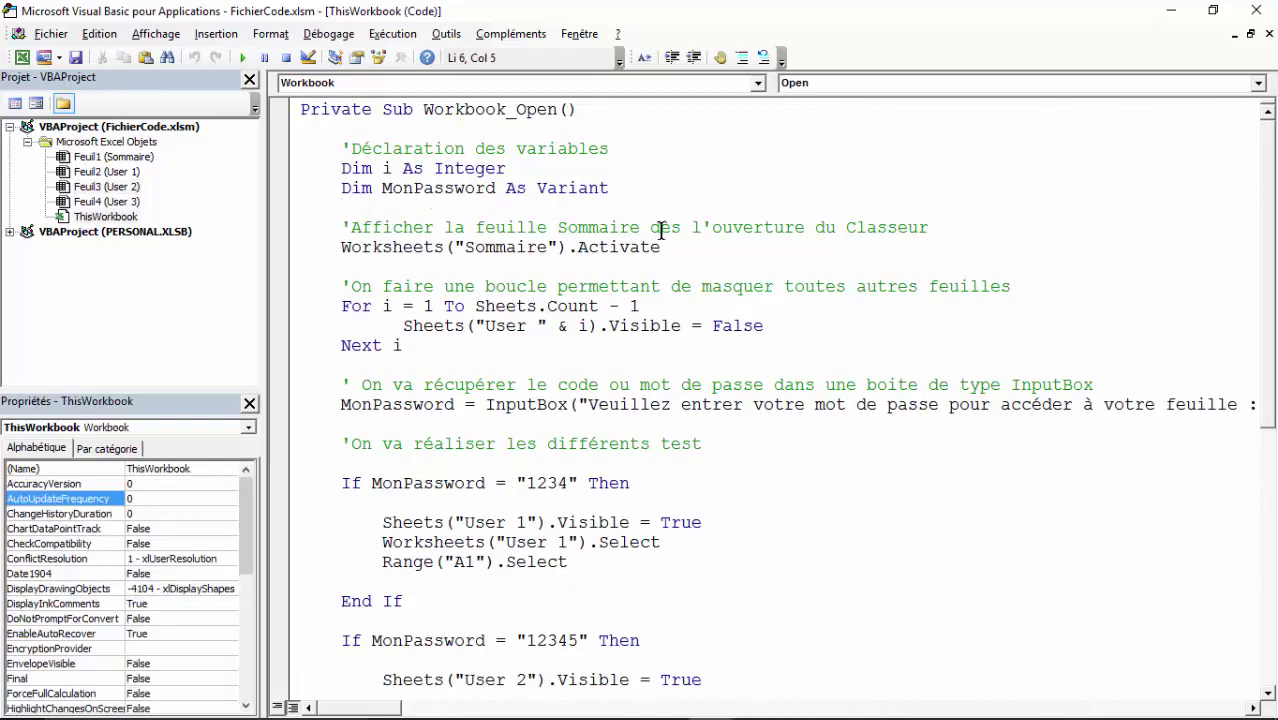
key("Return")
key("Return")
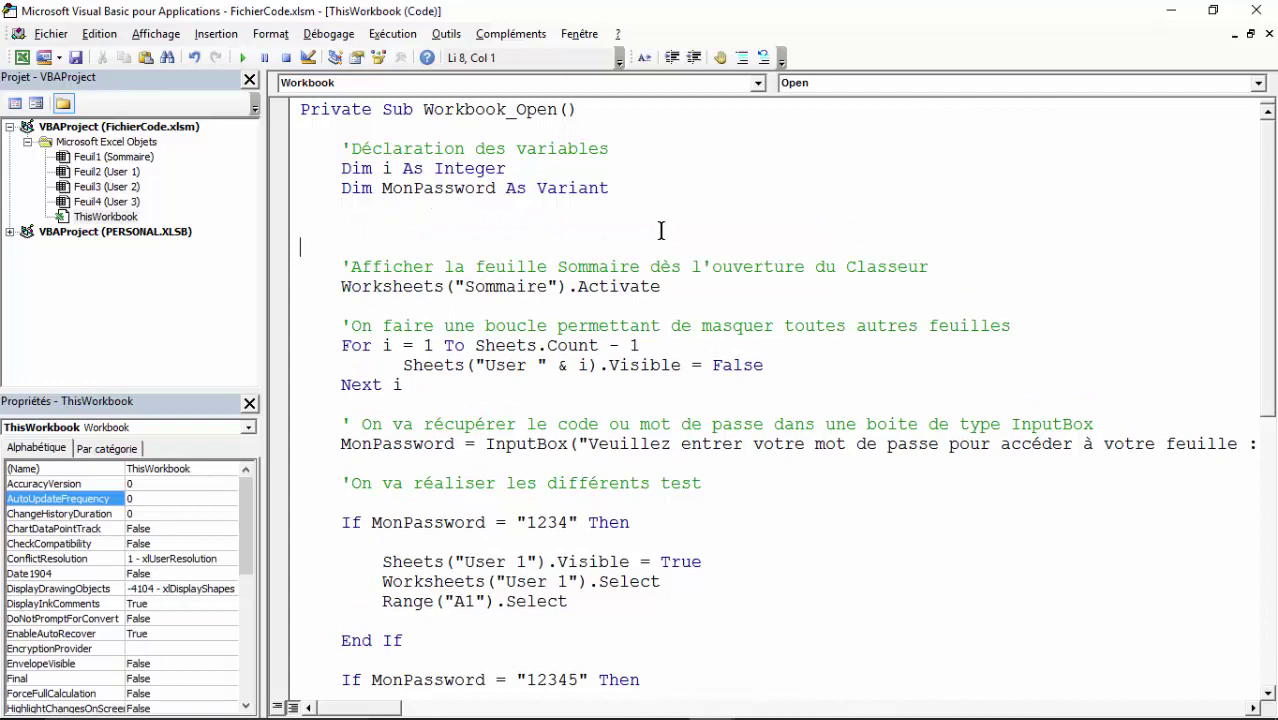
key("BackSpace")
type("error goto")
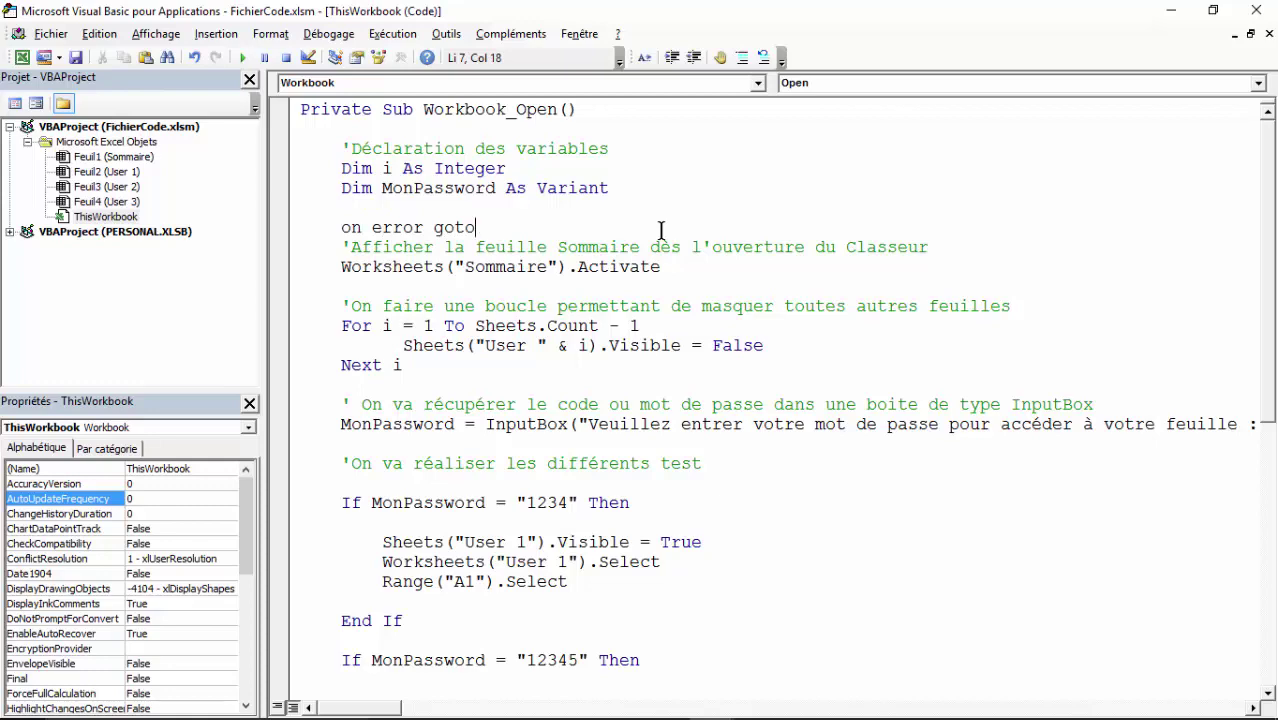
type(" 1")
key("Return")
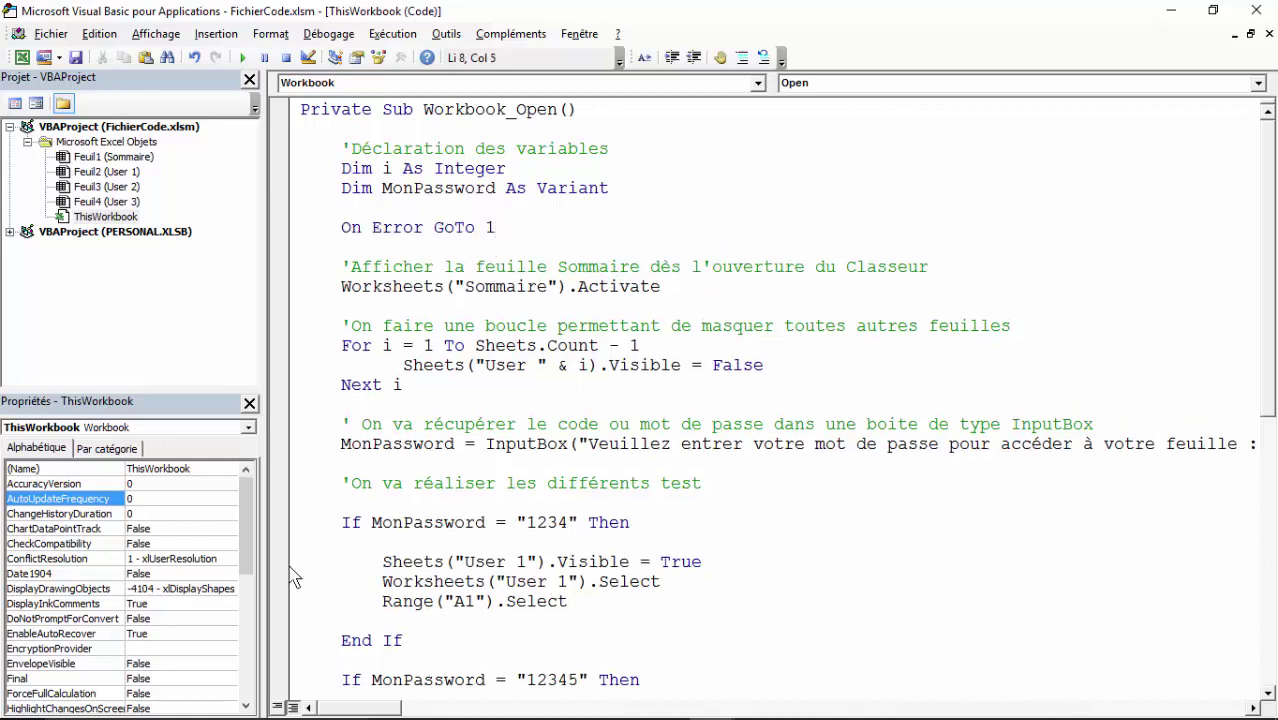
Add the label '1' just above End Sub and switch back to Excel
scroll(295, 577, "down", 7)
scroll(320, 590, "down", 2)
left_click(307, 641)
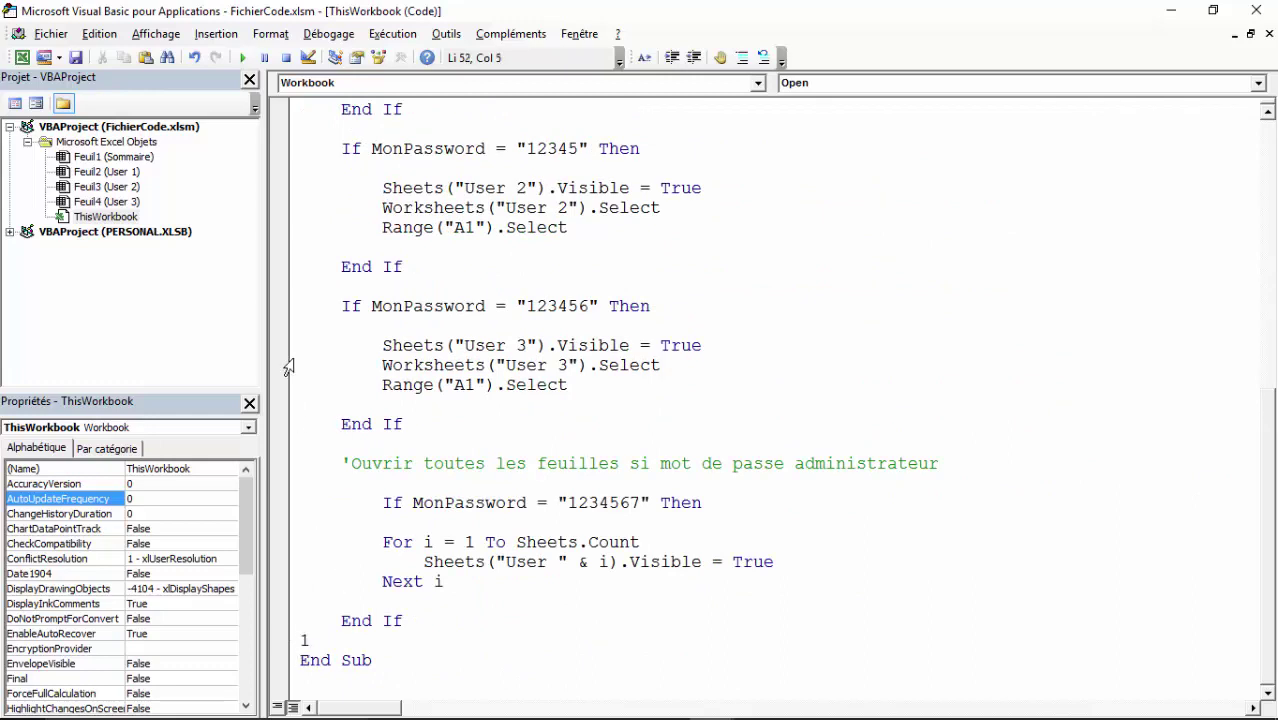
left_click(390, 212)
left_click(22, 57)
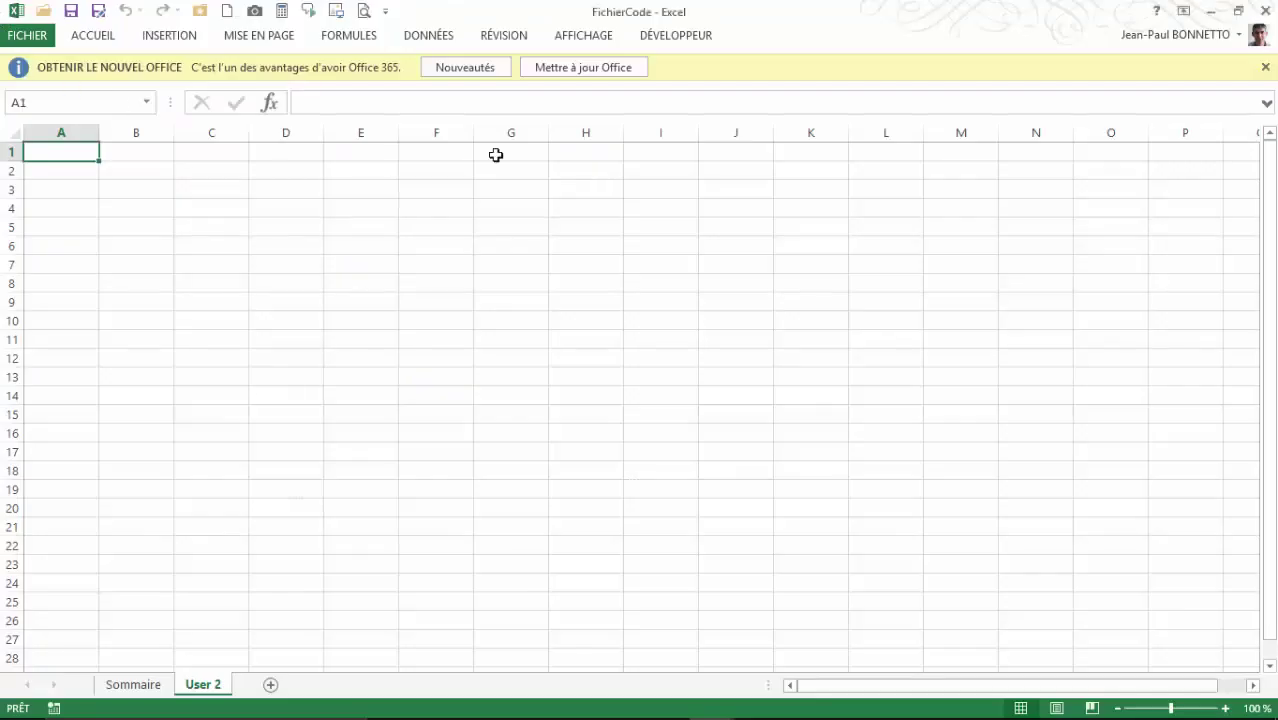
Close Excel and reopen the FichierCode workbook from the desktop
left_click(1265, 66)
left_click(1265, 10)
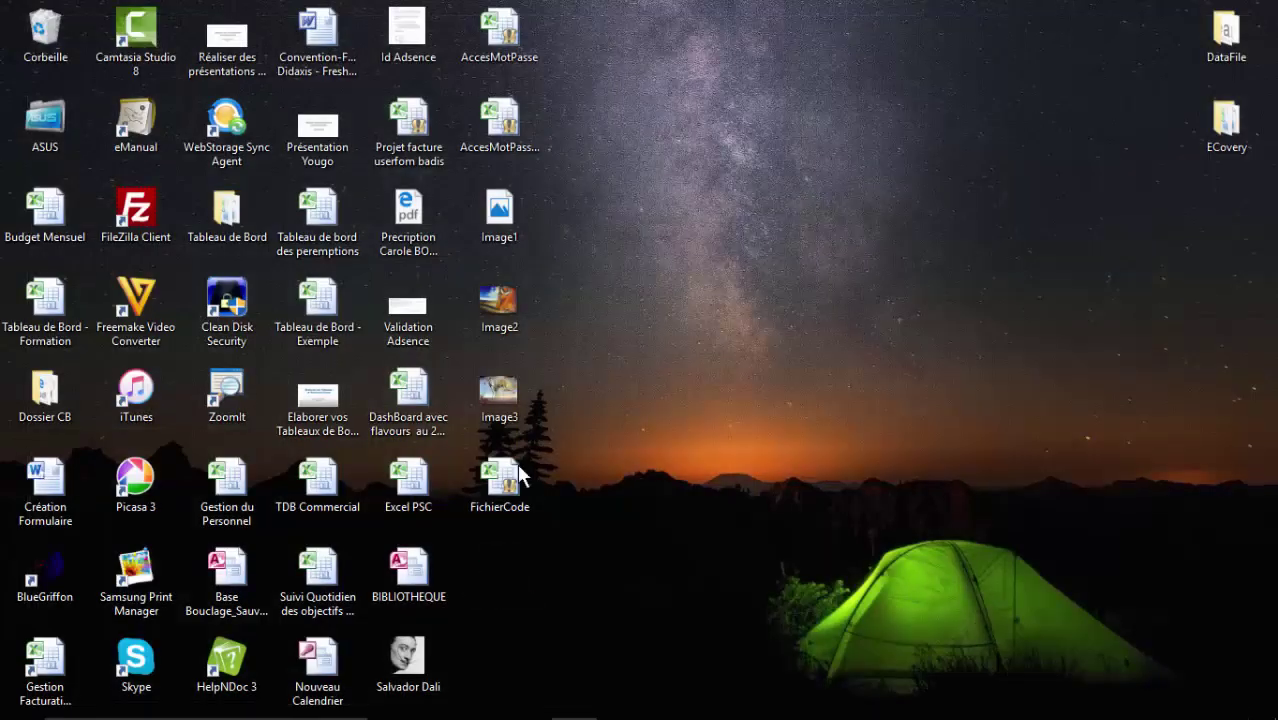
double_click(503, 487)
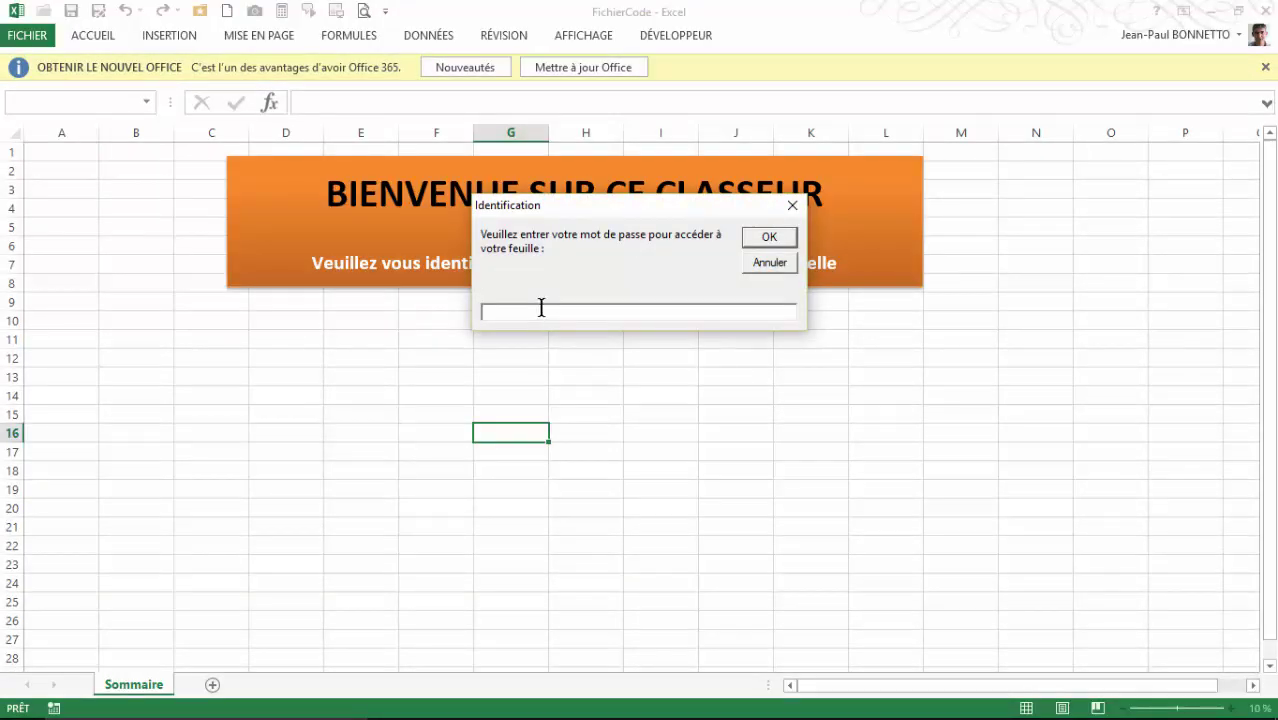
Cancel the password prompt, leaving only Sommaire, then quit without saving
left_click(757, 262)
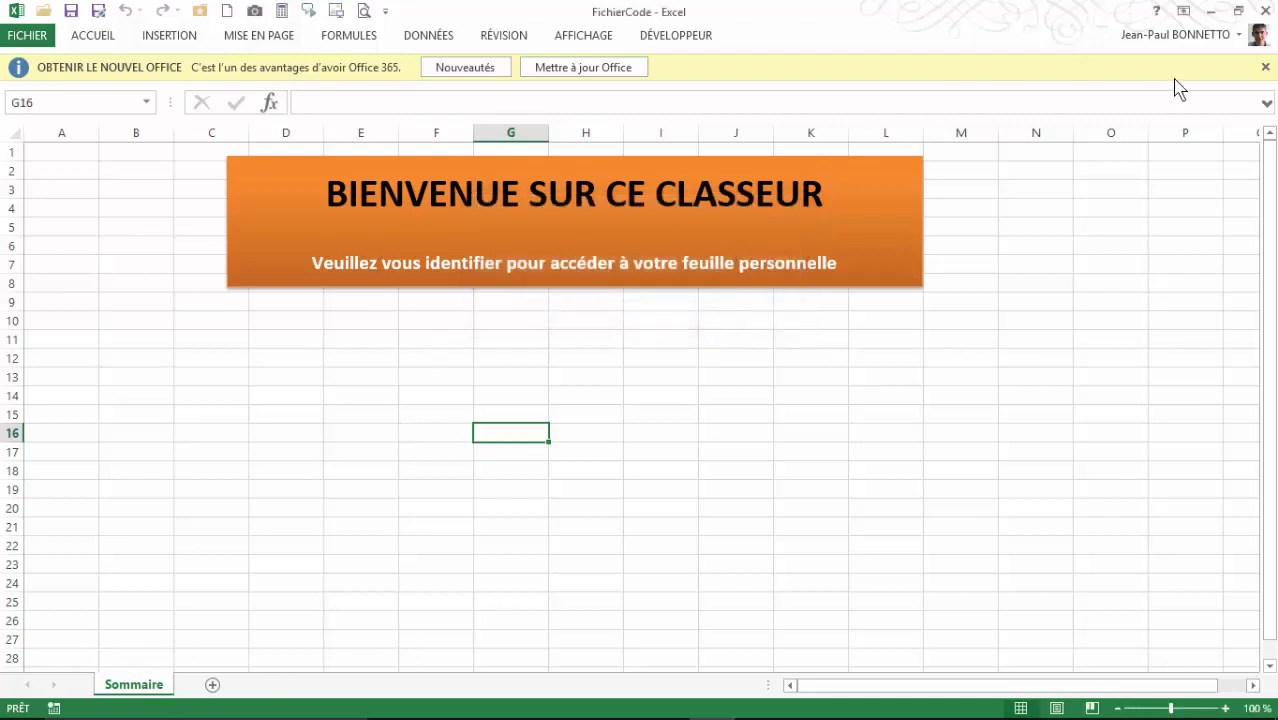
left_click(1267, 12)
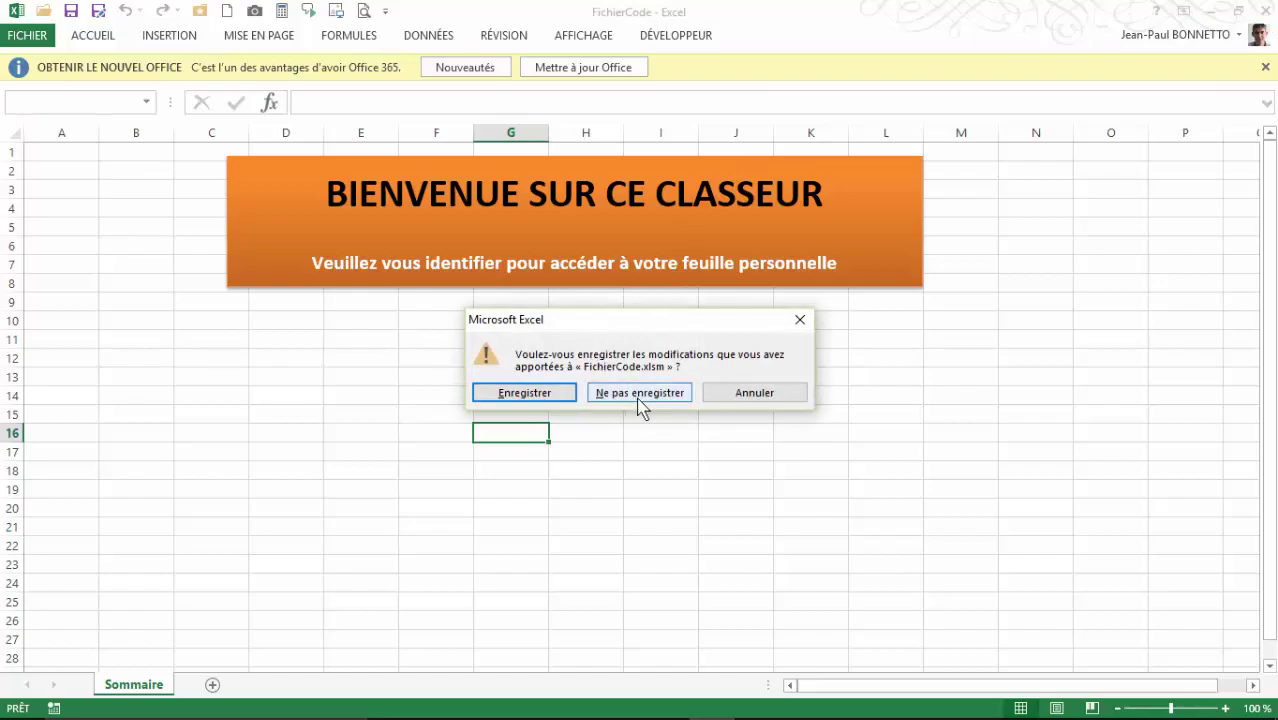
left_click(500, 390)
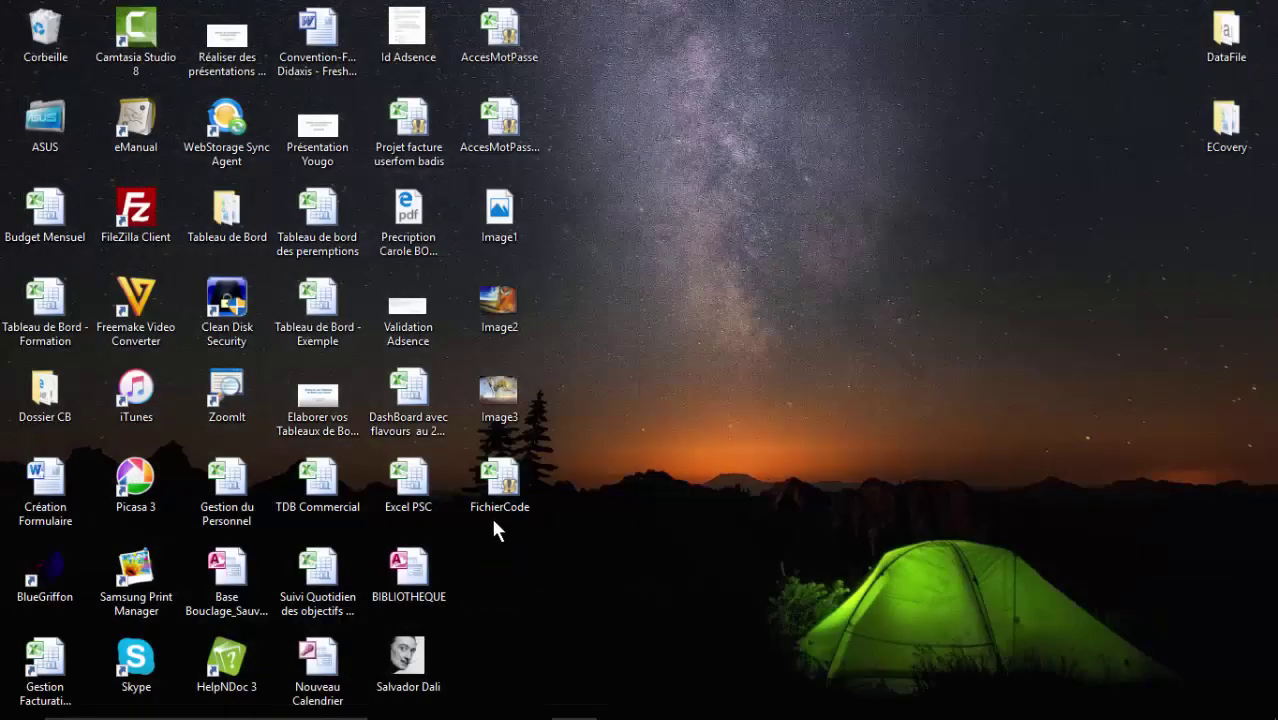
Reopen FichierCode with User 3's password and select cell B7 on the User 3 sheet
double_click(490, 510)
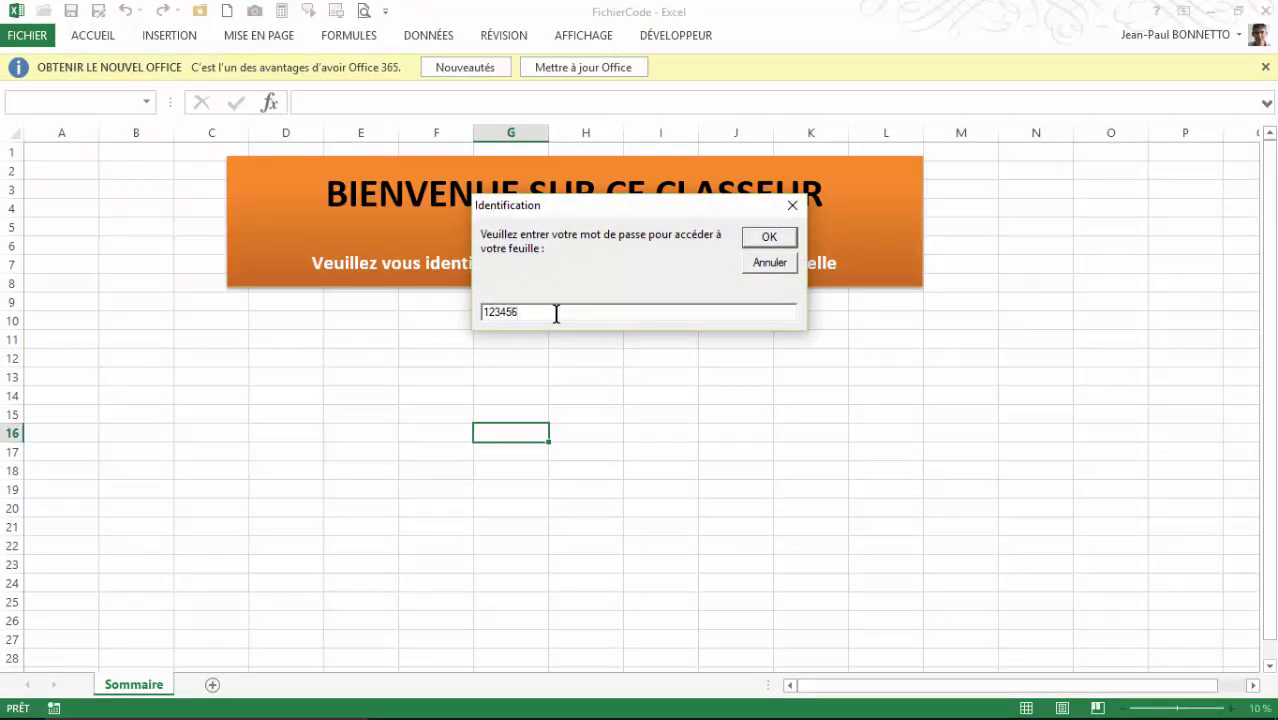
left_click(766, 237)
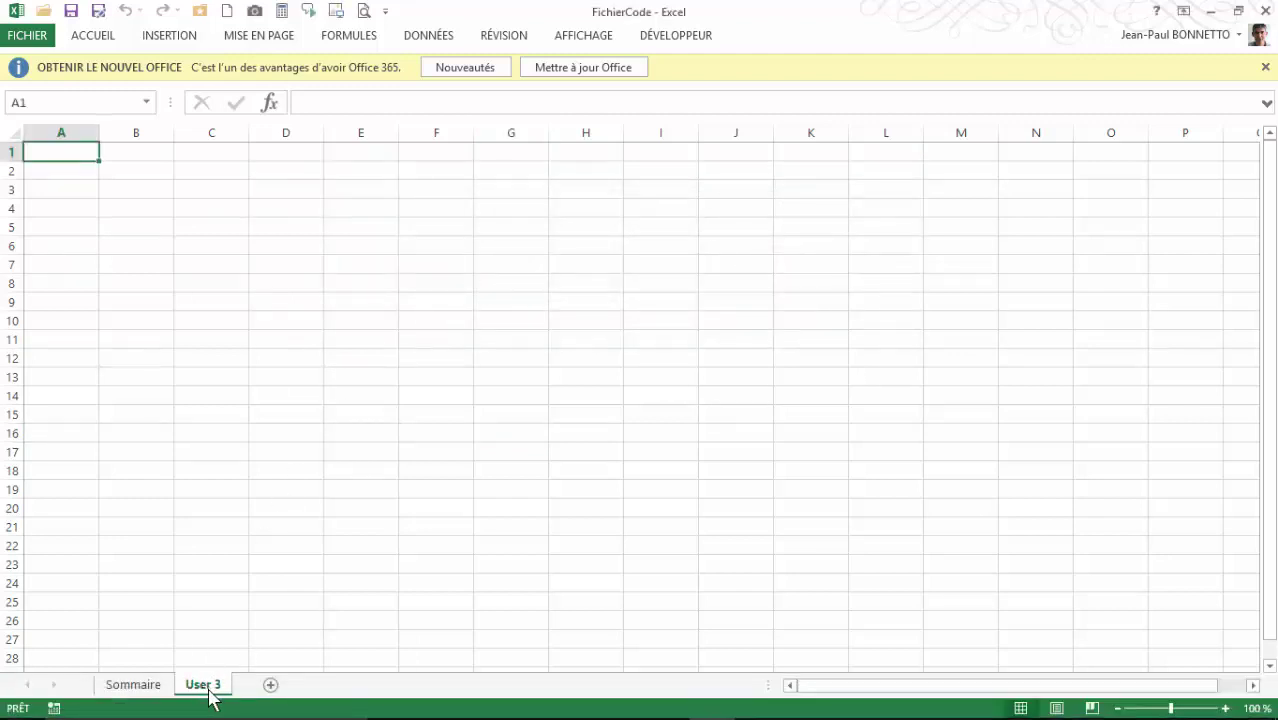
left_click(134, 264)
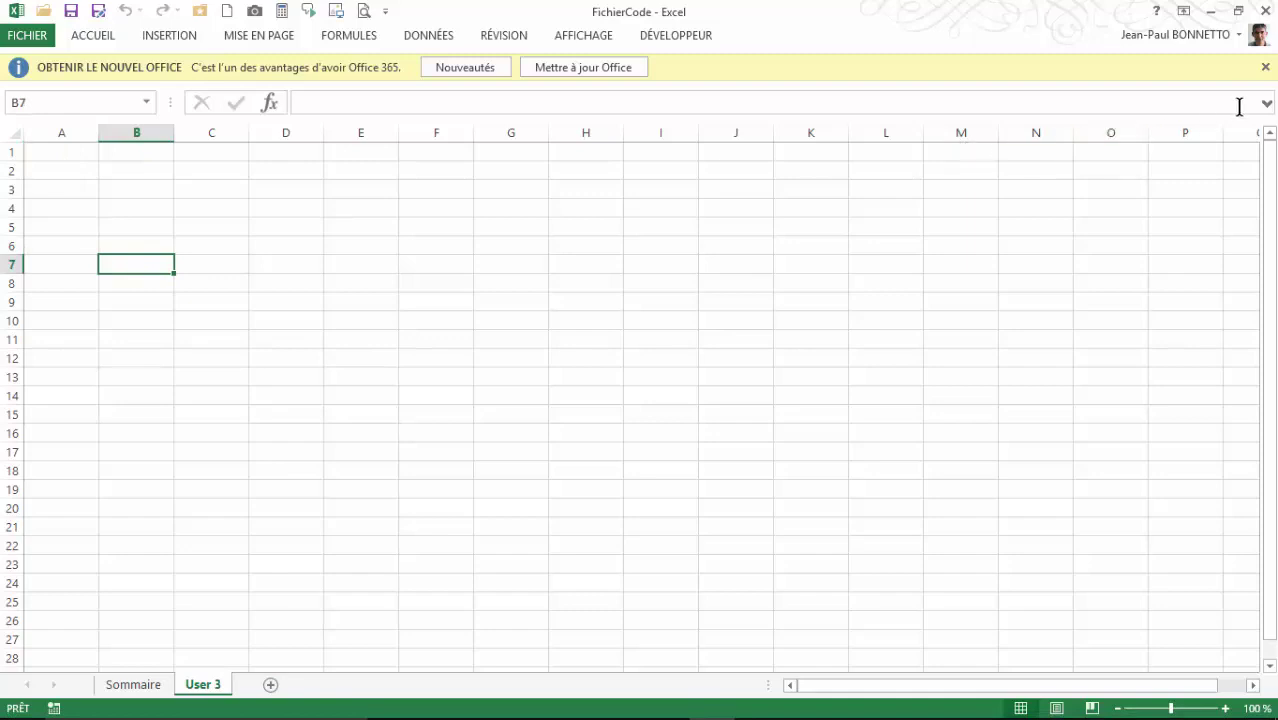
Dismiss the upgrade bar and close Excel without saving
left_click(1265, 67)
left_click(1265, 10)
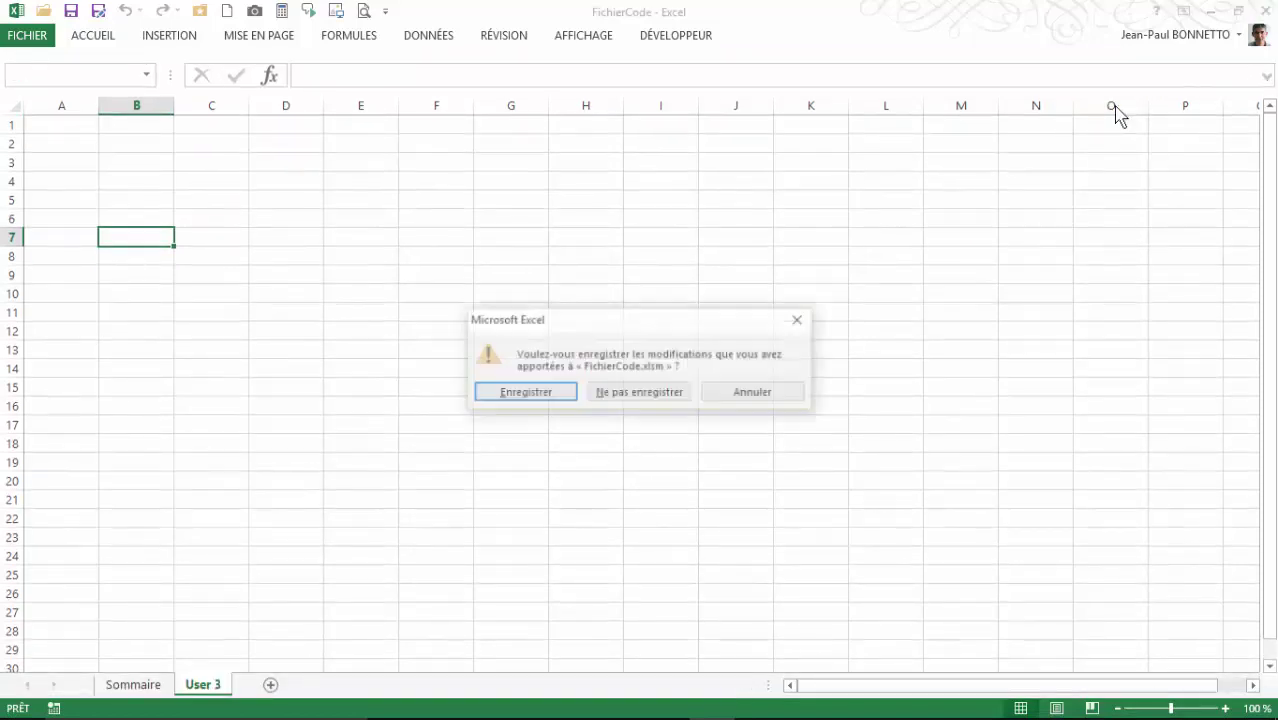
left_click(622, 394)
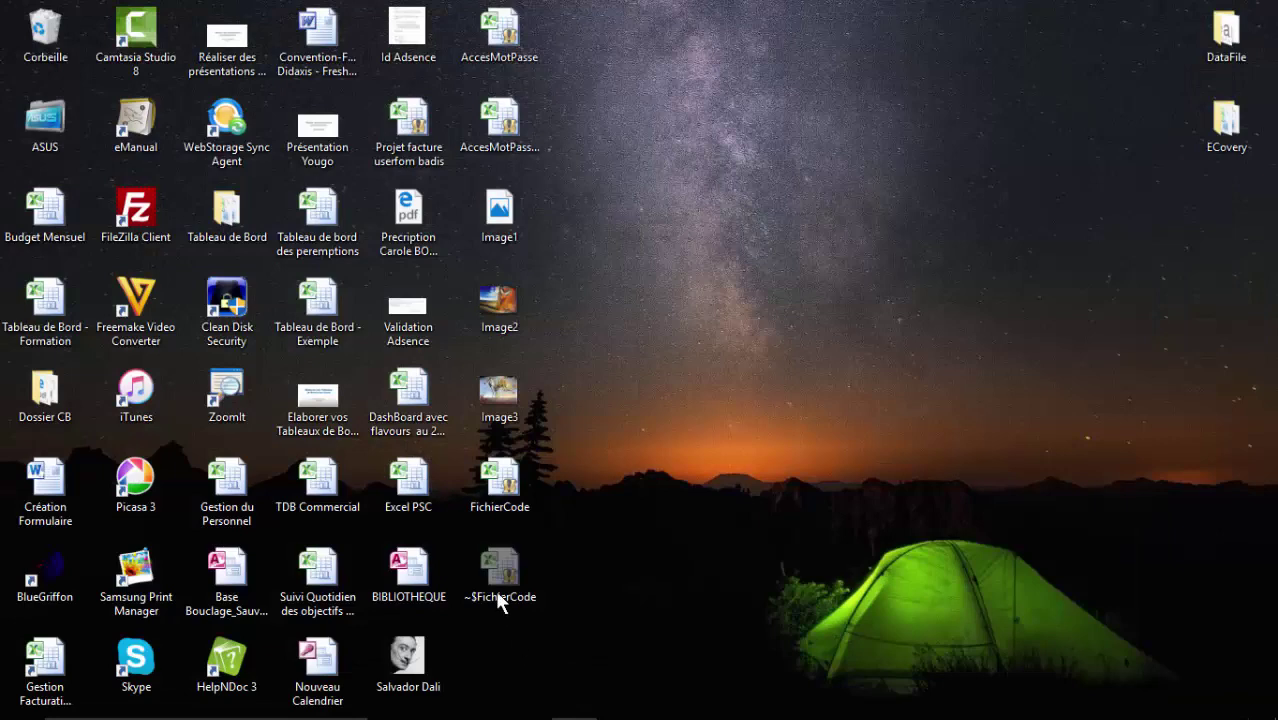
Reopen FichierCode with an empty password and open the Visual Basic editor from DÉVELOPPEUR
double_click(500, 482)
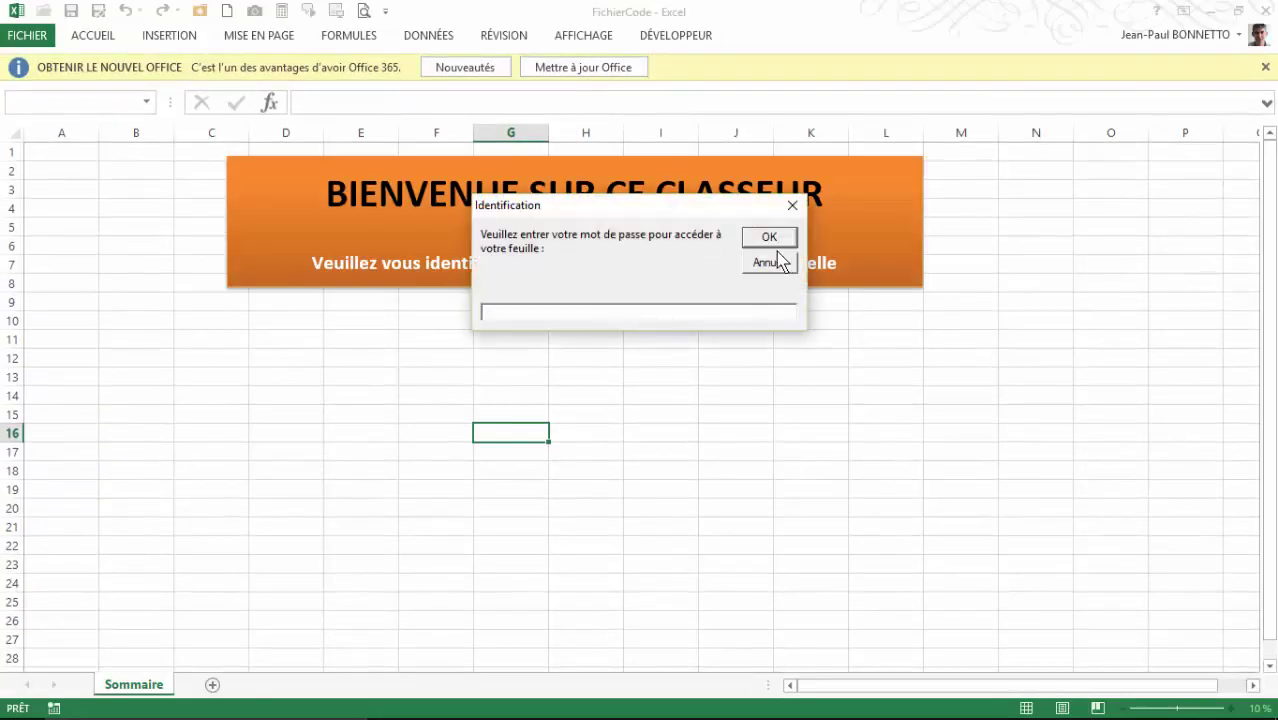
left_click(769, 237)
left_click(680, 38)
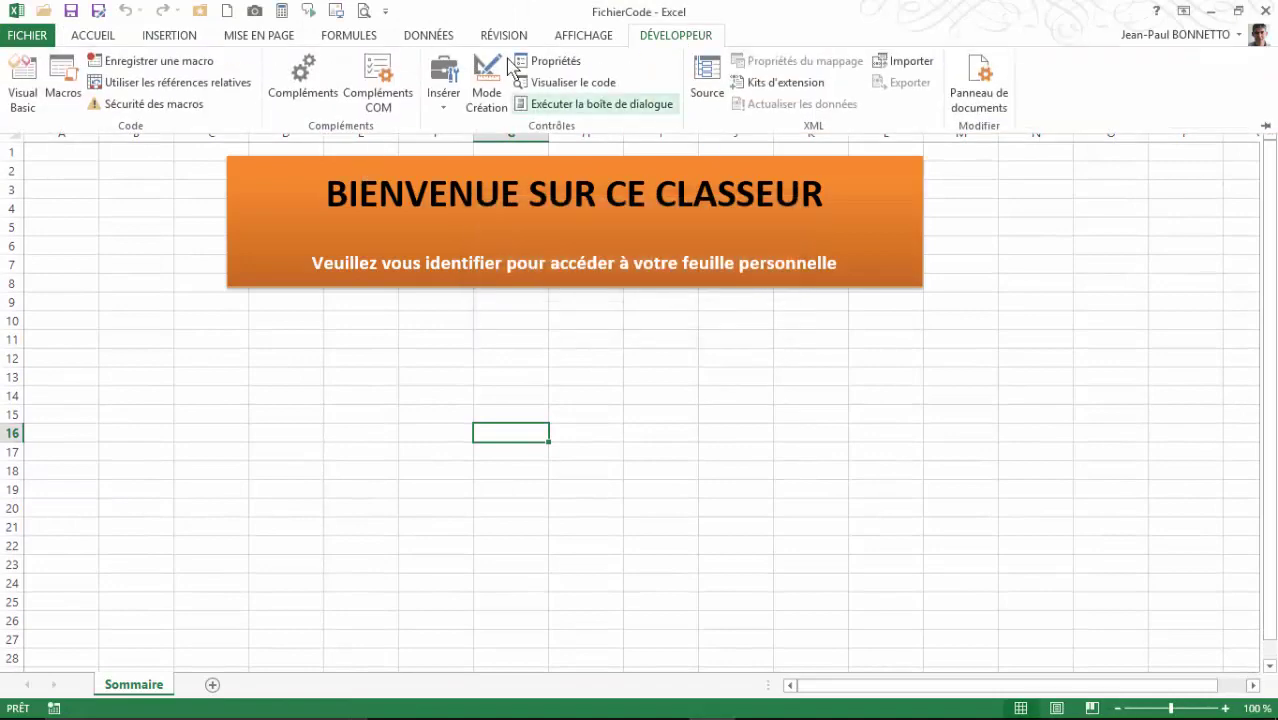
left_click(22, 80)
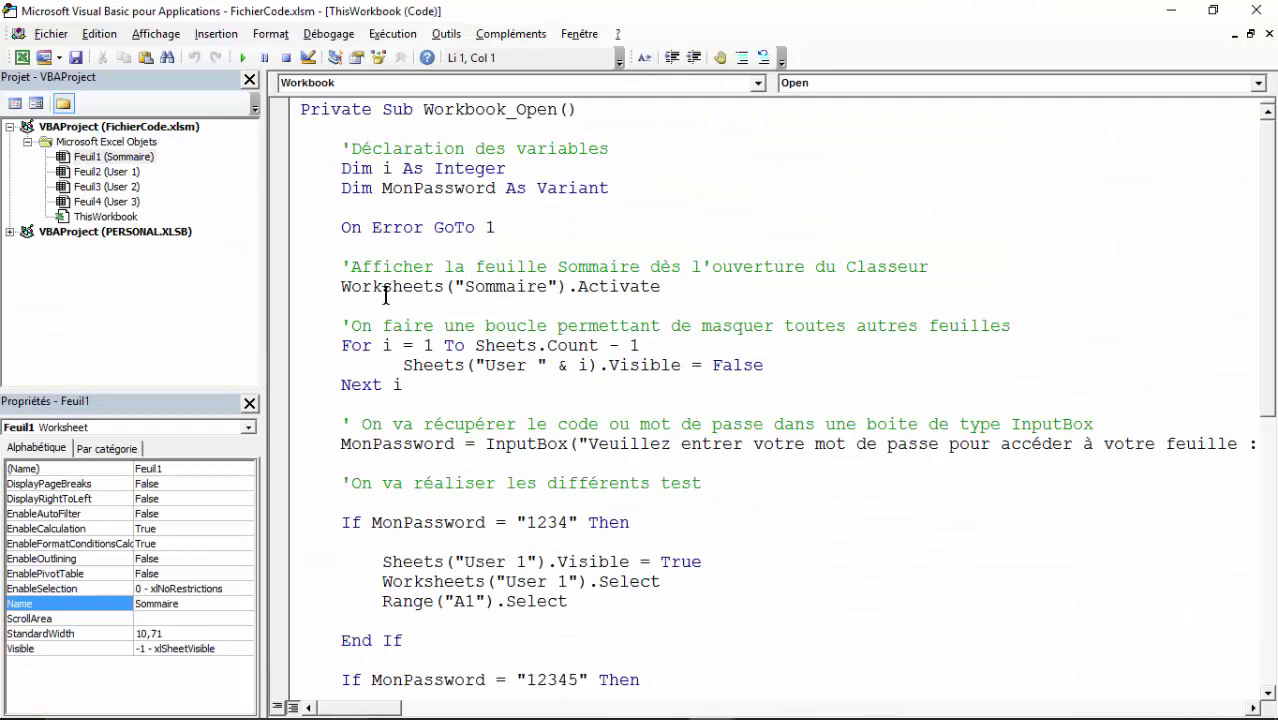
Scroll the code and select the ThisWorkbook module to view Workbook_Open
scroll(385, 295, "down", 3)
scroll(398, 278, "down", 2)
scroll(401, 279, "down", 4)
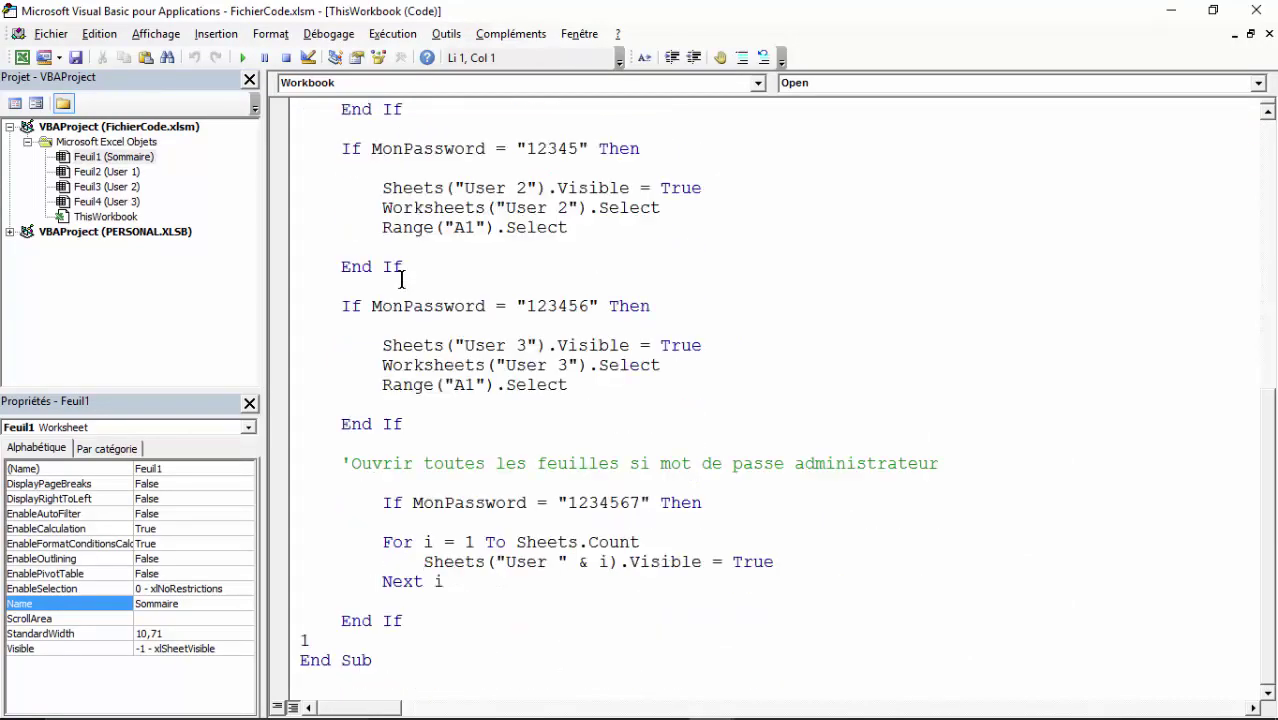
scroll(401, 279, "up", 9)
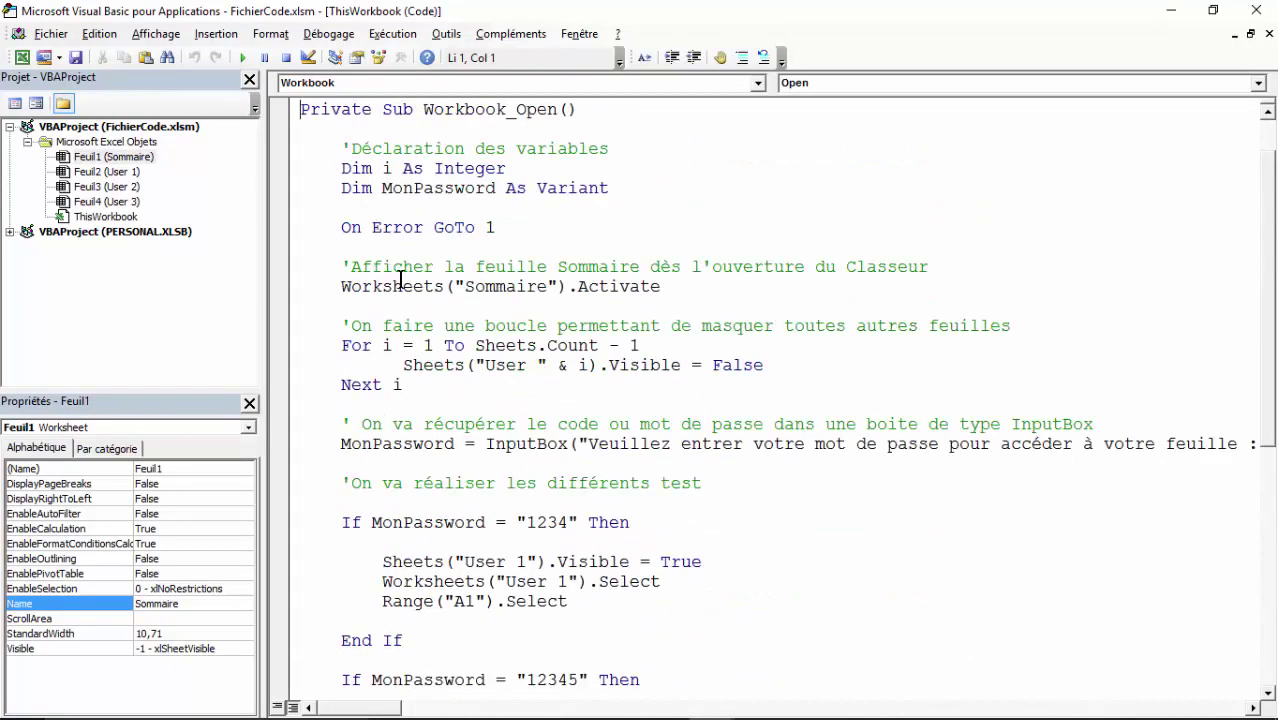
left_click(117, 218)
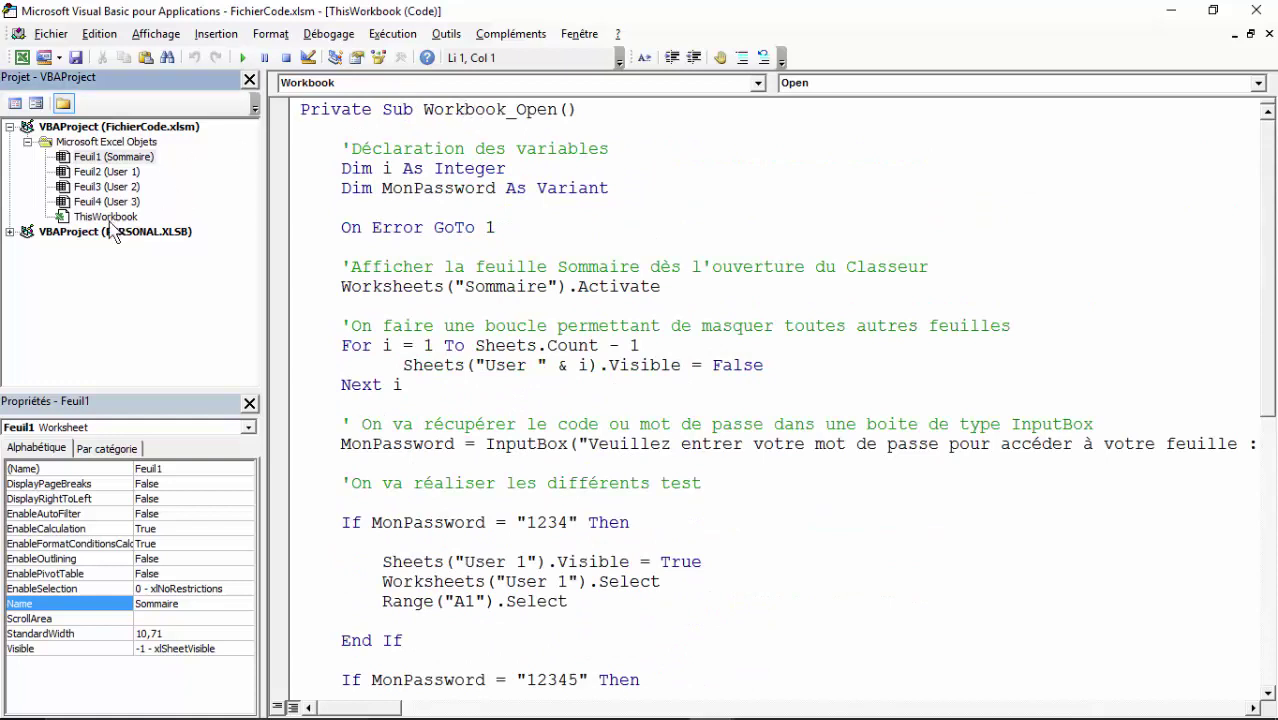